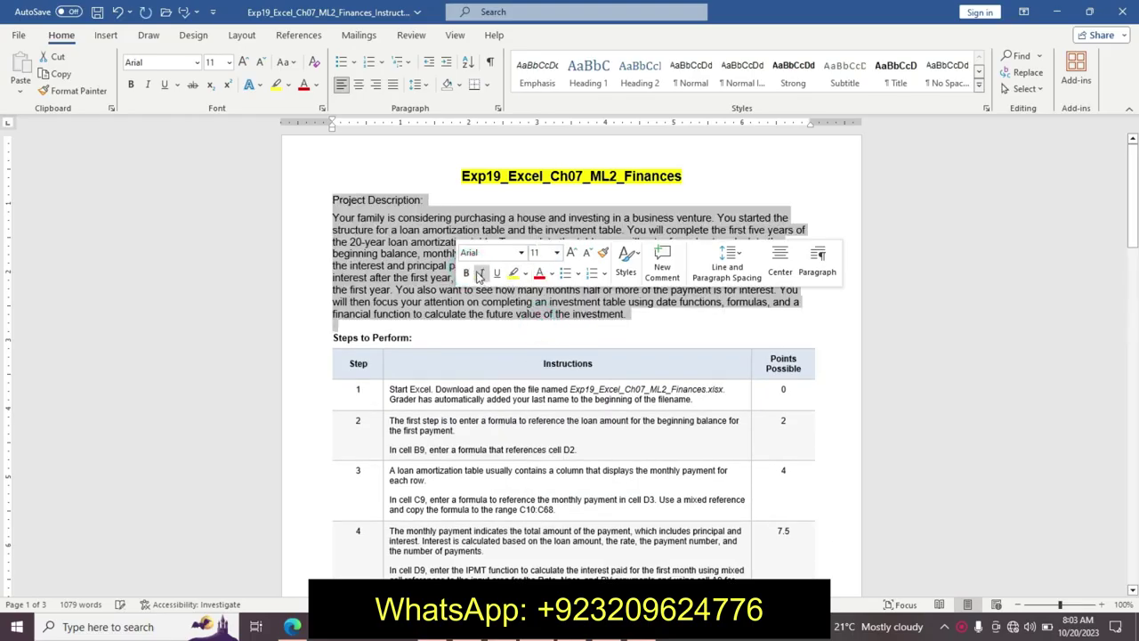
Make the Project Description heading and paragraph bold and highlight them in turquoise.
{"action": "left_click", "coordinate": [465, 272]}
{"action": "left_click", "coordinate": [525, 273]}
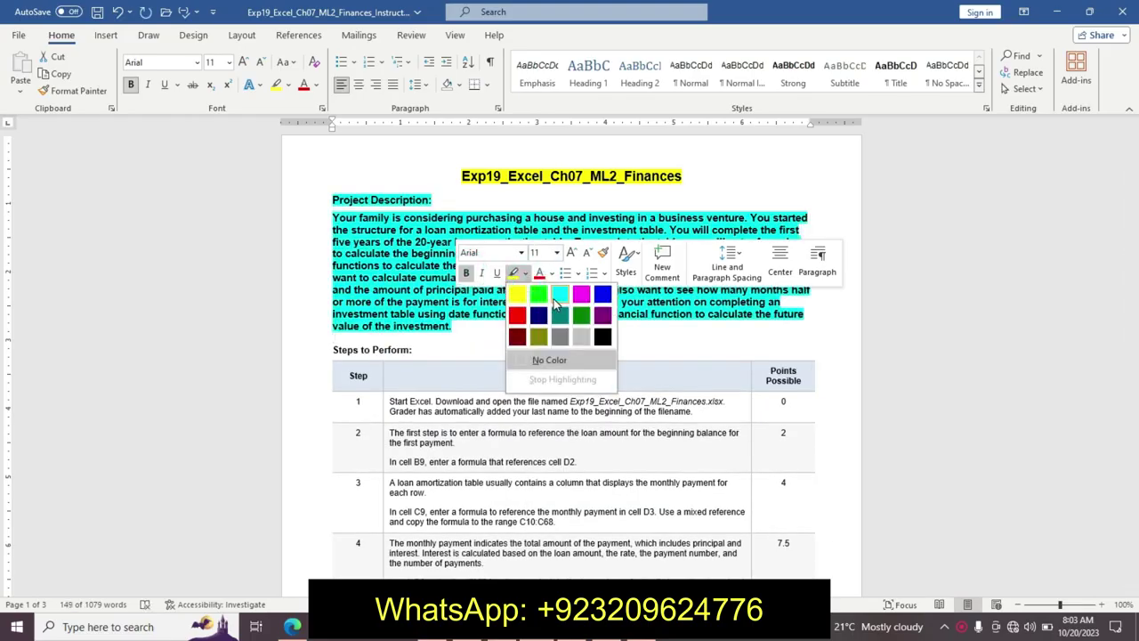
{"action": "left_click", "coordinate": [558, 295]}
{"action": "left_click", "coordinate": [525, 316]}
{"action": "left_click", "coordinate": [496, 323]}
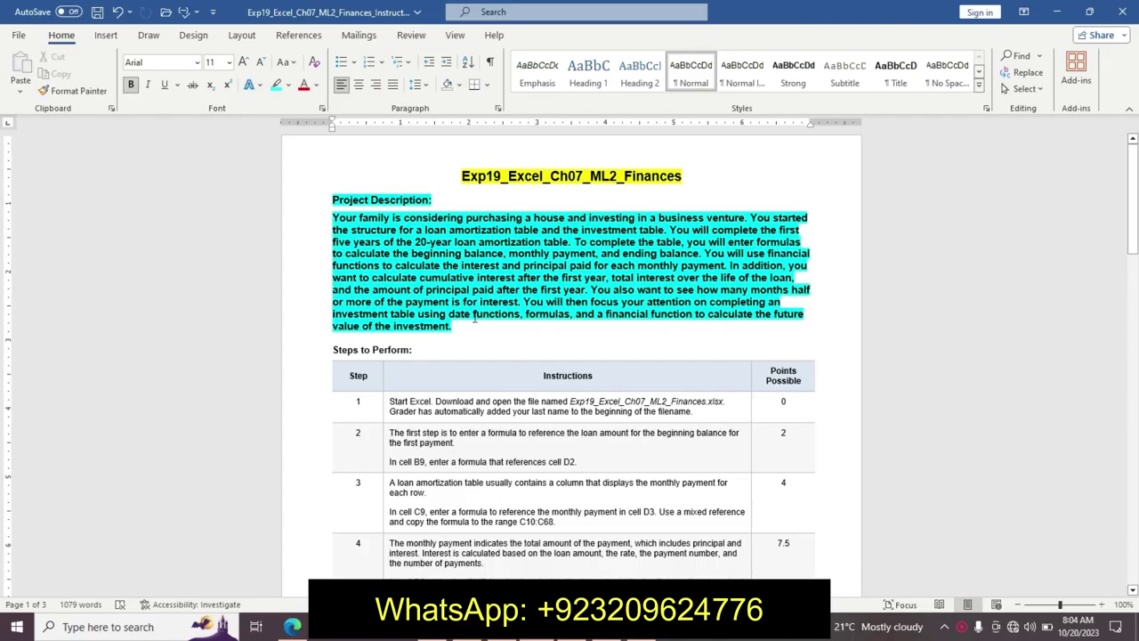
Switch to the Excel finances workbook to view the Loan worksheet, and return to the Word instructions.
{"action": "key", "text": "alt+Tab"}
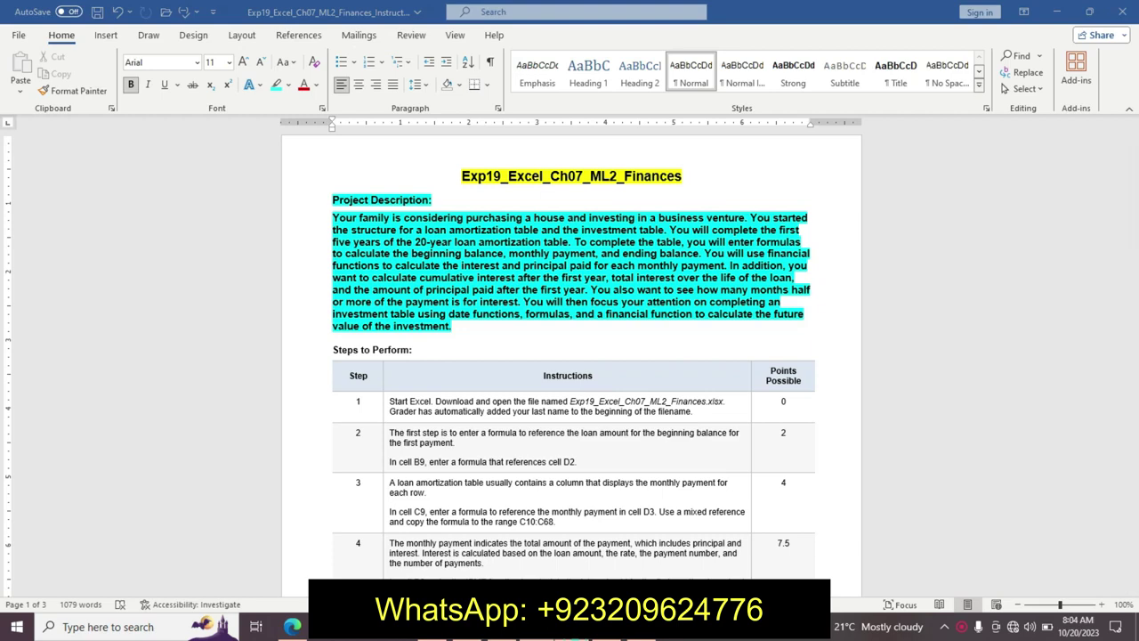
{"action": "left_click", "coordinate": [564, 439]}
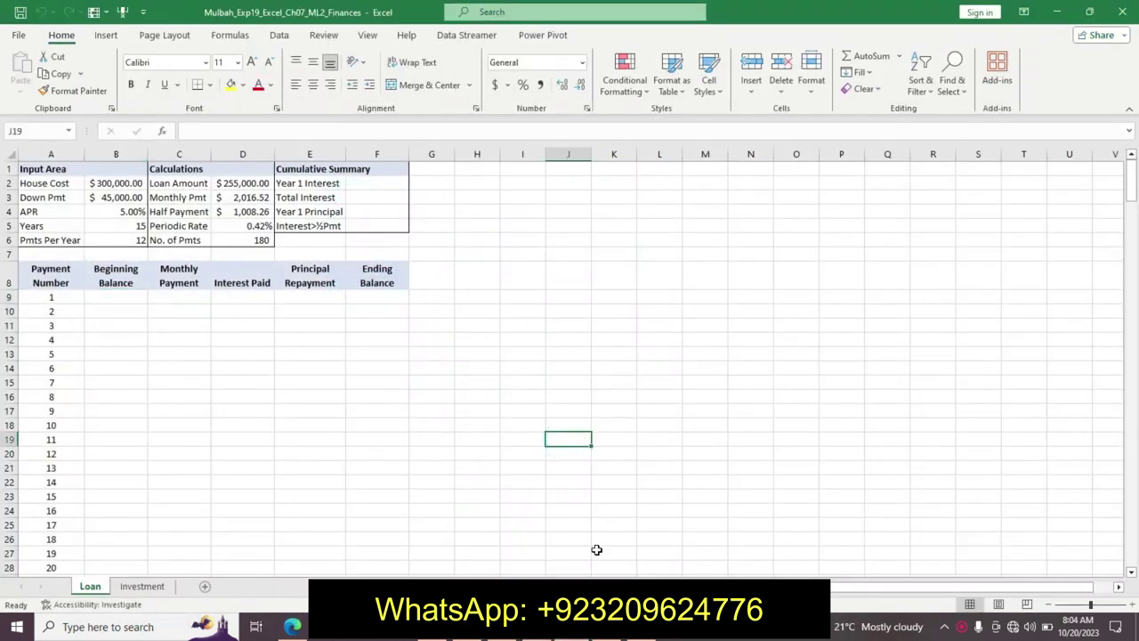
{"action": "key", "text": "alt+Tab"}
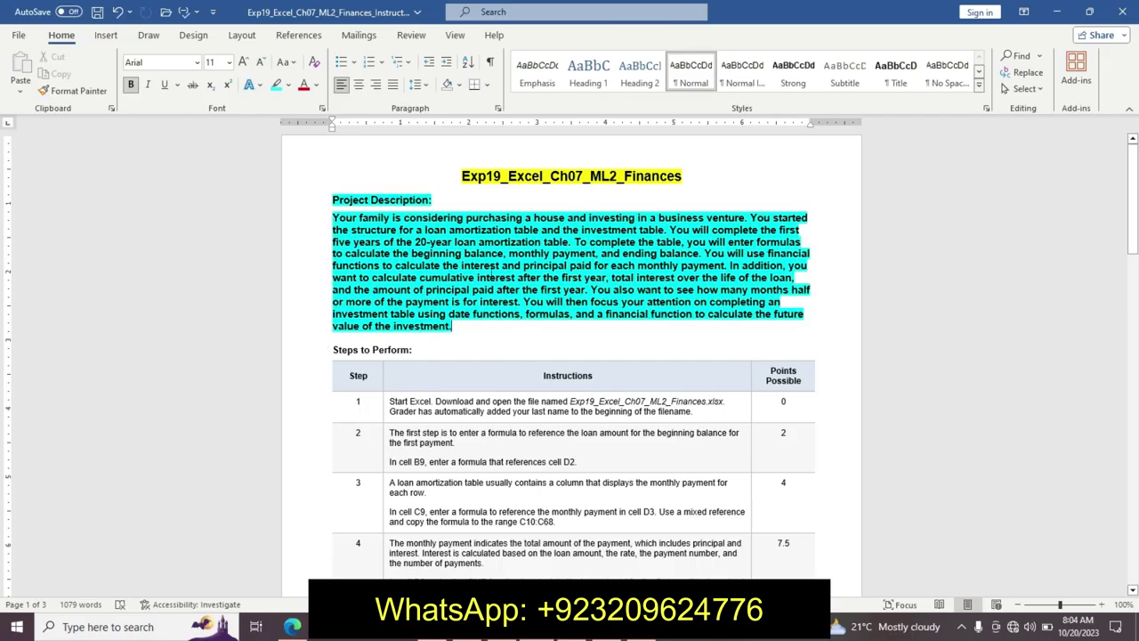
Undo the formatting of the Project Description and the yellow highlight on the document title.
{"action": "key", "text": "ctrl+z"}
{"action": "key", "text": "ctrl+z"}
{"action": "key", "text": "ctrl+z"}
{"action": "key", "text": "ctrl+z"}
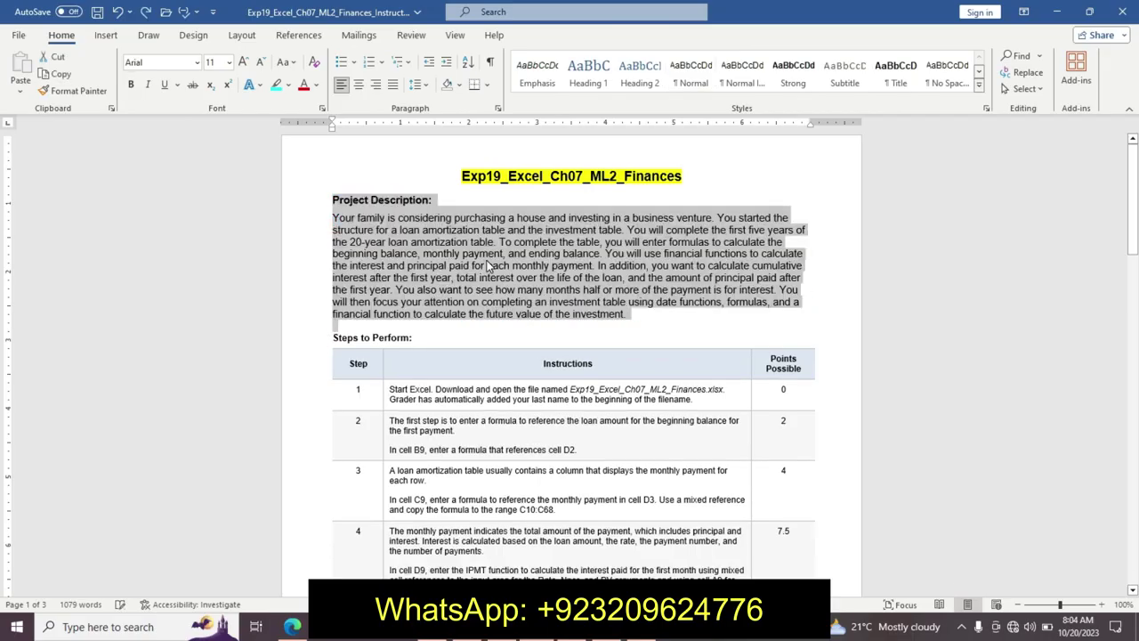
{"action": "key", "text": "ctrl+z"}
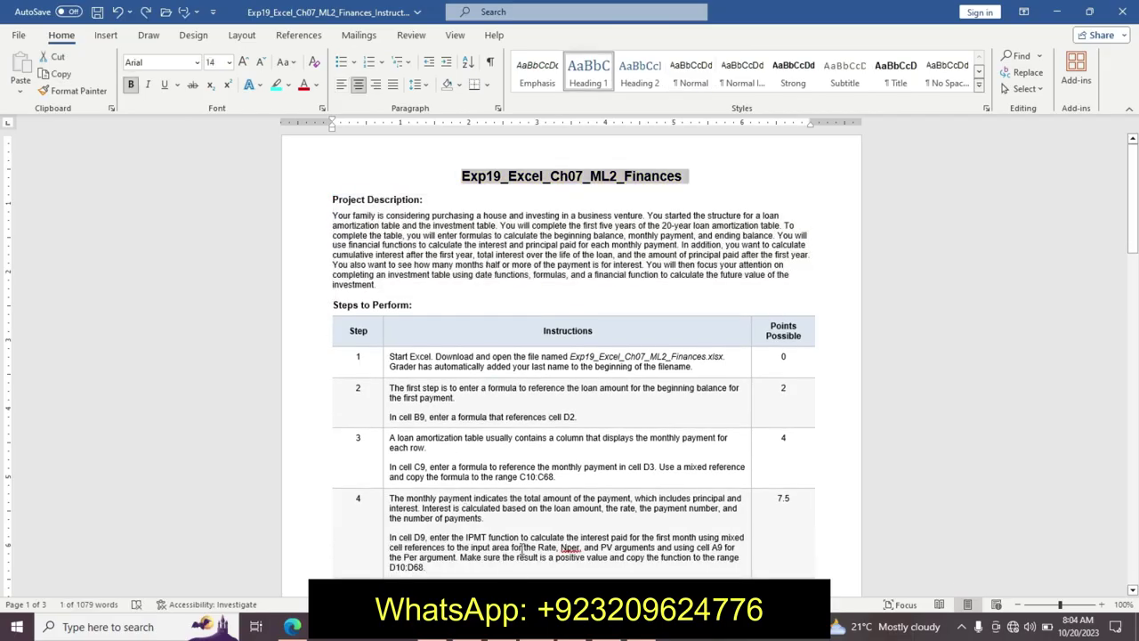
Highlight the whole step 1 instruction in the table in turquoise.
{"action": "left_click", "coordinate": [389, 356]}
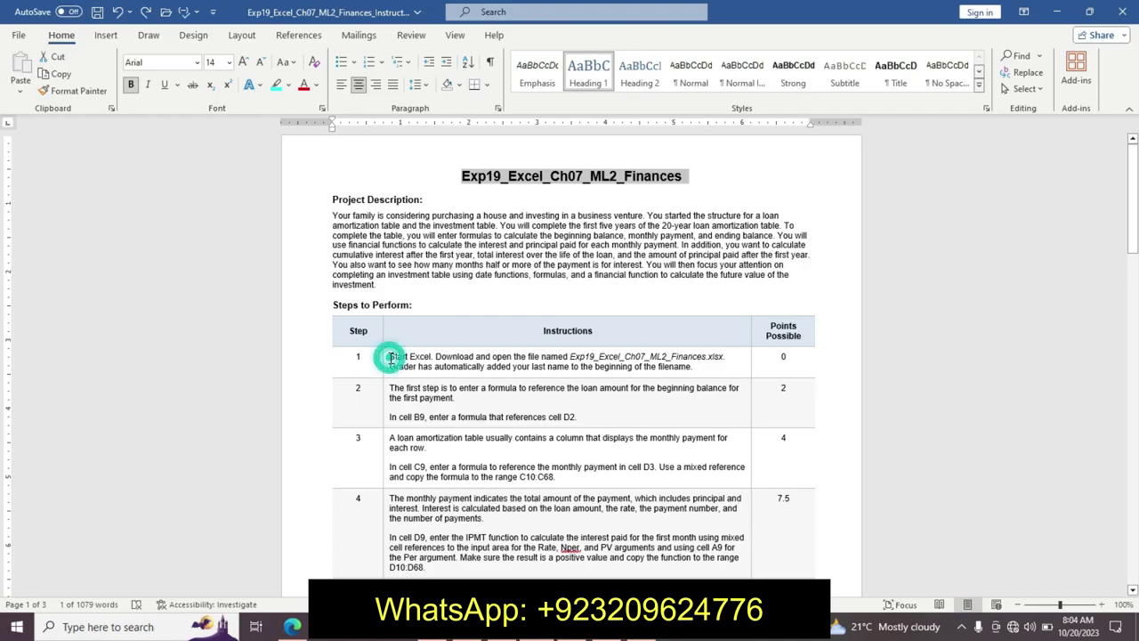
{"action": "left_click", "coordinate": [383, 357]}
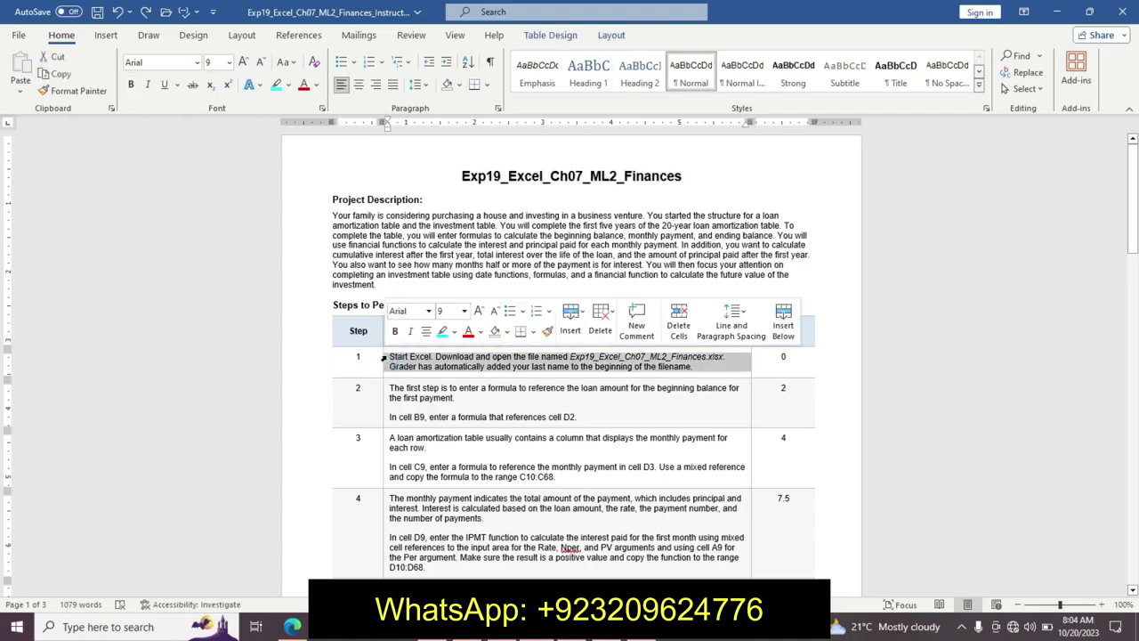
{"action": "left_click", "coordinate": [440, 334]}
{"action": "left_click", "coordinate": [477, 367]}
Format the file name Exp19_Excel_Ch07_ML2_Finances.xlsx in step 1 as 14 pt bold with yellow highlighting.
{"action": "left_click_drag", "start_coordinate": [574, 352], "coordinate": [715, 356]}
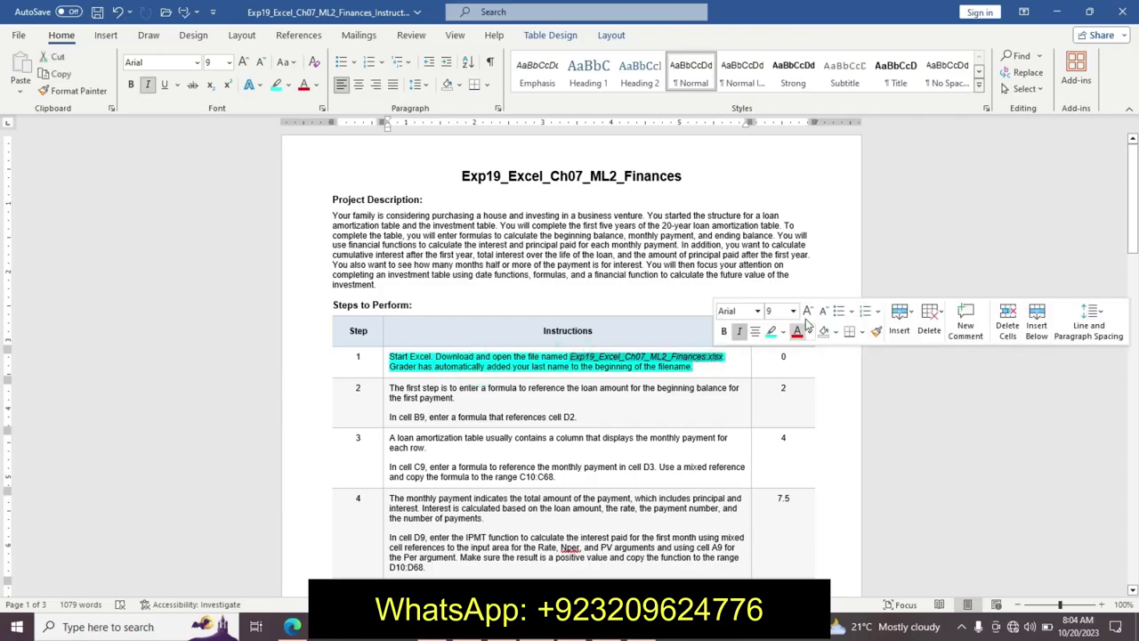
{"action": "left_click", "coordinate": [793, 311]}
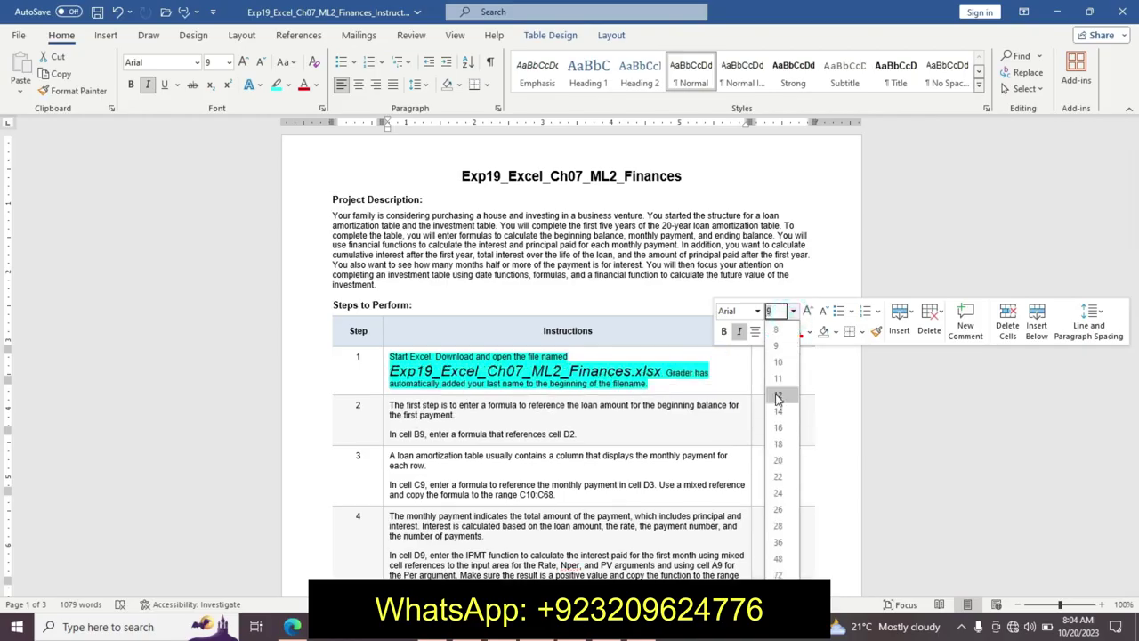
{"action": "left_click", "coordinate": [777, 394]}
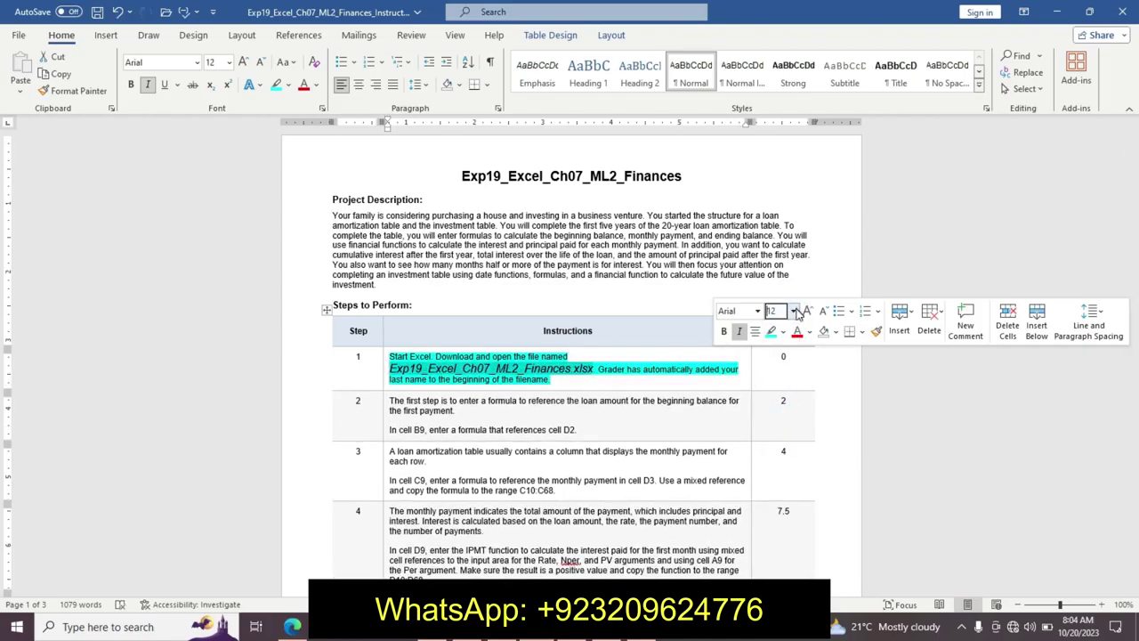
{"action": "left_click", "coordinate": [793, 310]}
{"action": "left_click", "coordinate": [782, 416]}
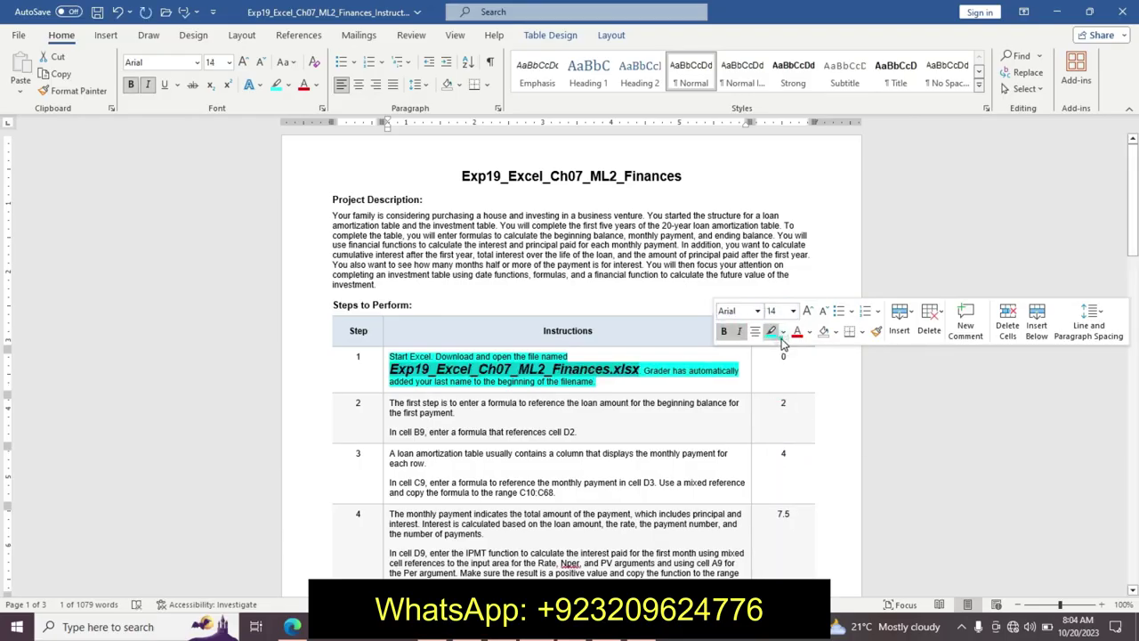
{"action": "left_click", "coordinate": [782, 332]}
{"action": "left_click", "coordinate": [769, 353]}
{"action": "left_click", "coordinate": [632, 402]}
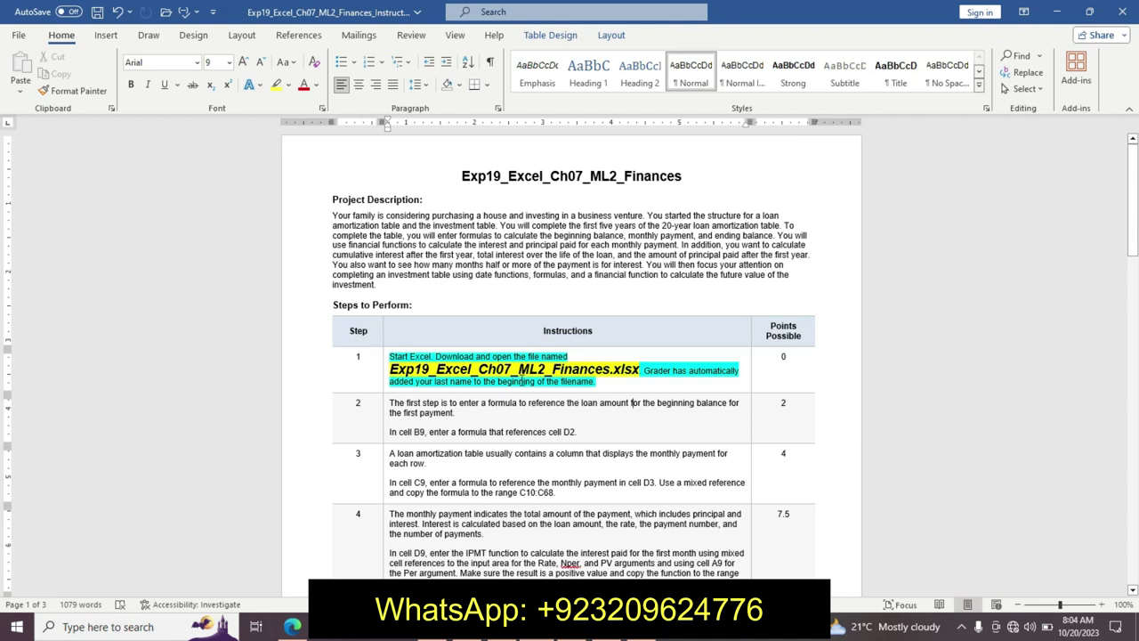
Switch to the Excel finances workbook and examine the layouts of the Loan and Investment worksheets, ending on Loan.
{"action": "left_click", "coordinate": [516, 626]}
{"action": "left_click", "coordinate": [524, 567]}
{"action": "left_click", "coordinate": [475, 323]}
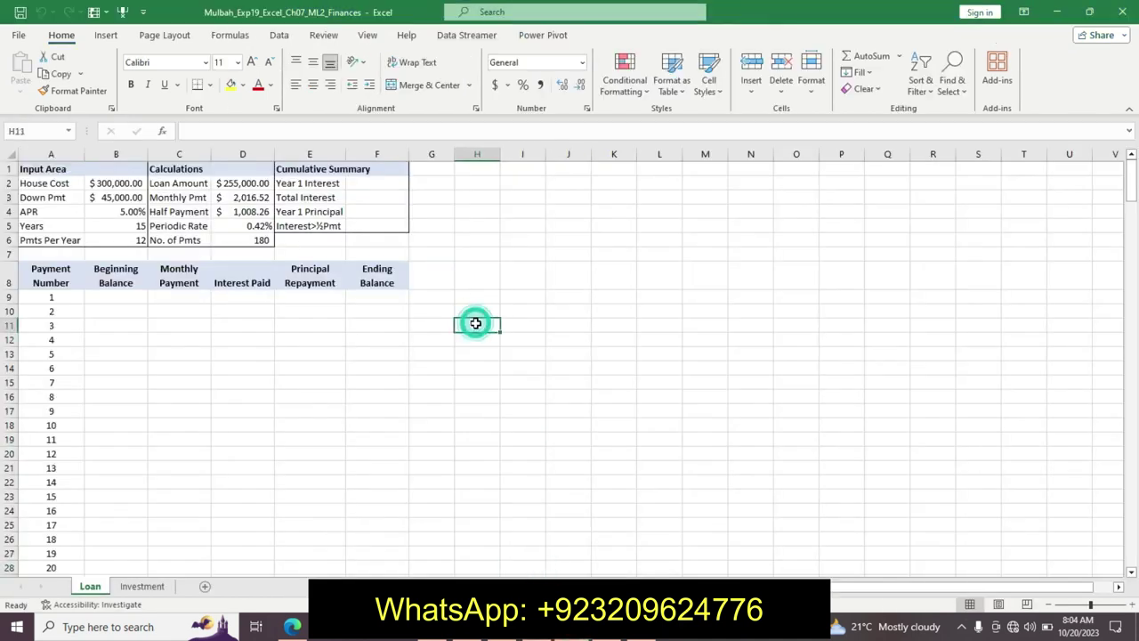
{"action": "left_click", "coordinate": [377, 282]}
{"action": "left_click", "coordinate": [142, 587]}
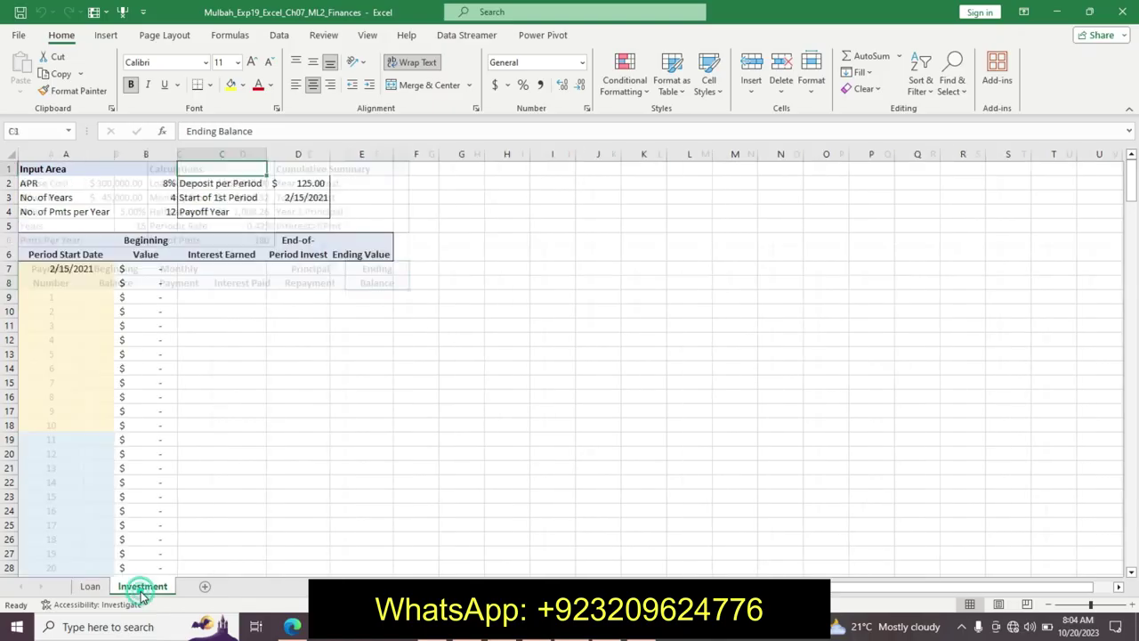
{"action": "left_click", "coordinate": [89, 587]}
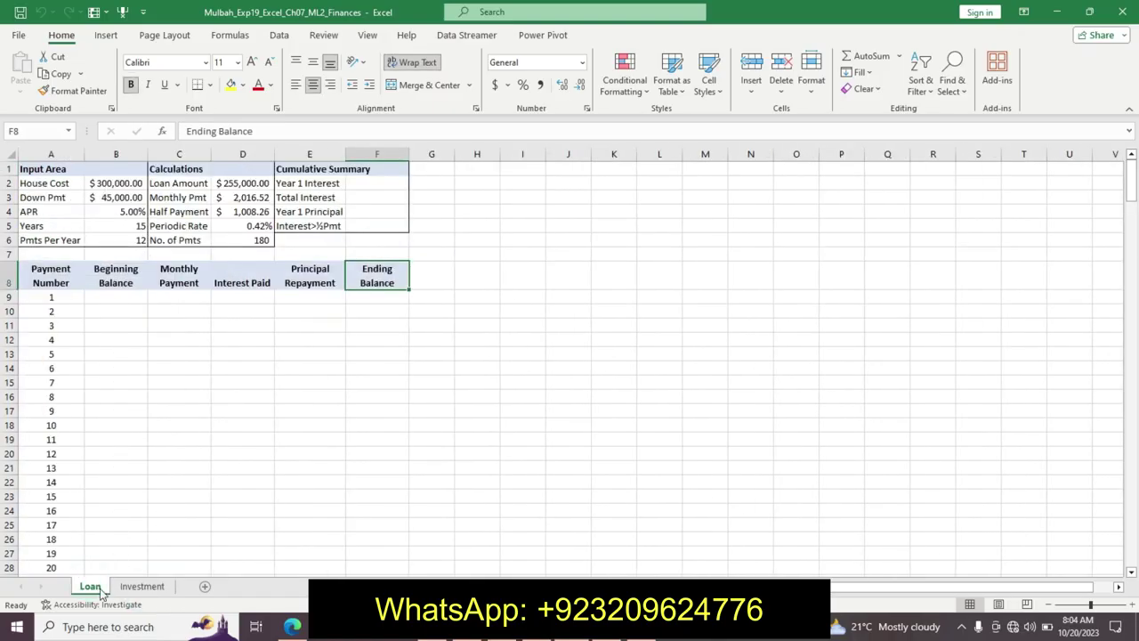
{"action": "left_click", "coordinate": [133, 588]}
{"action": "left_click", "coordinate": [96, 589]}
{"action": "left_click", "coordinate": [134, 588]}
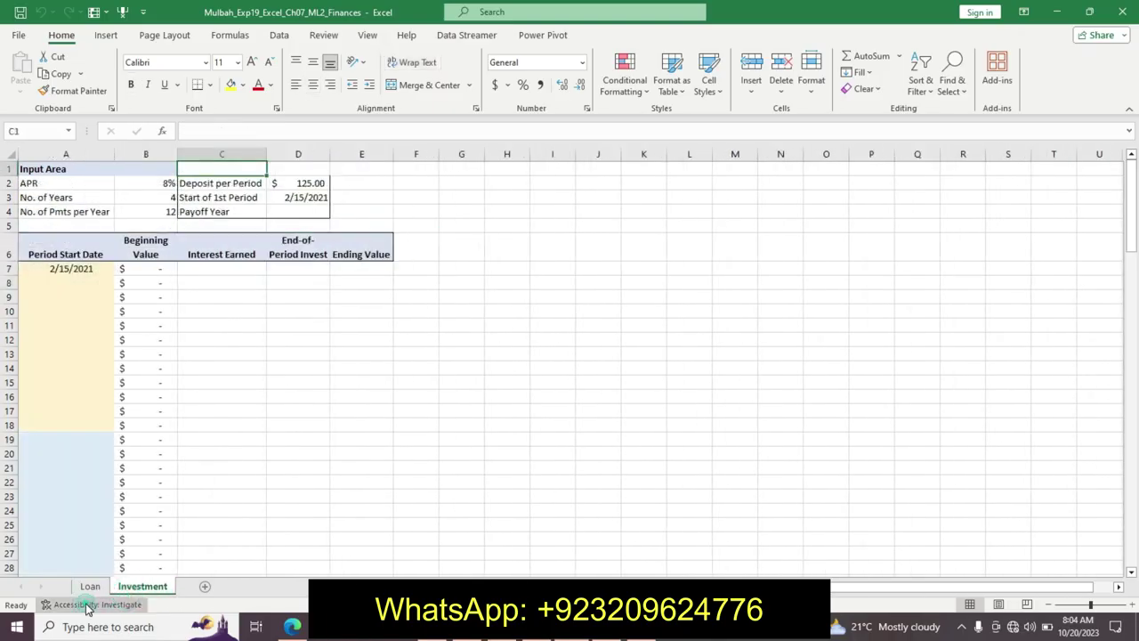
{"action": "left_click", "coordinate": [94, 604]}
{"action": "left_click", "coordinate": [89, 586]}
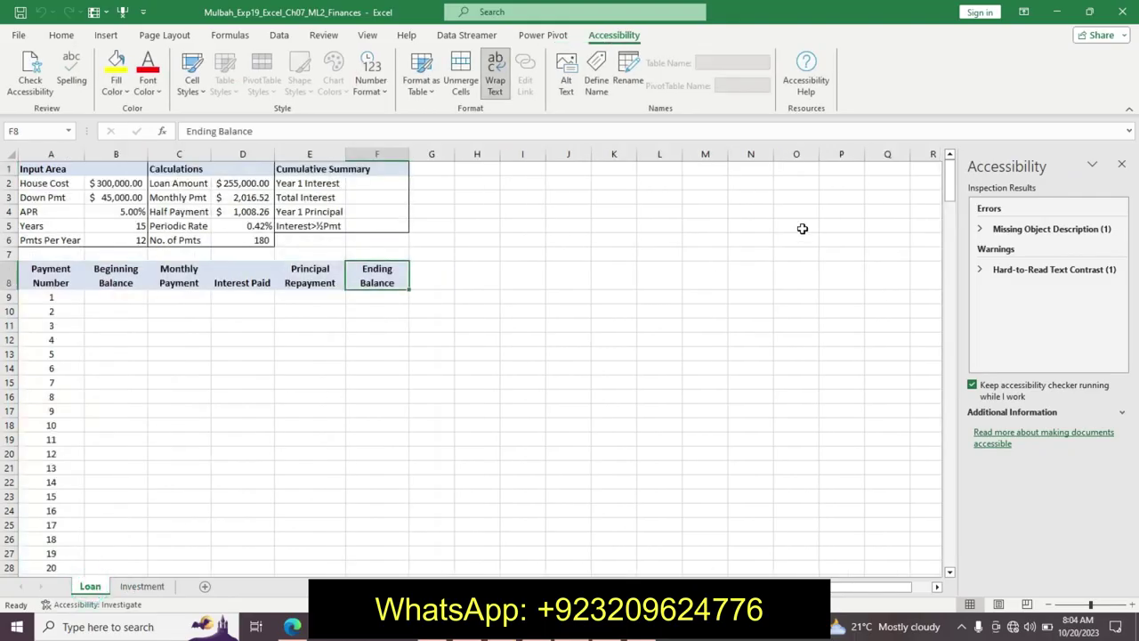
{"action": "left_click", "coordinate": [1123, 166]}
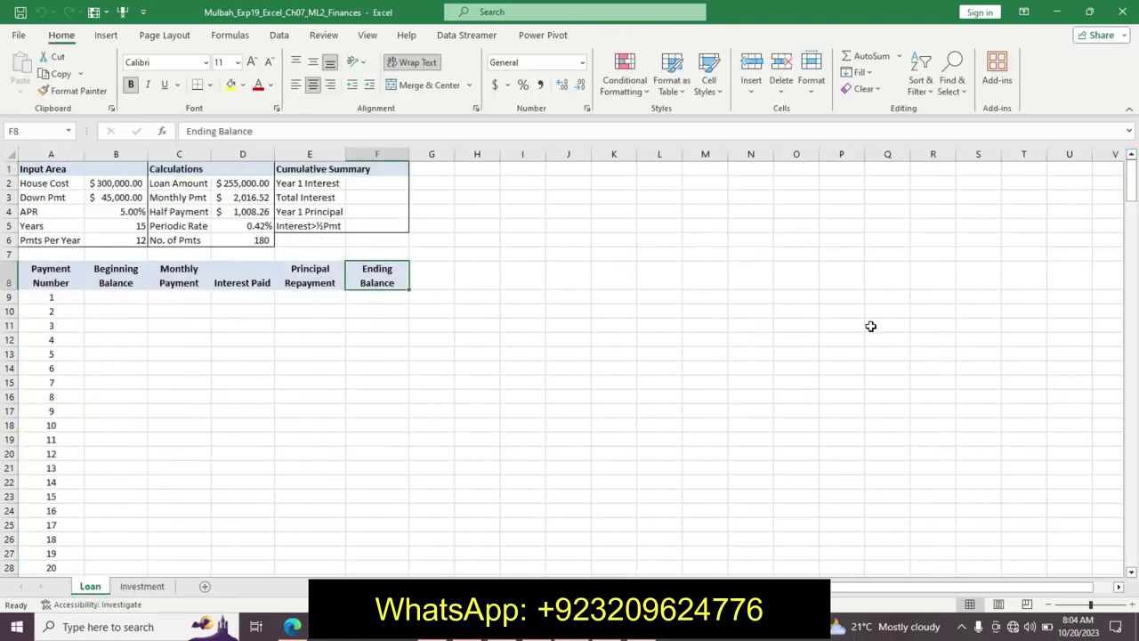
Return to the Word instructions and undo all formatting applied to the step 1 instruction.
{"action": "key", "text": "alt+Tab"}
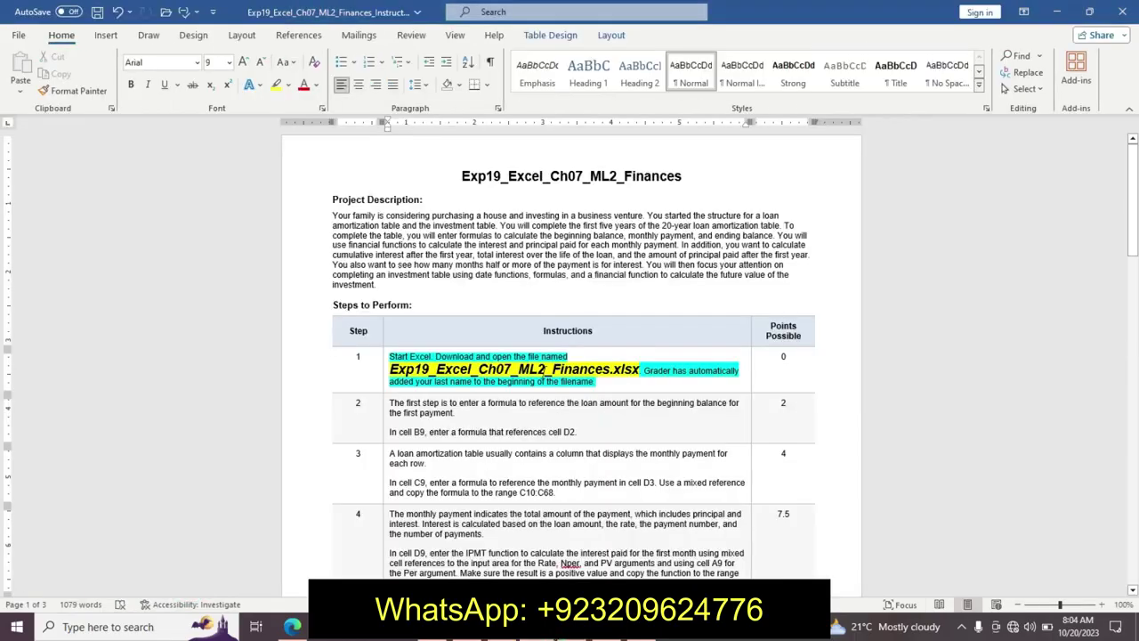
{"action": "key", "text": "ctrl+z"}
{"action": "key", "text": "ctrl+z"}
{"action": "key", "text": "ctrl+z"}
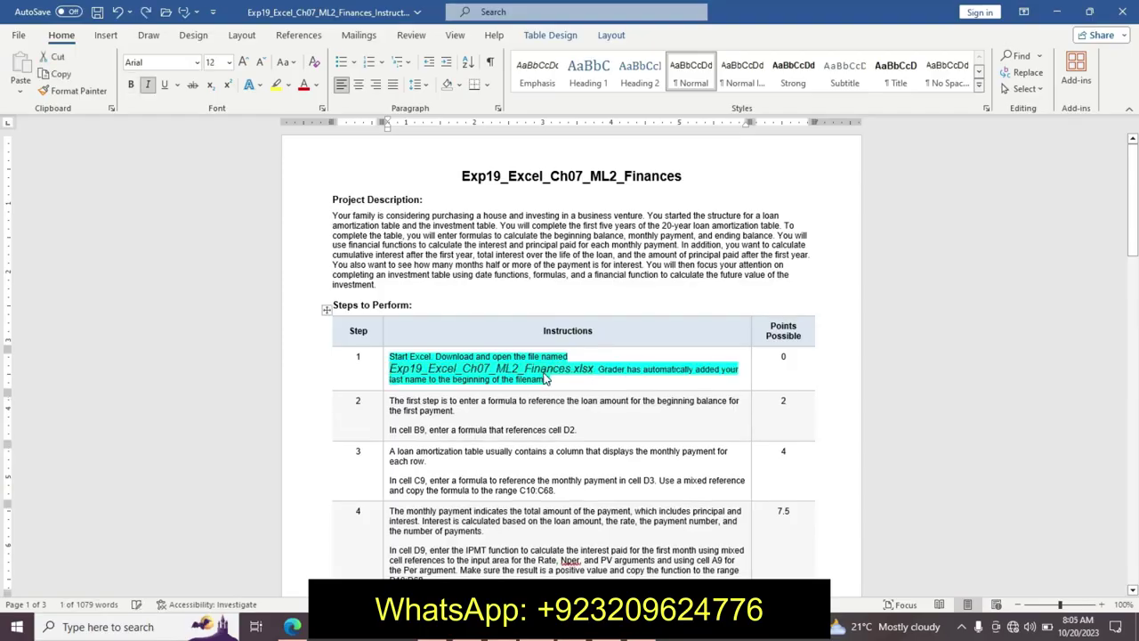
{"action": "key", "text": "ctrl+z"}
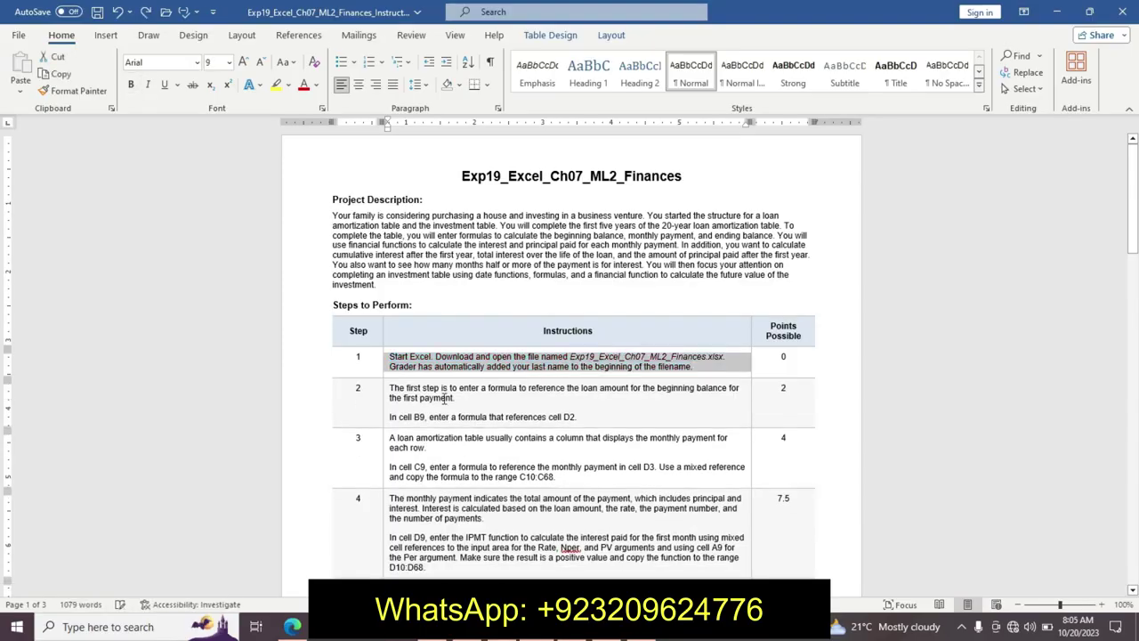
In step 2, highlight the opening sentence in yellow and format the cell B9 instruction as 12 pt bold with turquoise highlighting.
{"action": "left_click_drag", "start_coordinate": [395, 388], "coordinate": [457, 398]}
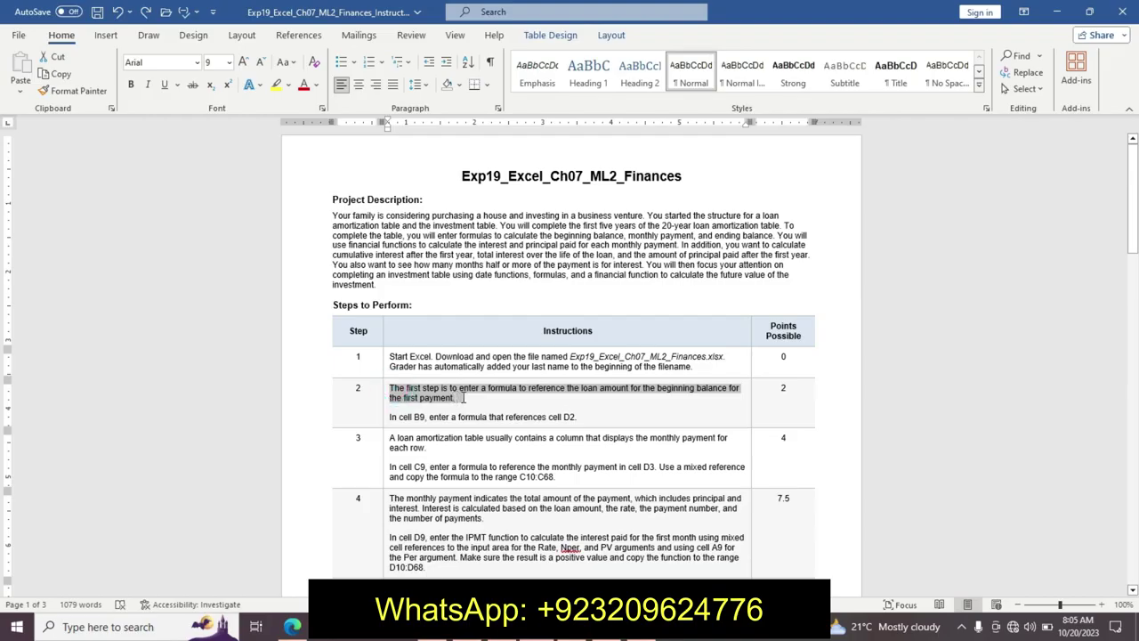
{"action": "left_click", "coordinate": [518, 373]}
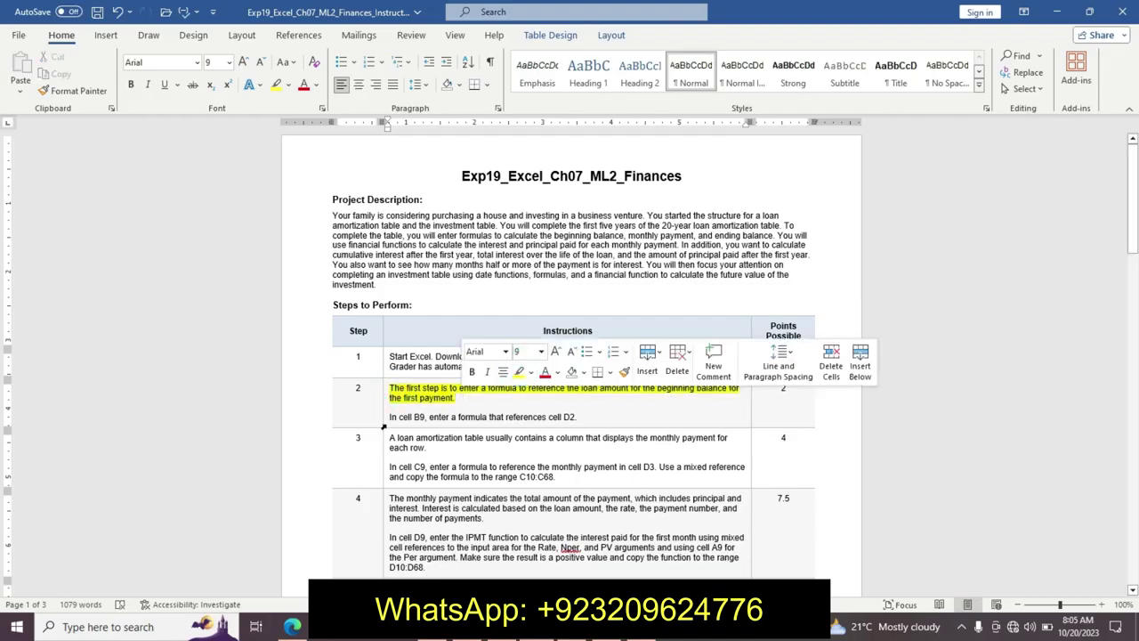
{"action": "left_click", "coordinate": [392, 416]}
{"action": "left_click", "coordinate": [584, 414], "text": "shift"}
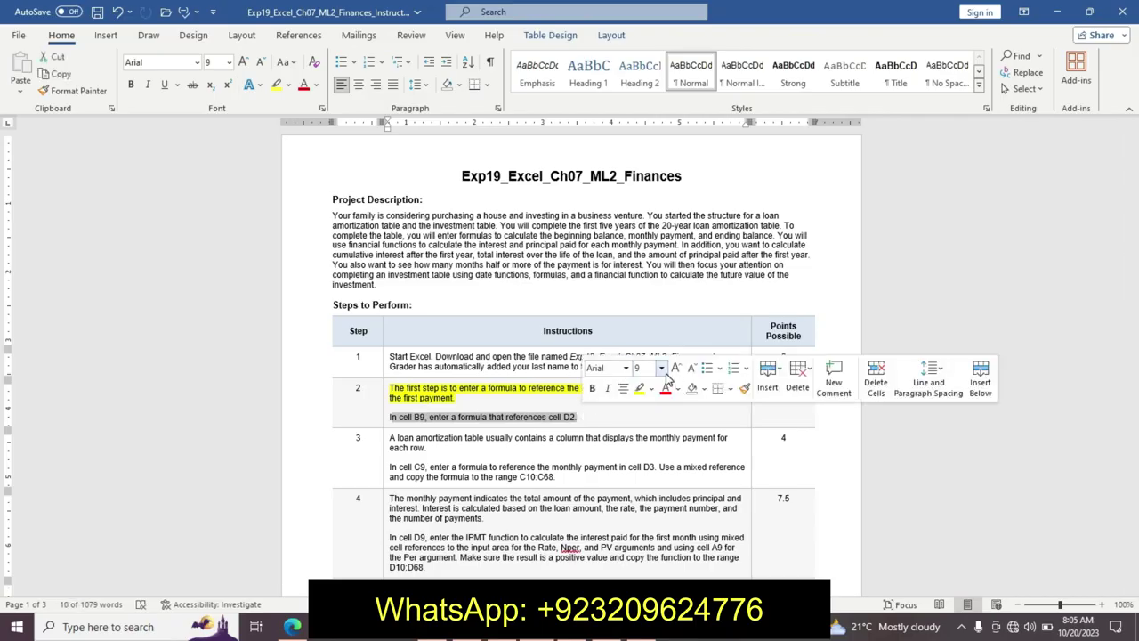
{"action": "left_click", "coordinate": [663, 370]}
{"action": "left_click", "coordinate": [646, 170]}
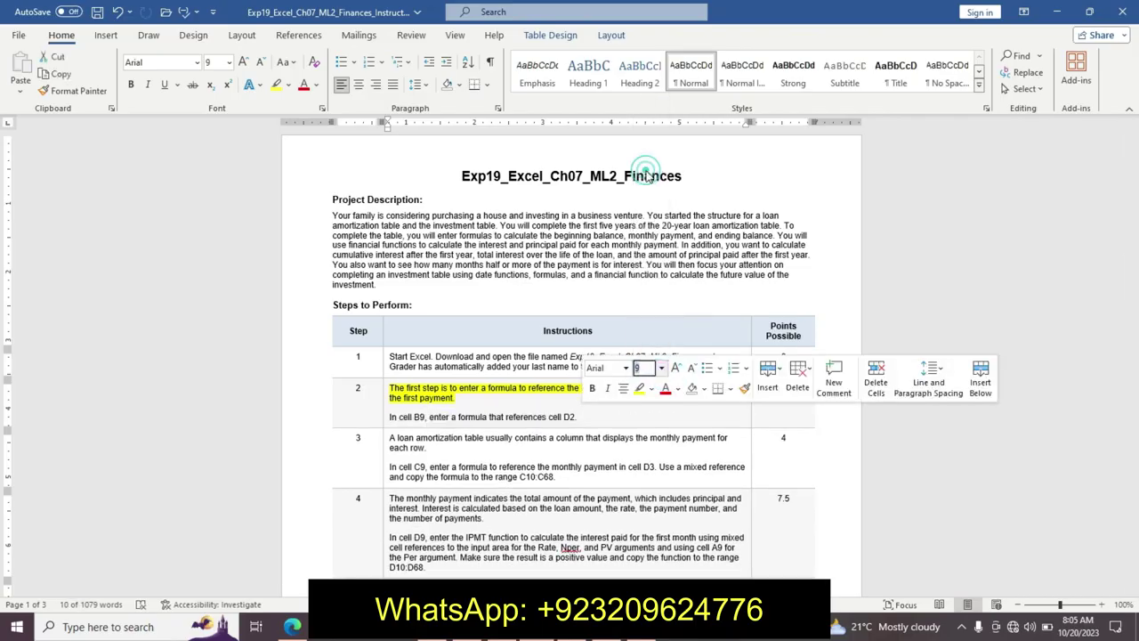
{"action": "left_click", "coordinate": [591, 388]}
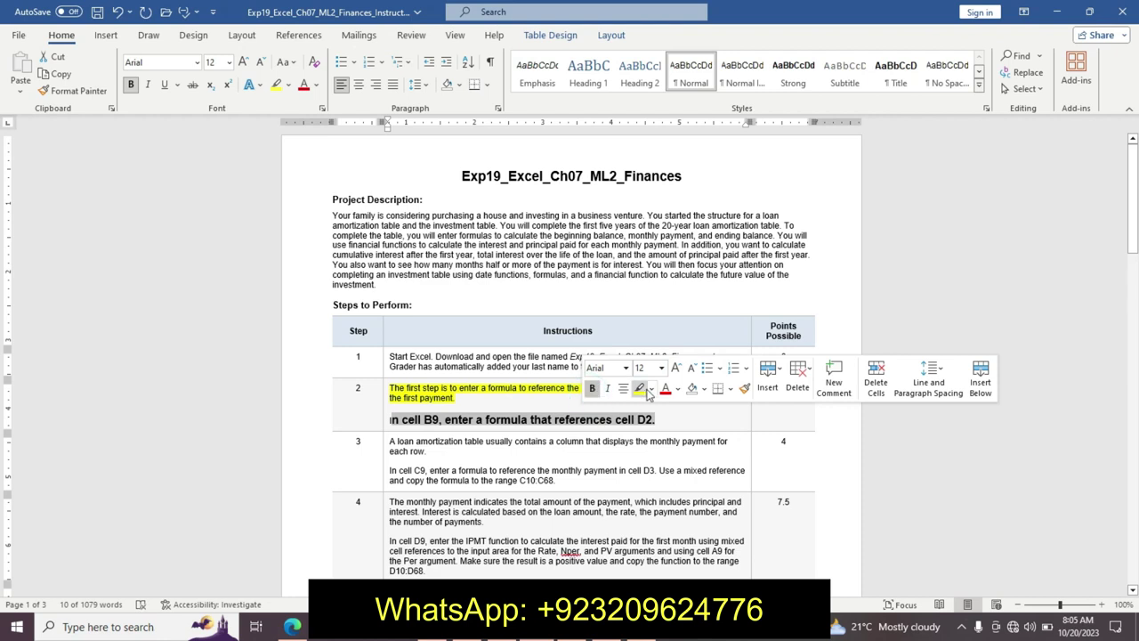
{"action": "left_click", "coordinate": [648, 389]}
{"action": "left_click", "coordinate": [682, 404]}
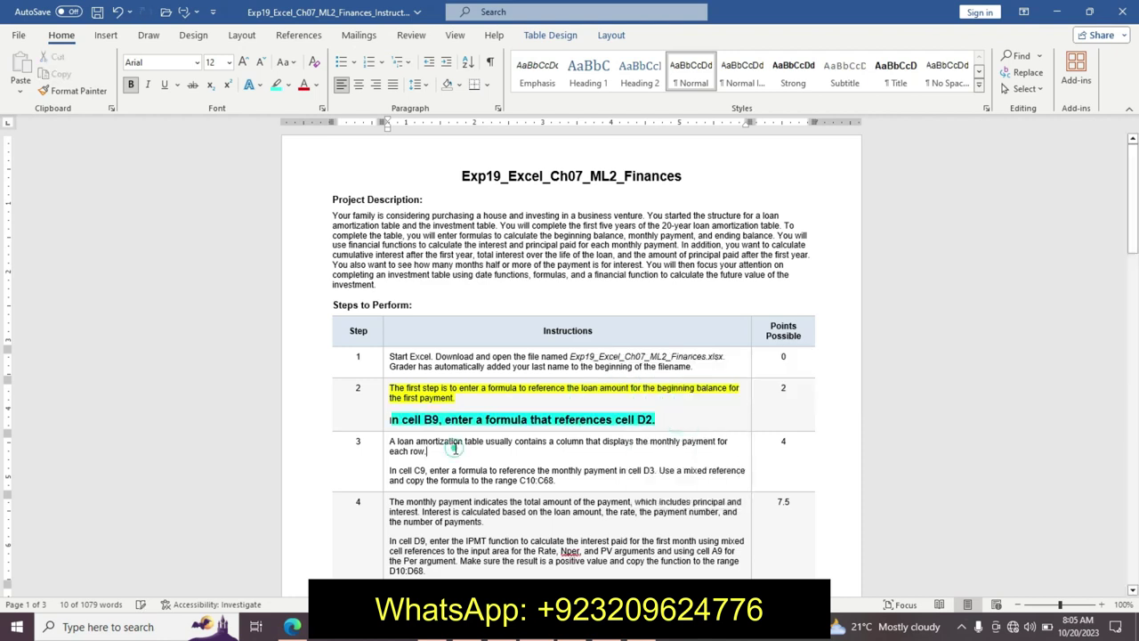
Extend the bold, turquoise highlighting and 12 pt size to the first letter of the cell B9 instruction in step 2.
{"action": "left_click_drag", "start_coordinate": [393, 416], "coordinate": [662, 423]}
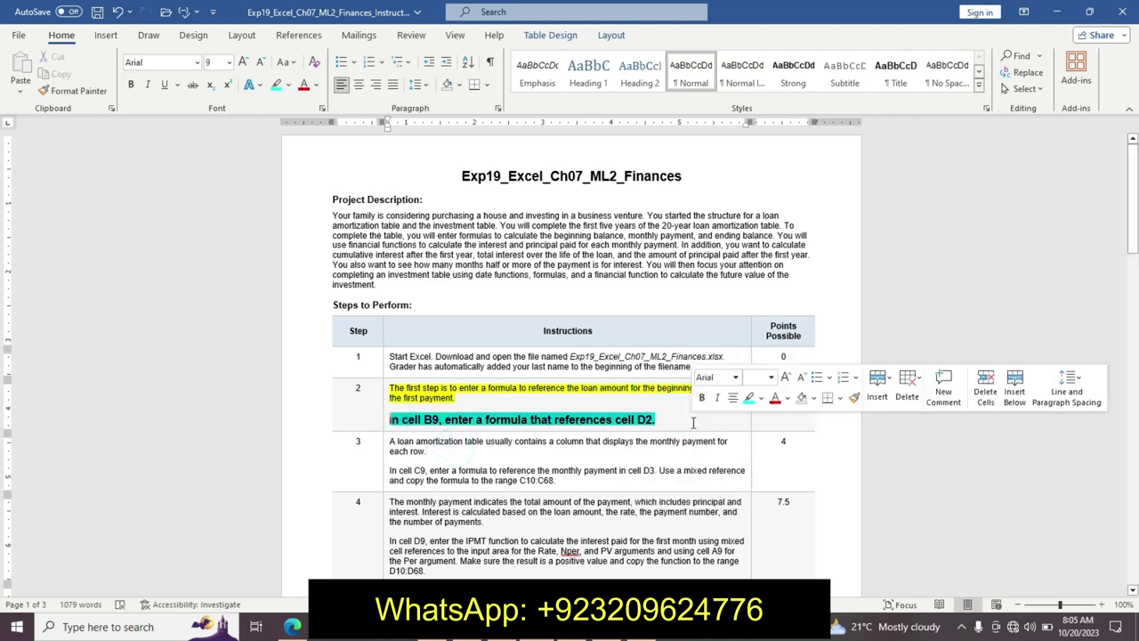
{"action": "left_click", "coordinate": [701, 399]}
{"action": "left_click", "coordinate": [750, 399]}
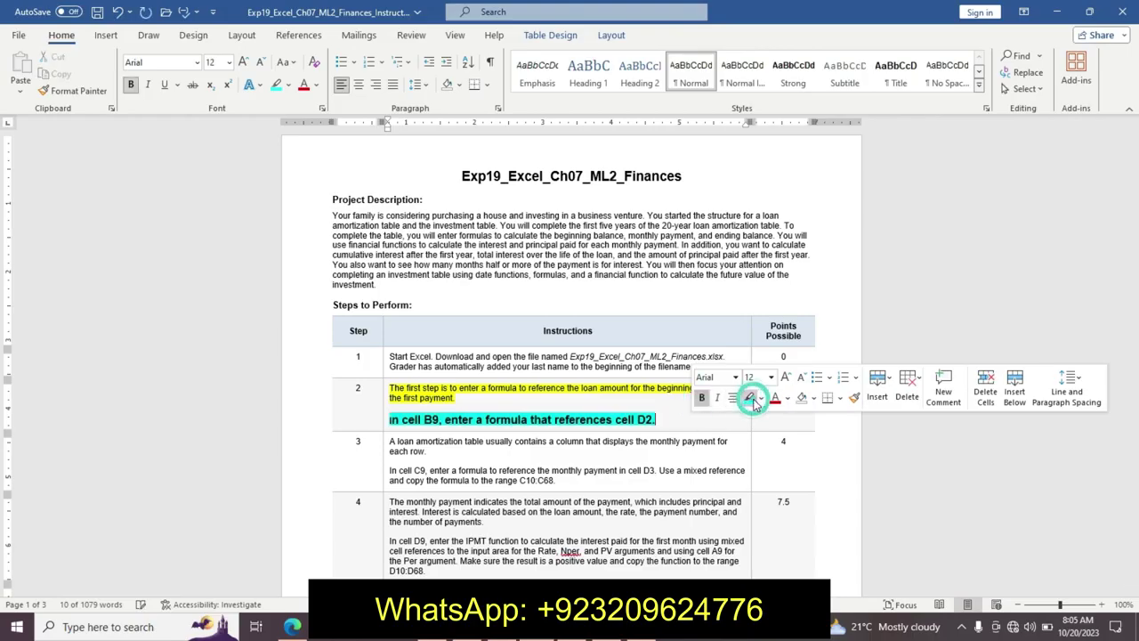
{"action": "left_click", "coordinate": [552, 418]}
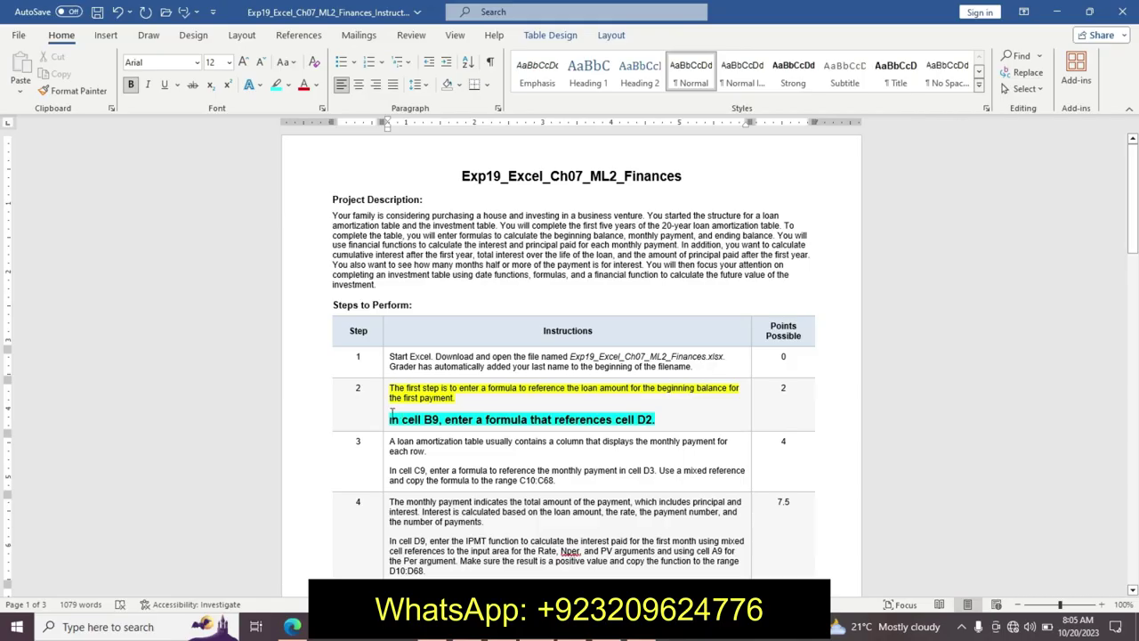
{"action": "left_click_drag", "start_coordinate": [389, 419], "coordinate": [473, 420]}
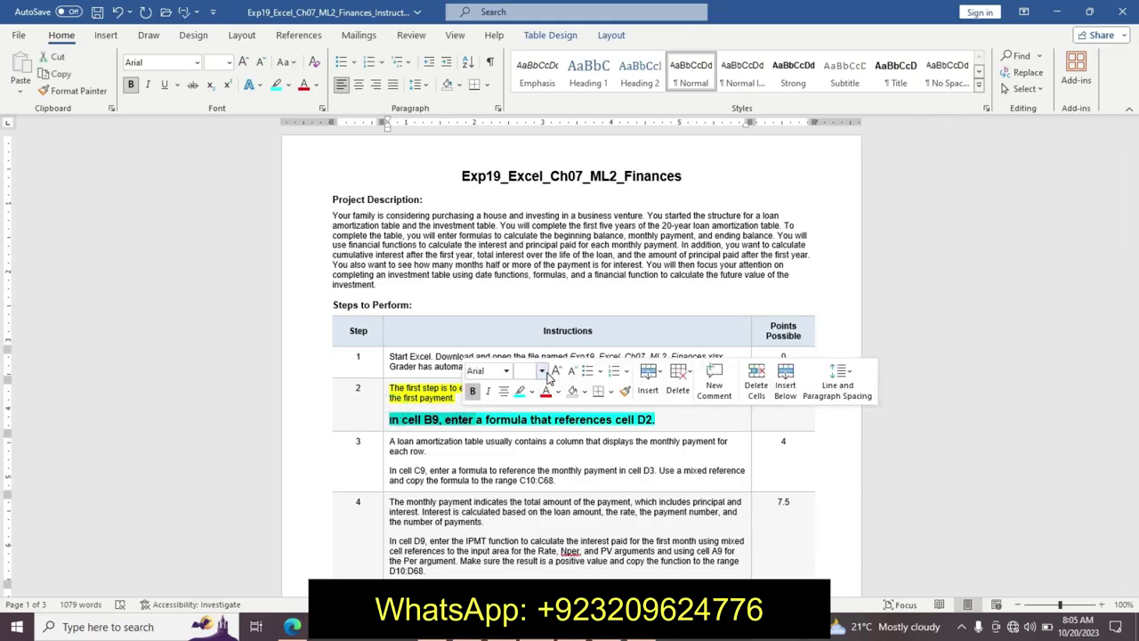
{"action": "left_click", "coordinate": [542, 371]}
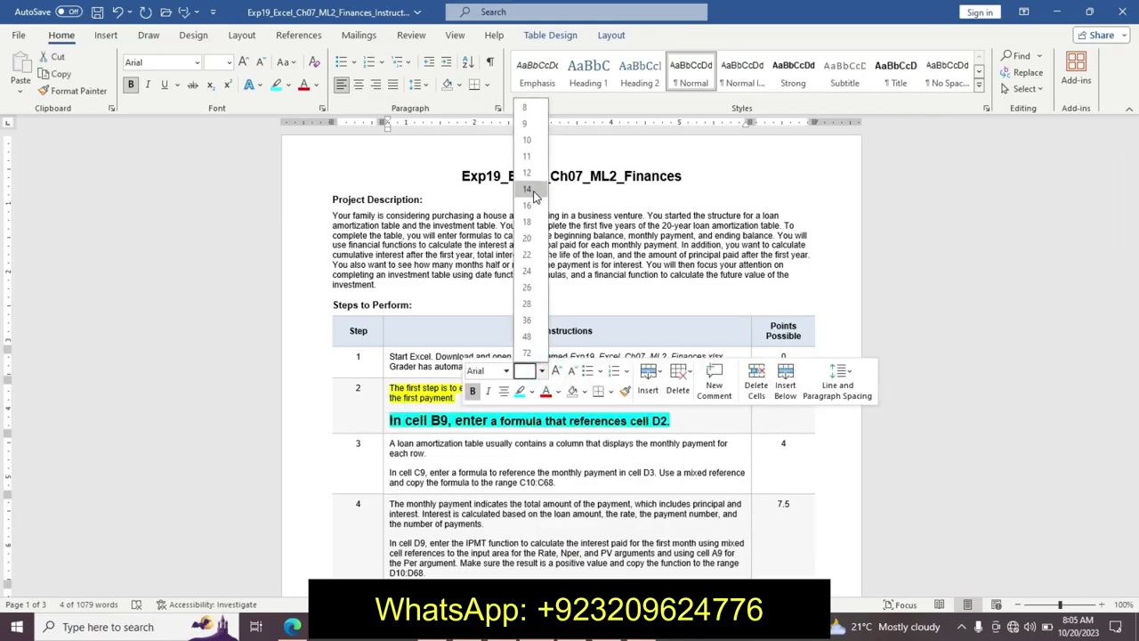
{"action": "key", "text": "Escape"}
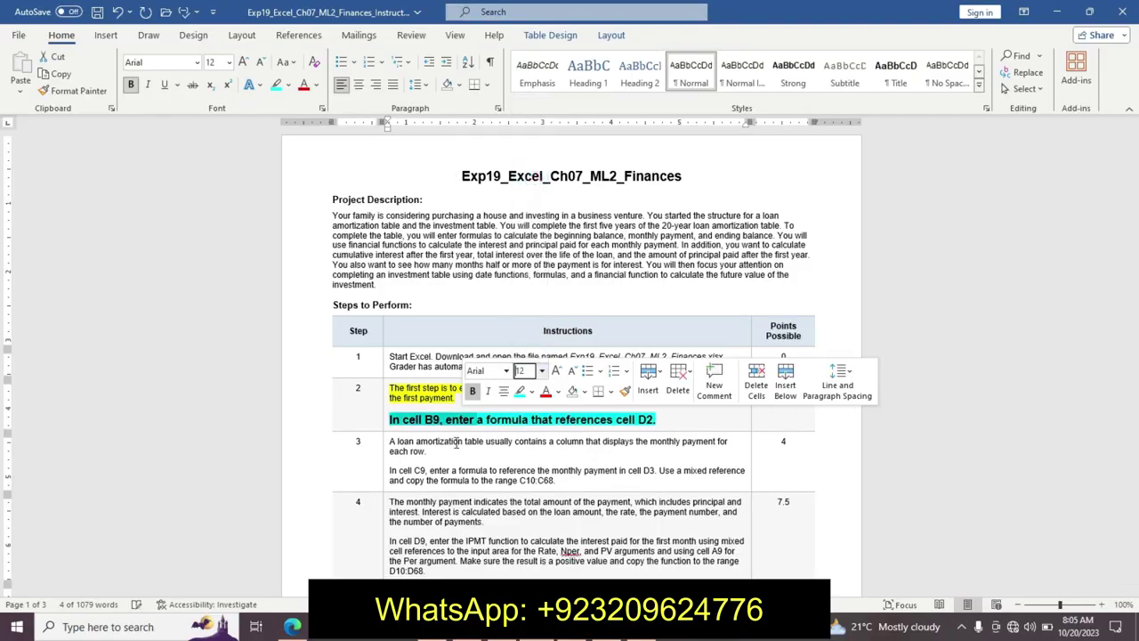
Switch to the Excel workbook and enter the formula =D2 in cell B9 of the Loan worksheet.
{"action": "left_click", "coordinate": [445, 454]}
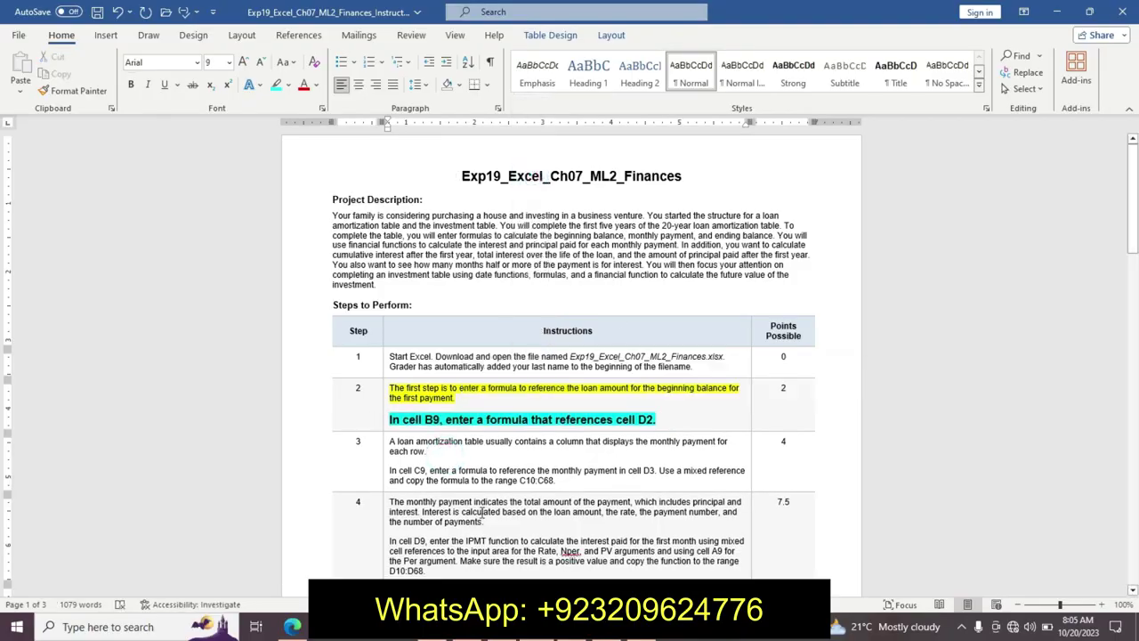
{"action": "mouse_move", "coordinate": [569, 627]}
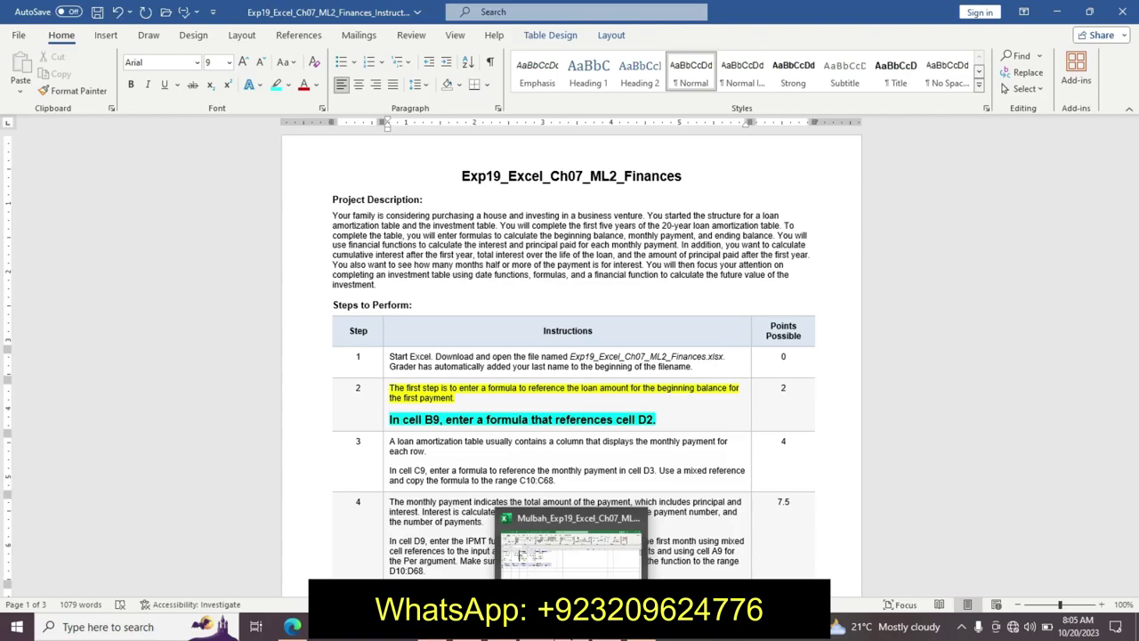
{"action": "left_click", "coordinate": [521, 553]}
{"action": "left_click", "coordinate": [470, 391]}
{"action": "left_click", "coordinate": [102, 299]}
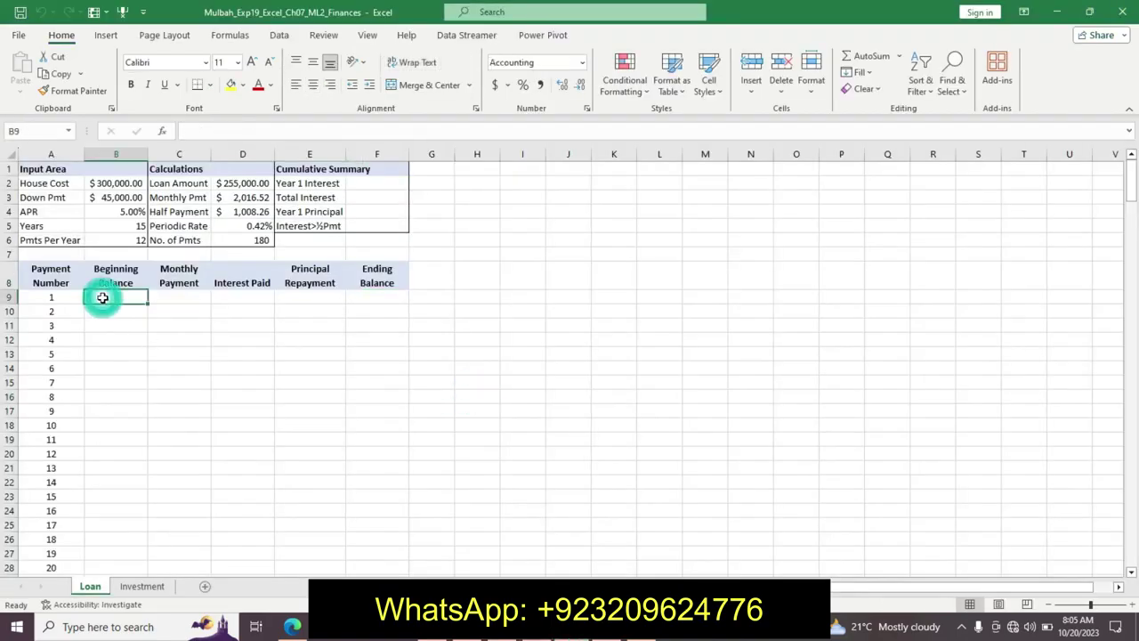
{"action": "type", "text": "="}
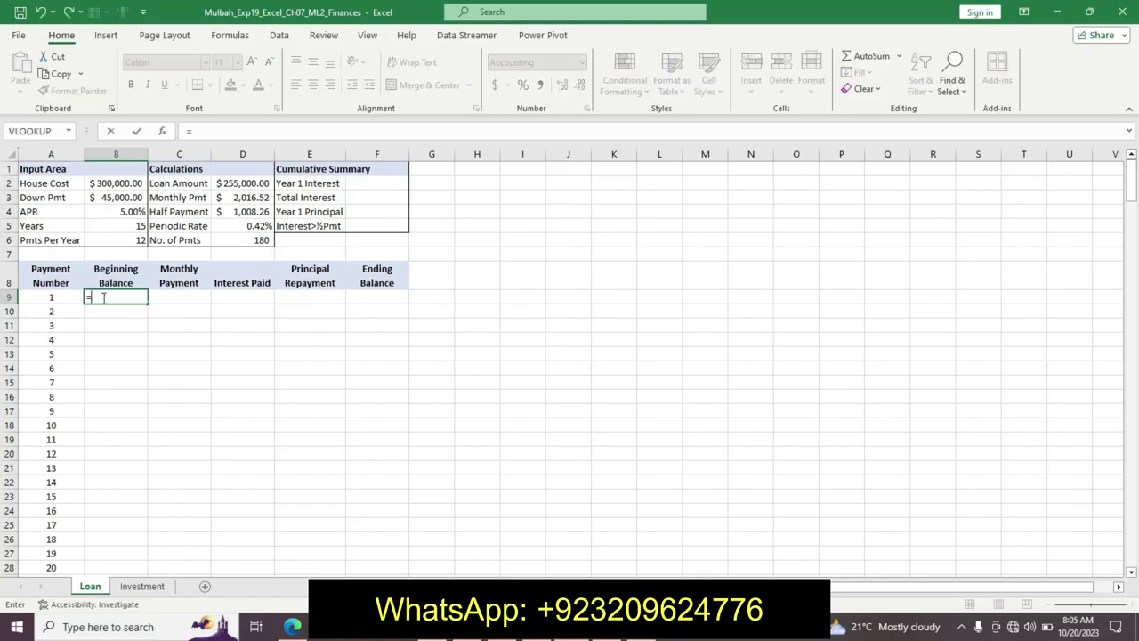
{"action": "left_click", "coordinate": [235, 182]}
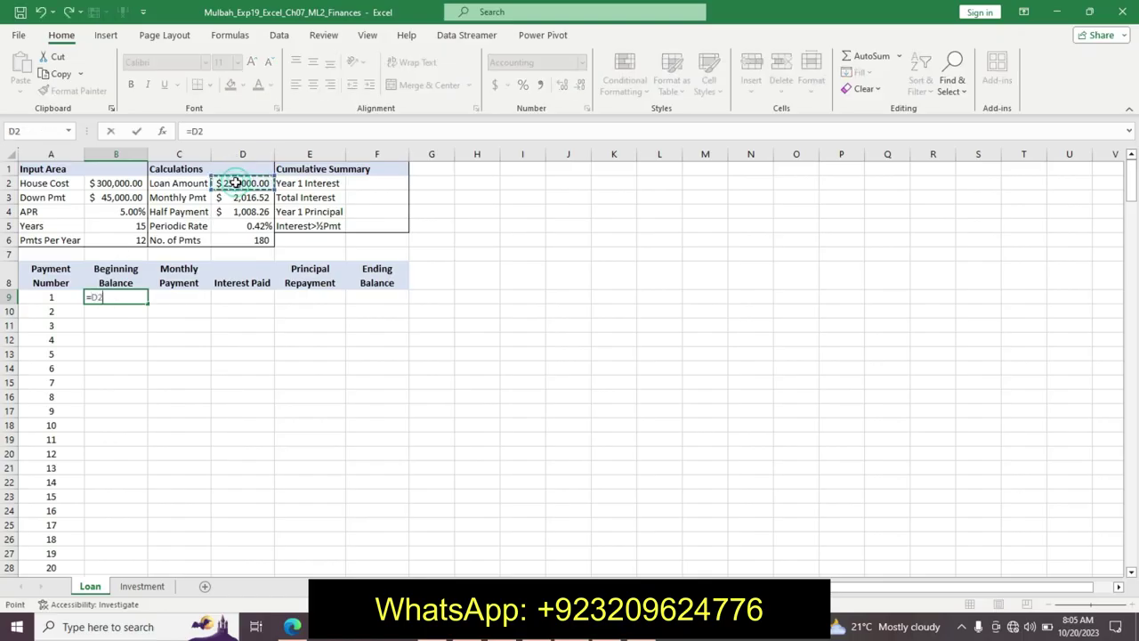
{"action": "key", "text": "Return"}
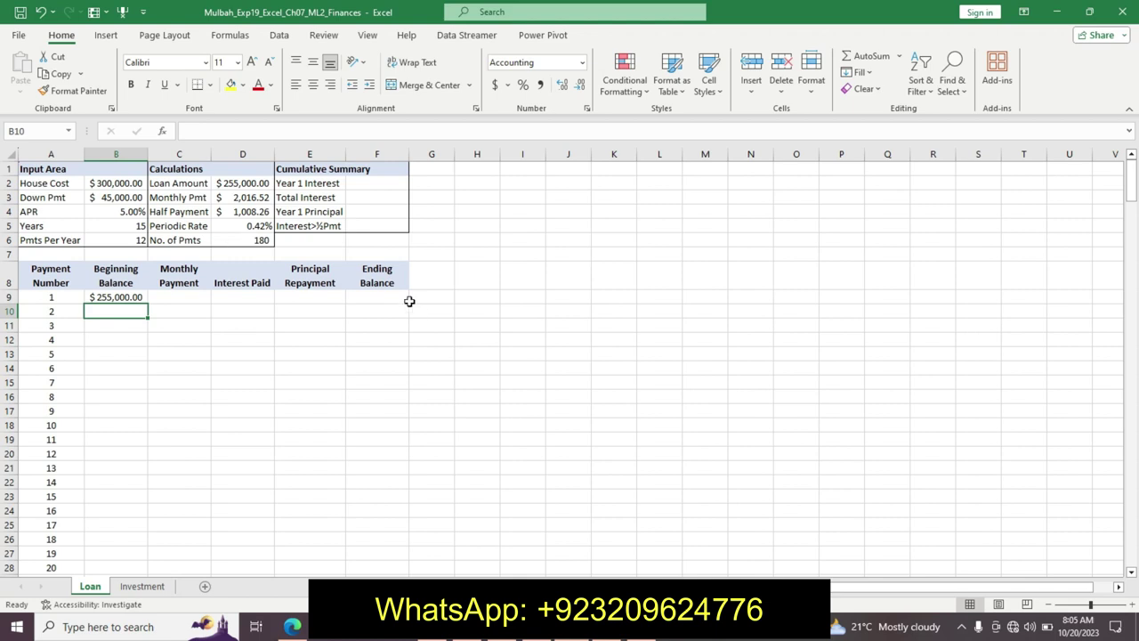
Return to the Word instructions and undo all highlighting, bold and size formatting applied to the step 2 text.
{"action": "key", "text": "alt+Tab"}
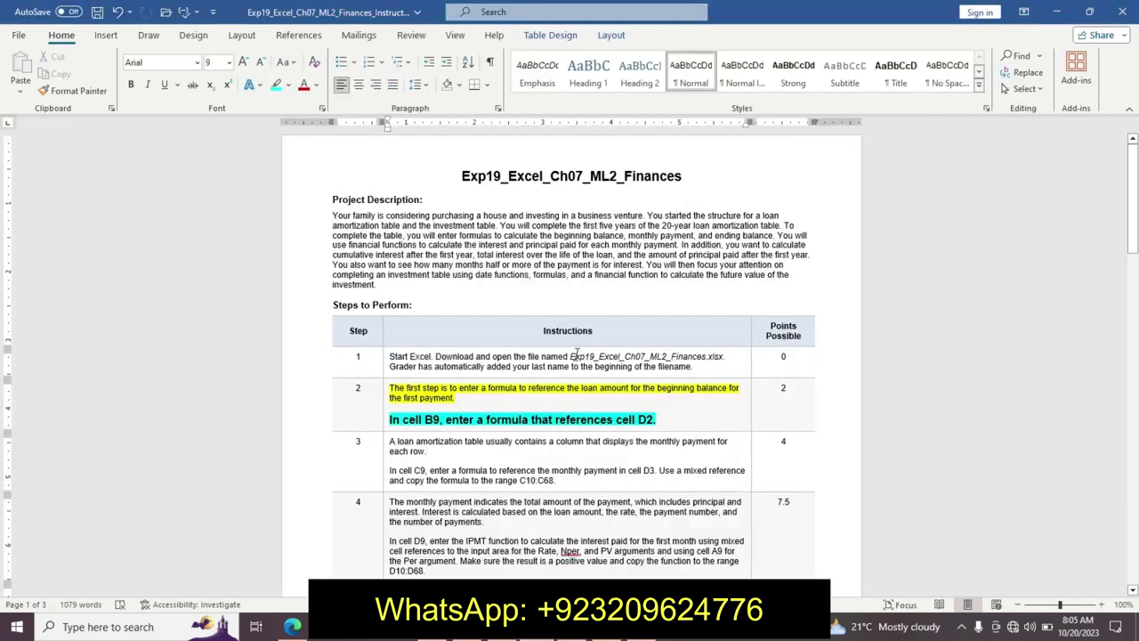
{"action": "key", "text": "Up"}
{"action": "key", "text": "Up"}
{"action": "key", "text": "Home"}
{"action": "key", "text": "shift+End"}
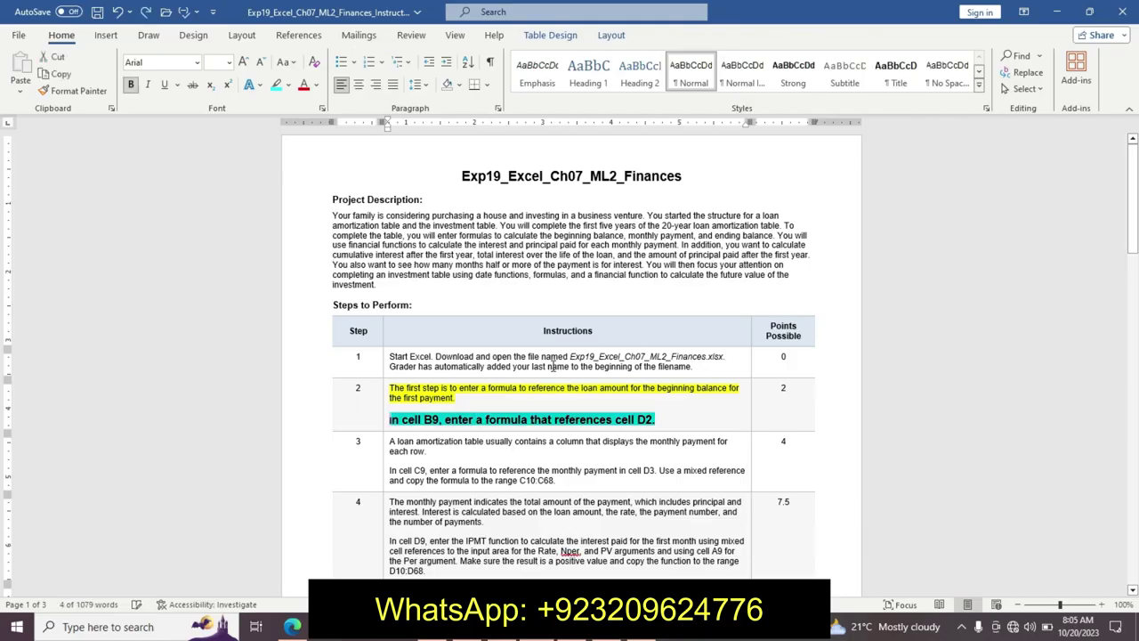
{"action": "key", "text": "ctrl+z"}
{"action": "key", "text": "ctrl+z"}
{"action": "key", "text": "ctrl+z"}
{"action": "key", "text": "ctrl+z"}
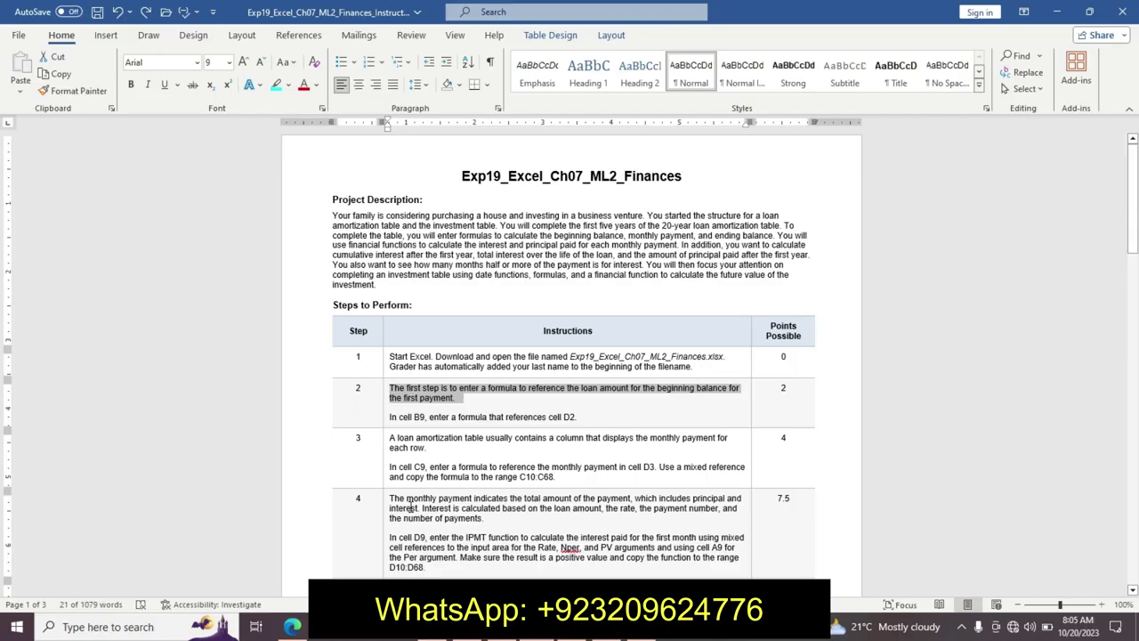
Highlight the opening sentence of step 3, about the monthly payment column, in yellow.
{"action": "left_click_drag", "start_coordinate": [398, 439], "coordinate": [434, 451]}
{"action": "left_click", "coordinate": [398, 439]}
{"action": "left_click", "coordinate": [389, 437]}
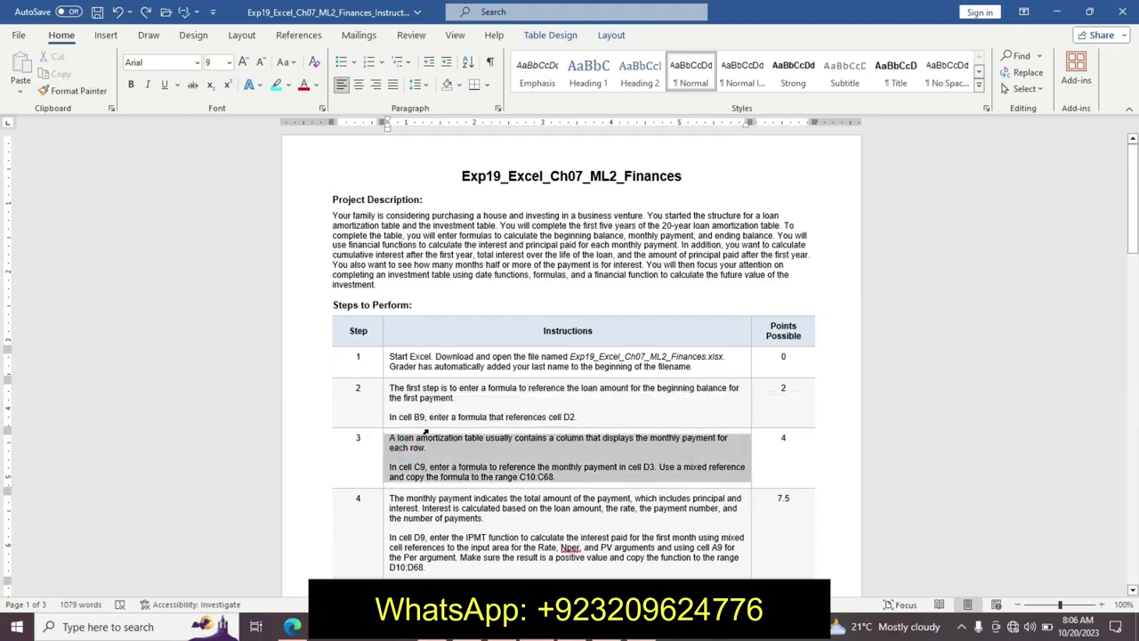
{"action": "left_click", "coordinate": [391, 437]}
{"action": "left_click_drag", "start_coordinate": [391, 437], "coordinate": [431, 451]}
{"action": "left_click", "coordinate": [499, 422]}
{"action": "left_click", "coordinate": [491, 437]}
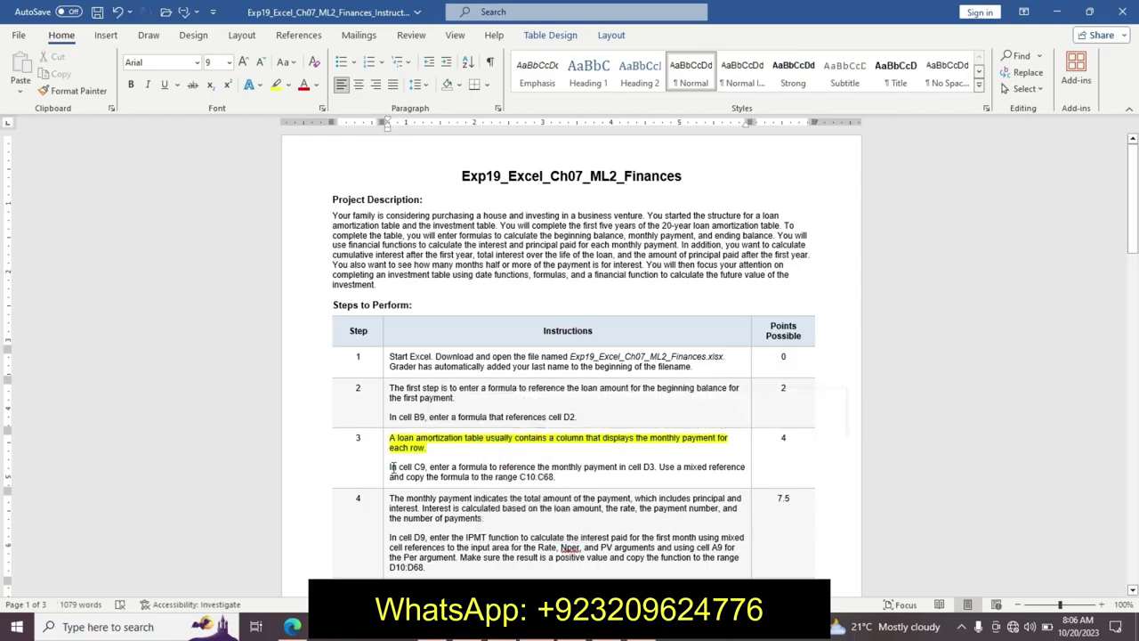
Format the cell C9 instruction in step 3 as 12 pt bold with turquoise highlighting.
{"action": "left_click", "coordinate": [392, 461]}
{"action": "left_click_drag", "start_coordinate": [392, 466], "coordinate": [555, 478]}
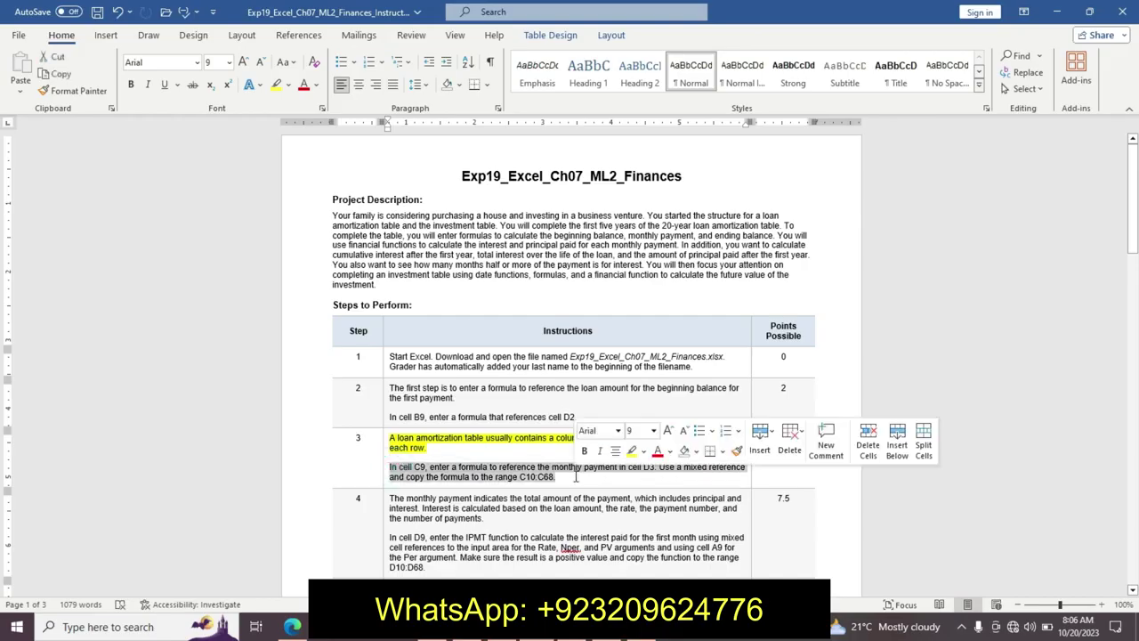
{"action": "left_click", "coordinate": [653, 431]}
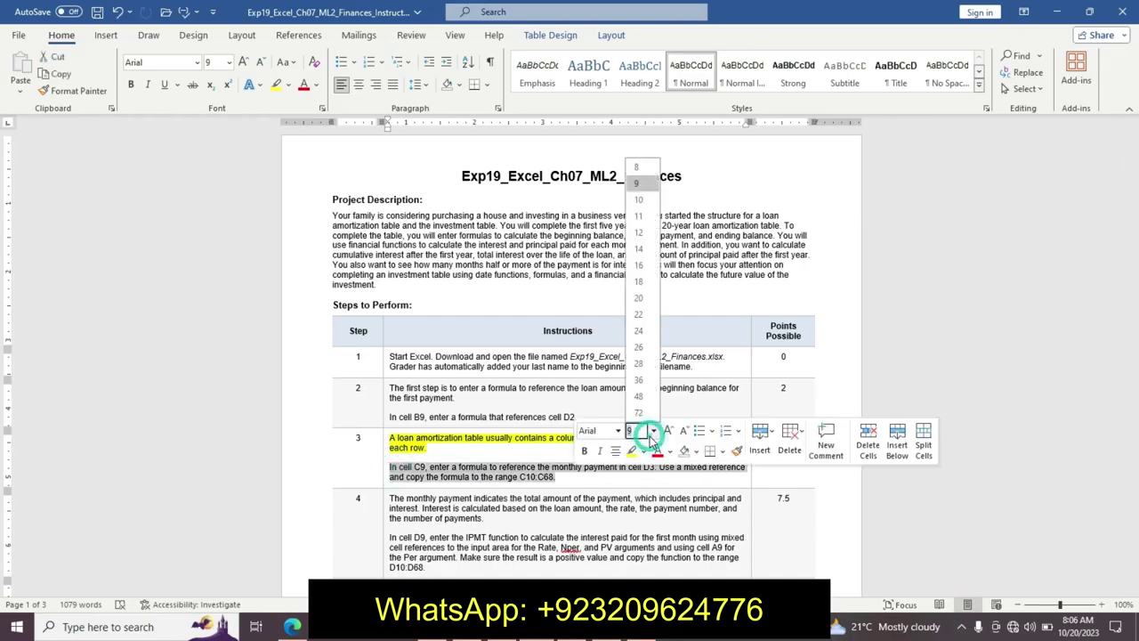
{"action": "left_click", "coordinate": [639, 232]}
{"action": "left_click", "coordinate": [584, 451]}
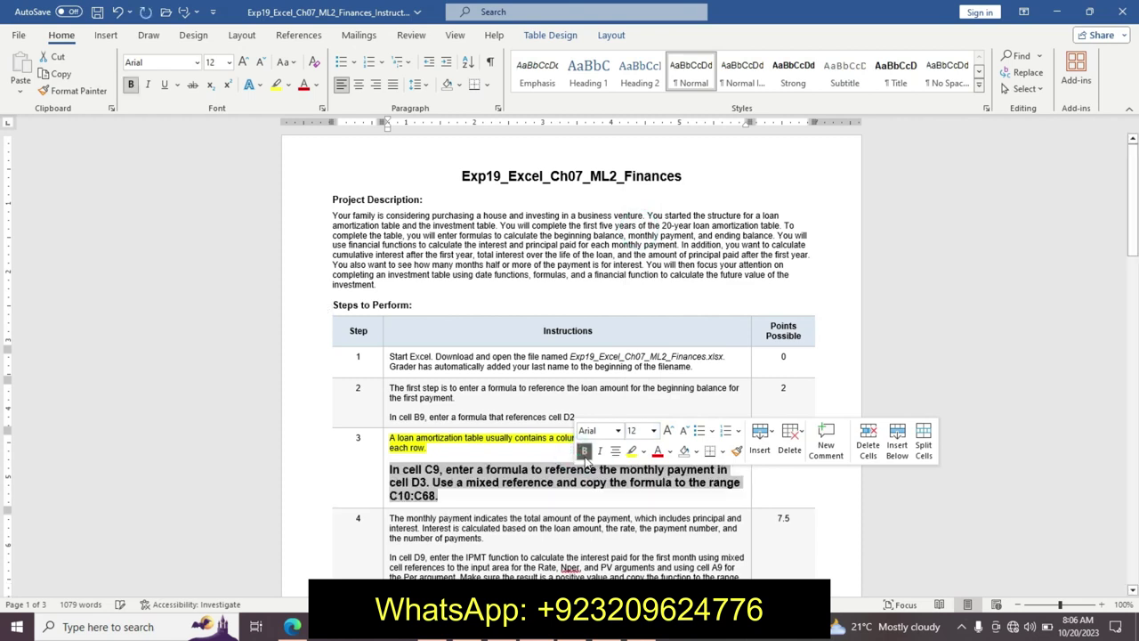
{"action": "left_click", "coordinate": [643, 451]}
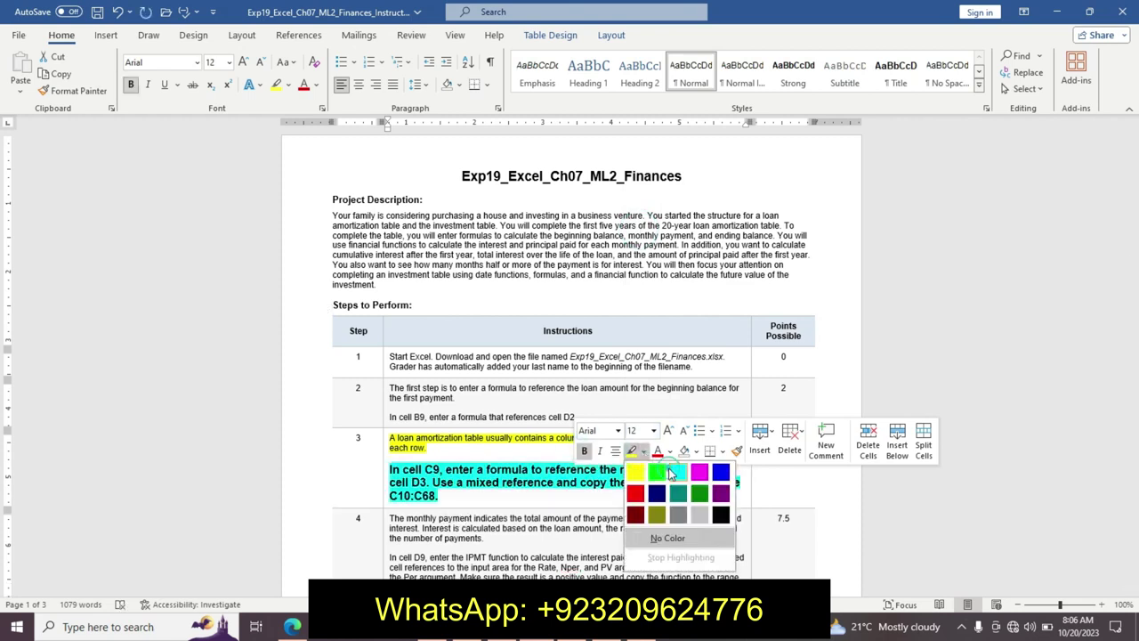
{"action": "left_click", "coordinate": [672, 474]}
{"action": "left_click", "coordinate": [538, 497]}
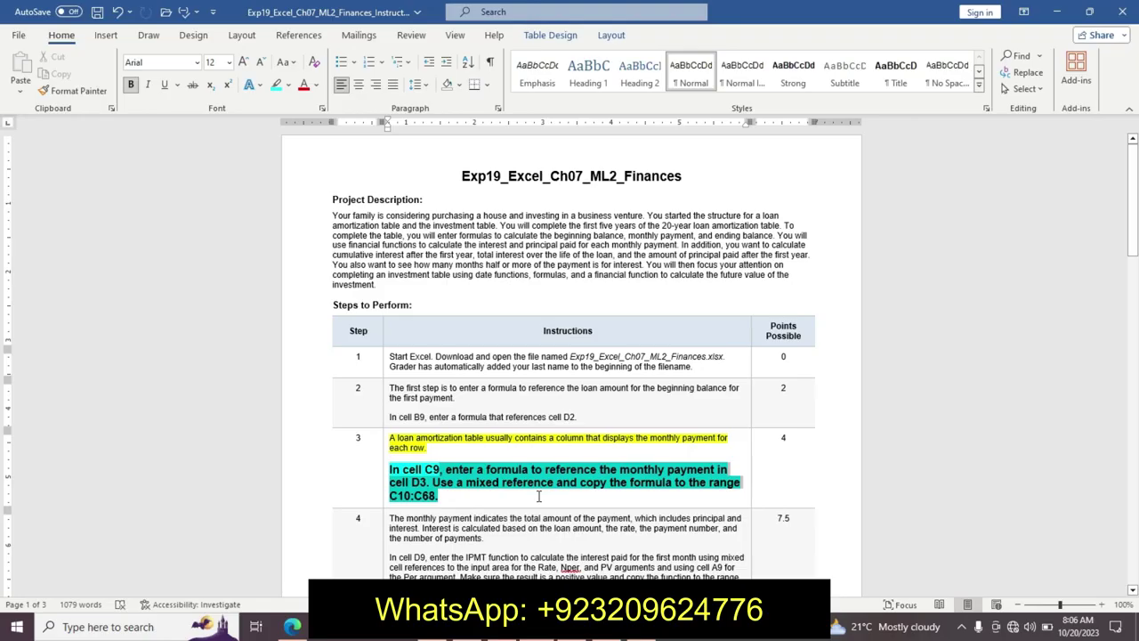
{"action": "left_click_drag", "start_coordinate": [539, 497], "coordinate": [402, 469]}
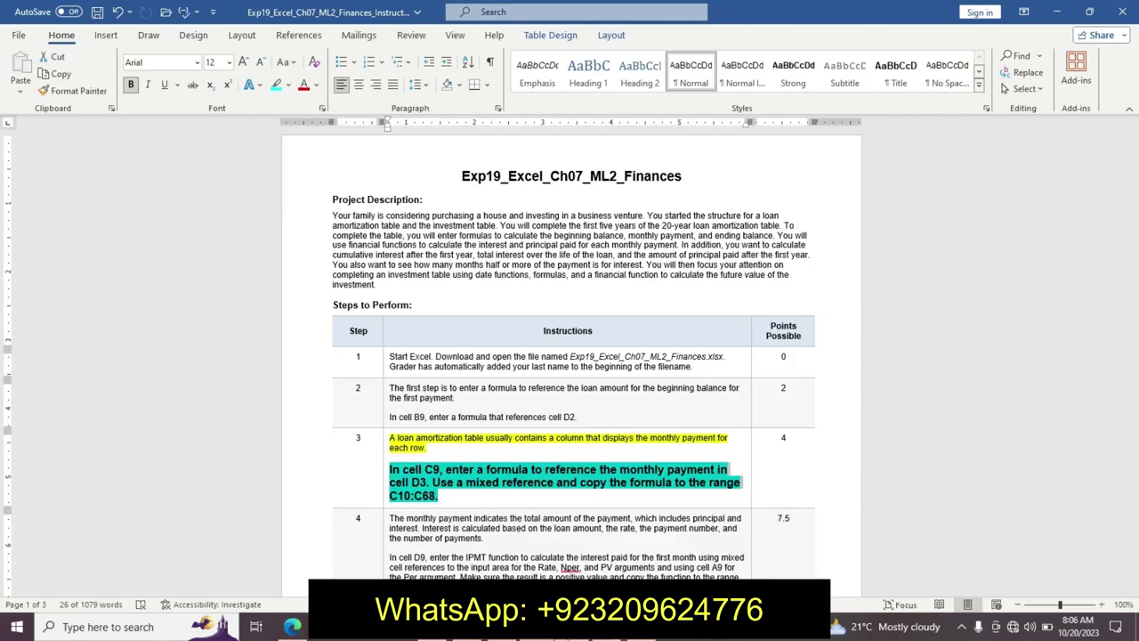
Switch to the Excel workbook and enter the mixed-reference formula =D$3 in cell C9 of the Loan worksheet.
{"action": "key", "text": "alt+Tab"}
{"action": "left_click", "coordinate": [193, 294]}
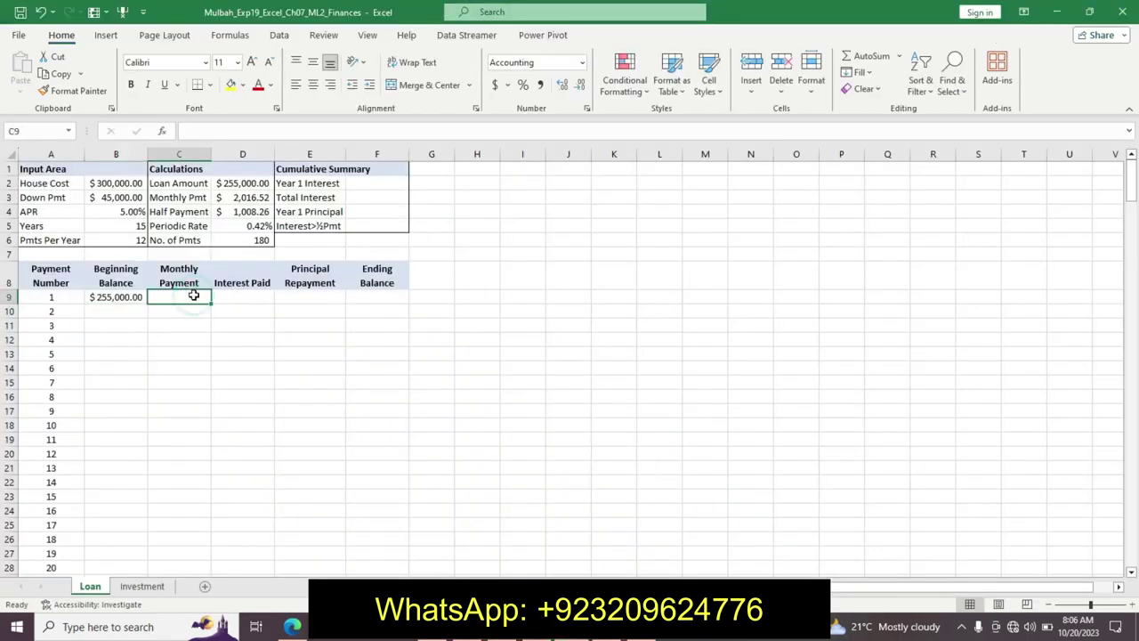
{"action": "type", "text": "="}
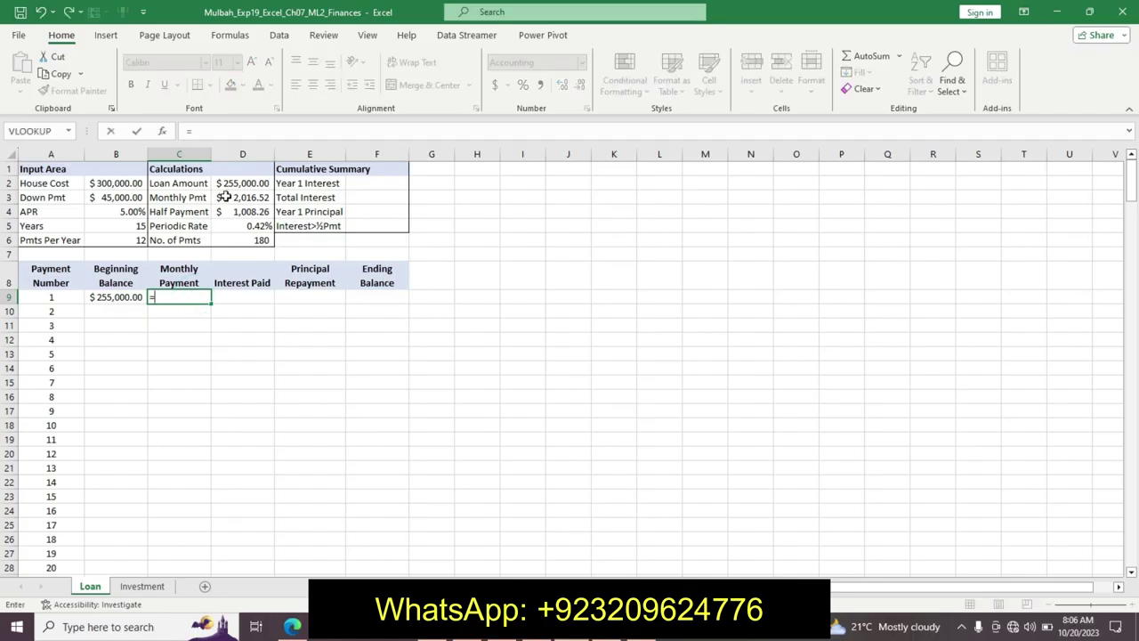
{"action": "left_click", "coordinate": [229, 197]}
{"action": "left_click", "coordinate": [200, 132]}
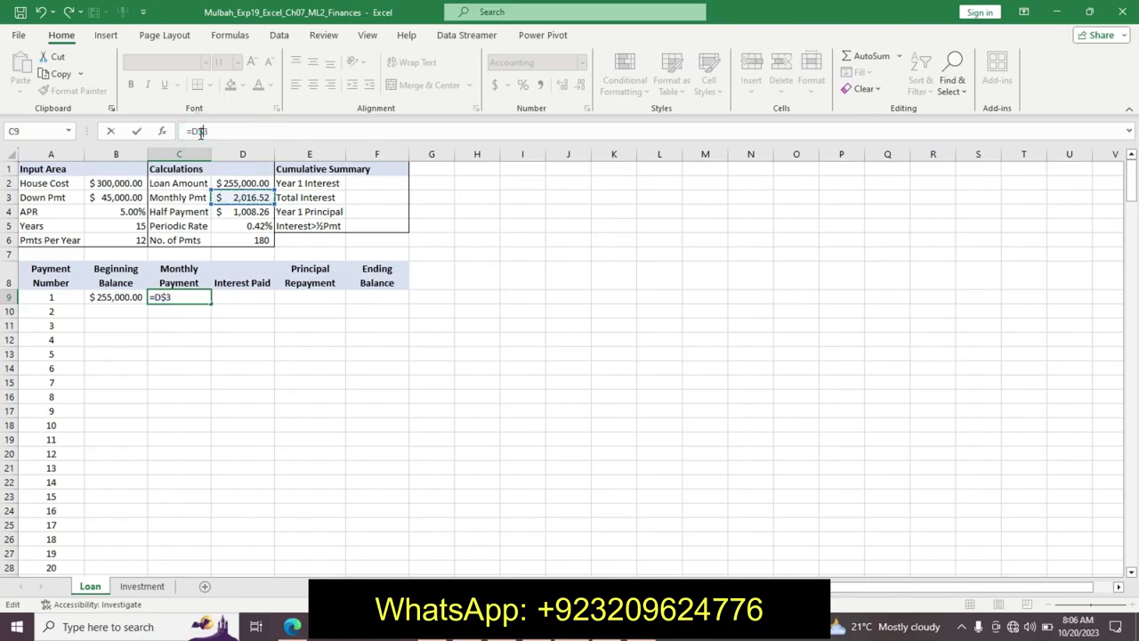
{"action": "key", "text": "Return"}
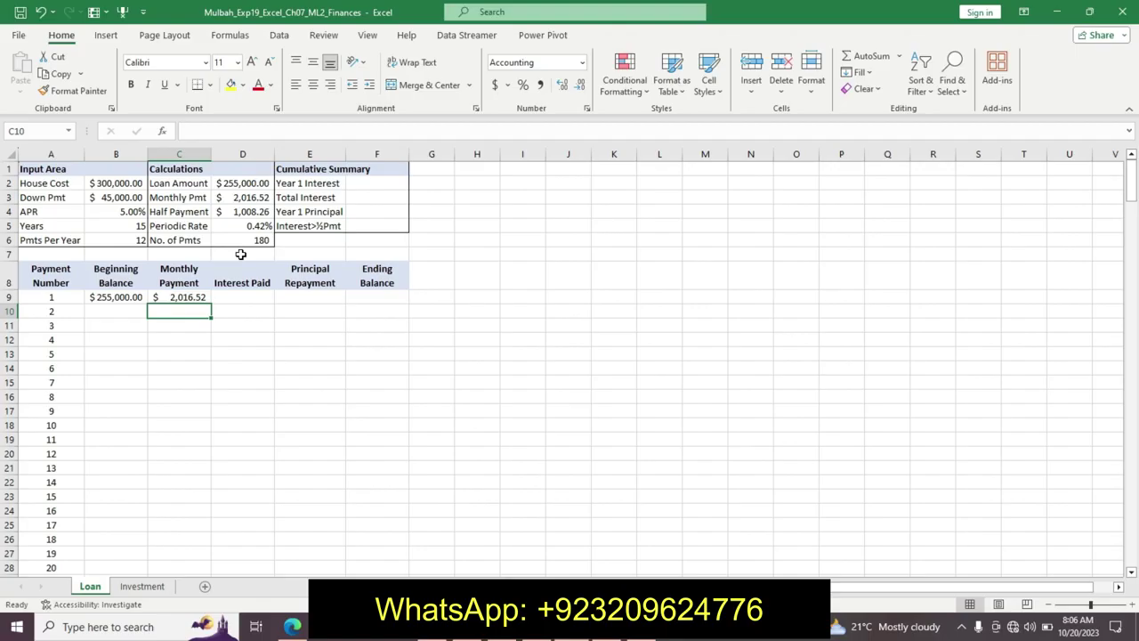
Check the step 3 instruction in Word, and copy the C9 formula to the range C10:C68 in Excel.
{"action": "key", "text": "alt+Tab"}
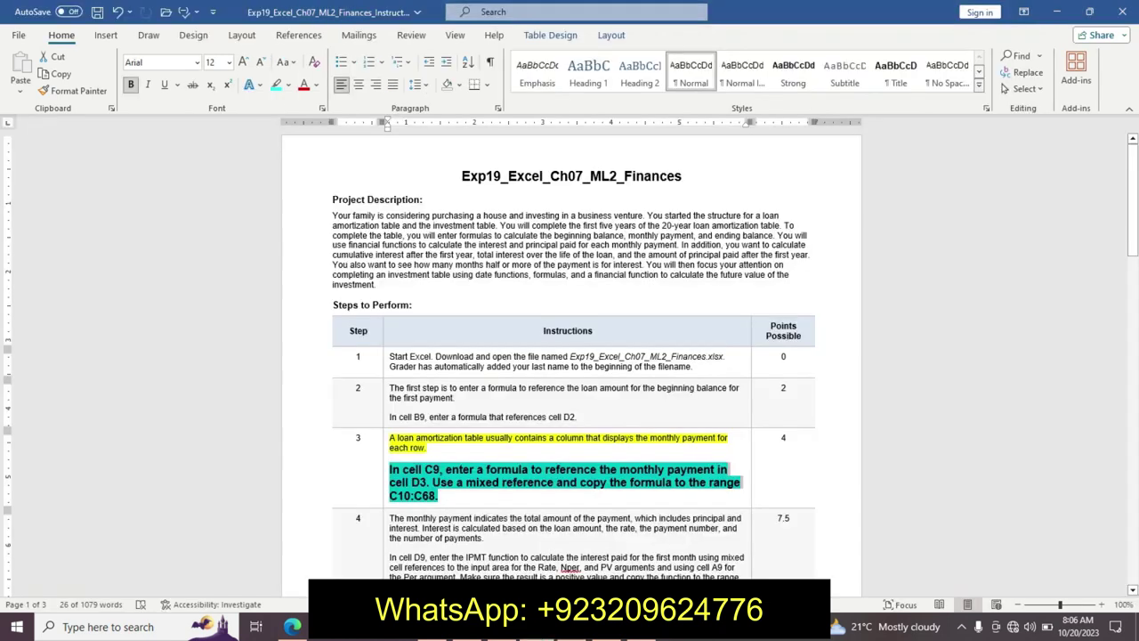
{"action": "left_click_drag", "start_coordinate": [1134, 192], "coordinate": [1135, 214]}
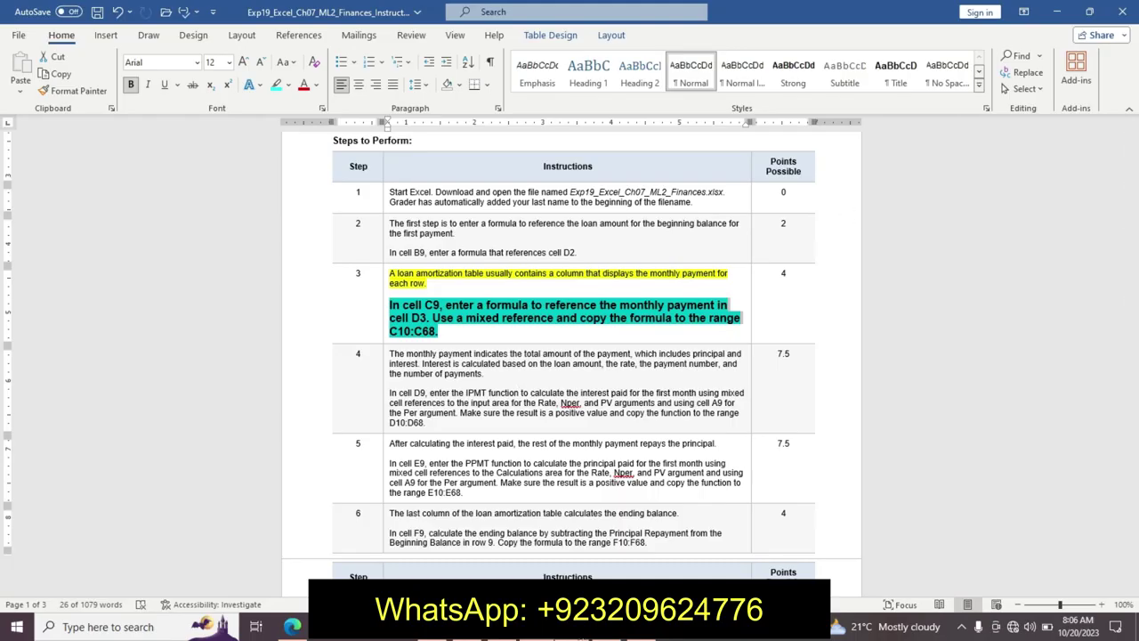
{"action": "key", "text": "alt+Tab"}
{"action": "left_click", "coordinate": [200, 298]}
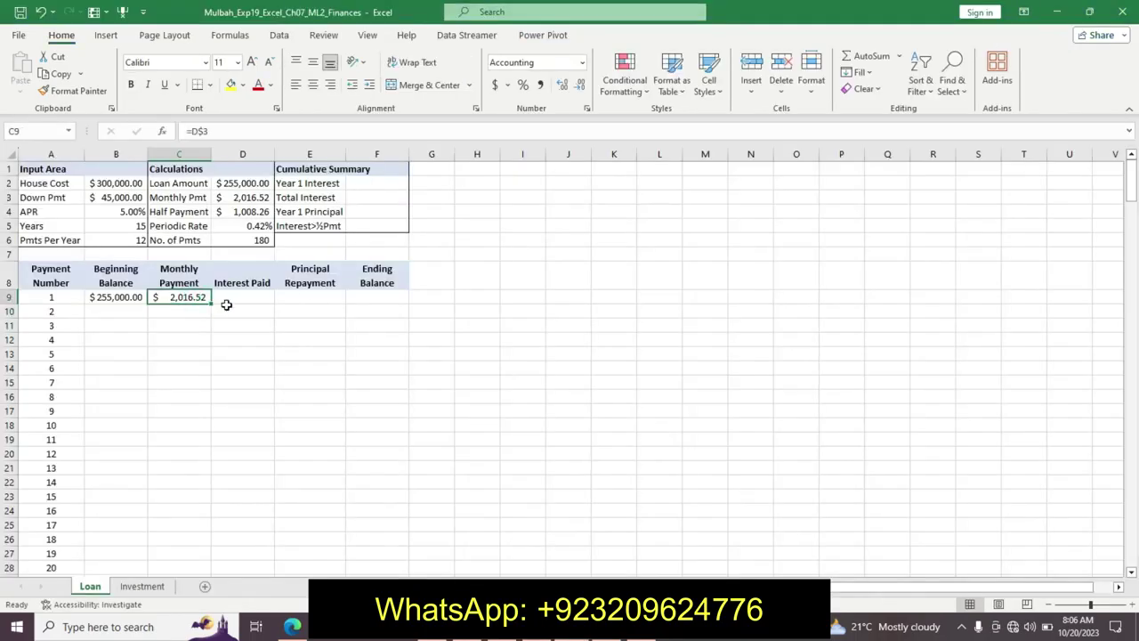
{"action": "left_click_drag", "start_coordinate": [211, 304], "coordinate": [195, 538]}
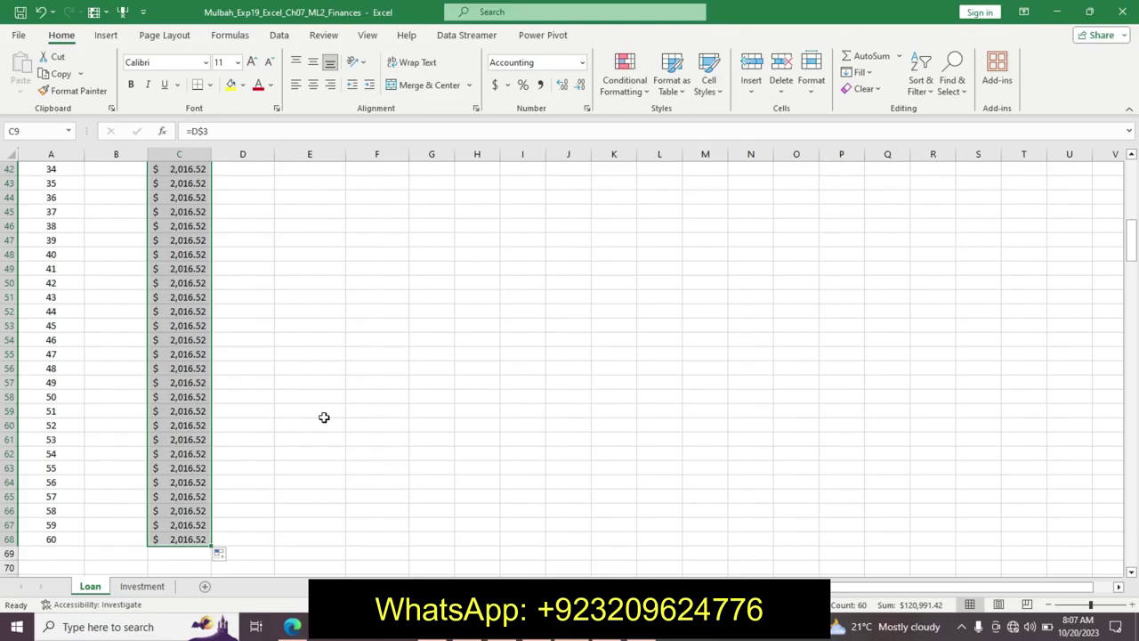
{"action": "left_click", "coordinate": [312, 411]}
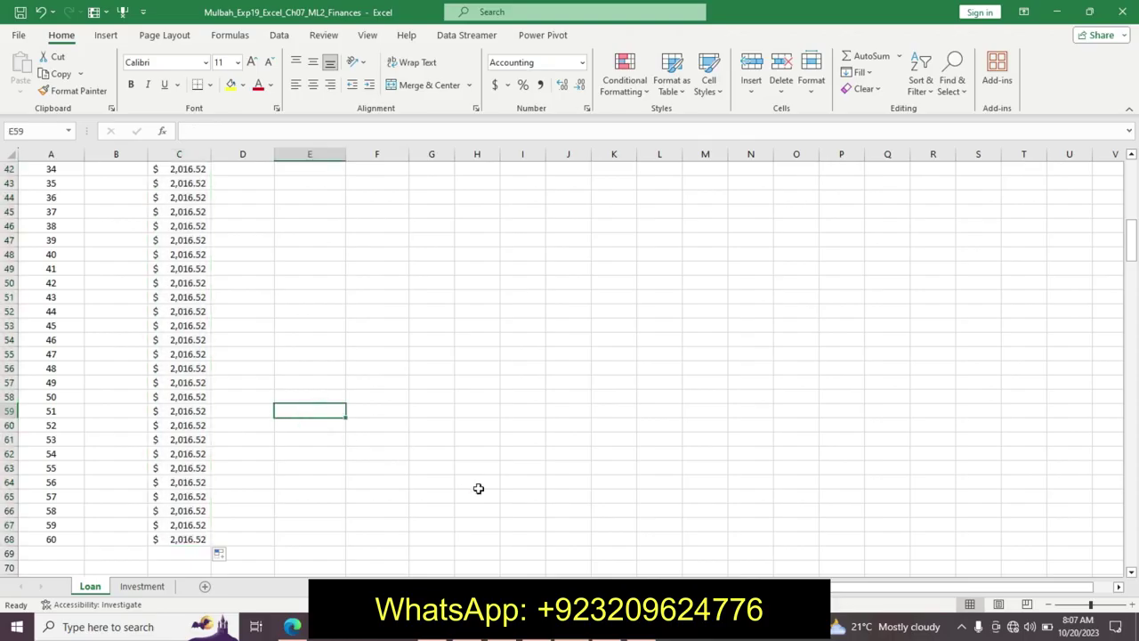
Return to the Word instructions and undo all formatting applied to the step 3 text.
{"action": "key", "text": "alt+Tab"}
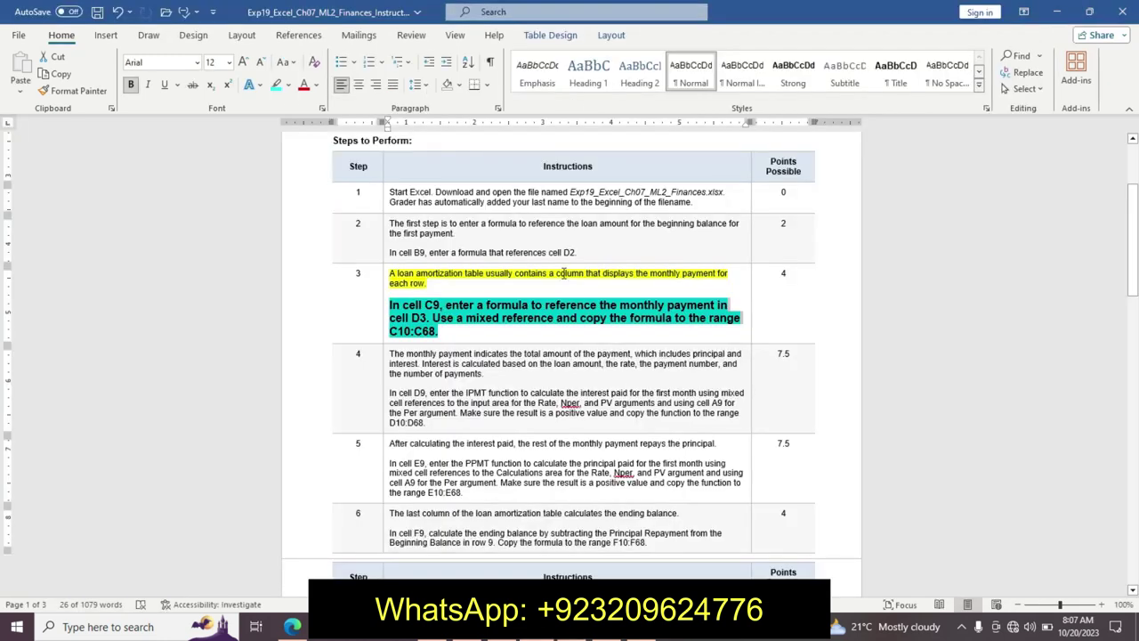
{"action": "key", "text": "ctrl+z"}
{"action": "key", "text": "ctrl+z"}
{"action": "key", "text": "ctrl+z"}
{"action": "key", "text": "ctrl+z"}
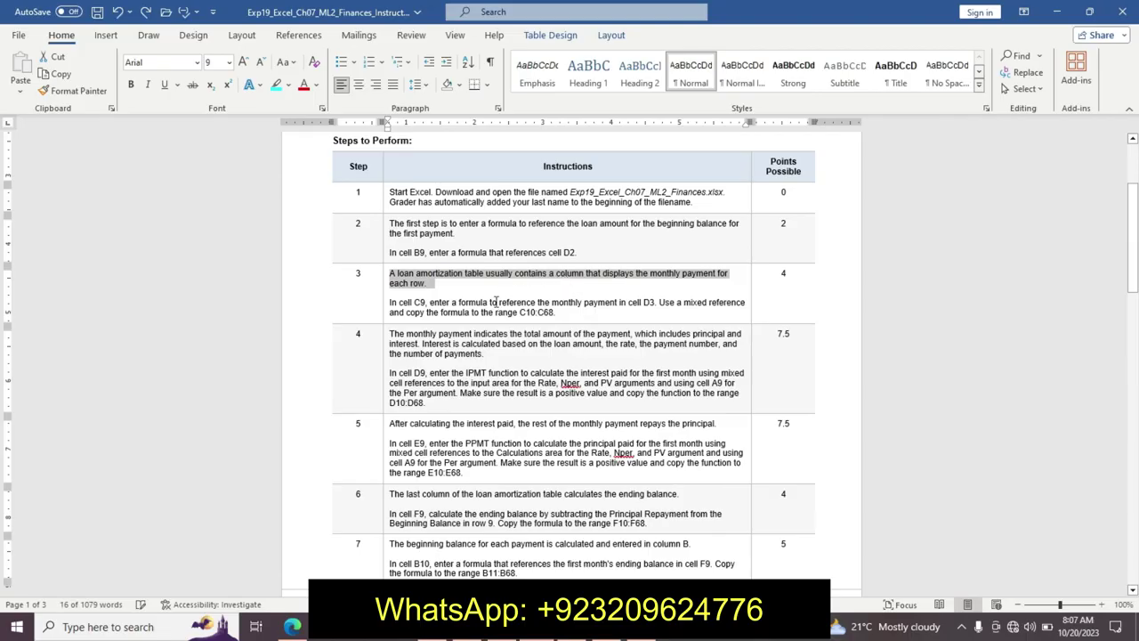
Highlight the opening paragraph of step 4, about the monthly payment and interest, in yellow.
{"action": "triple_click", "coordinate": [392, 336]}
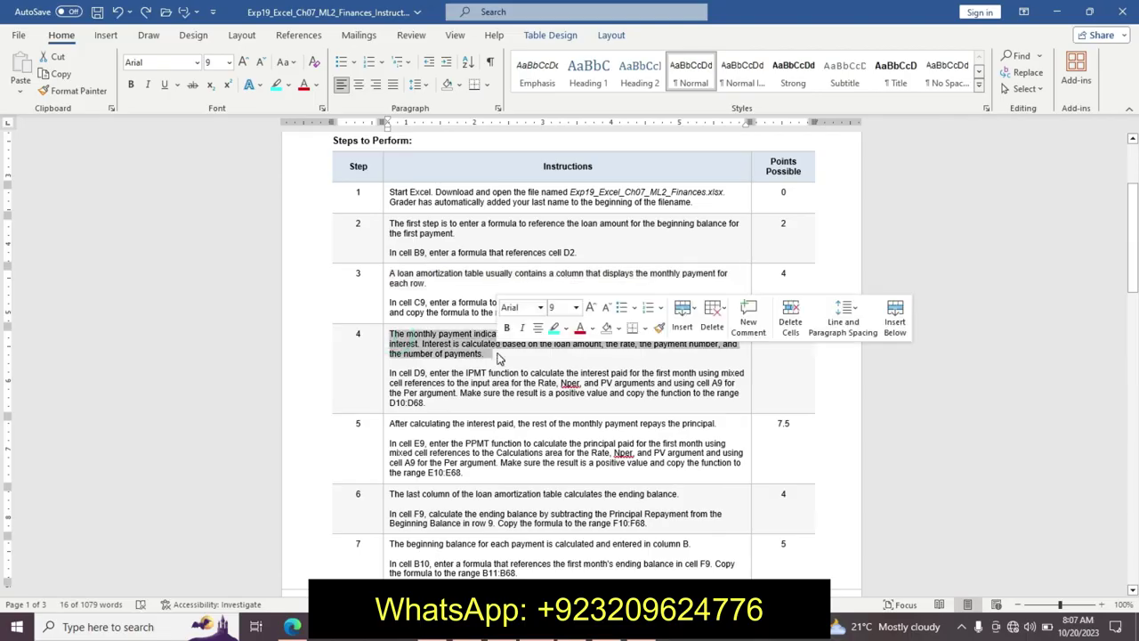
{"action": "left_click", "coordinate": [565, 329]}
{"action": "left_click", "coordinate": [561, 347]}
{"action": "left_click", "coordinate": [563, 351]}
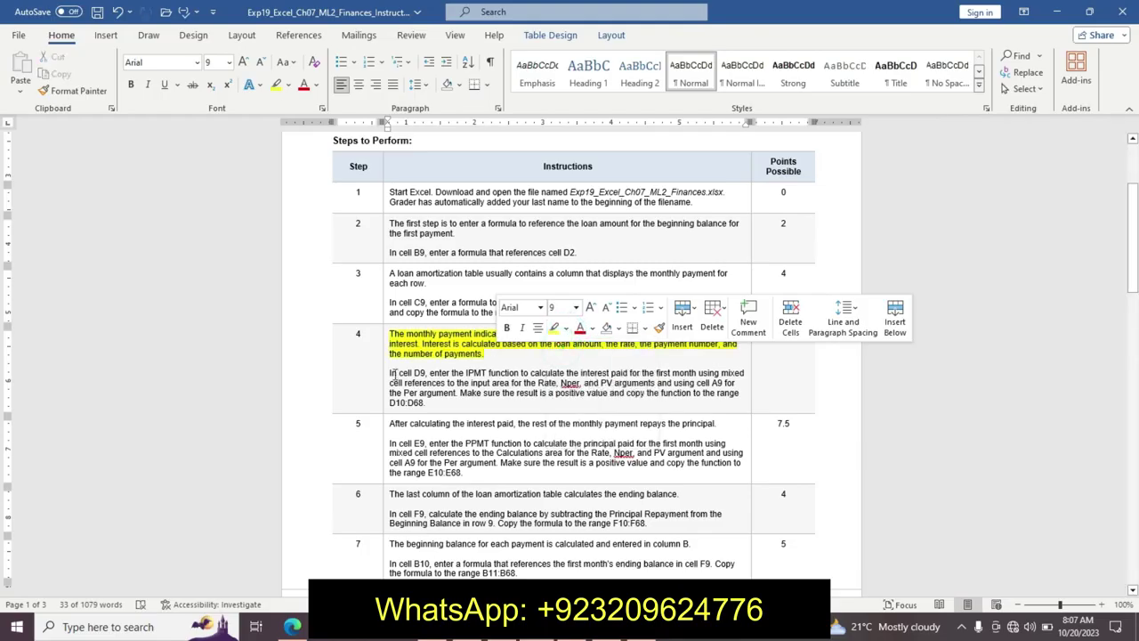
Format the cell D9 IPMT instruction in step 4 as 14 pt bold with turquoise highlighting.
{"action": "triple_click", "coordinate": [392, 376]}
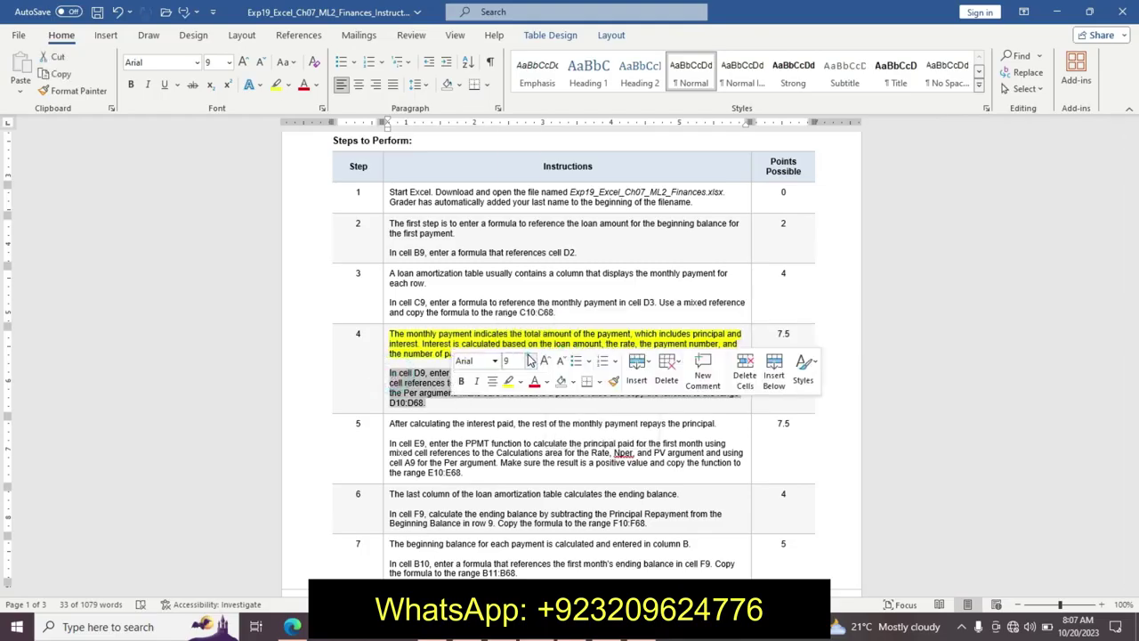
{"action": "left_click", "coordinate": [530, 360]}
{"action": "left_click", "coordinate": [519, 177]}
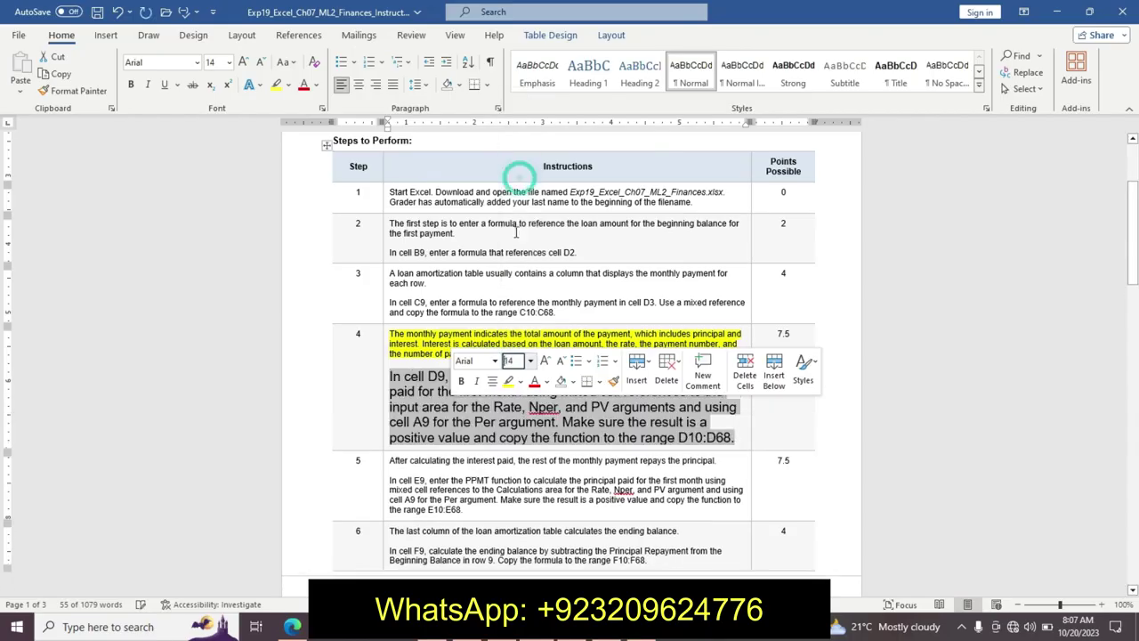
{"action": "left_click", "coordinate": [460, 380]}
{"action": "left_click", "coordinate": [519, 380]}
{"action": "left_click", "coordinate": [491, 400]}
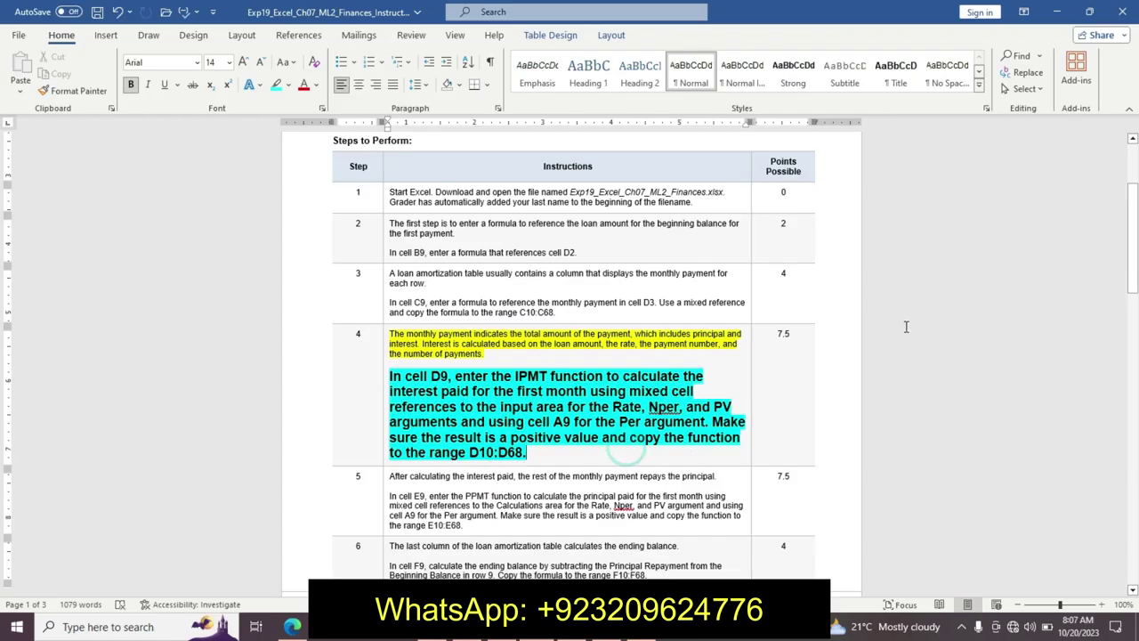
Switch to the Excel workbook and begin an IPMT formula in cell D9 with the mixed reference D$5 as the rate.
{"action": "left_click_drag", "start_coordinate": [1135, 277], "coordinate": [1134, 280]}
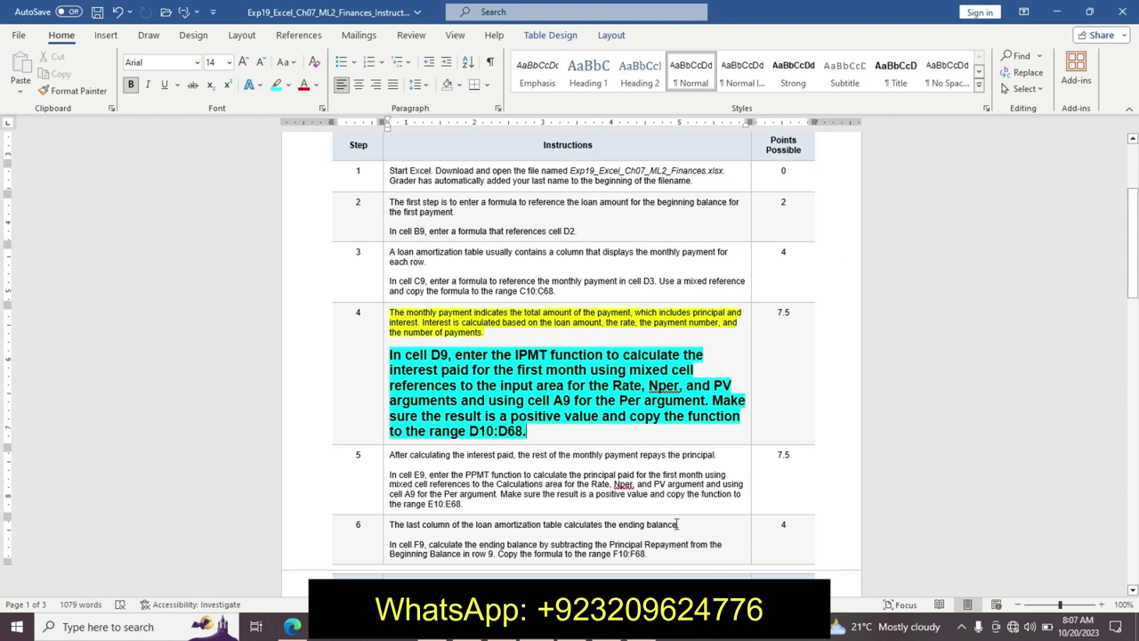
{"action": "key", "text": "alt+Tab"}
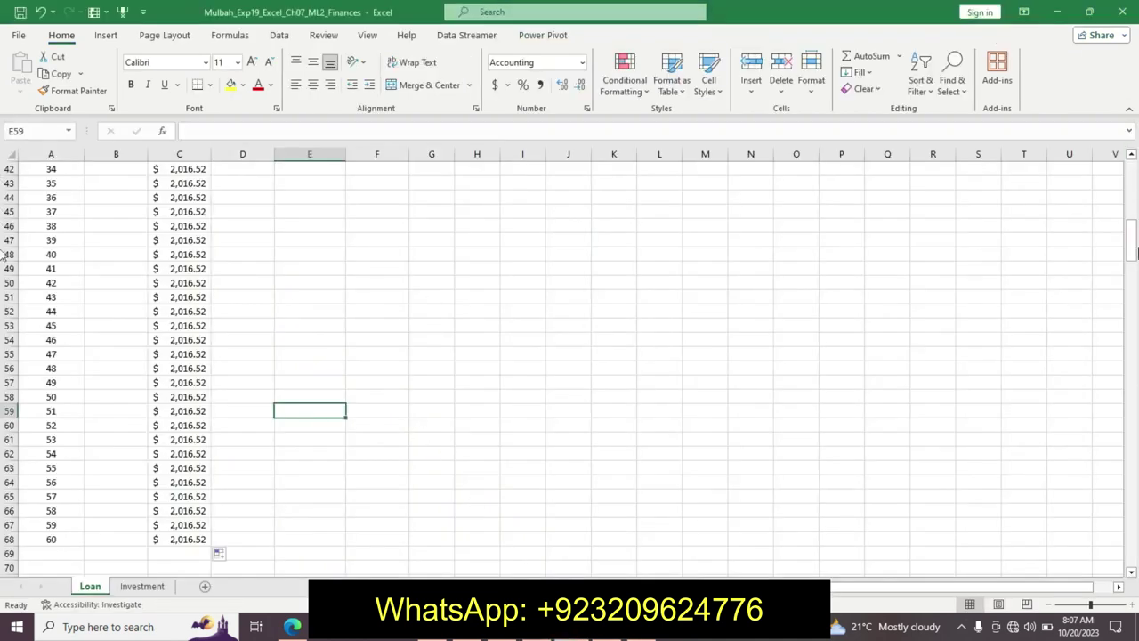
{"action": "left_click_drag", "start_coordinate": [1131, 239], "coordinate": [1131, 178]}
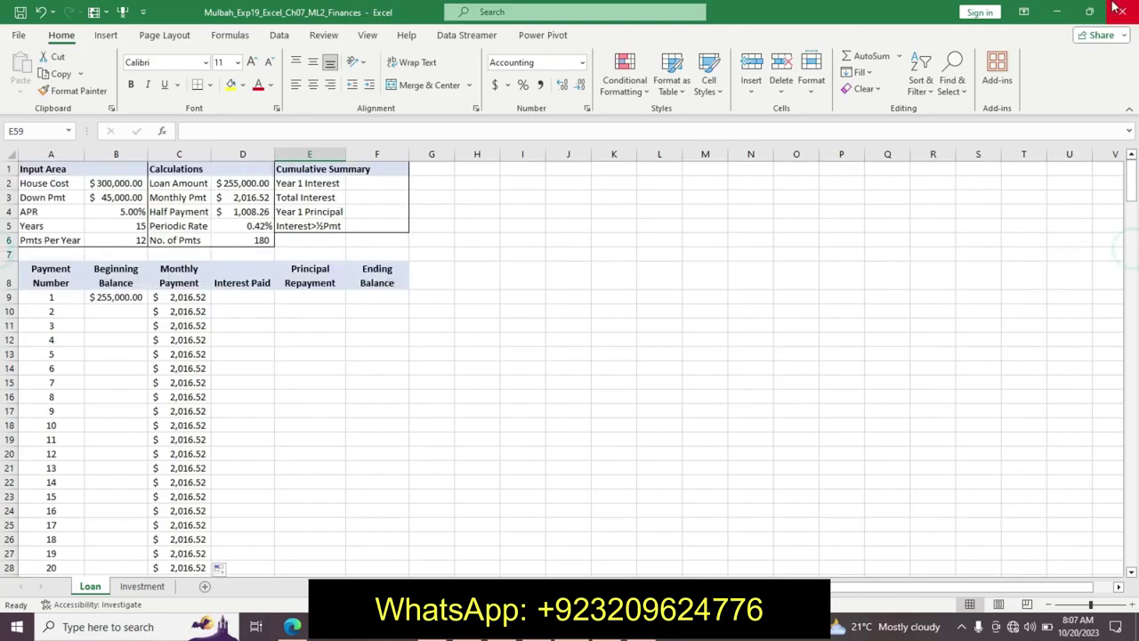
{"action": "left_click", "coordinate": [253, 295]}
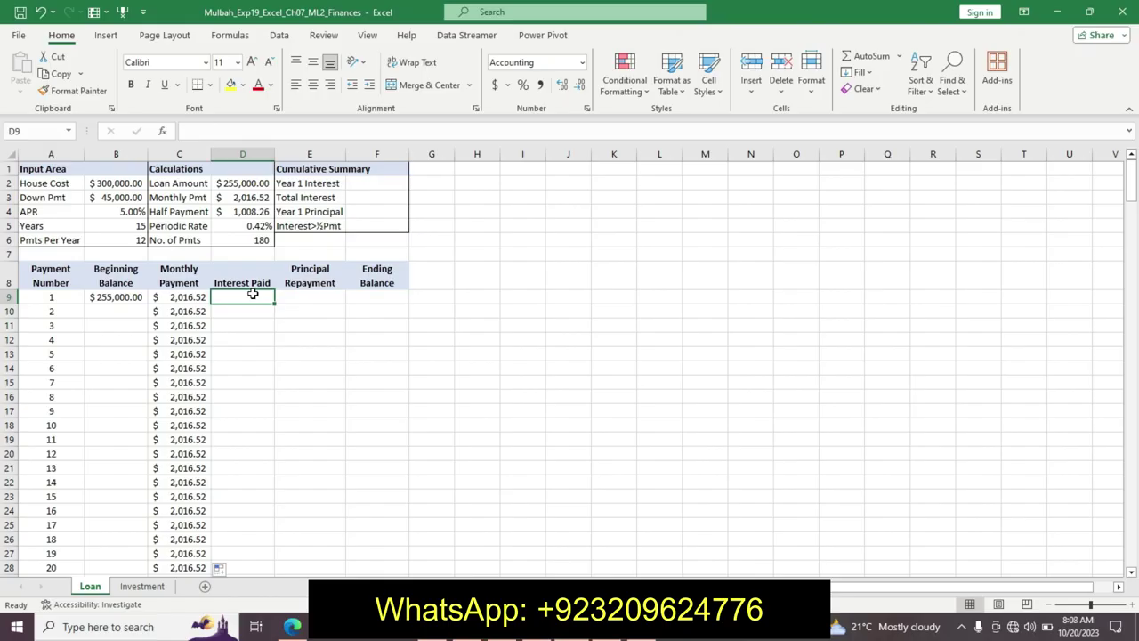
{"action": "type", "text": "="}
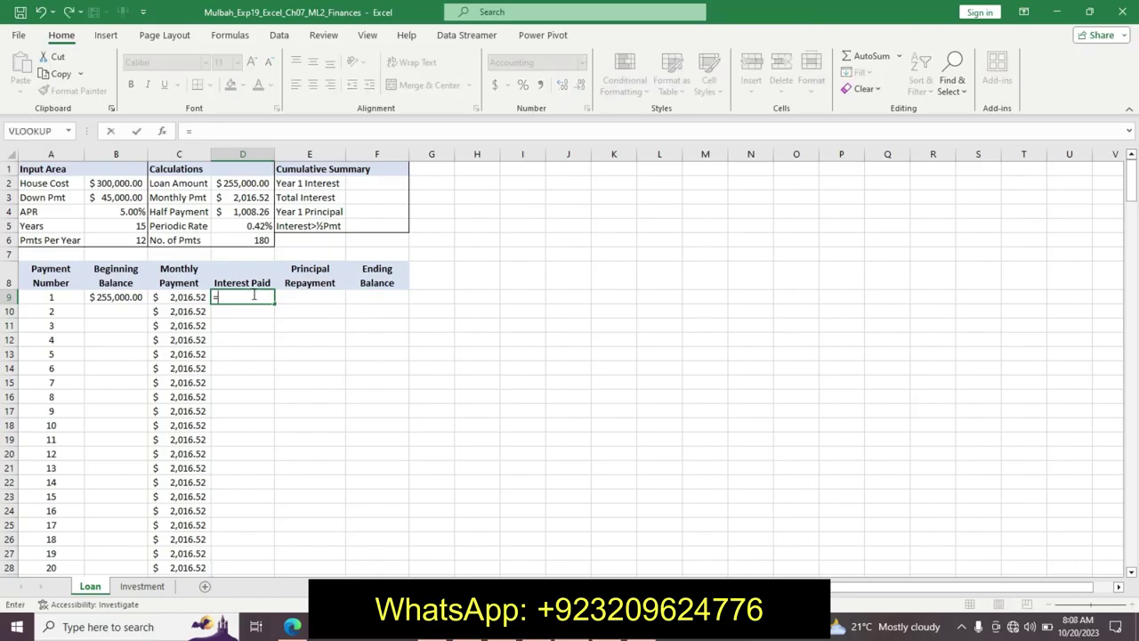
{"action": "type", "text": "ipmt"}
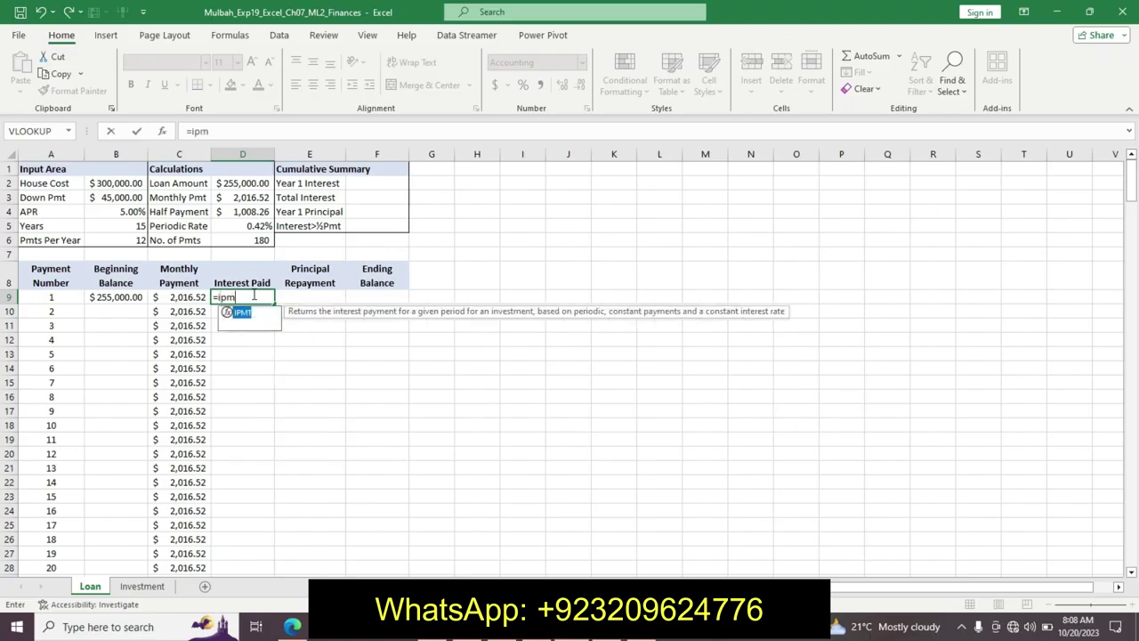
{"action": "double_click", "coordinate": [258, 311]}
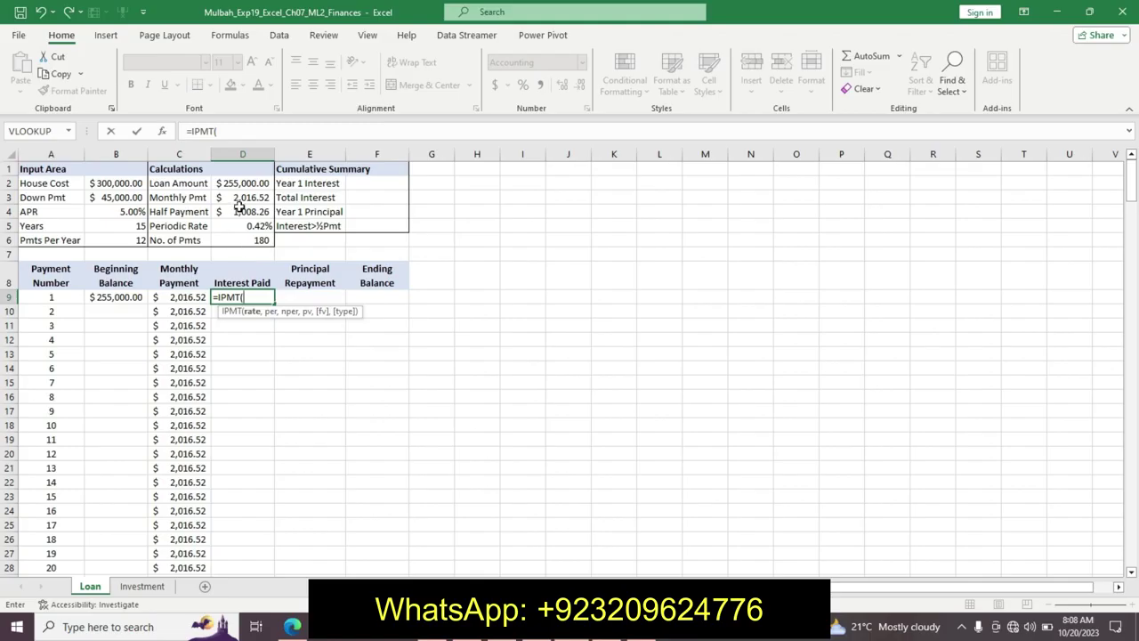
{"action": "left_click", "coordinate": [251, 224]}
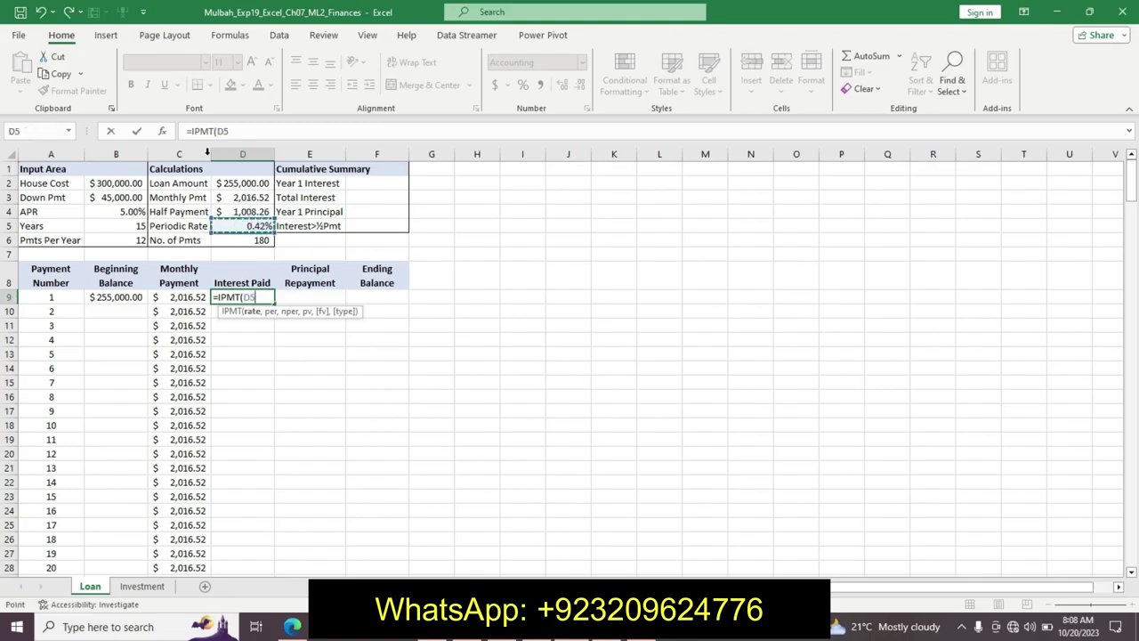
{"action": "left_click", "coordinate": [222, 131]}
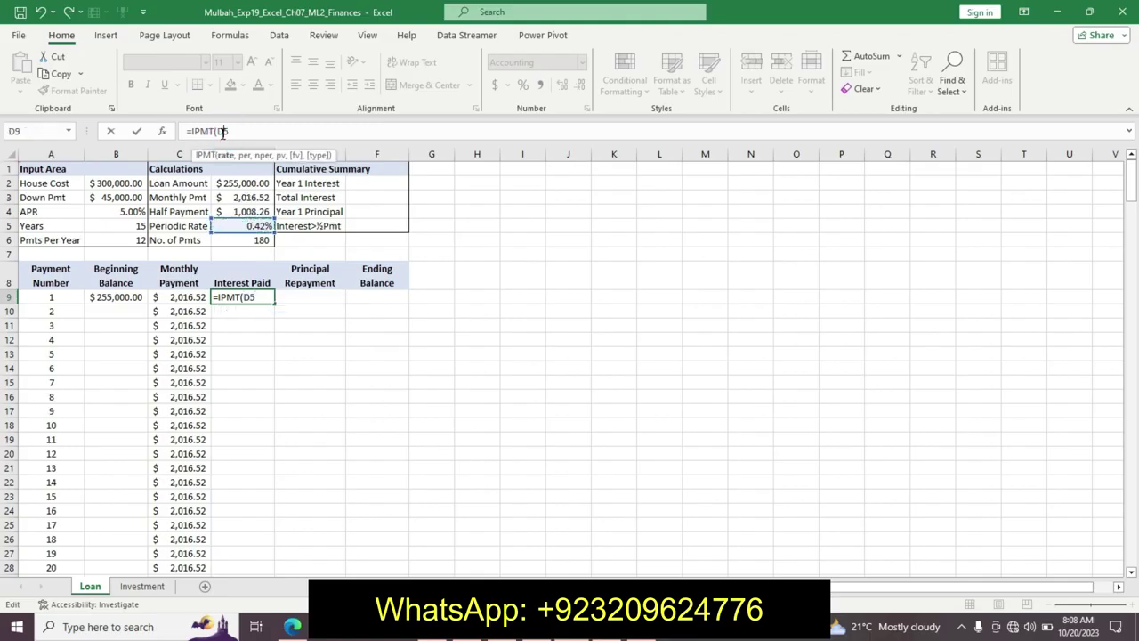
{"action": "type", "text": "$5,"}
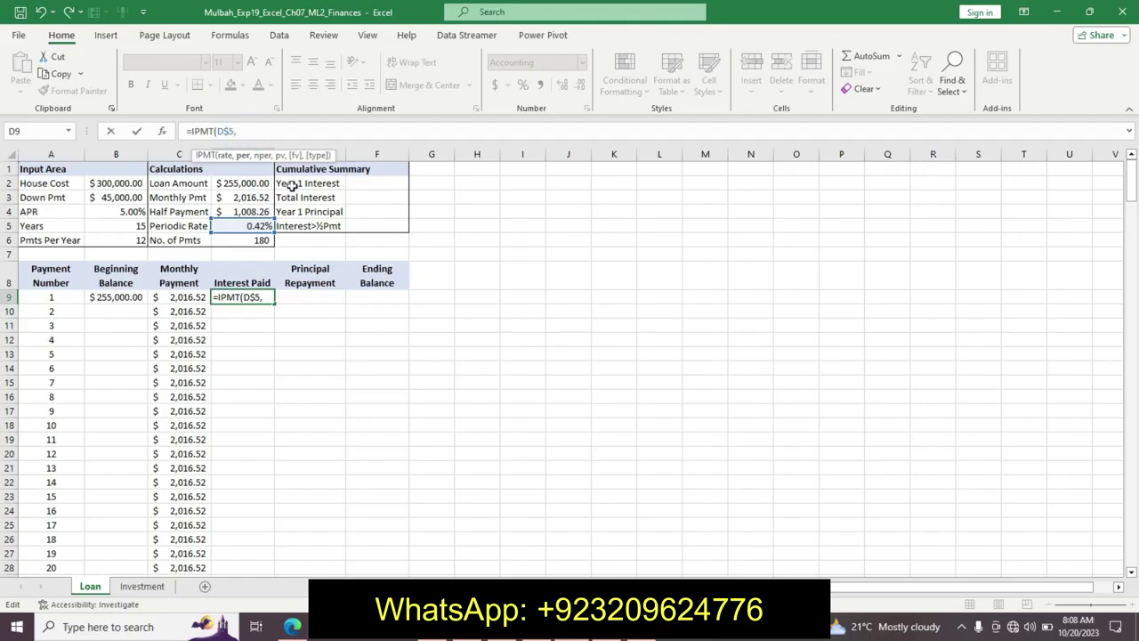
Complete the D9 IPMT formula with A9 as the period, D$6 as the number of periods and -B$9 as the present value.
{"action": "left_click", "coordinate": [42, 295]}
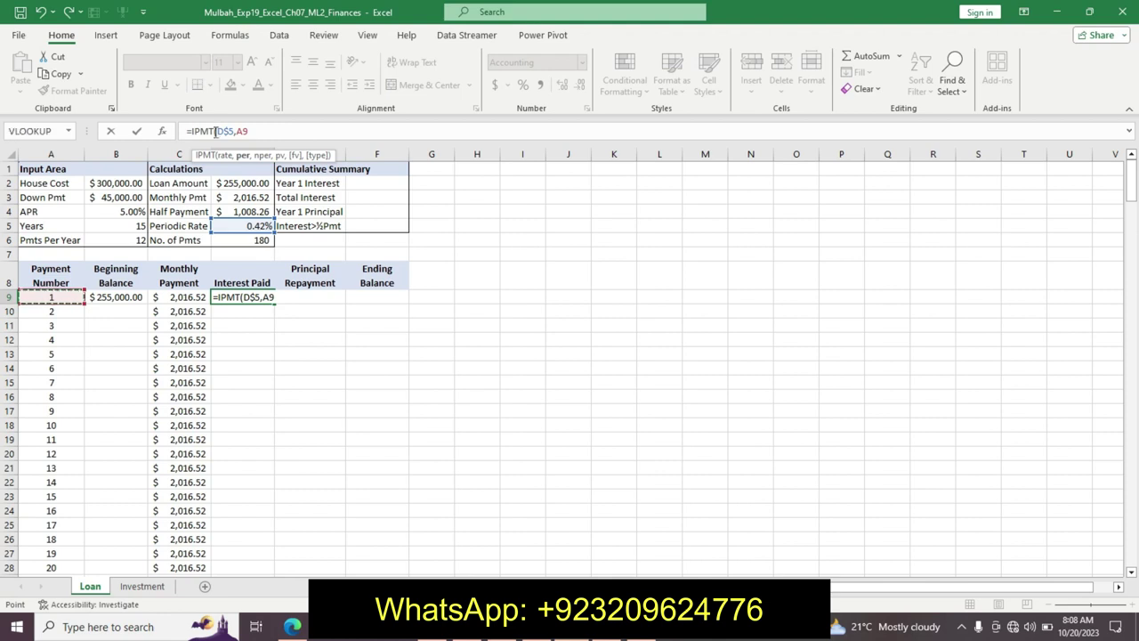
{"action": "type", "text": ","}
{"action": "left_click", "coordinate": [241, 239]}
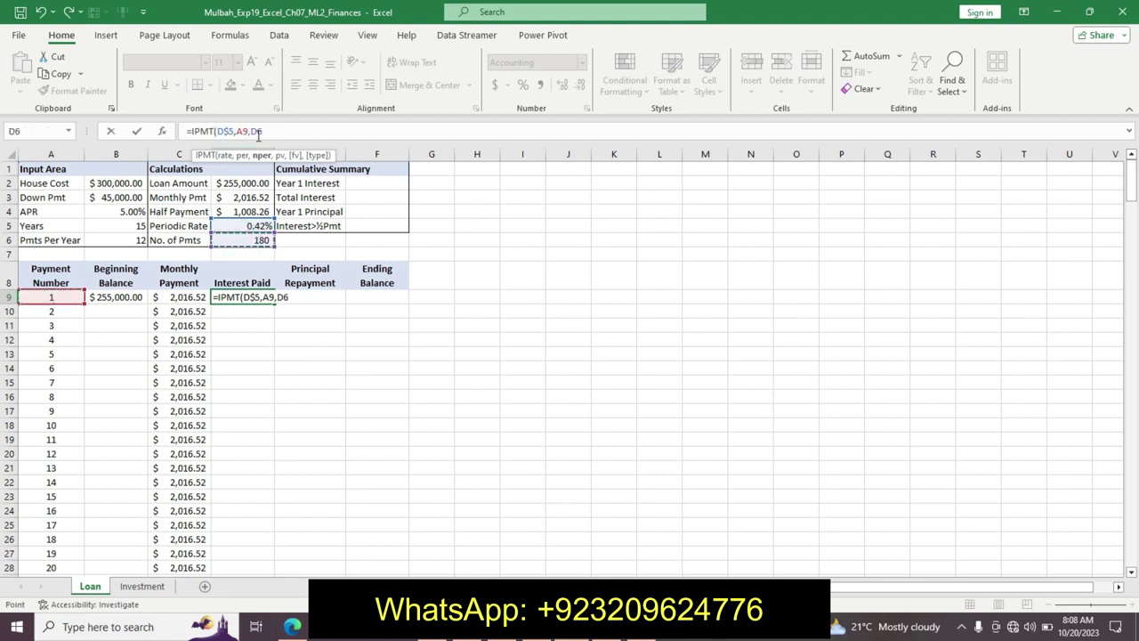
{"action": "left_click", "coordinate": [257, 131]}
{"action": "type", "text": "$5"}
{"action": "type", "text": ",-"}
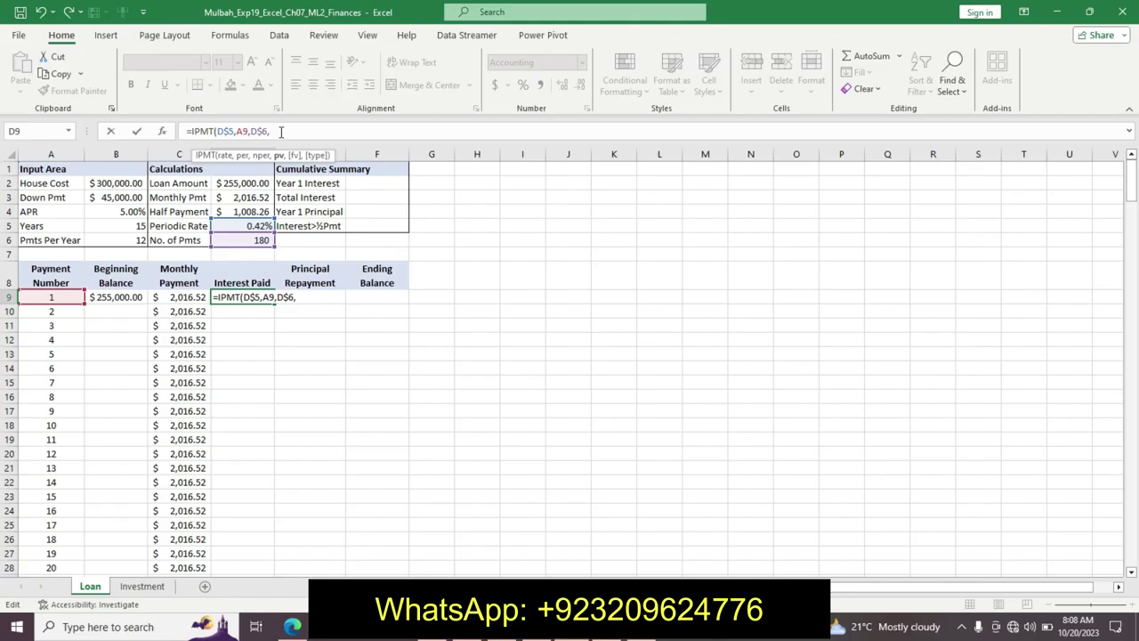
{"action": "left_click", "coordinate": [126, 296]}
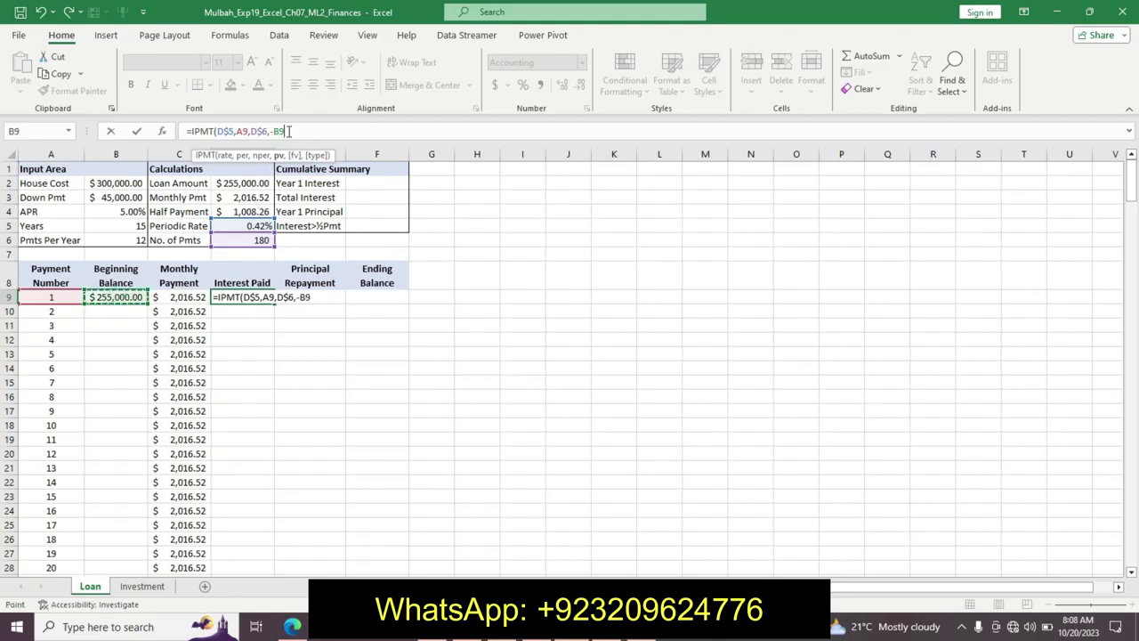
{"action": "left_click", "coordinate": [280, 130]}
{"action": "type", "text": "$9)"}
{"action": "key", "text": "Return"}
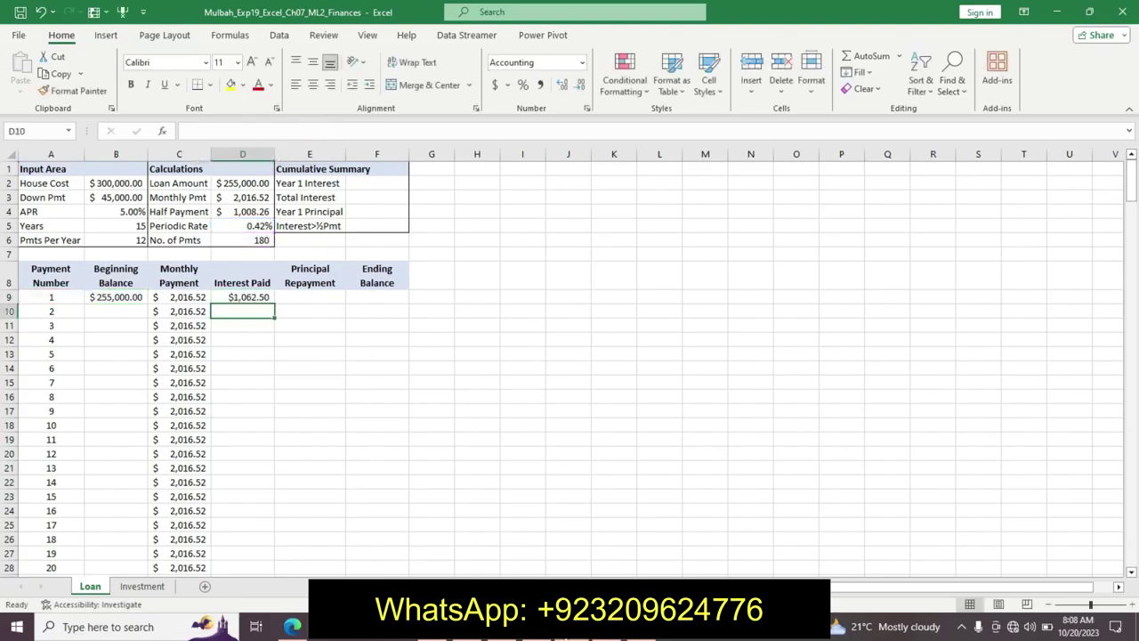
Check the step 4 instruction in Word, and copy the D9 formula to the range D10:D68 in Excel.
{"action": "left_click", "coordinate": [552, 635]}
{"action": "left_click_drag", "start_coordinate": [475, 416], "coordinate": [544, 436]}
{"action": "key", "text": "alt+Tab"}
{"action": "left_click", "coordinate": [258, 298]}
{"action": "left_click_drag", "start_coordinate": [274, 304], "coordinate": [266, 548]}
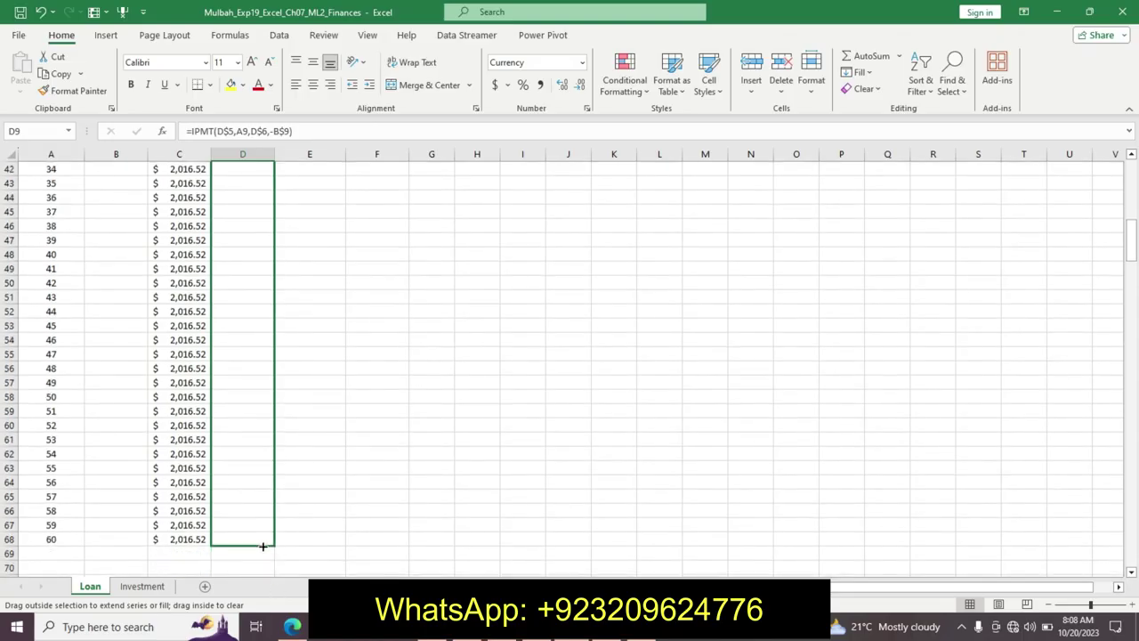
{"action": "left_click_drag", "start_coordinate": [262, 545], "coordinate": [269, 548]}
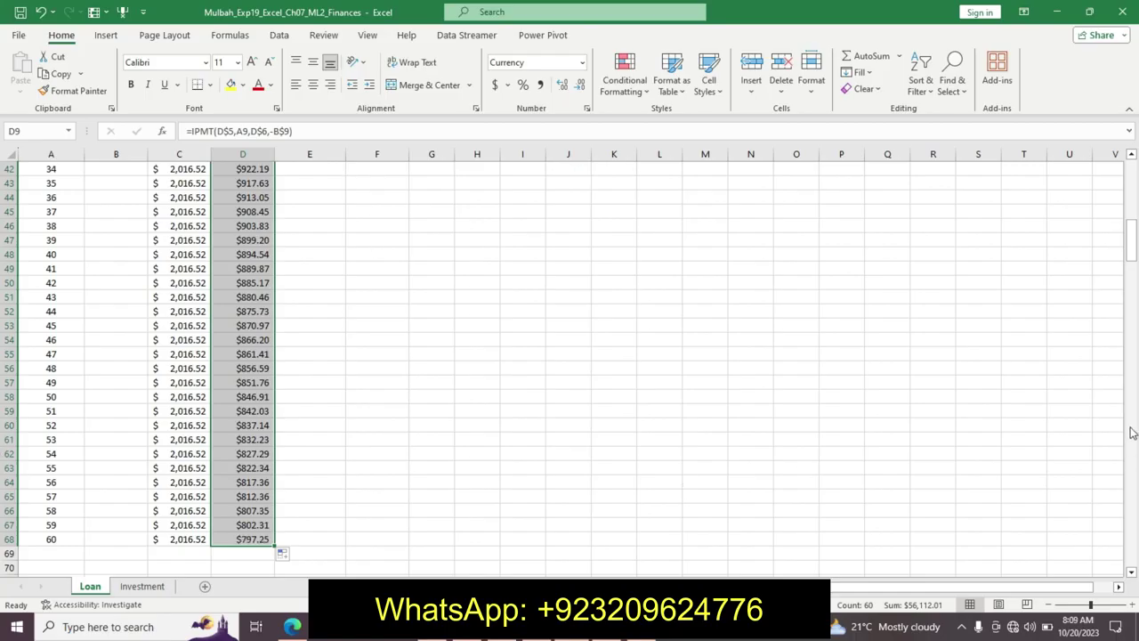
{"action": "left_click_drag", "start_coordinate": [1126, 245], "coordinate": [1103, 166]}
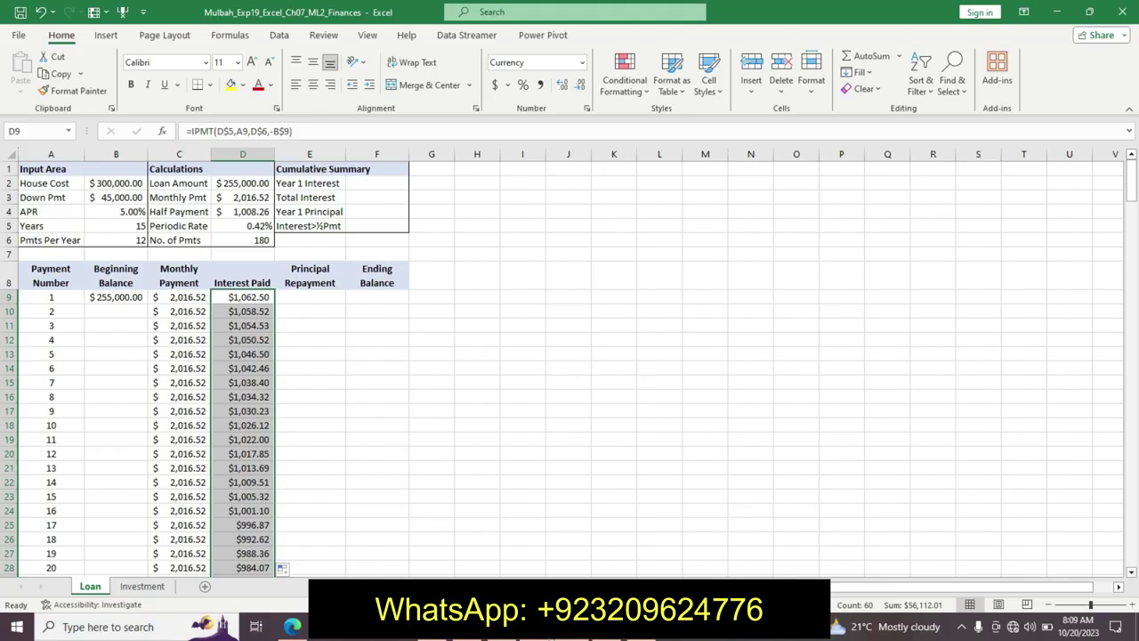
Return to the Word instructions and undo all formatting applied to the step 4 text.
{"action": "key", "text": "alt+Tab"}
{"action": "key", "text": "ctrl+z"}
{"action": "key", "text": "ctrl+z"}
{"action": "key", "text": "ctrl+z"}
{"action": "key", "text": "ctrl+z"}
{"action": "key", "text": "ctrl+z"}
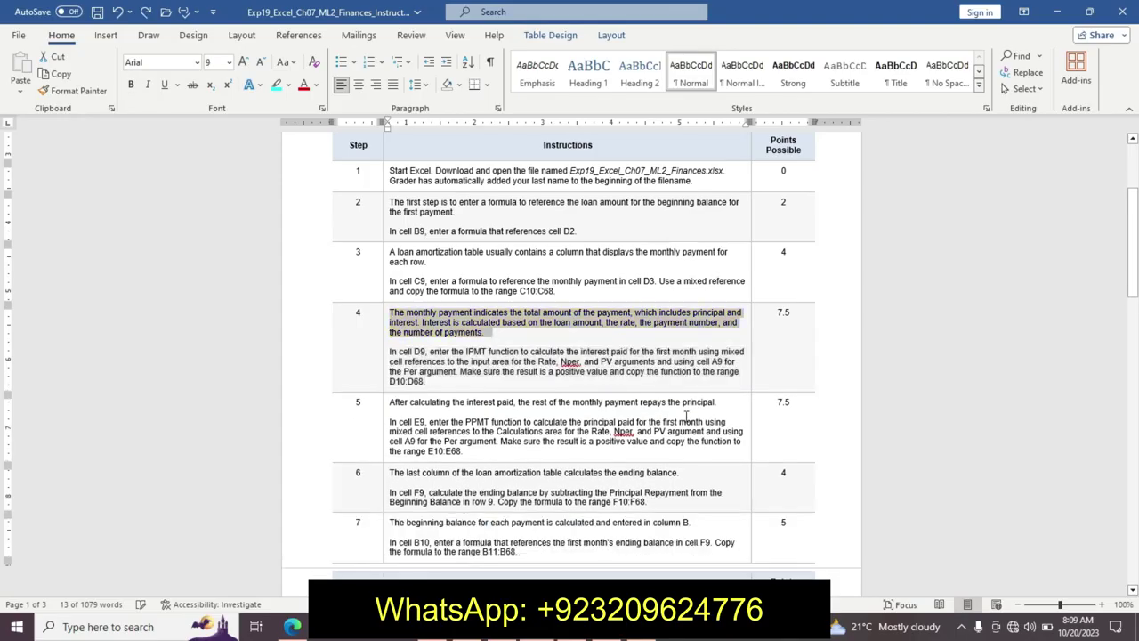
Highlight the opening sentence of step 5, about the monthly payment repaying the principal, in yellow.
{"action": "triple_click", "coordinate": [392, 406]}
{"action": "left_click", "coordinate": [483, 393]}
{"action": "left_click", "coordinate": [402, 402]}
Format the cell E9 PPMT instruction in step 5 as 12 pt bold with turquoise highlighting.
{"action": "mouse_move", "coordinate": [389, 416]}
{"action": "left_mouse_down"}
{"action": "mouse_move", "coordinate": [486, 439]}
{"action": "mouse_move", "coordinate": [489, 451]}
{"action": "left_mouse_up"}
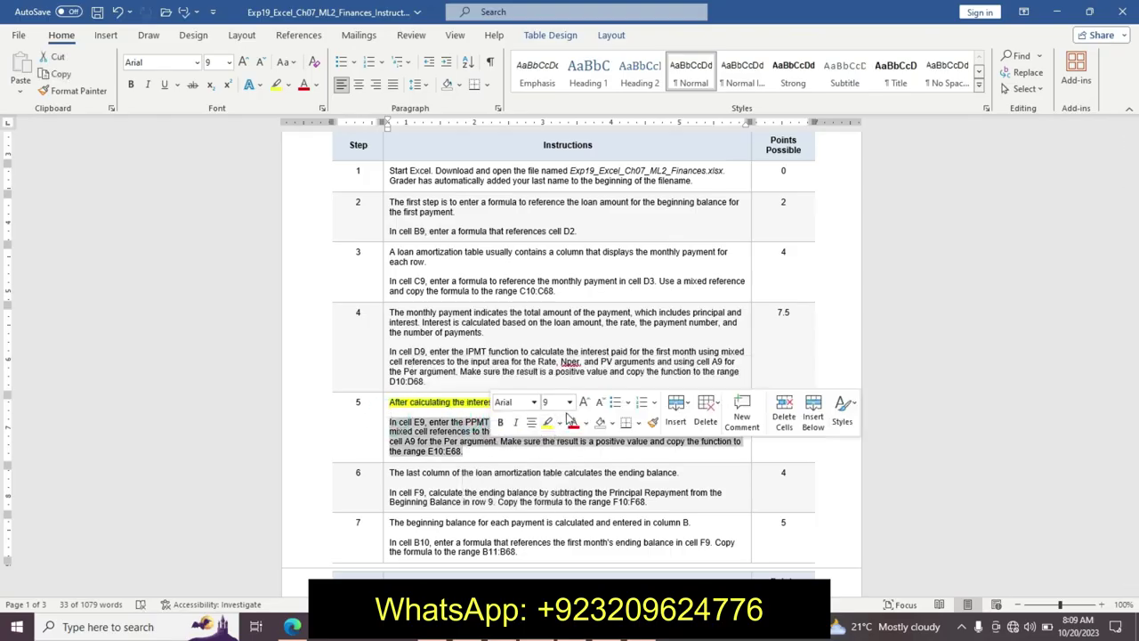
{"action": "left_click", "coordinate": [569, 402]}
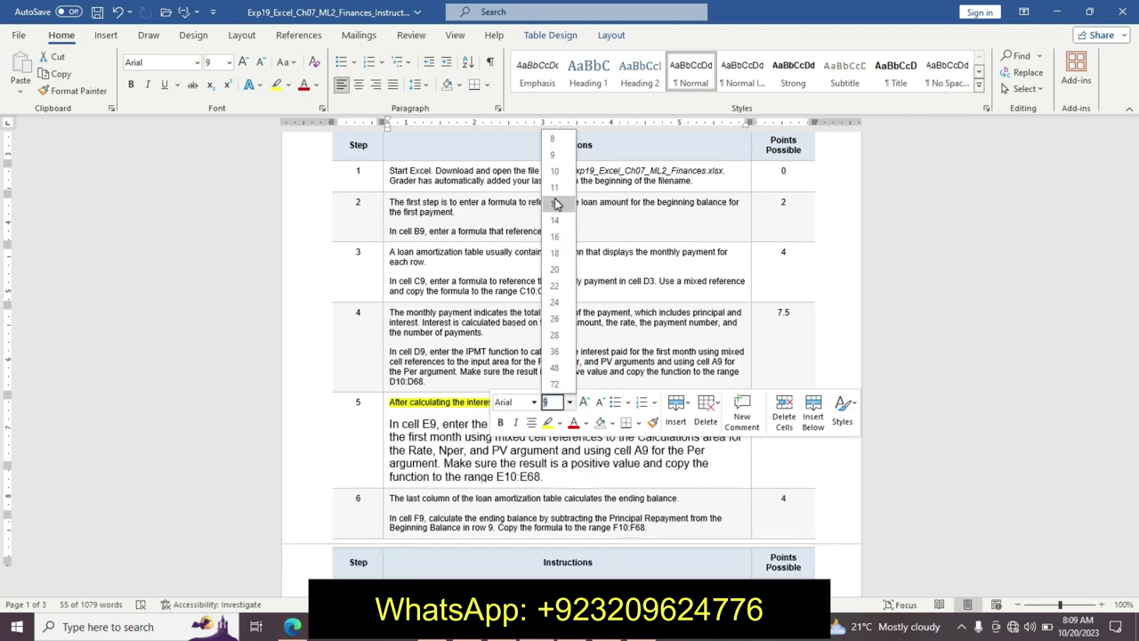
{"action": "left_click", "coordinate": [555, 204]}
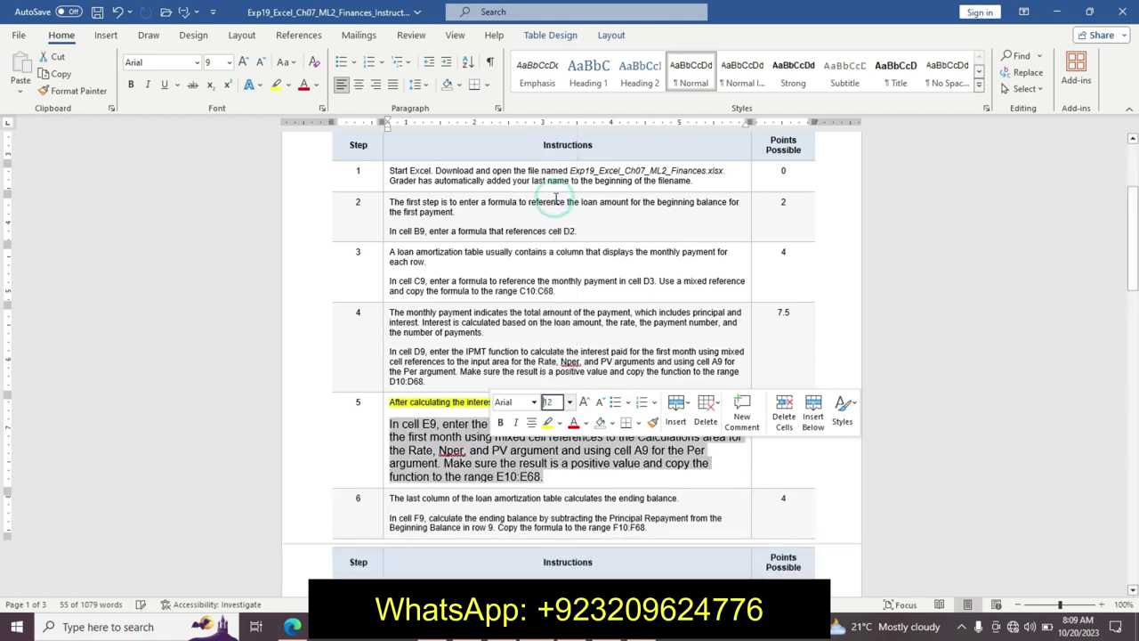
{"action": "left_click", "coordinate": [500, 424]}
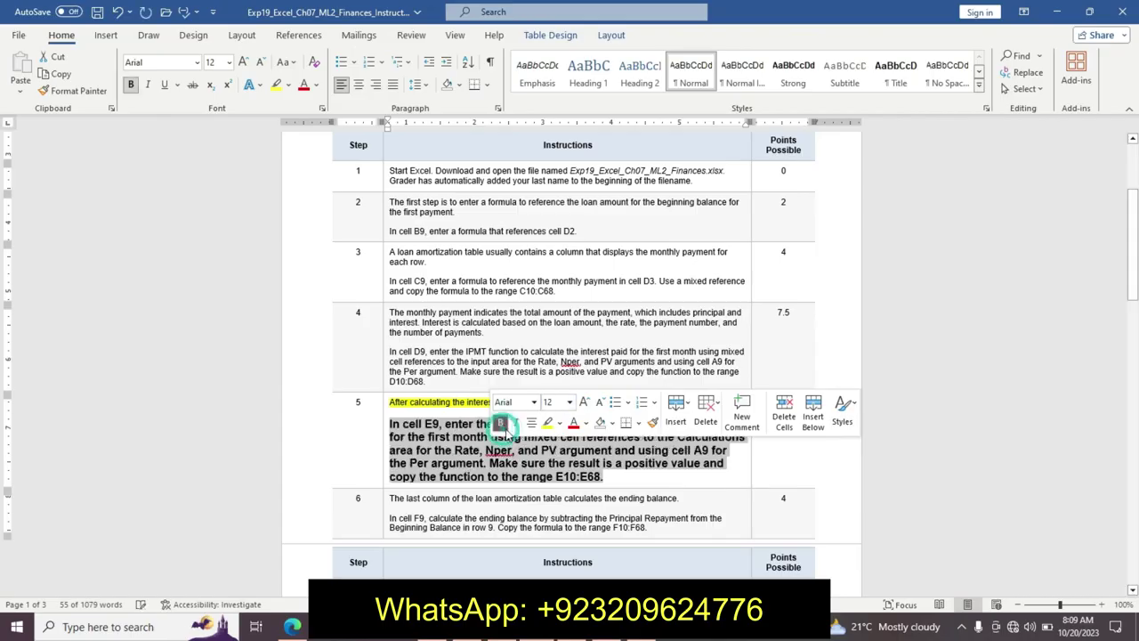
{"action": "left_click", "coordinate": [559, 424]}
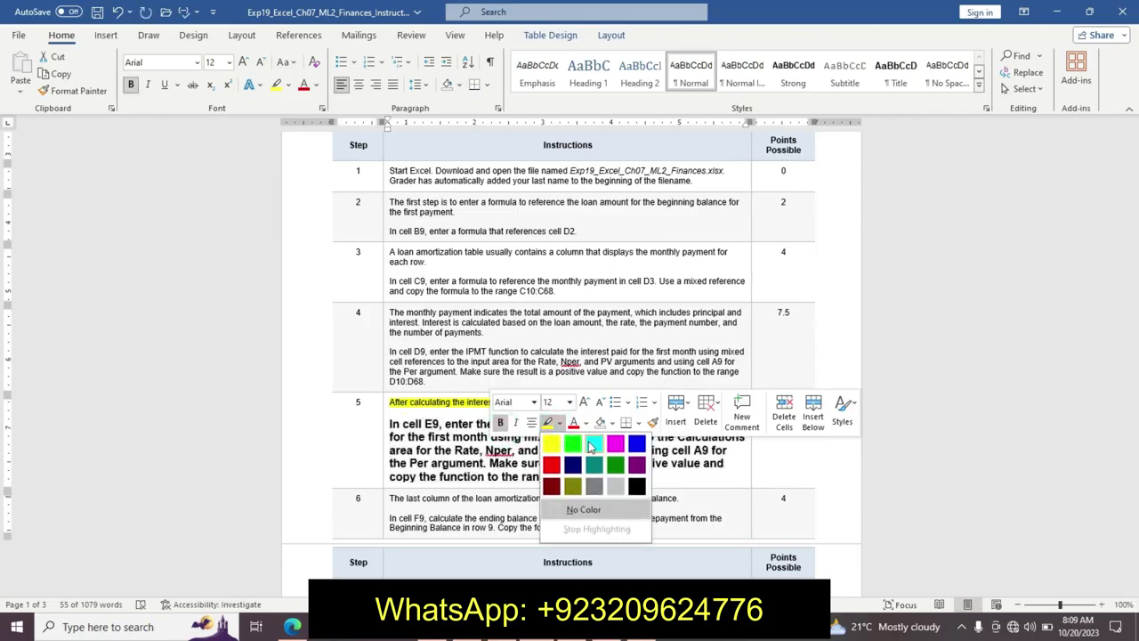
{"action": "left_click", "coordinate": [584, 443]}
{"action": "left_click", "coordinate": [702, 449]}
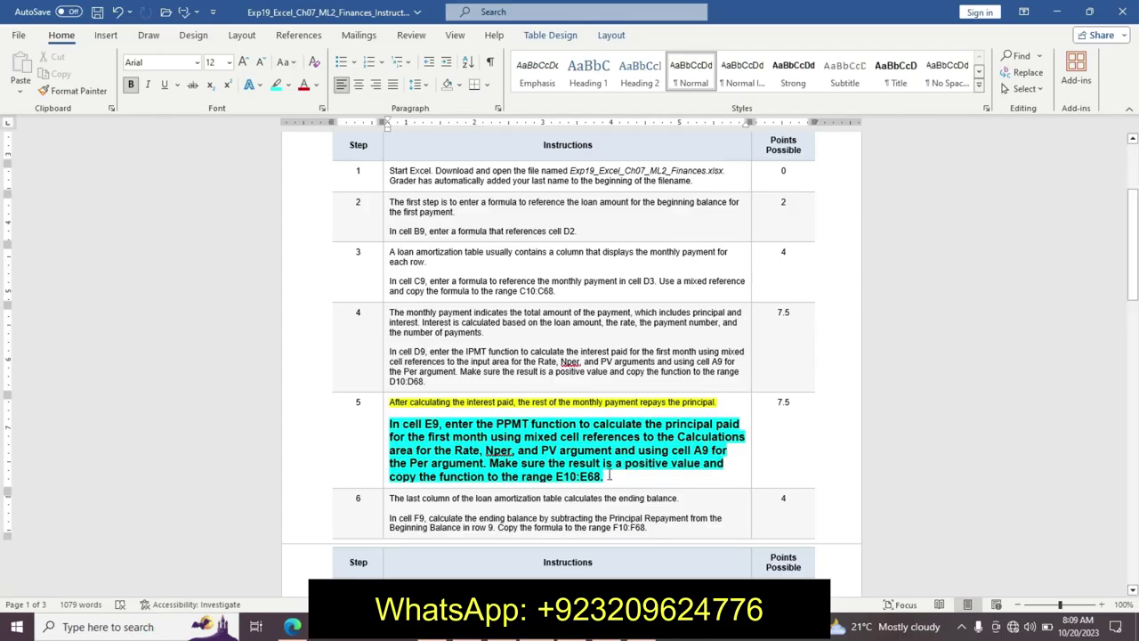
Read the step 5 instruction in Word and start a PPMT function in cell E9 of the Excel Loan sheet.
{"action": "left_click_drag", "start_coordinate": [405, 425], "coordinate": [488, 464]}
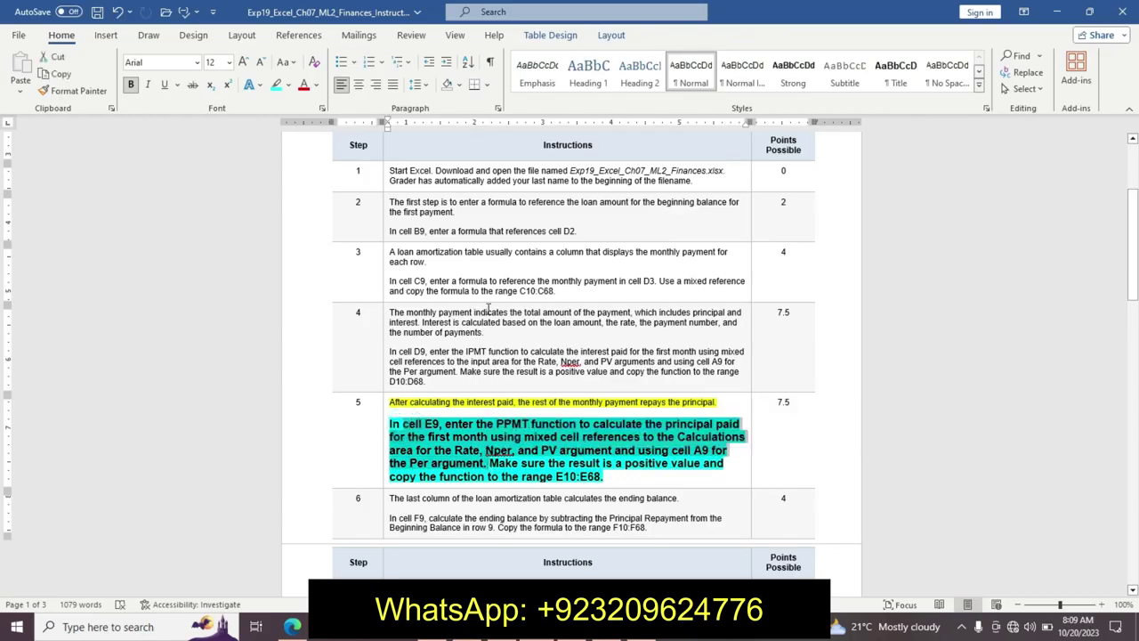
{"action": "key", "text": "alt+Tab"}
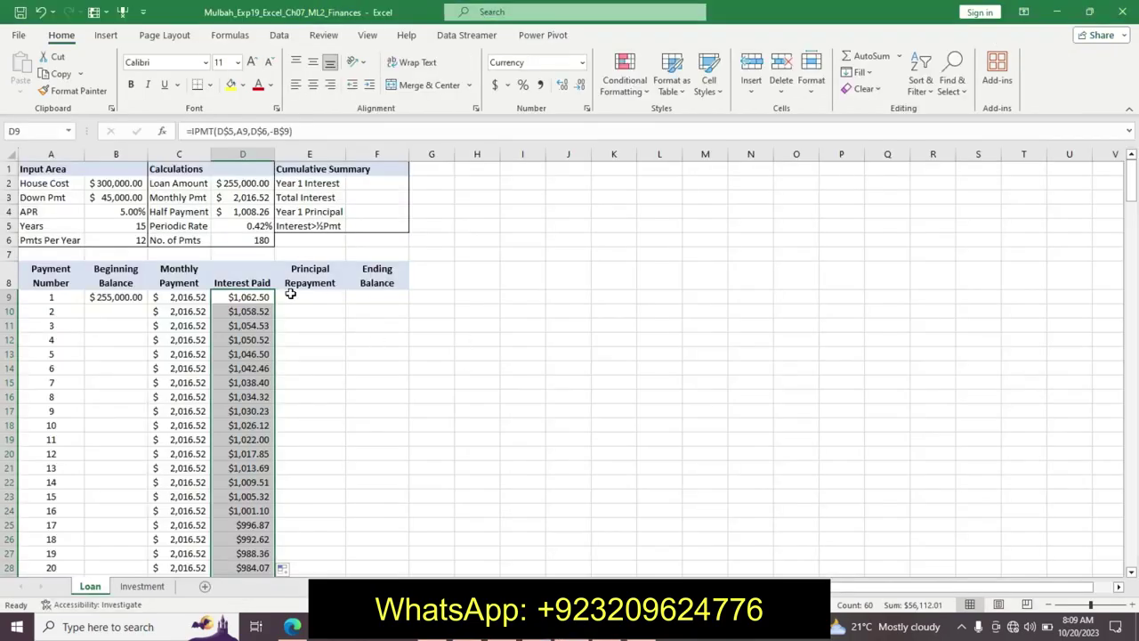
{"action": "left_click", "coordinate": [290, 293]}
{"action": "type", "text": "="}
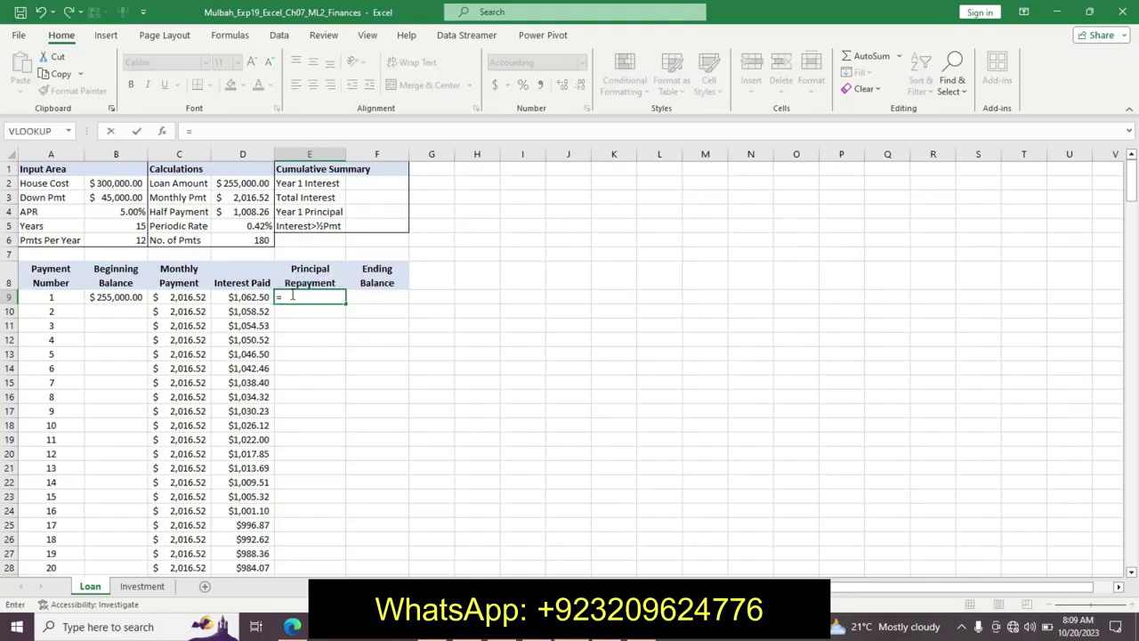
{"action": "type", "text": "pp"}
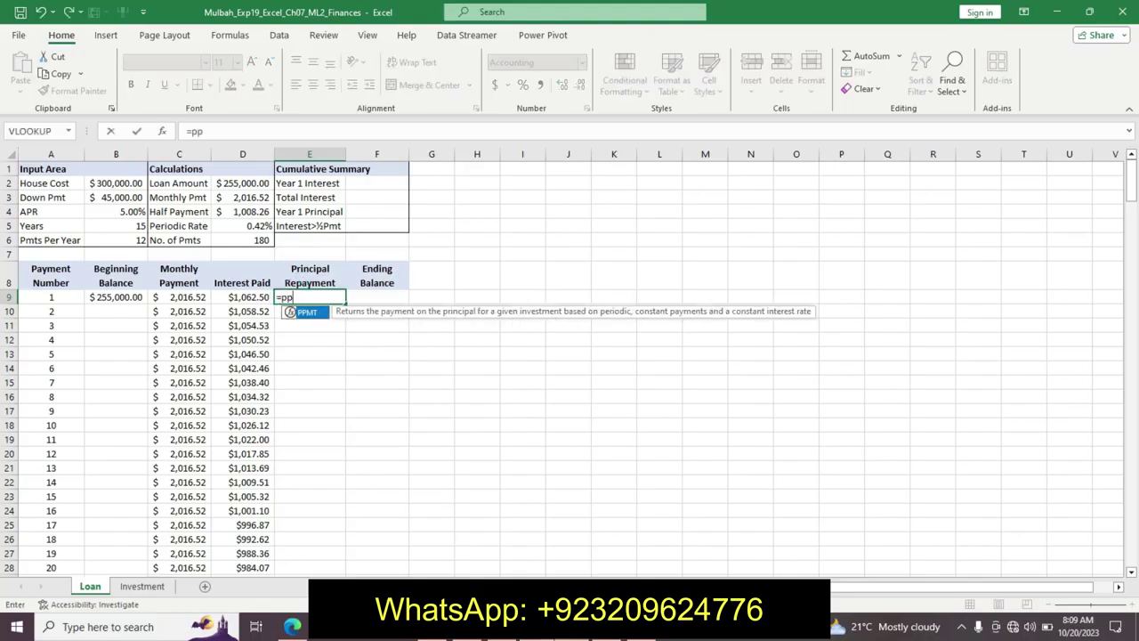
{"action": "key", "text": "alt+Tab"}
{"action": "left_click_drag", "start_coordinate": [487, 439], "coordinate": [509, 425]}
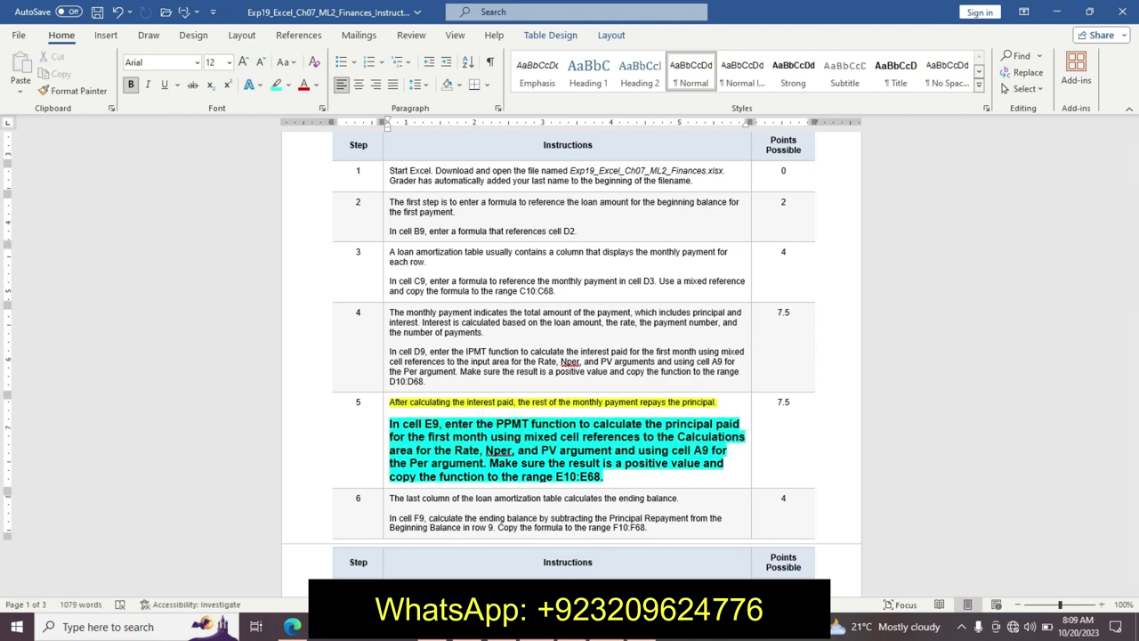
{"action": "key", "text": "alt+Tab"}
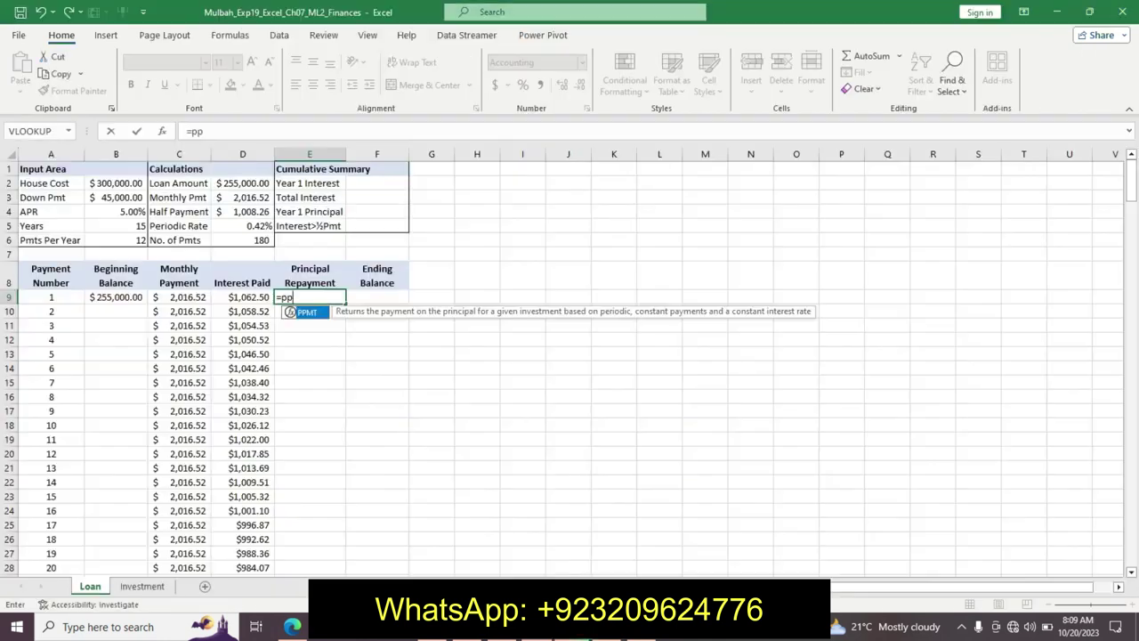
{"action": "double_click", "coordinate": [303, 313]}
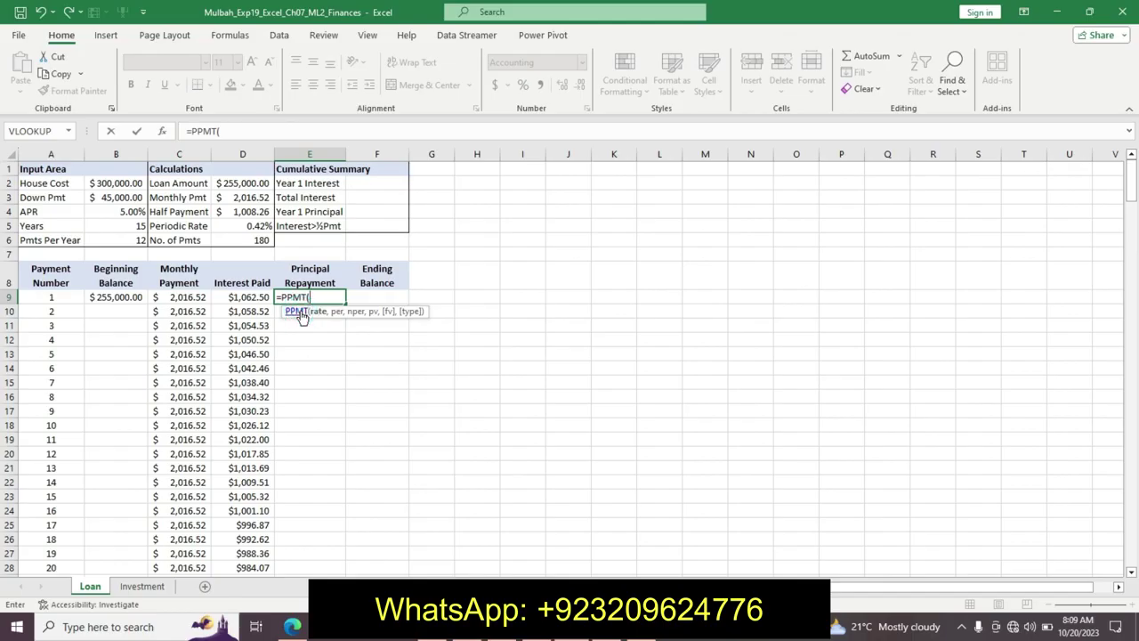
Set the rate argument of the PPMT function in E9 to D$5 and the per argument to A9.
{"action": "left_click", "coordinate": [248, 240]}
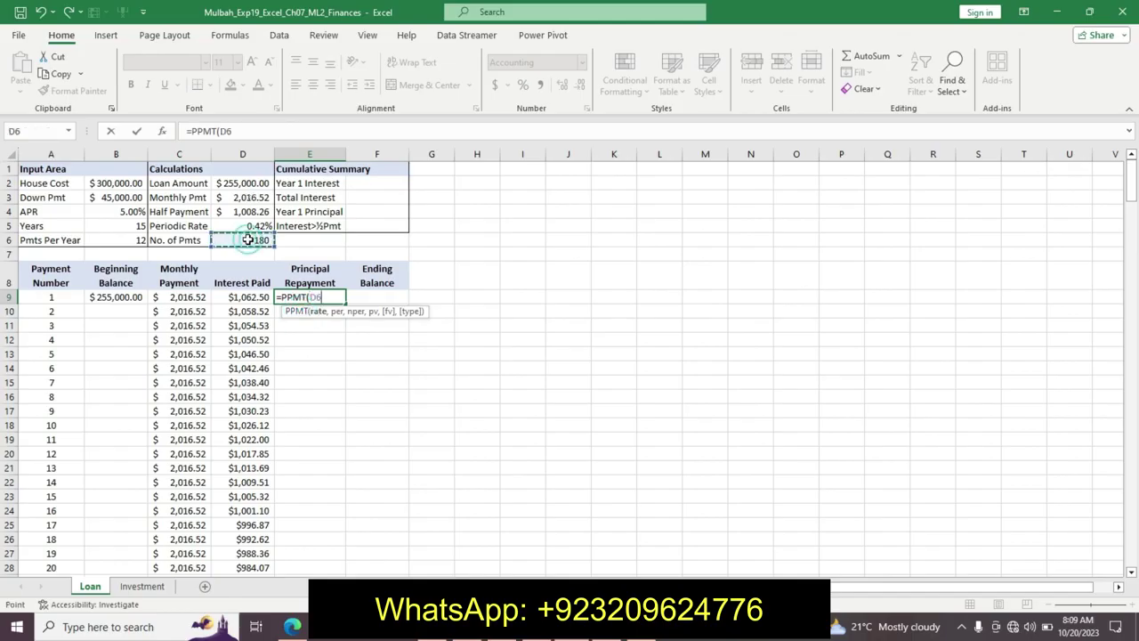
{"action": "left_click", "coordinate": [245, 226]}
{"action": "left_click", "coordinate": [227, 132]}
{"action": "type", "text": "$5"}
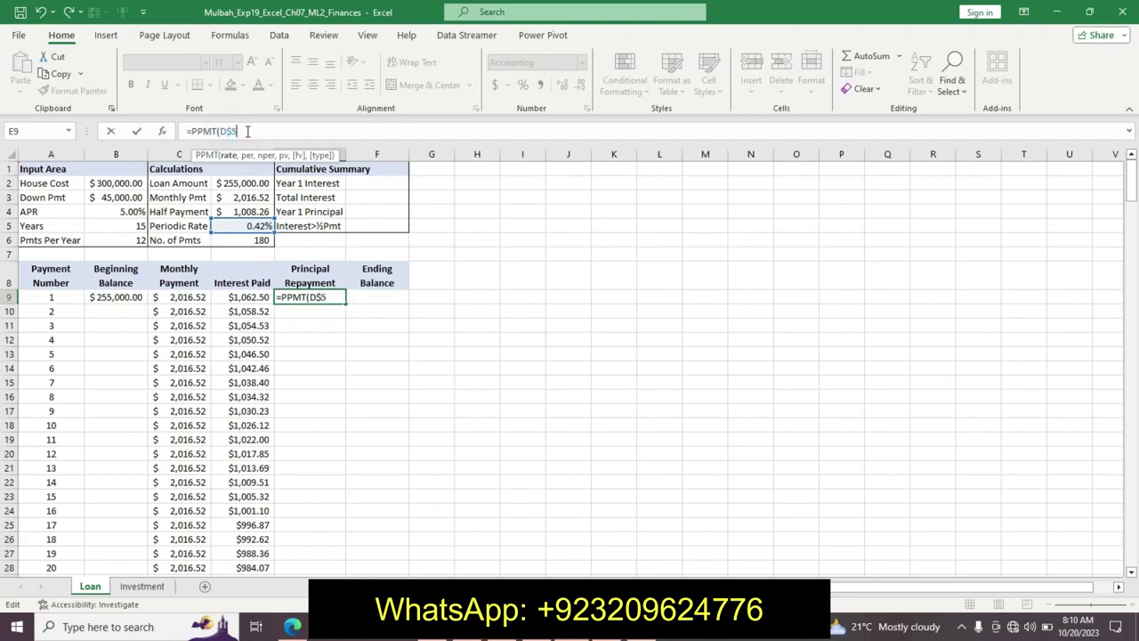
{"action": "type", "text": ","}
{"action": "left_click", "coordinate": [64, 297]}
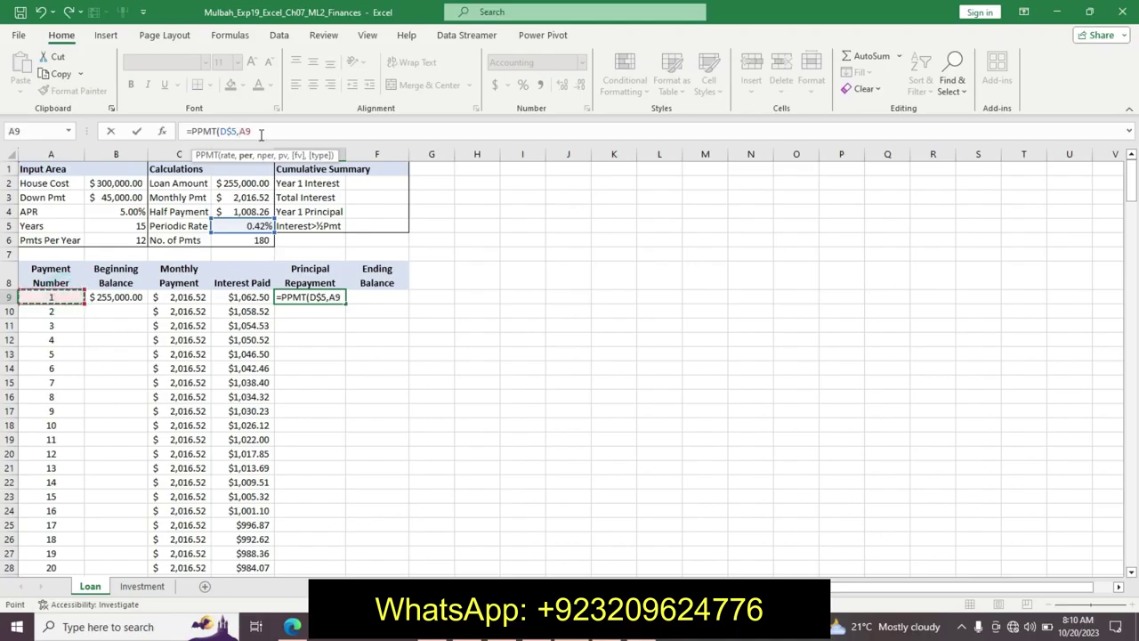
{"action": "type", "text": ","}
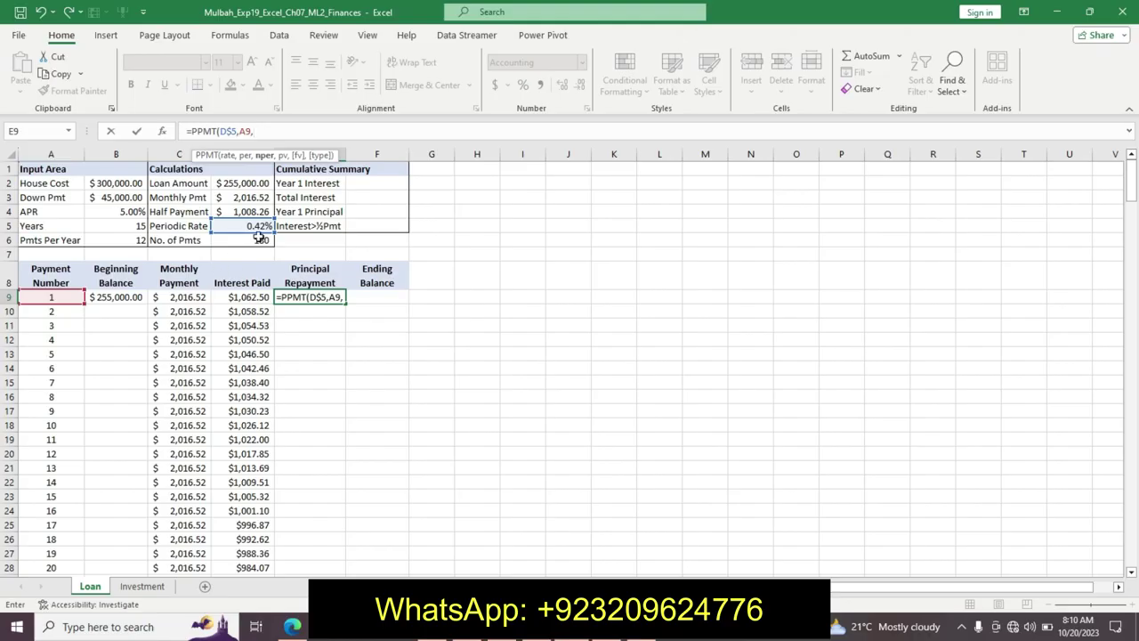
Complete the E9 formula with D$6 as nper and -D$2 as pv, giving =PPMT(D$5,A9,D$6,-D$2).
{"action": "left_click", "coordinate": [256, 240]}
{"action": "left_click", "coordinate": [261, 131]}
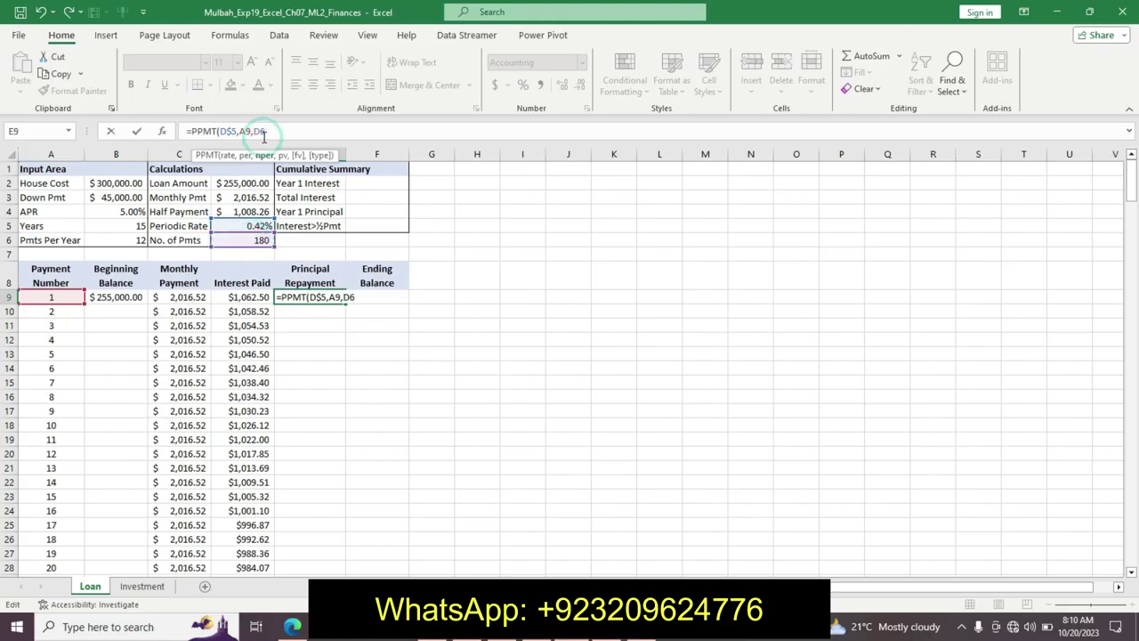
{"action": "type", "text": "$6,"}
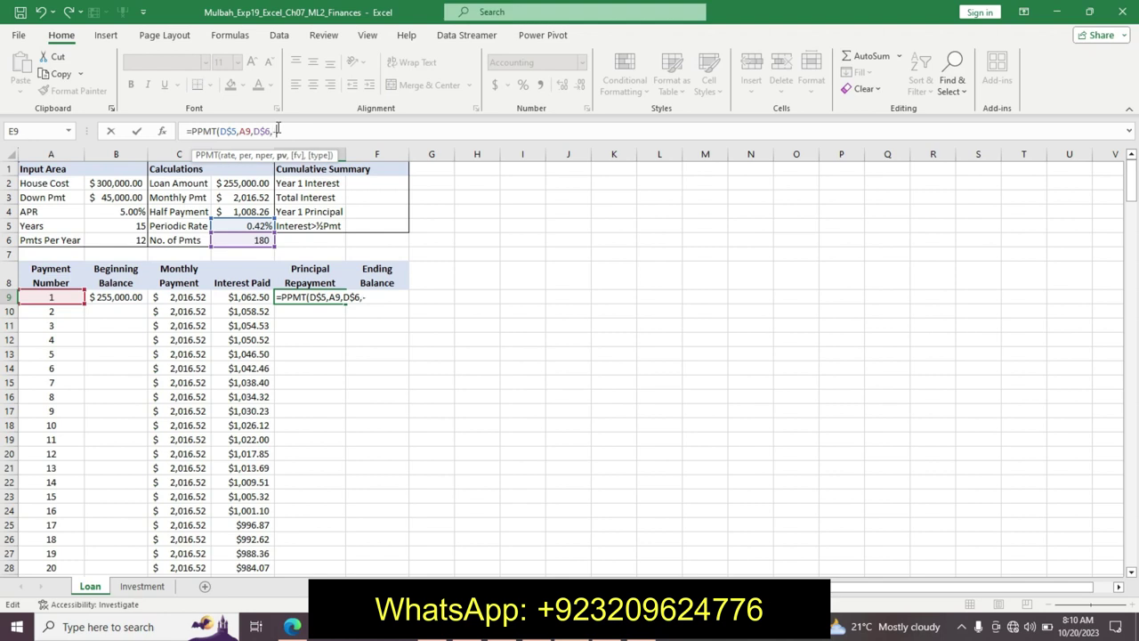
{"action": "type", "text": "-"}
{"action": "left_click", "coordinate": [251, 191]}
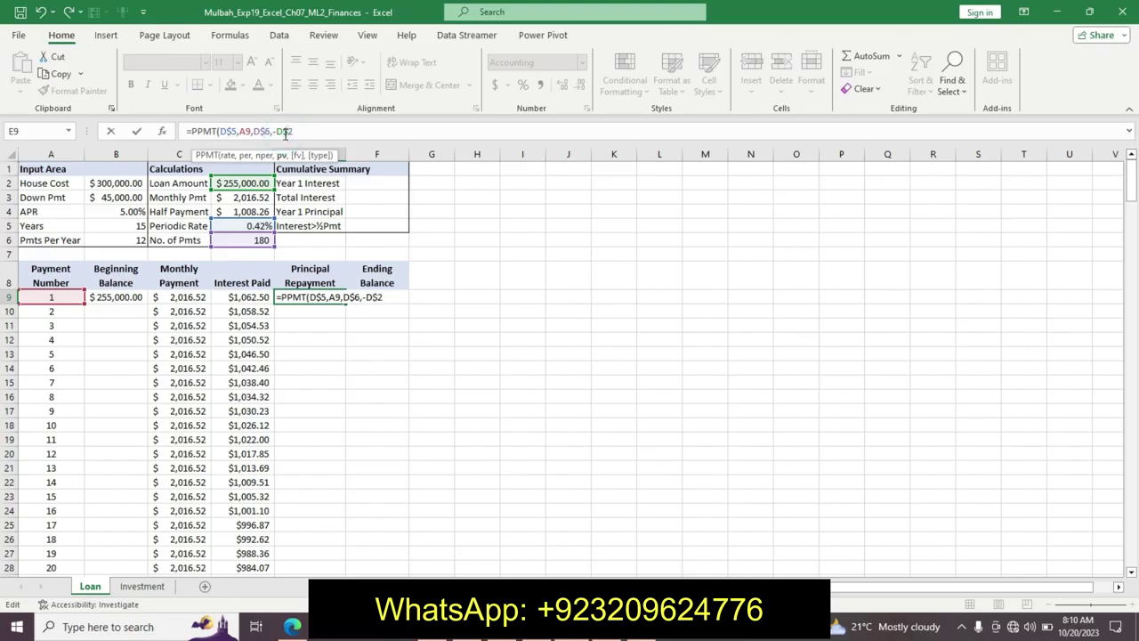
{"action": "type", "text": ")"}
{"action": "type", "text": ")"}
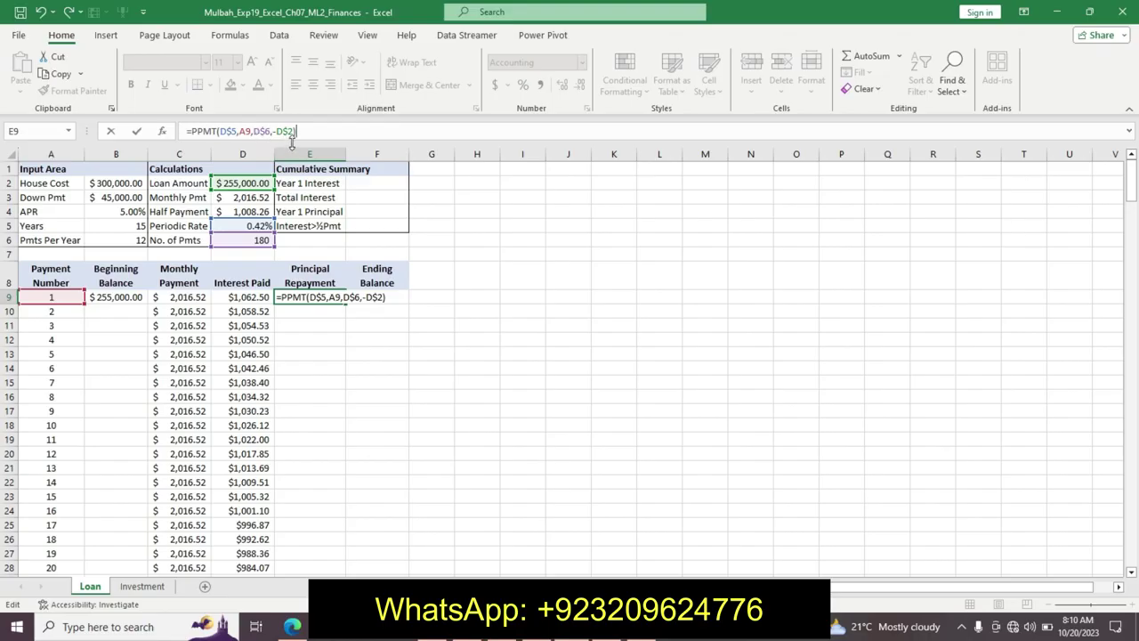
{"action": "key", "text": "Return"}
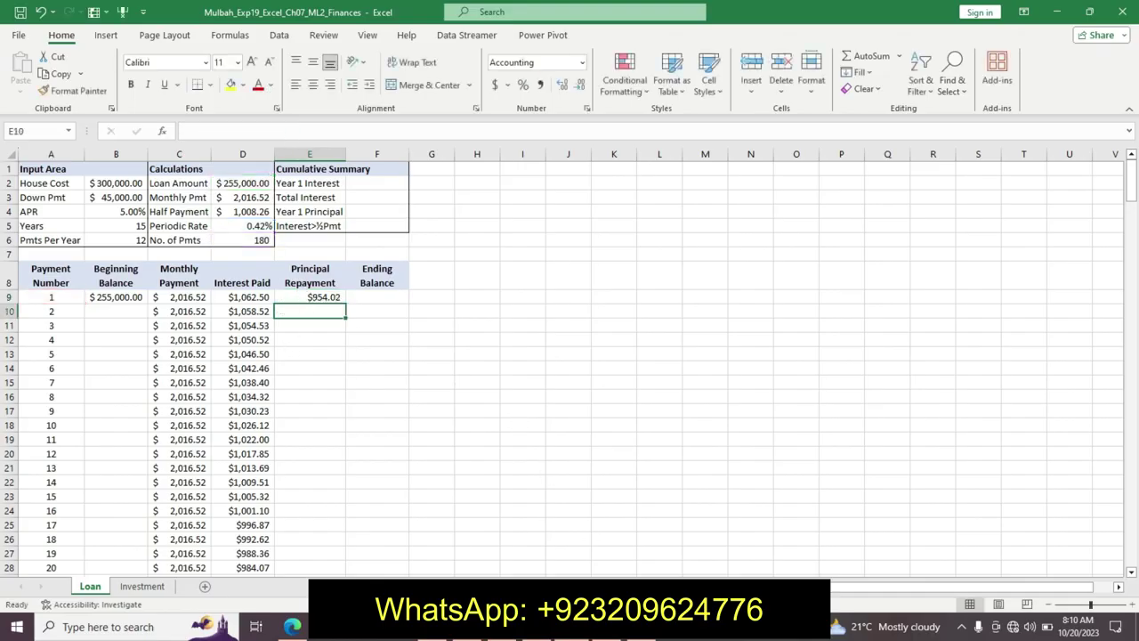
Check the end of the step 5 instruction in Word and copy the Excel PPMT formula from E9 to the range E10:E68.
{"action": "key", "text": "alt+Tab"}
{"action": "left_click_drag", "start_coordinate": [546, 478], "coordinate": [605, 477]}
{"action": "key", "text": "alt+Tab"}
{"action": "key", "text": "alt+Tab"}
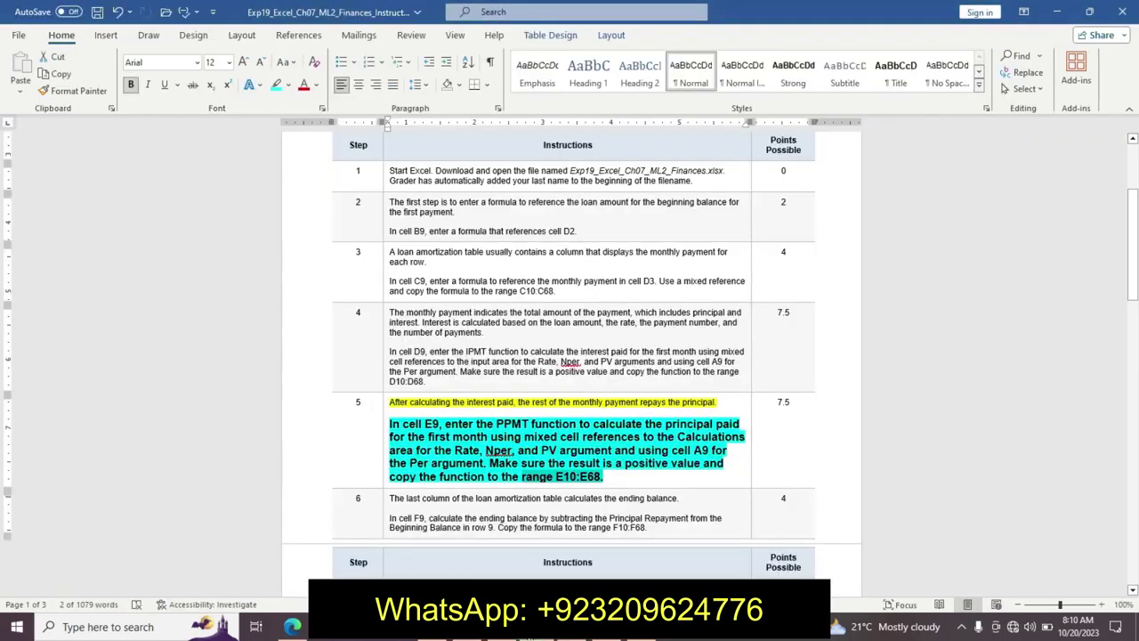
{"action": "left_click_drag", "start_coordinate": [604, 478], "coordinate": [569, 464]}
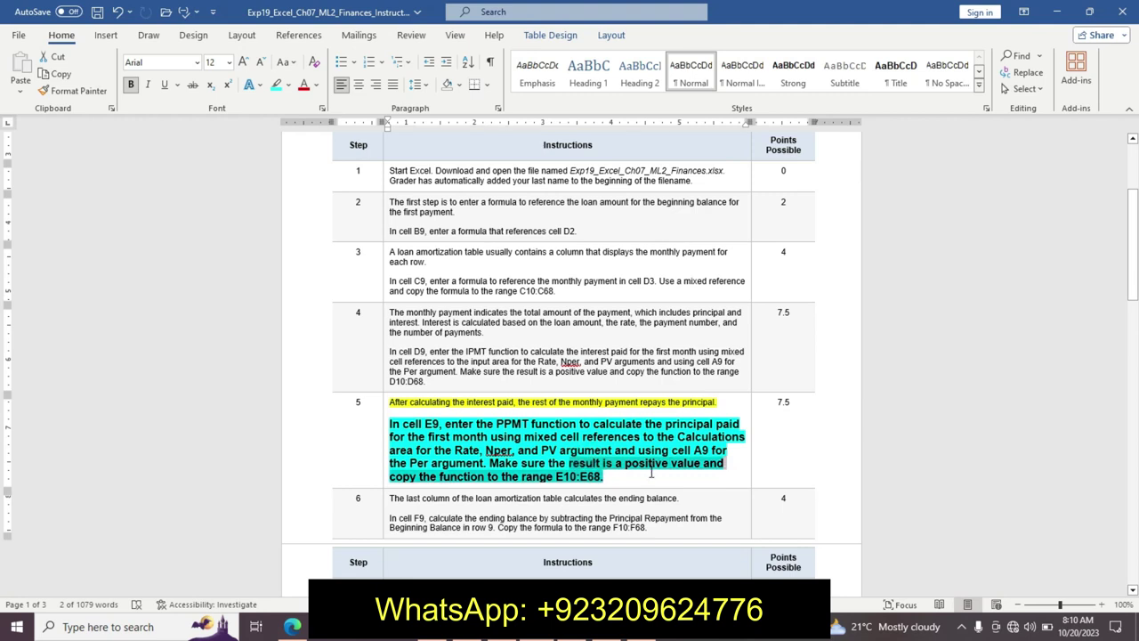
{"action": "key", "text": "alt+Tab"}
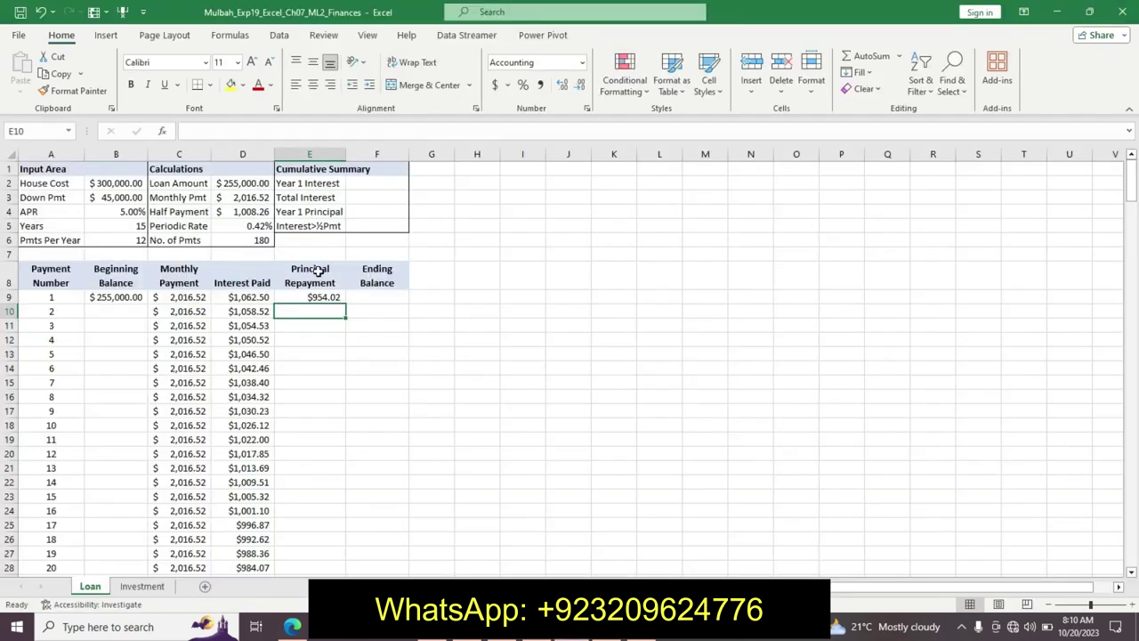
{"action": "left_click", "coordinate": [330, 297]}
{"action": "key", "text": "ctrl+c"}
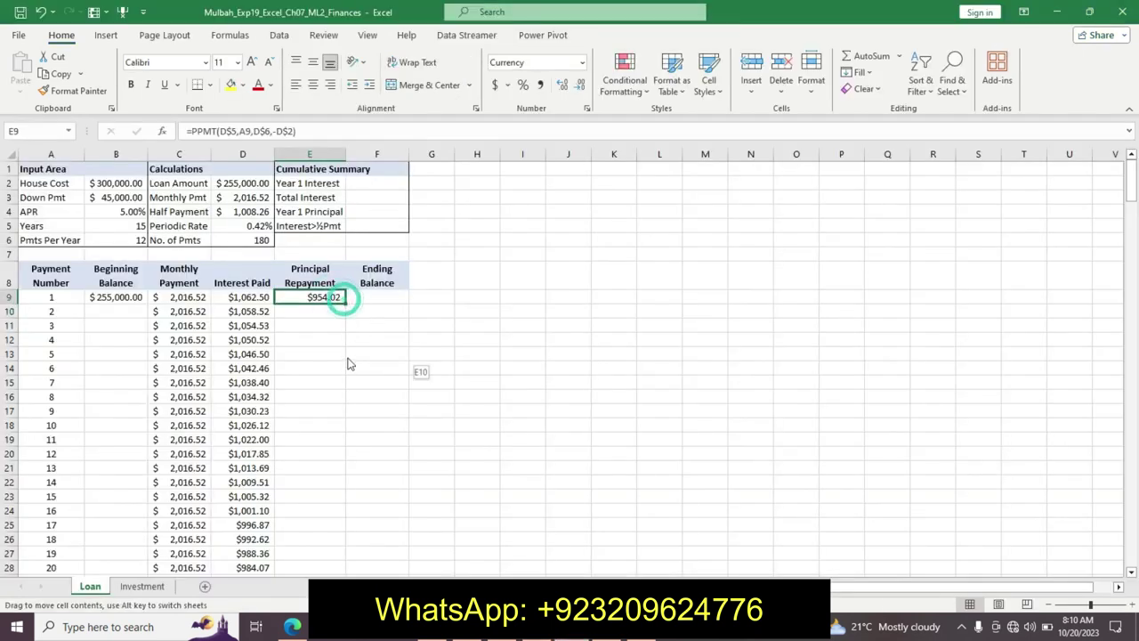
{"action": "key", "text": "Escape"}
{"action": "left_click_drag", "start_coordinate": [344, 304], "coordinate": [303, 511]}
{"action": "left_click_drag", "start_coordinate": [1129, 249], "coordinate": [1114, 133]}
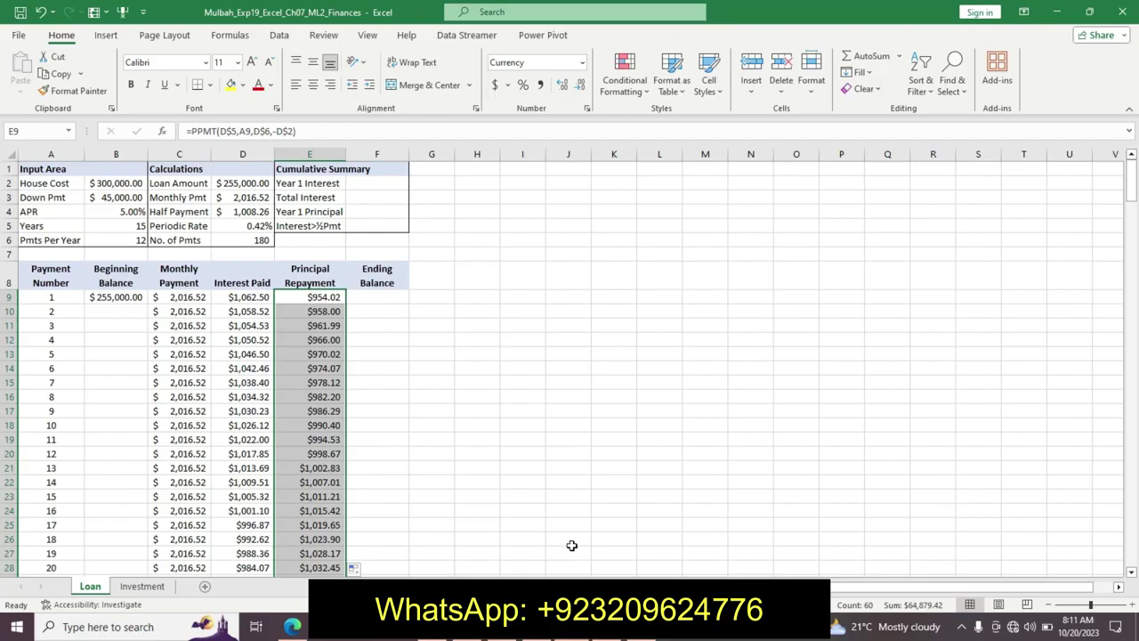
Return to the Word instructions and undo all formatting applied to the step 5 text.
{"action": "mouse_move", "coordinate": [546, 627]}
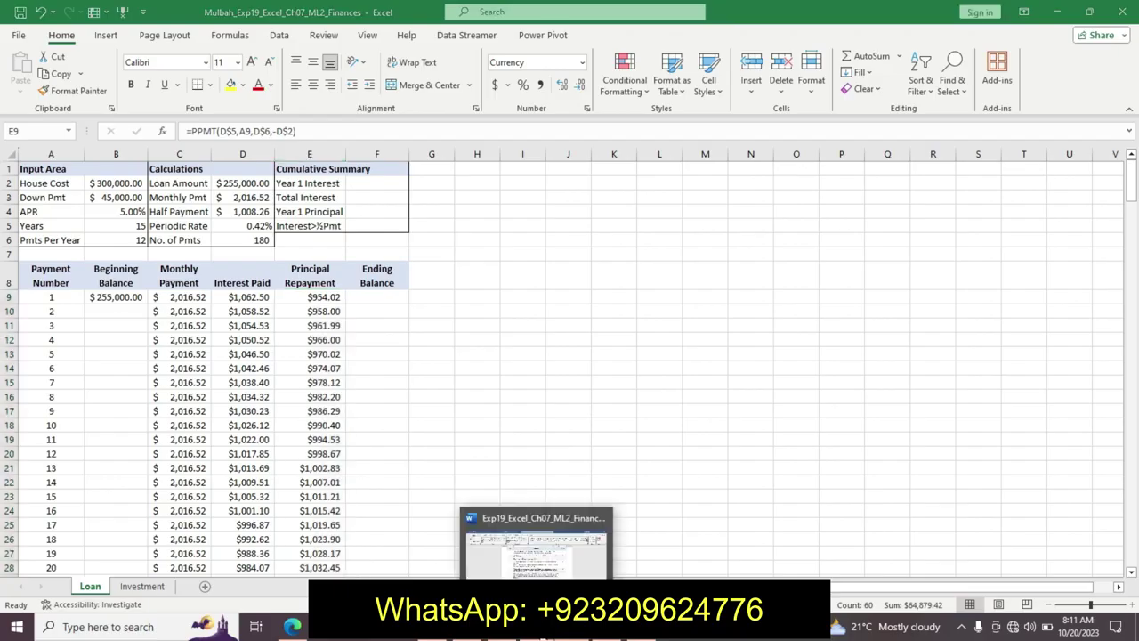
{"action": "left_click", "coordinate": [552, 547]}
{"action": "key", "text": "ctrl+z"}
{"action": "key", "text": "ctrl+z"}
{"action": "key", "text": "ctrl+z"}
{"action": "key", "text": "ctrl+z"}
{"action": "key", "text": "ctrl+z"}
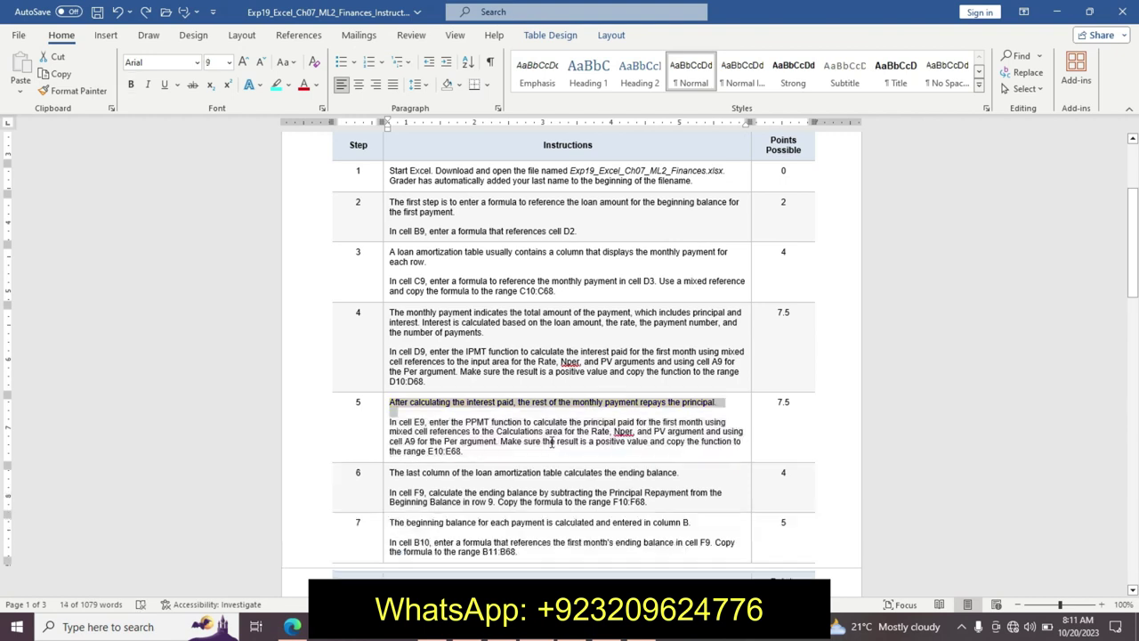
Highlight the opening sentence of step 6, about the table's last column calculating the ending balance, in yellow.
{"action": "triple_click", "coordinate": [391, 473]}
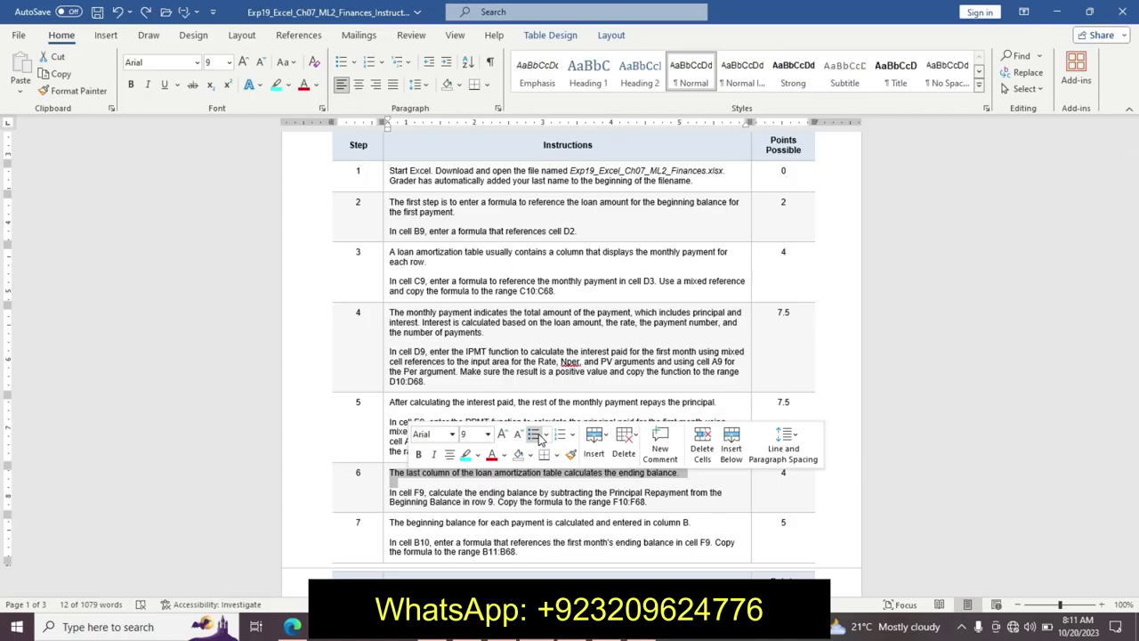
{"action": "left_click", "coordinate": [481, 455]}
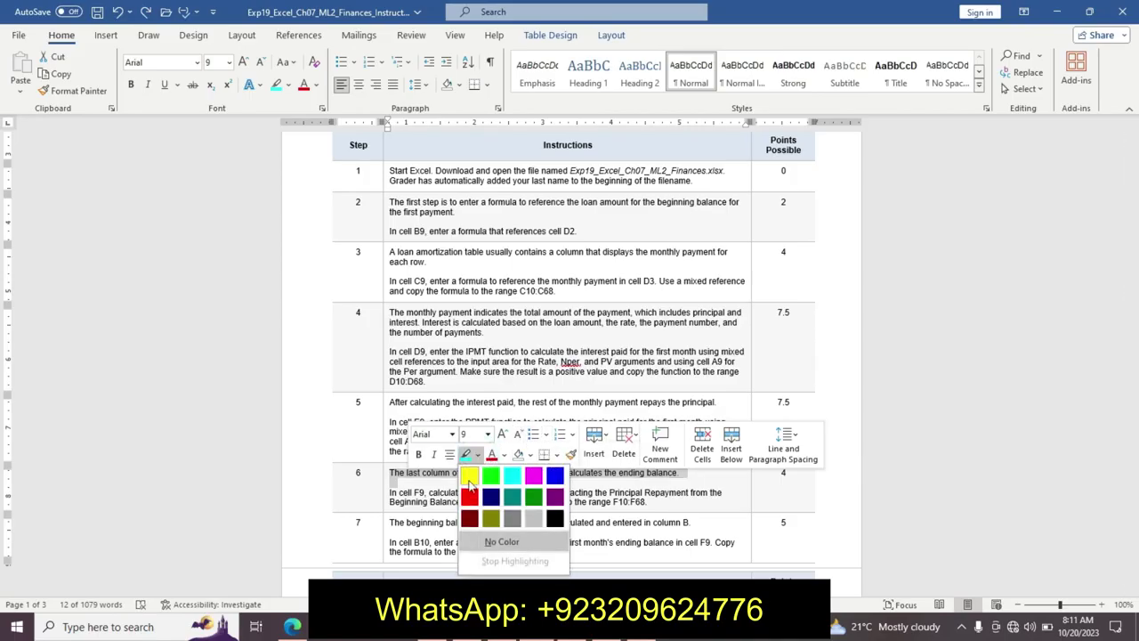
{"action": "left_click", "coordinate": [468, 473]}
Format the cell F9 ending balance instruction in step 6 as 11 pt bold with turquoise highlighting.
{"action": "left_click_drag", "start_coordinate": [386, 495], "coordinate": [491, 507]}
{"action": "left_click", "coordinate": [491, 507]}
{"action": "left_click_drag", "start_coordinate": [393, 494], "coordinate": [643, 498]}
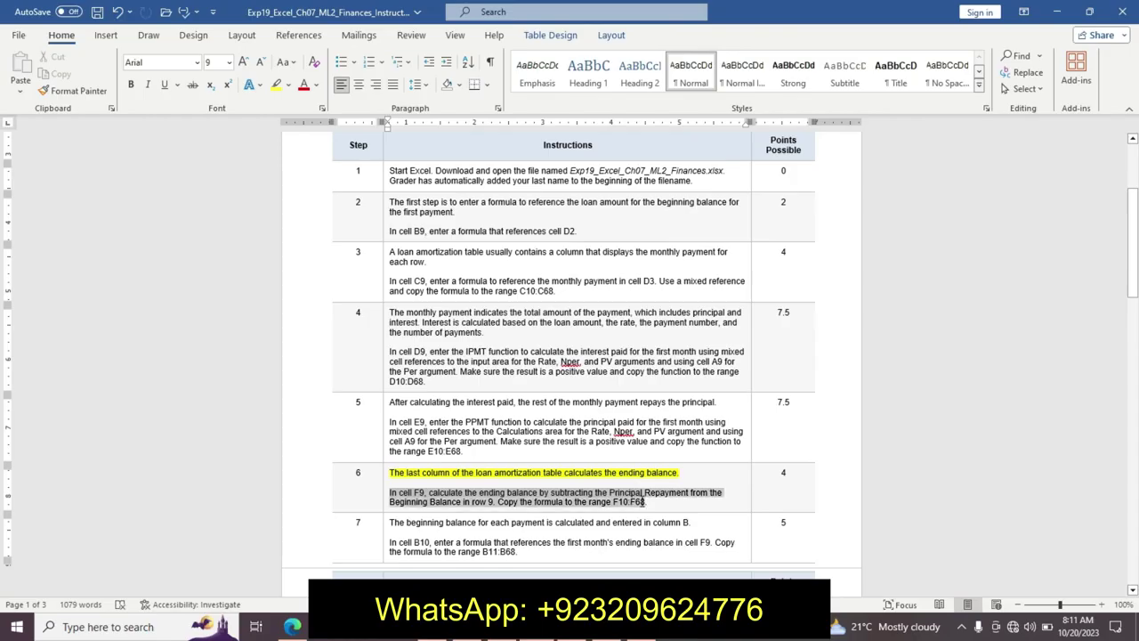
{"action": "left_click", "coordinate": [719, 455]}
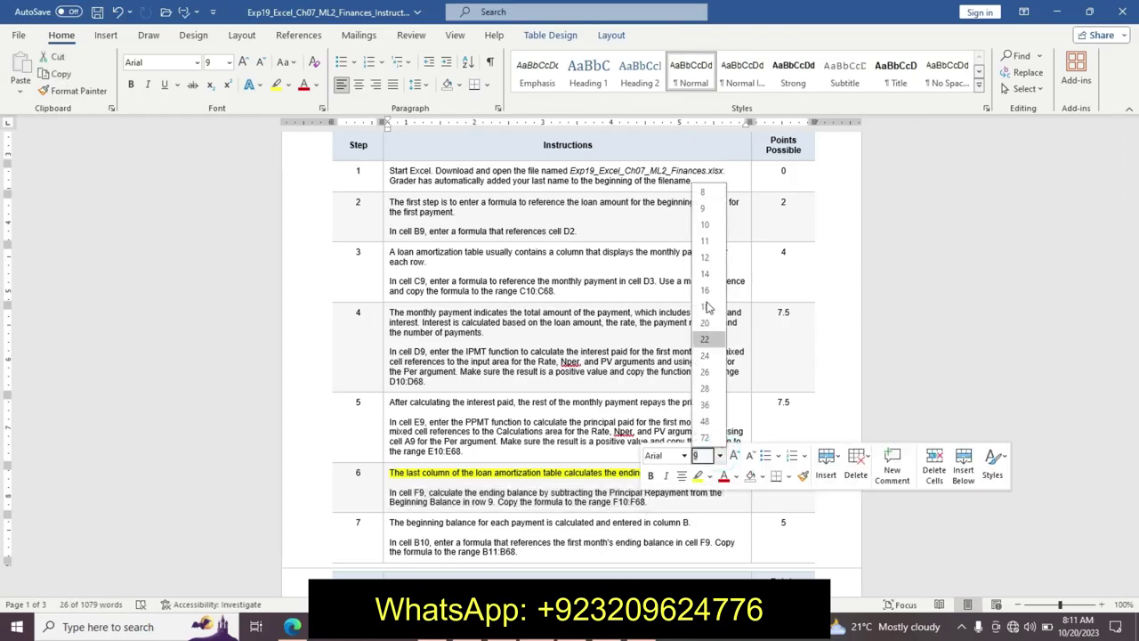
{"action": "left_click", "coordinate": [706, 242]}
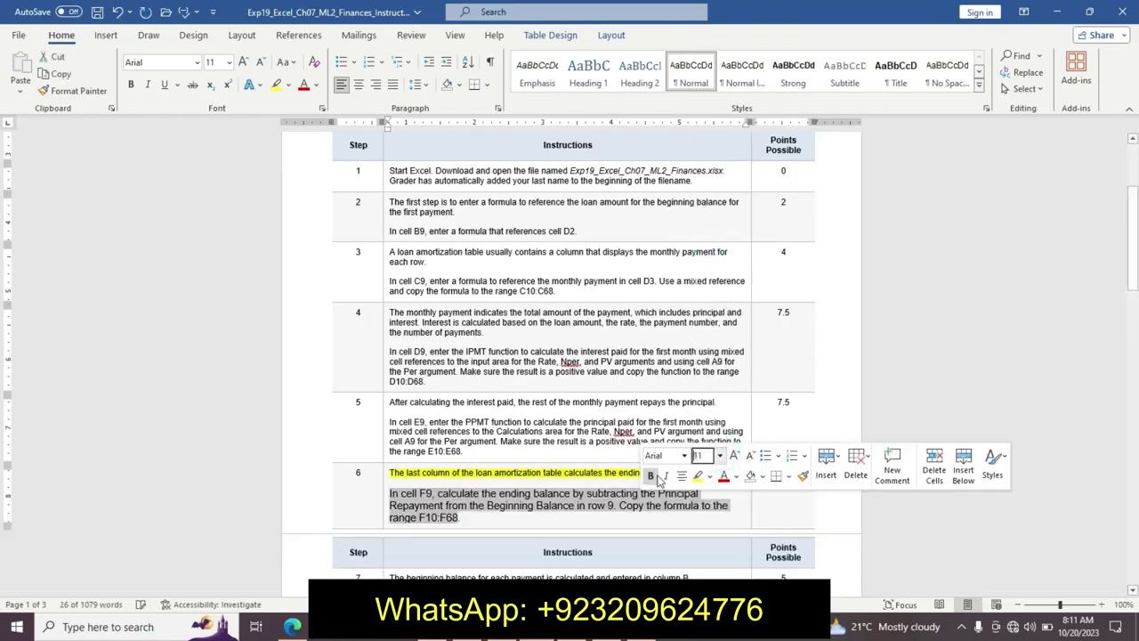
{"action": "left_click", "coordinate": [650, 475]}
{"action": "left_click", "coordinate": [710, 476]}
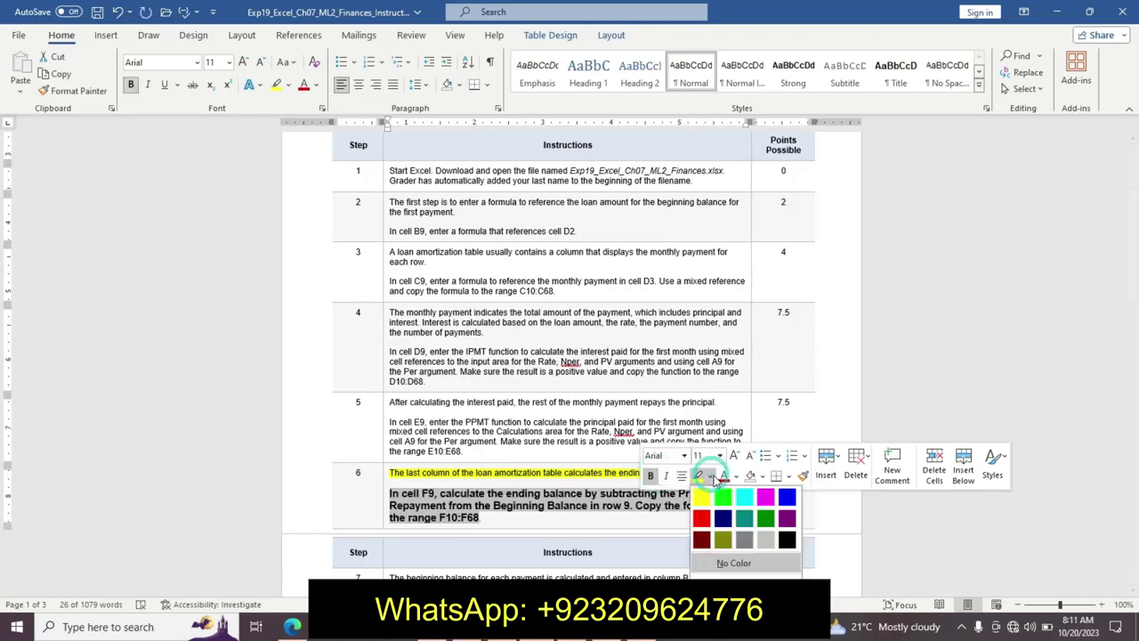
{"action": "left_click", "coordinate": [743, 498]}
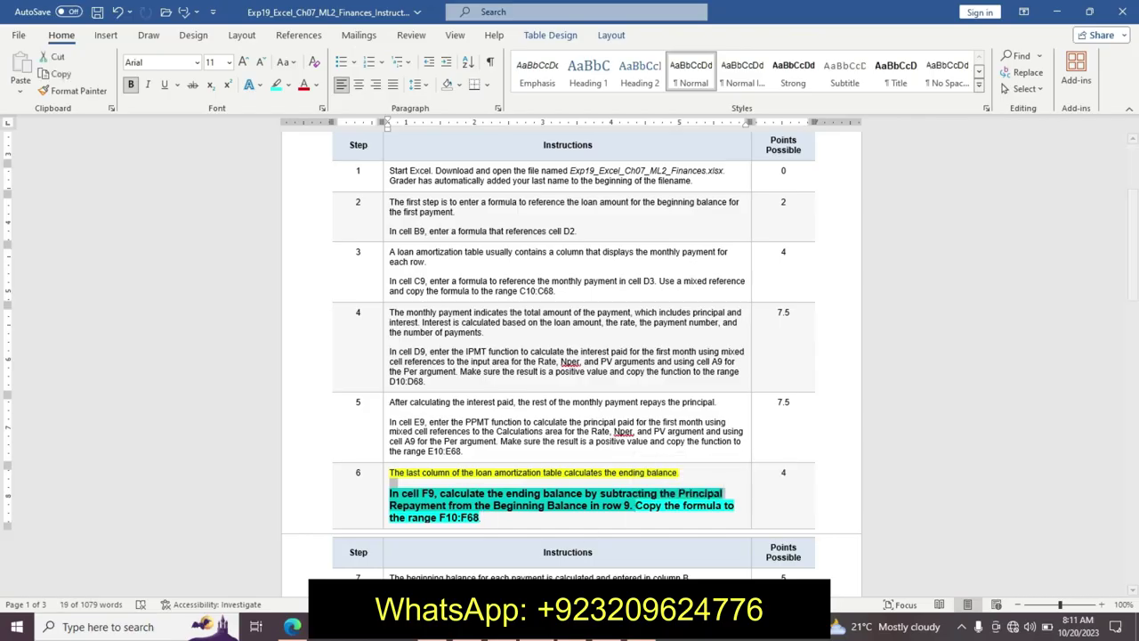
Switch to the Excel Loan sheet and enter the ending balance formula =B9-E9 in cell F9, consulting the step 6 instruction in Word.
{"action": "left_click", "coordinate": [570, 626]}
{"action": "left_click", "coordinate": [569, 548]}
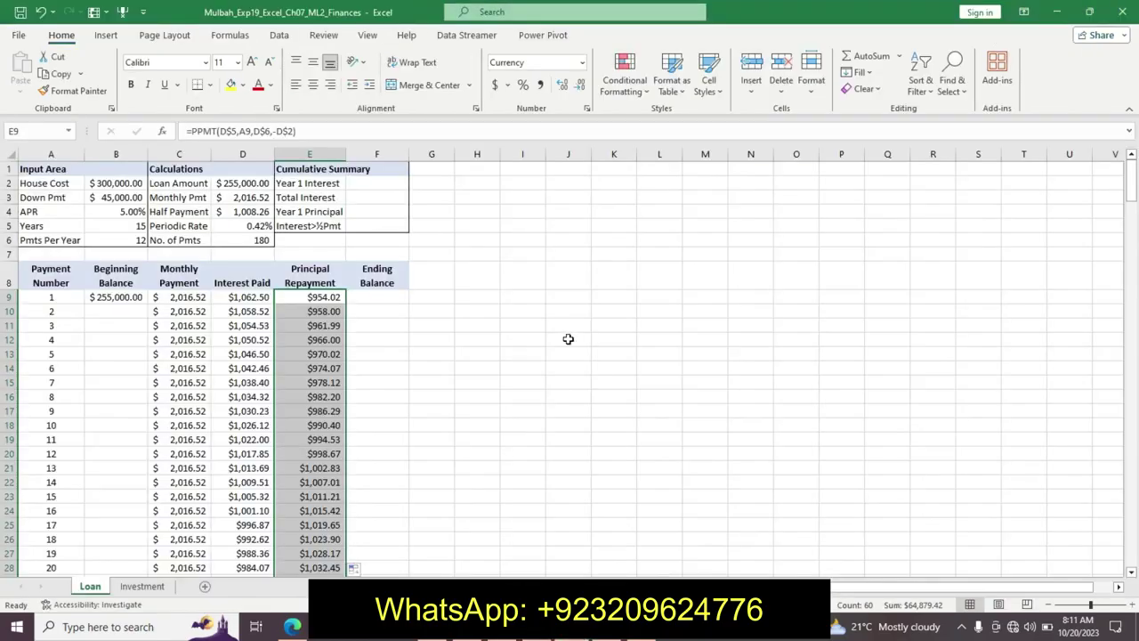
{"action": "left_click", "coordinate": [368, 302]}
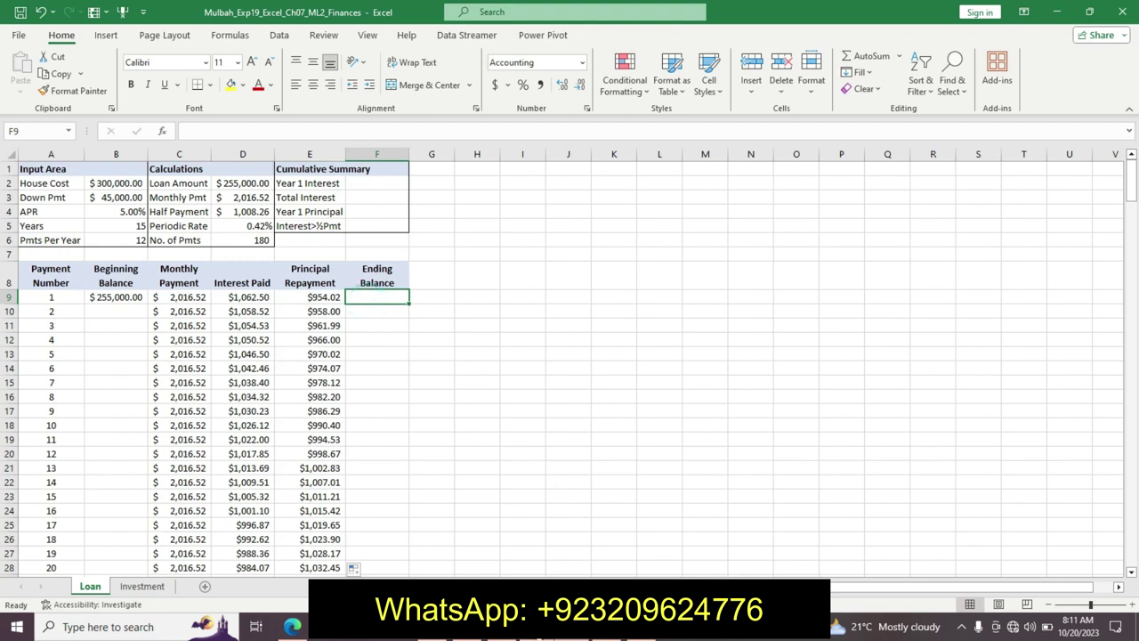
{"action": "key", "text": "alt+Tab"}
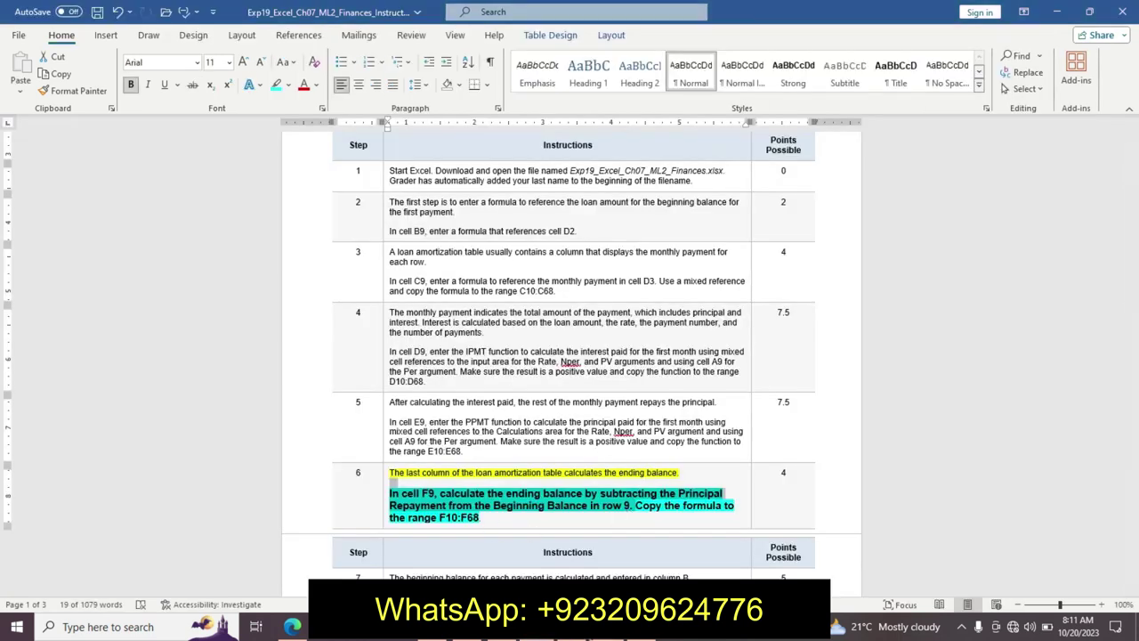
{"action": "key", "text": "alt+Tab"}
{"action": "type", "text": "="}
{"action": "left_click", "coordinate": [128, 295]}
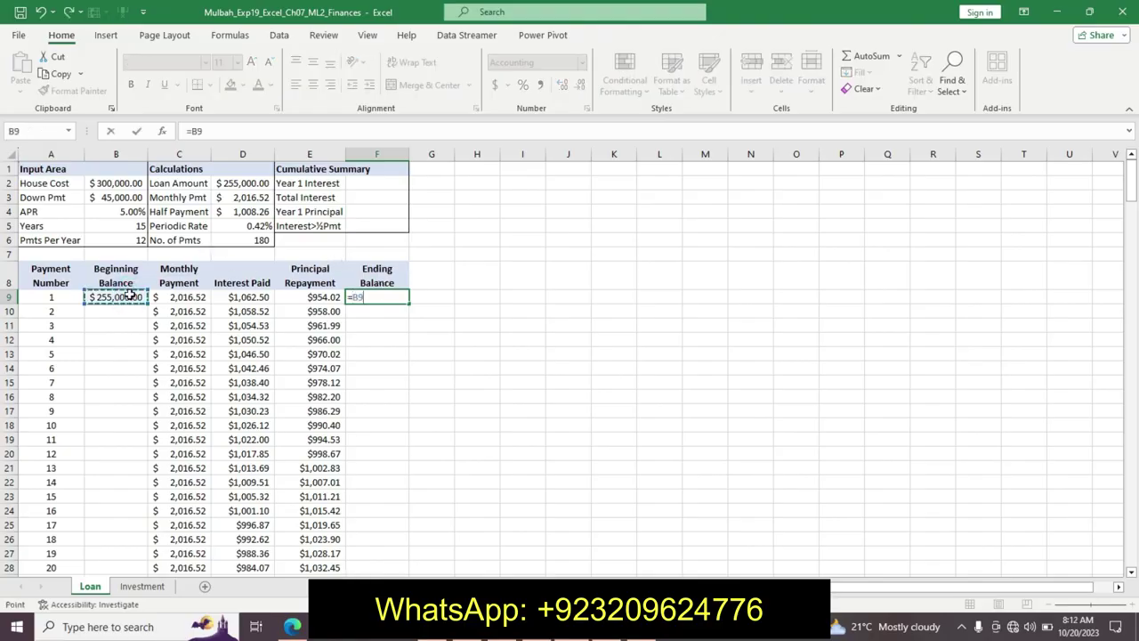
{"action": "type", "text": "-"}
{"action": "left_click", "coordinate": [297, 297]}
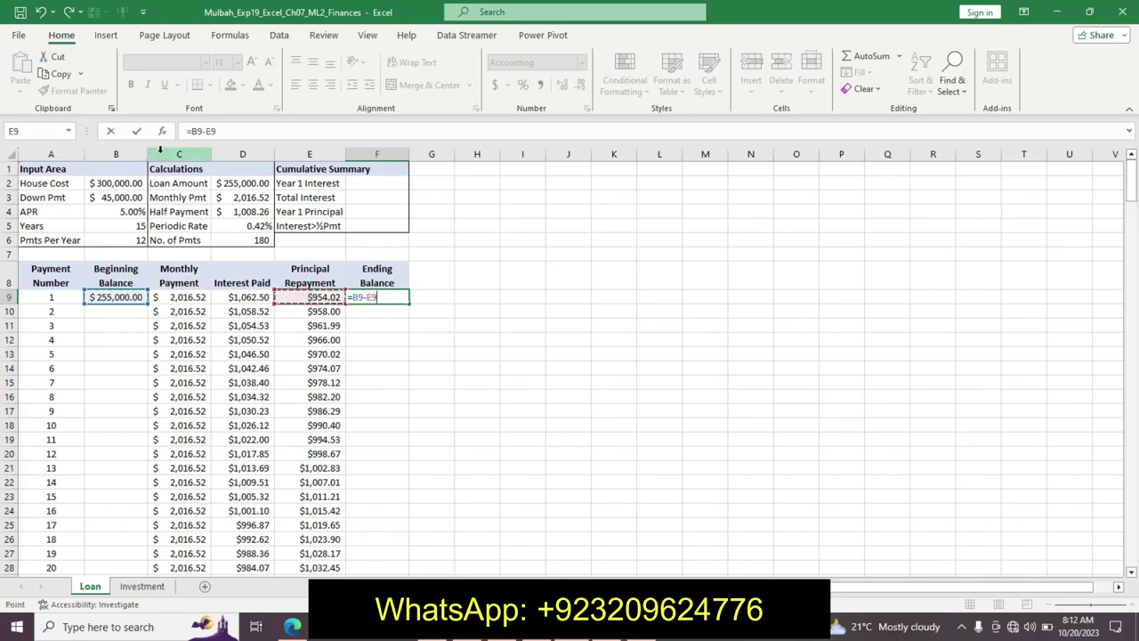
{"action": "key", "text": "Return"}
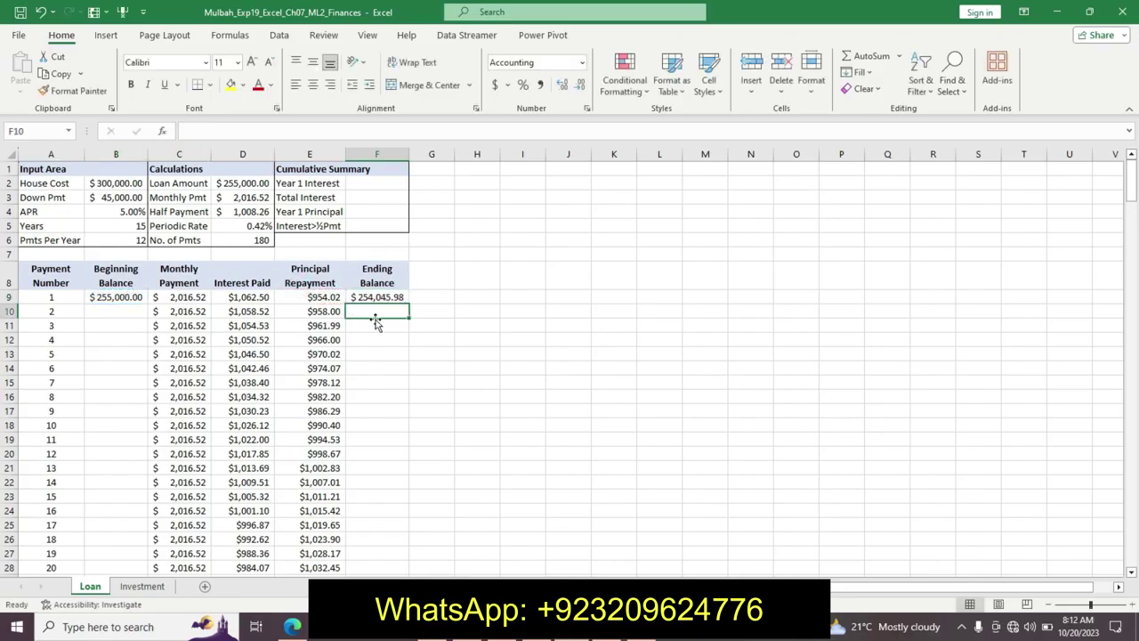
Try to copy the ending balance formula from F9 to the range F10:F68, checking the range in Word, and undo the fill.
{"action": "left_click", "coordinate": [379, 294]}
{"action": "mouse_move", "coordinate": [408, 304]}
{"action": "left_mouse_down"}
{"action": "mouse_move", "coordinate": [401, 346]}
{"action": "mouse_move", "coordinate": [404, 305]}
{"action": "left_mouse_up"}
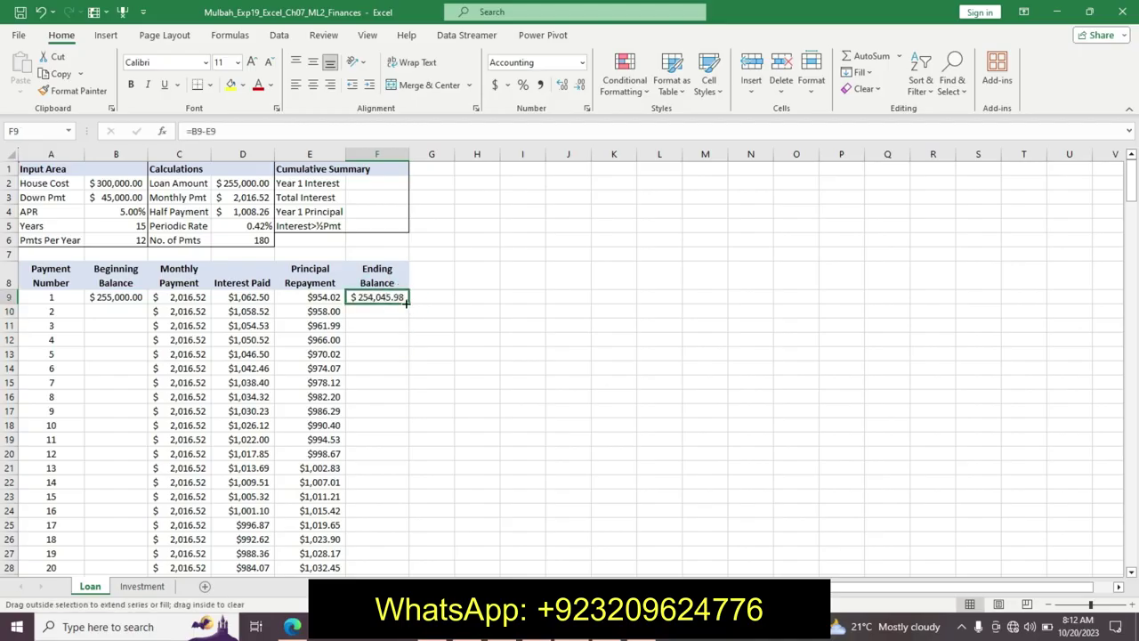
{"action": "key", "text": "alt+Tab"}
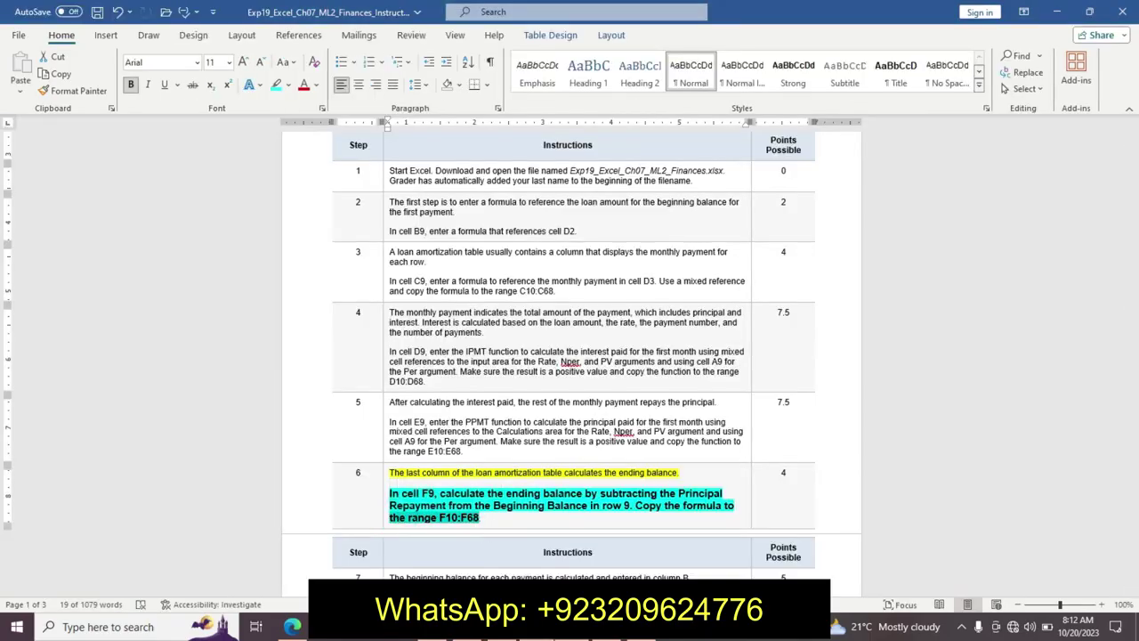
{"action": "key", "text": "alt+Tab"}
{"action": "left_click_drag", "start_coordinate": [410, 304], "coordinate": [380, 559]}
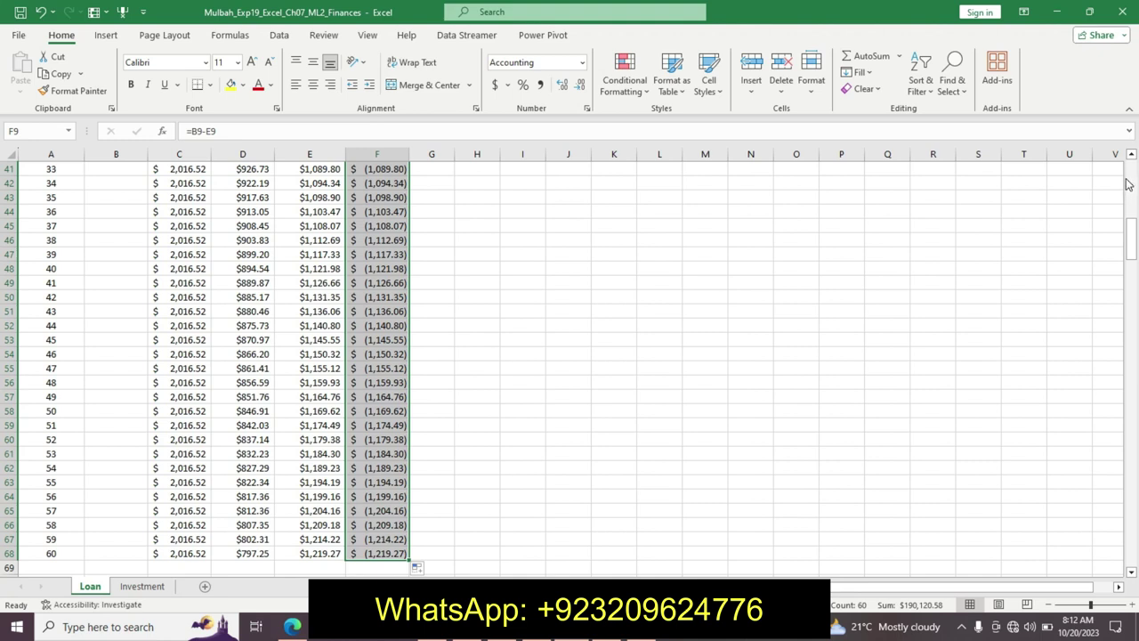
{"action": "left_click_drag", "start_coordinate": [1131, 236], "coordinate": [1128, 160]}
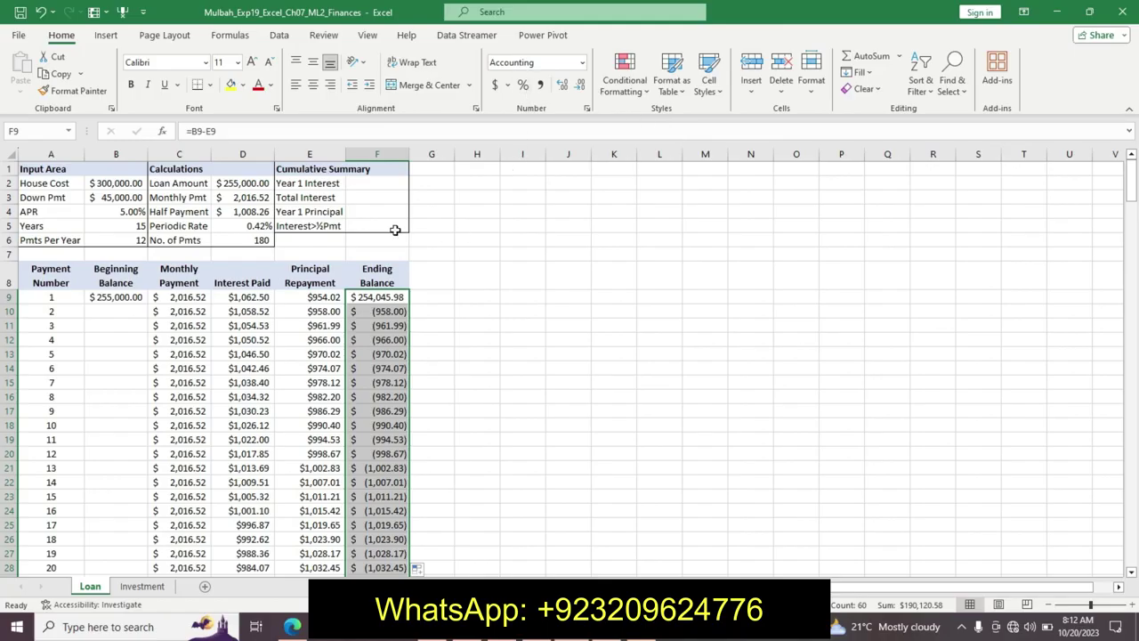
{"action": "key", "text": "ctrl+z"}
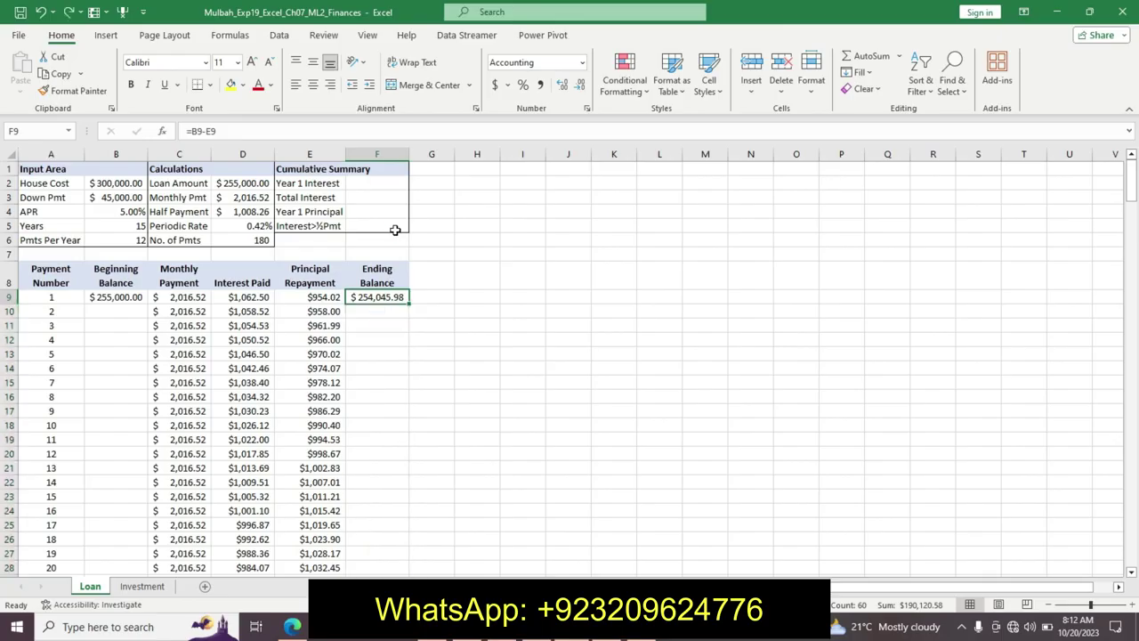
{"action": "left_click", "coordinate": [378, 311]}
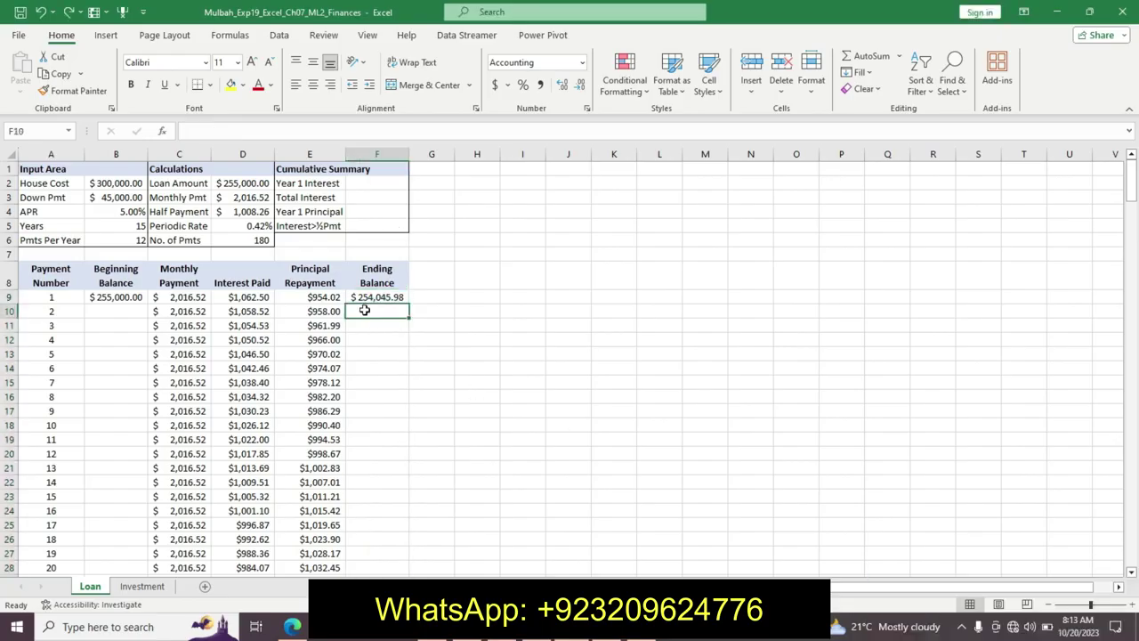
Enter the ending balance formula =B10-E10 in cell F10 and copy it down through F68.
{"action": "type", "text": "=b"}
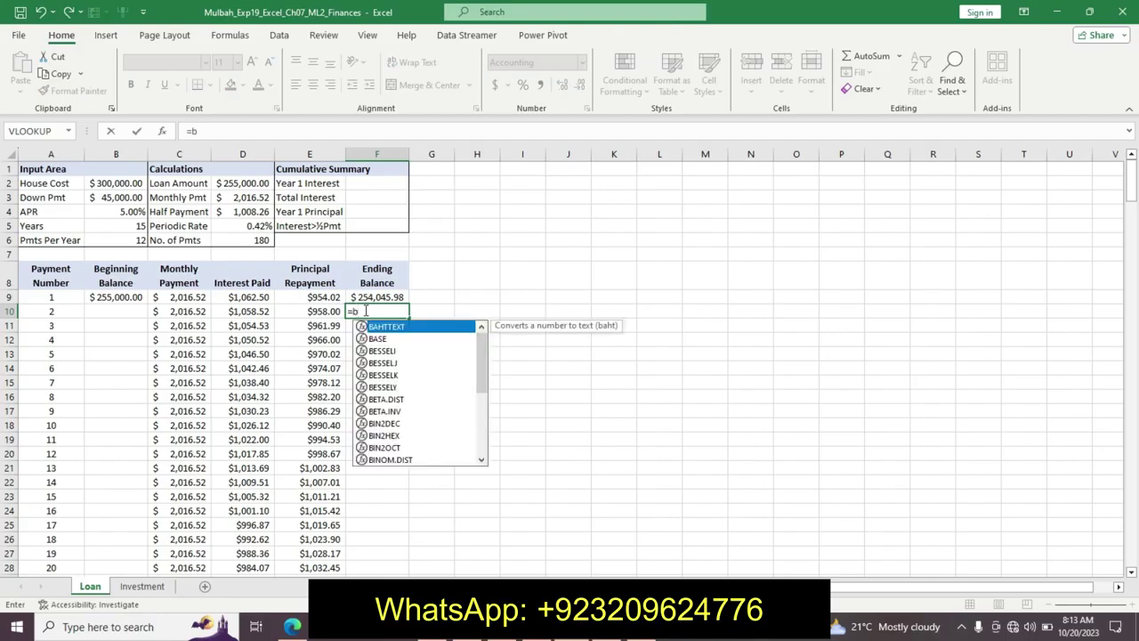
{"action": "type", "text": "10"}
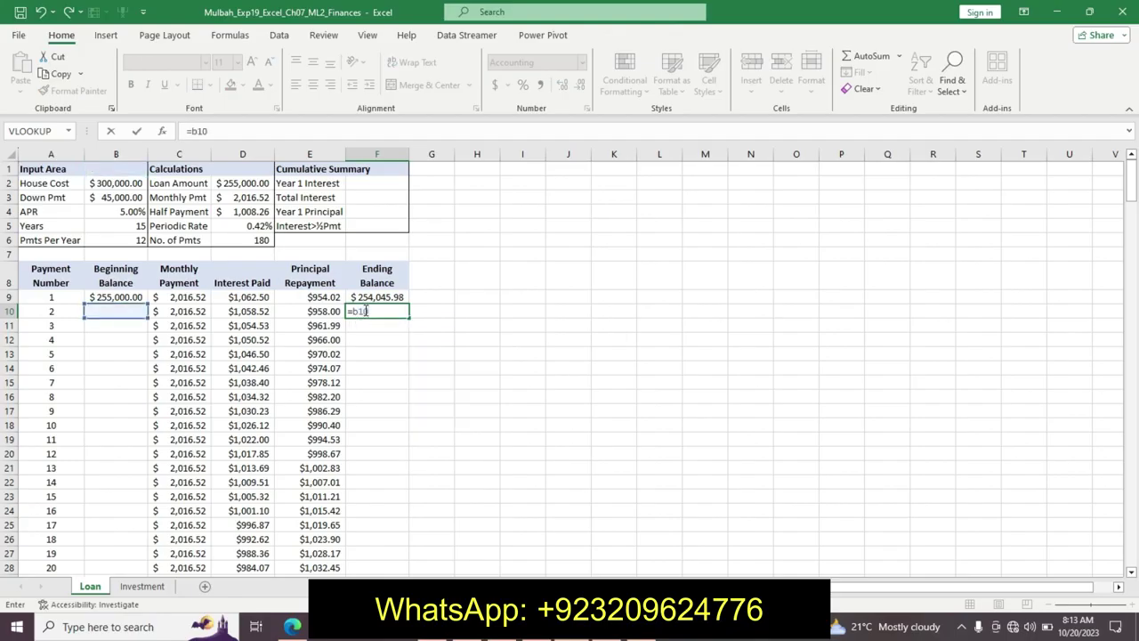
{"action": "type", "text": "-e"}
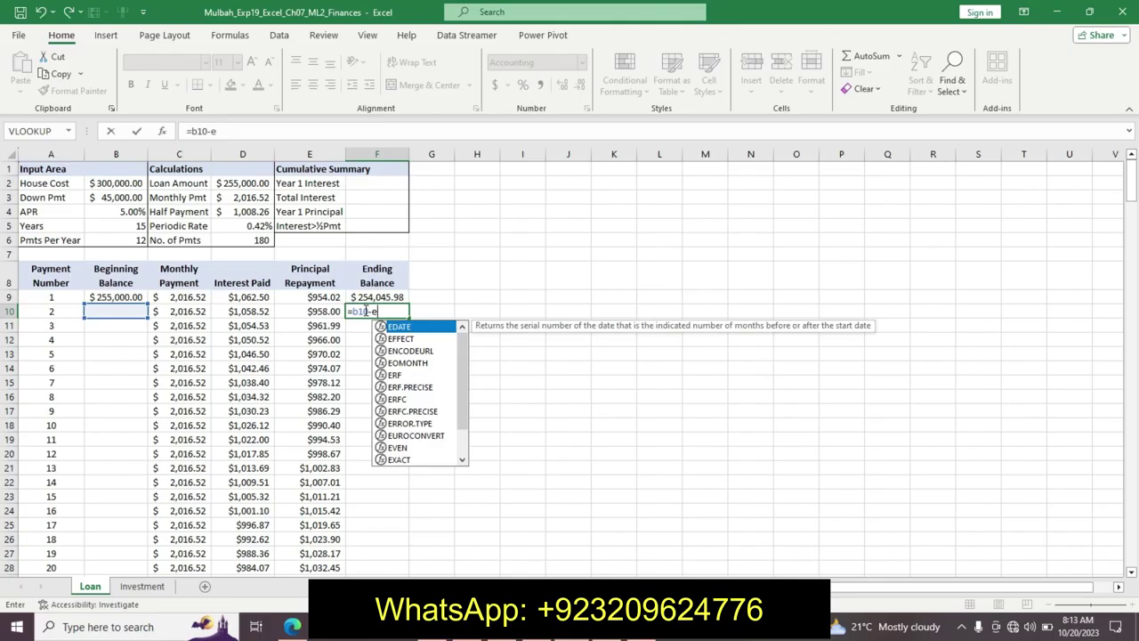
{"action": "type", "text": "10"}
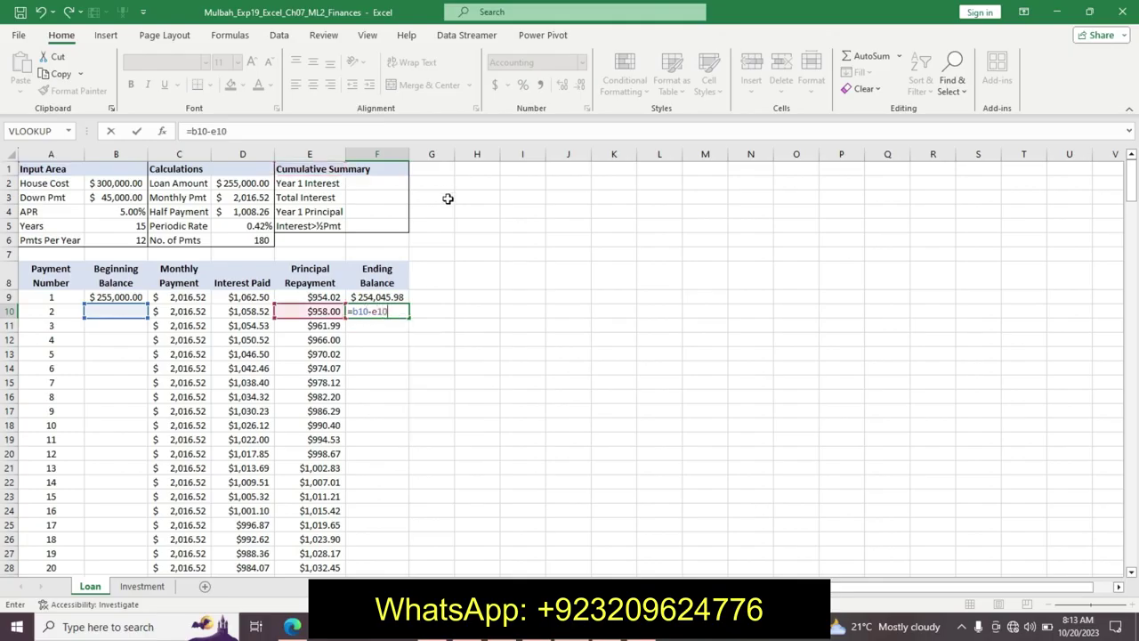
{"action": "key", "text": "Return"}
{"action": "left_click", "coordinate": [383, 310]}
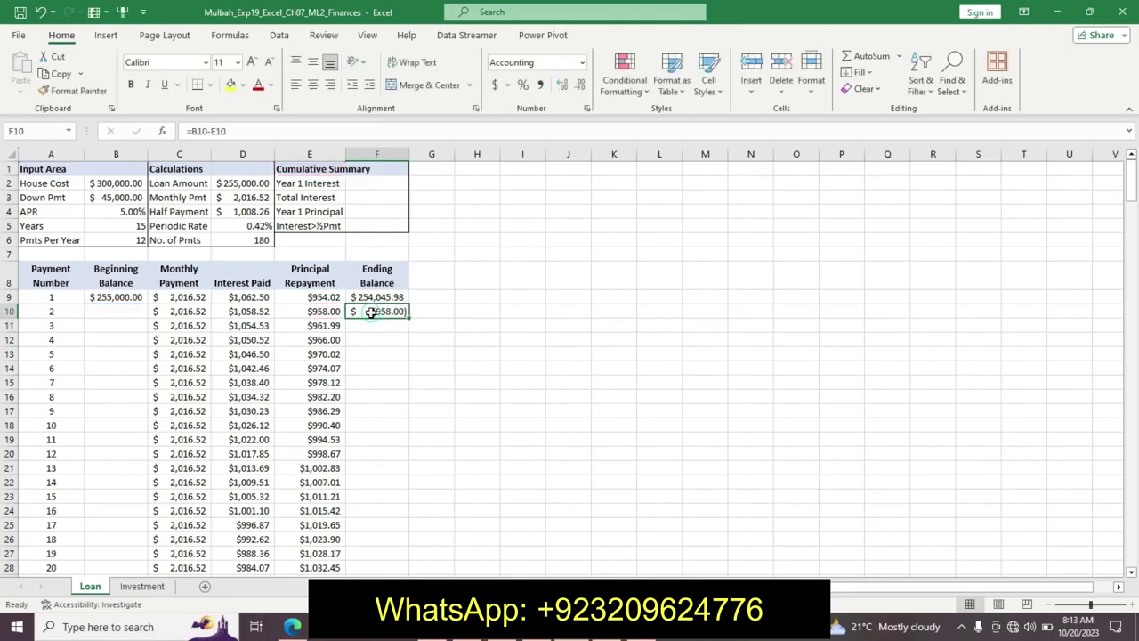
{"action": "left_click_drag", "start_coordinate": [409, 317], "coordinate": [366, 544]}
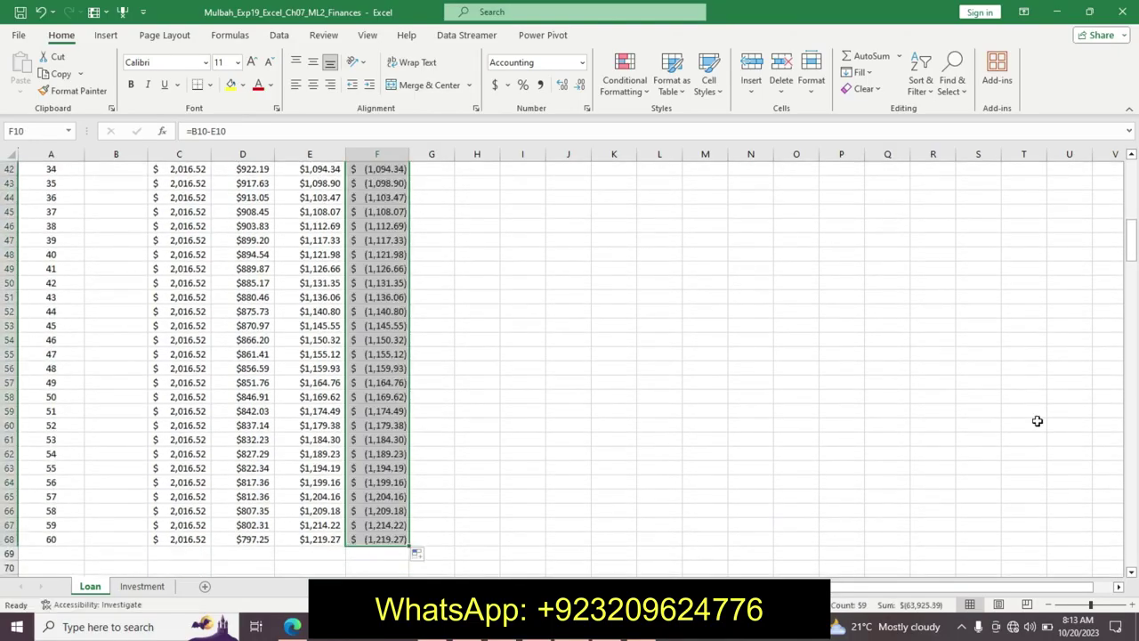
{"action": "scroll", "coordinate": [1130, 245], "scroll_direction": "up", "scroll_amount": 14}
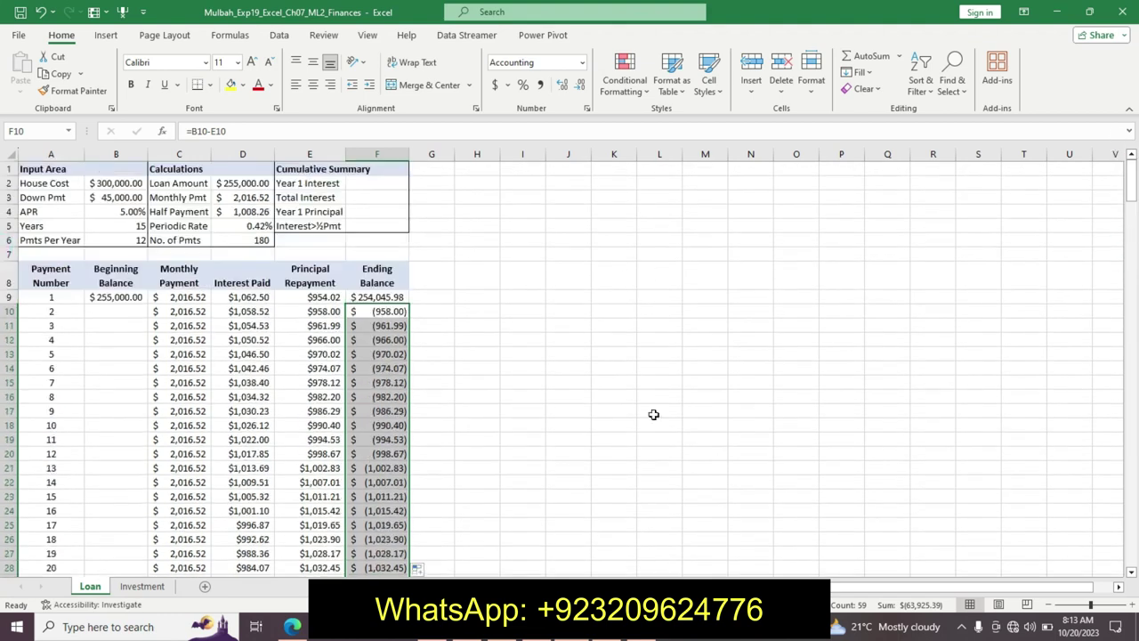
Switch to the Word instructions and undo the highlighting and bold formatting applied to step 6.
{"action": "key", "text": "alt+Tab"}
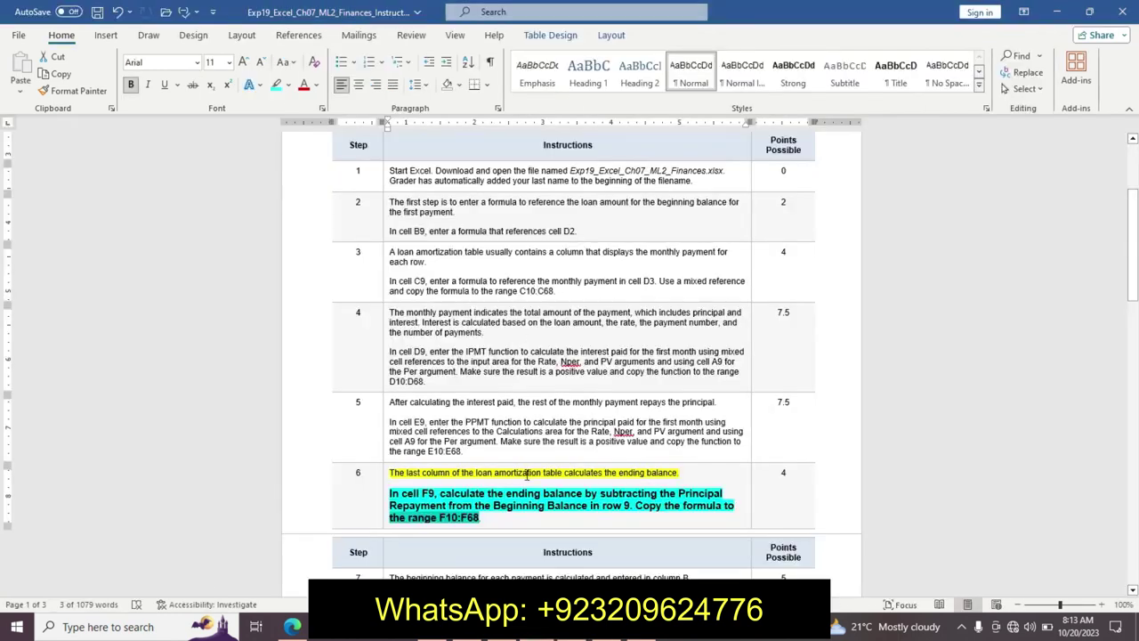
{"action": "left_click", "coordinate": [1027, 471]}
{"action": "key", "text": "ctrl+z"}
{"action": "key", "text": "ctrl+z"}
{"action": "key", "text": "ctrl+z"}
{"action": "key", "text": "ctrl+z"}
{"action": "key", "text": "ctrl+z"}
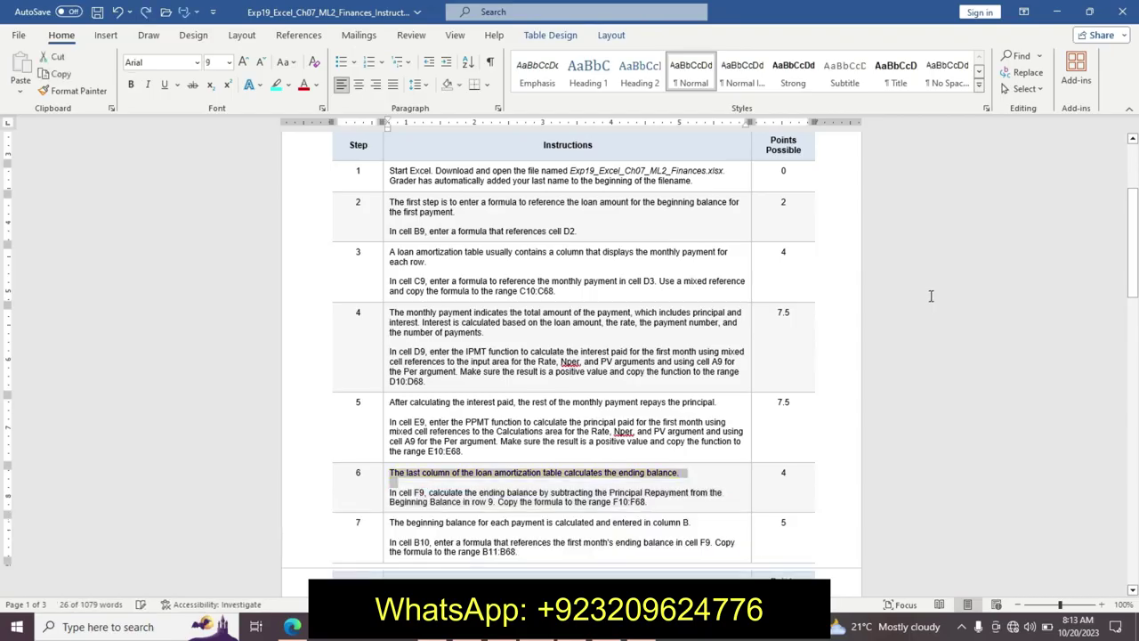
Highlight the opening sentence of step 7, about the beginning balance for each payment, in yellow.
{"action": "left_click_drag", "start_coordinate": [397, 525], "coordinate": [694, 525]}
{"action": "left_click", "coordinate": [495, 504]}
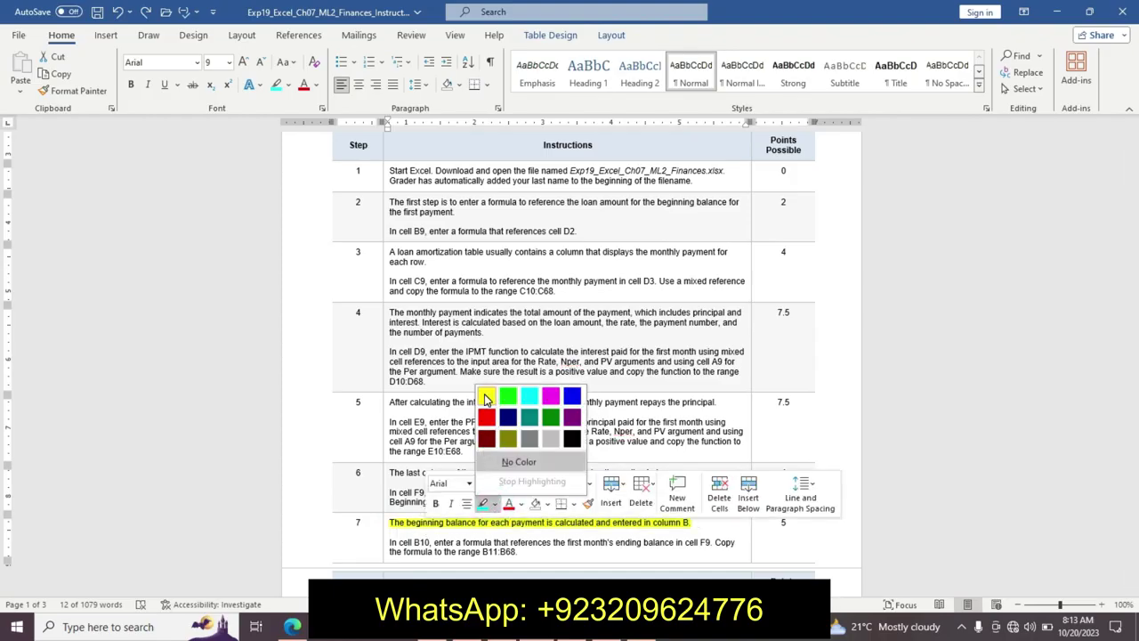
{"action": "left_click", "coordinate": [486, 398]}
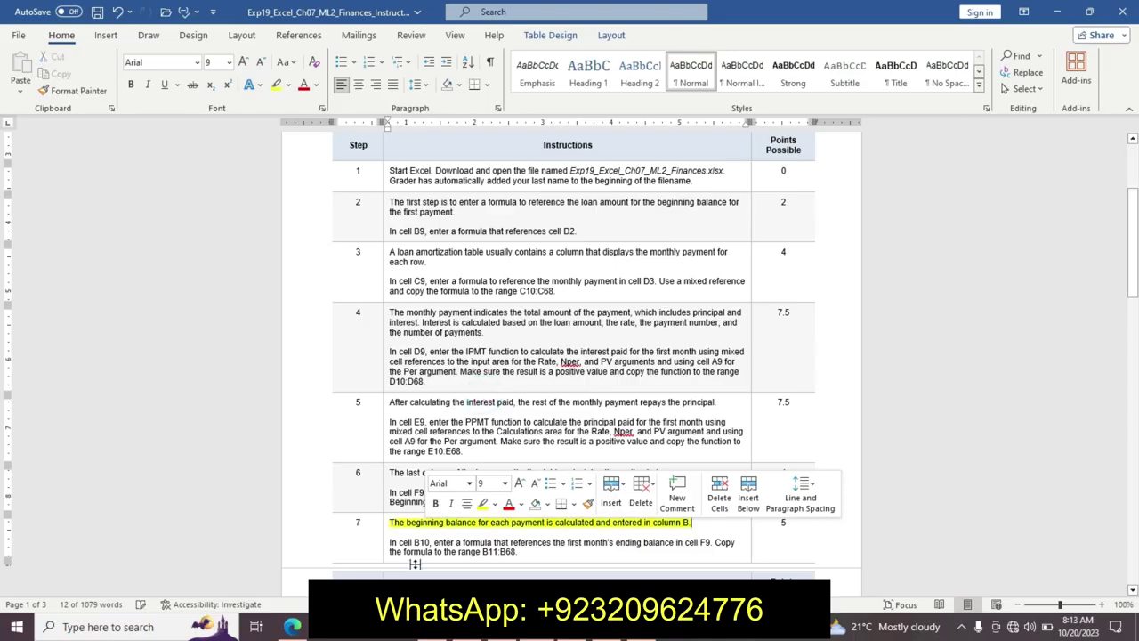
Format the cell B10 instruction in step 7 as 11 pt bold with turquoise highlighting.
{"action": "left_click", "coordinate": [394, 545]}
{"action": "left_click_drag", "start_coordinate": [395, 545], "coordinate": [535, 552]}
{"action": "left_click", "coordinate": [612, 504]}
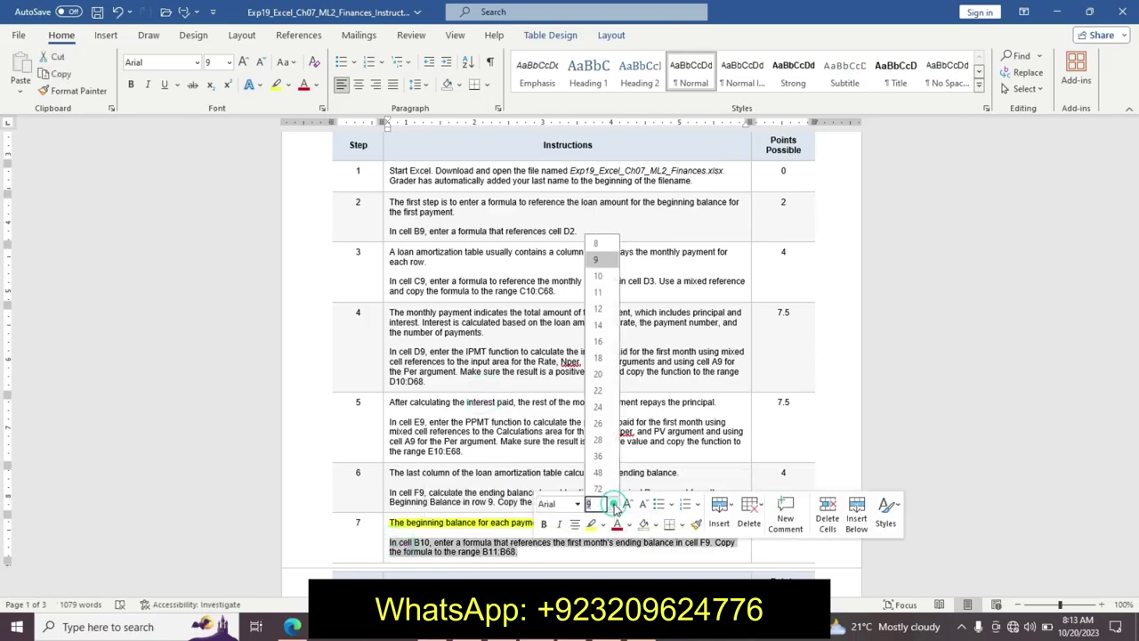
{"action": "left_click", "coordinate": [598, 298]}
{"action": "left_click", "coordinate": [544, 524]}
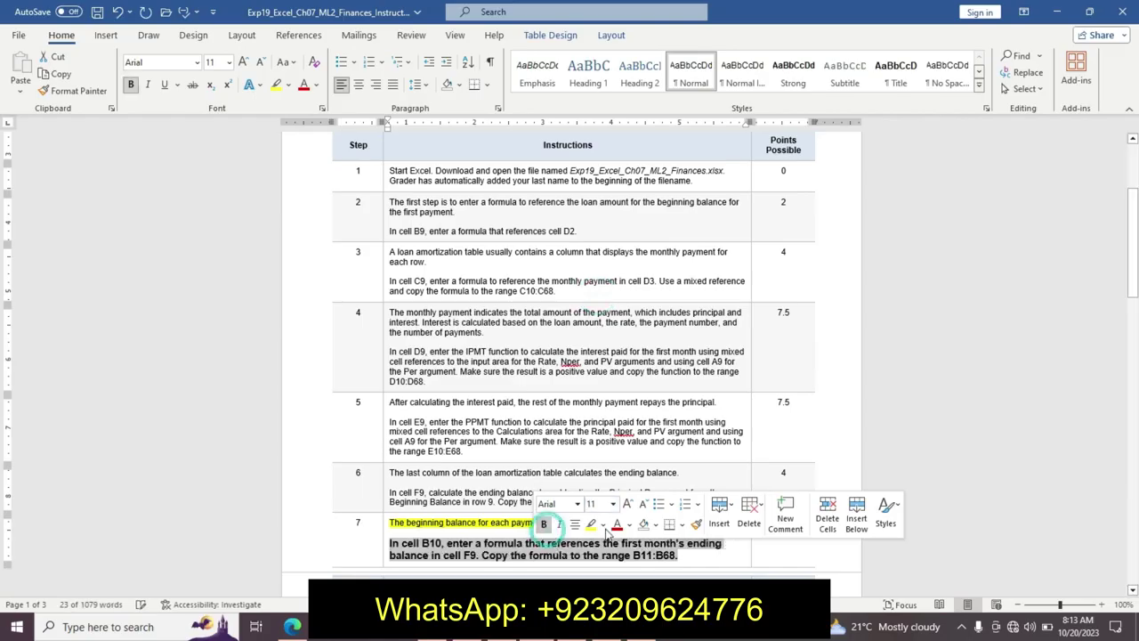
{"action": "left_click", "coordinate": [601, 524]}
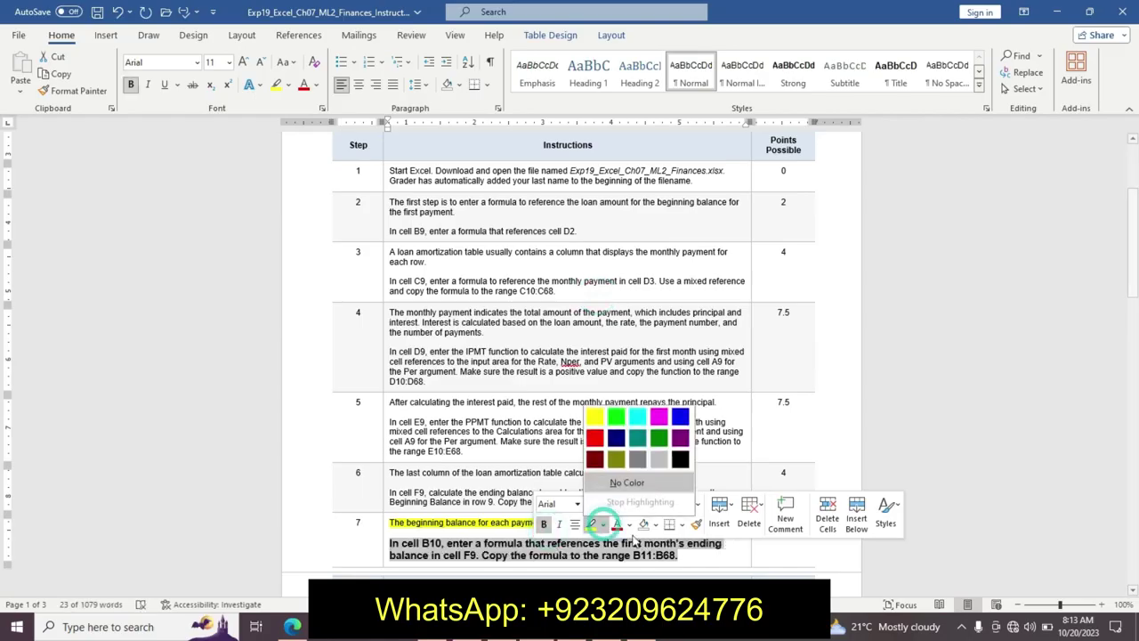
{"action": "left_click", "coordinate": [637, 416]}
{"action": "left_click", "coordinate": [726, 411]}
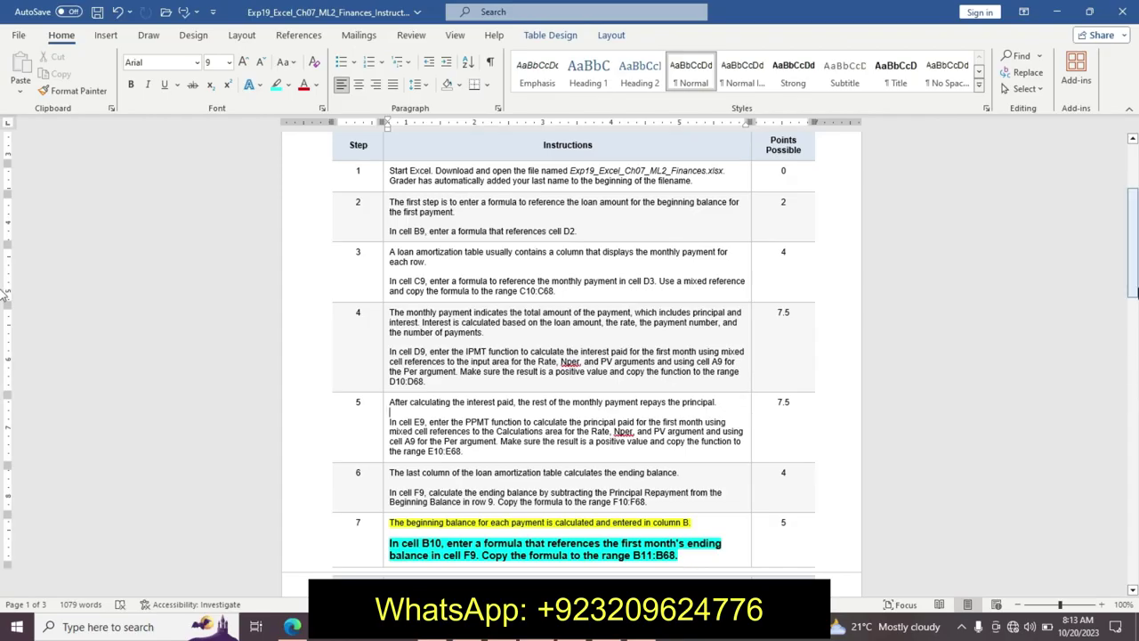
Switch to the Excel Loan sheet and enter the formula =F9 in cell B10 for the beginning balance.
{"action": "scroll", "coordinate": [3, 347], "scroll_direction": "down", "scroll_amount": 9}
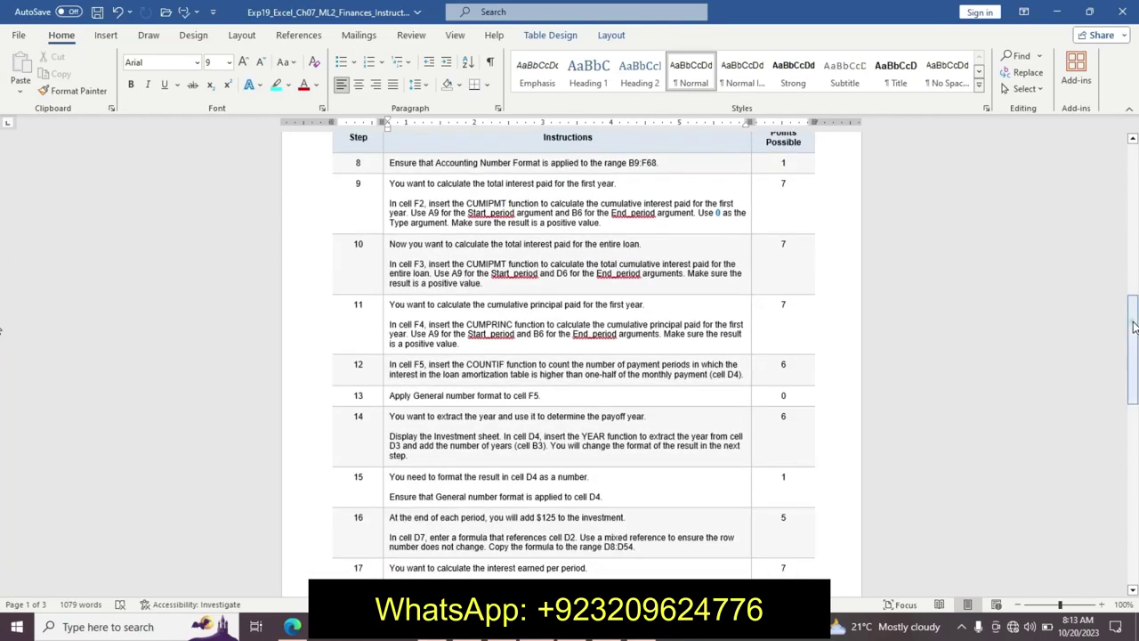
{"action": "scroll", "coordinate": [1113, 255], "scroll_direction": "up", "scroll_amount": 5}
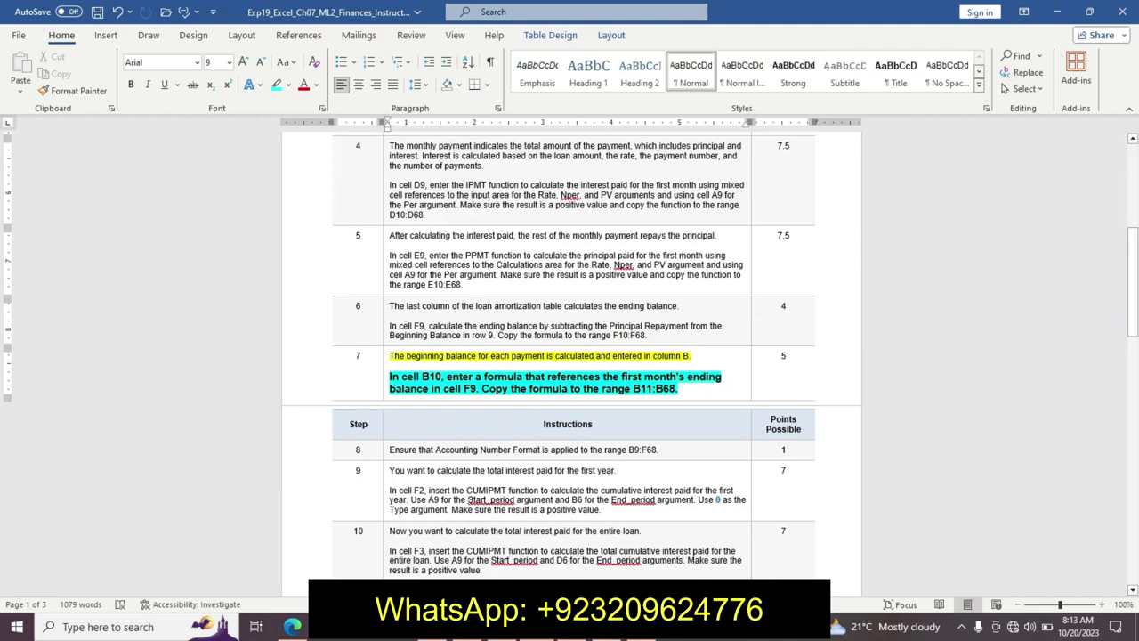
{"action": "key", "text": "alt+Tab"}
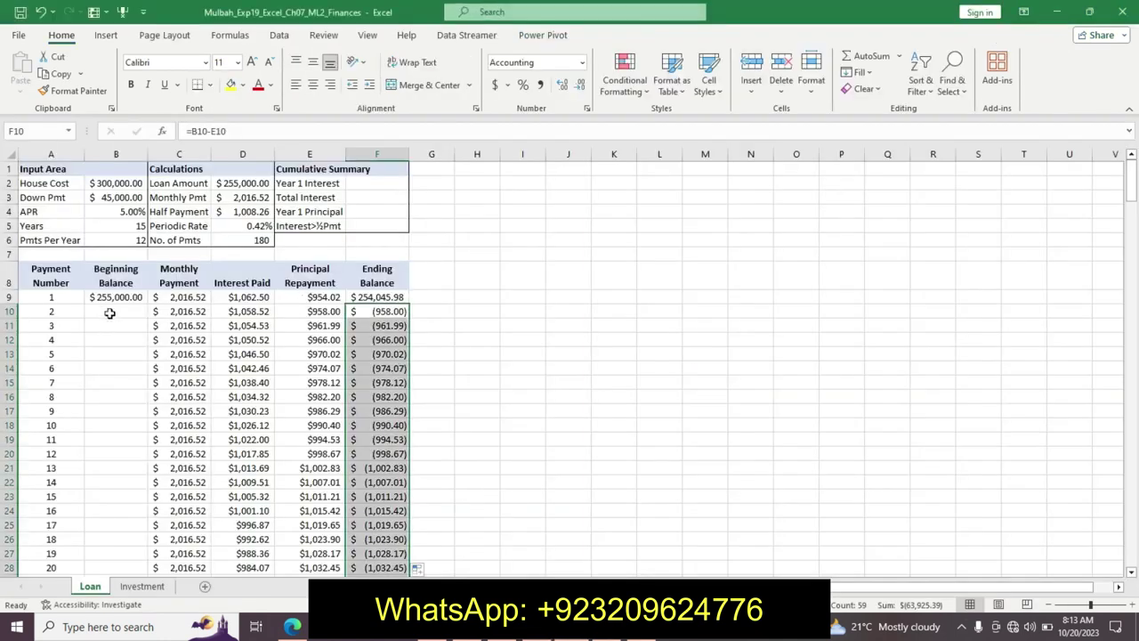
{"action": "left_click", "coordinate": [111, 311]}
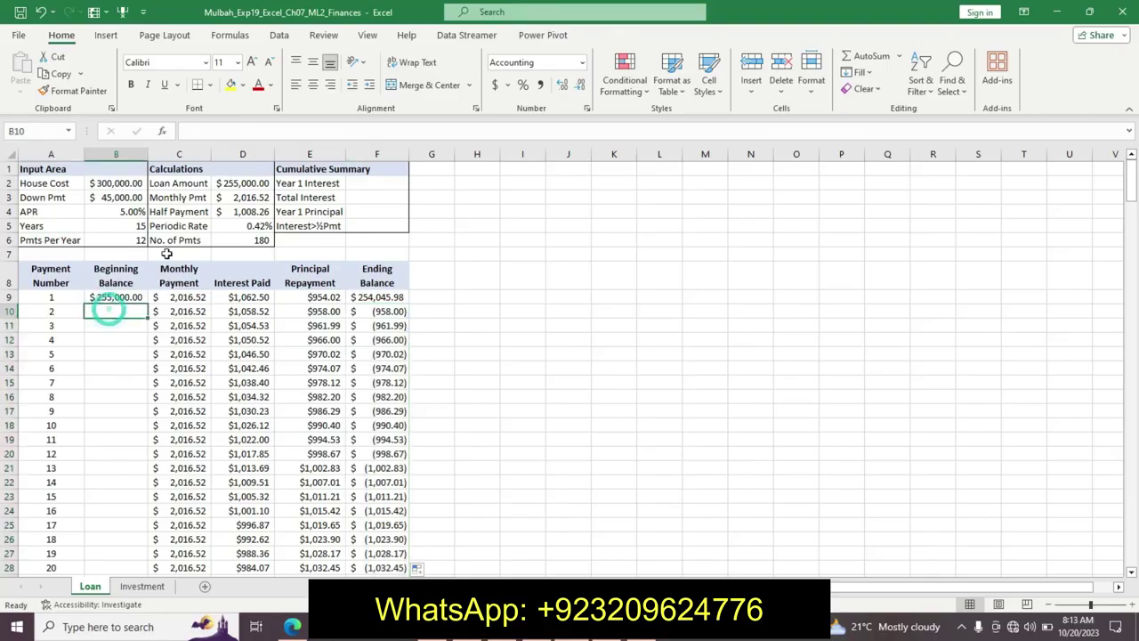
{"action": "left_click", "coordinate": [209, 131]}
{"action": "type", "text": "="}
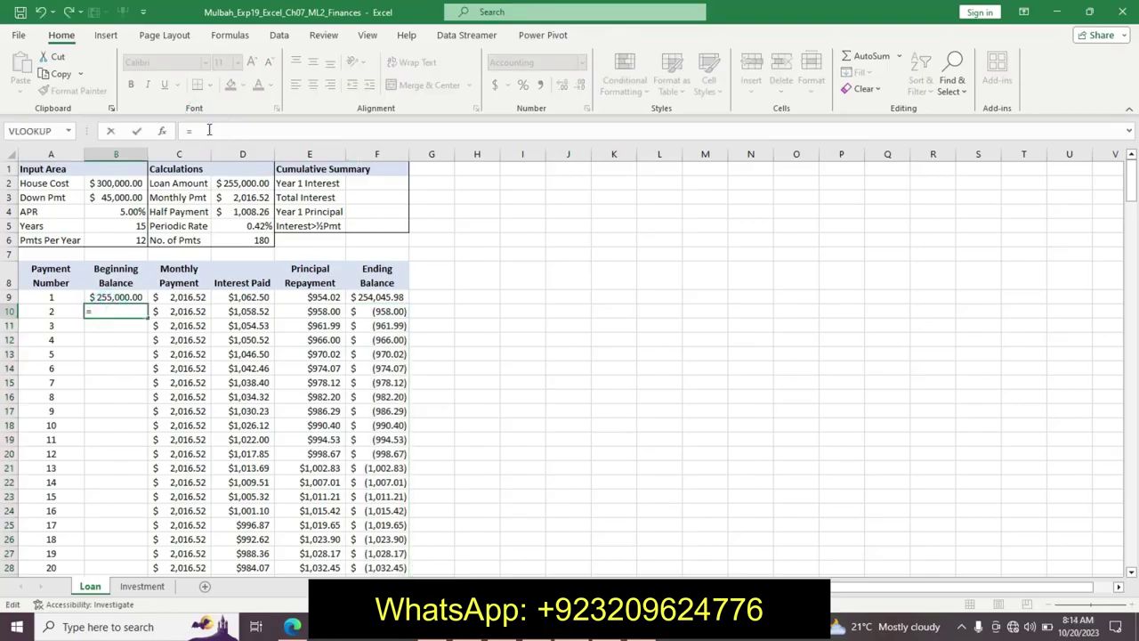
{"action": "type", "text": "f9"}
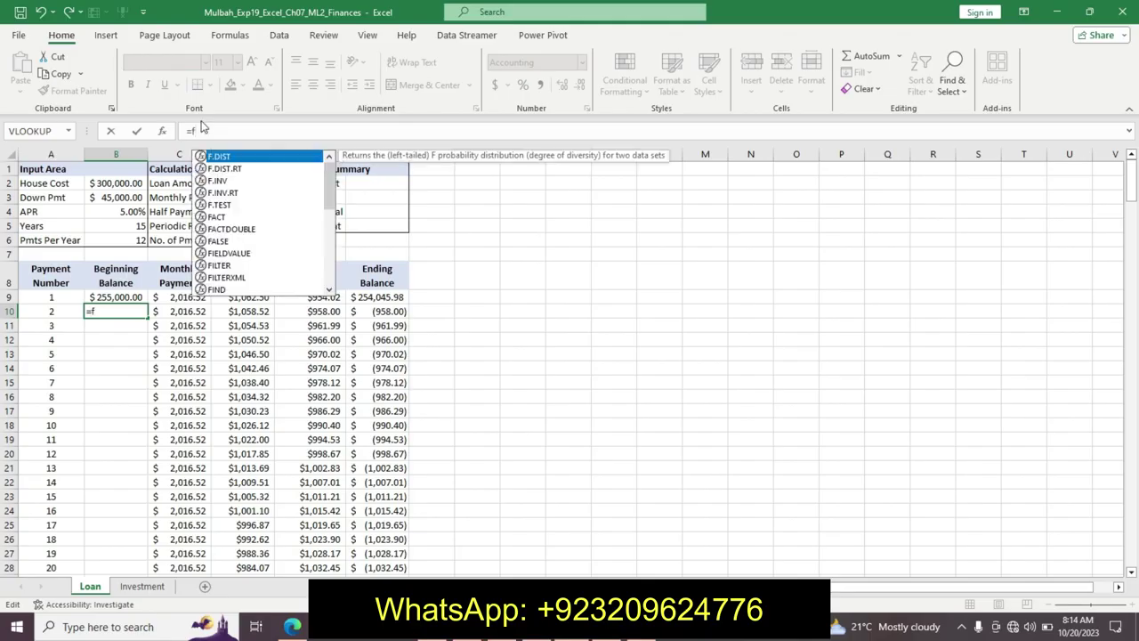
{"action": "key", "text": "BackSpace"}
{"action": "key", "text": "BackSpace"}
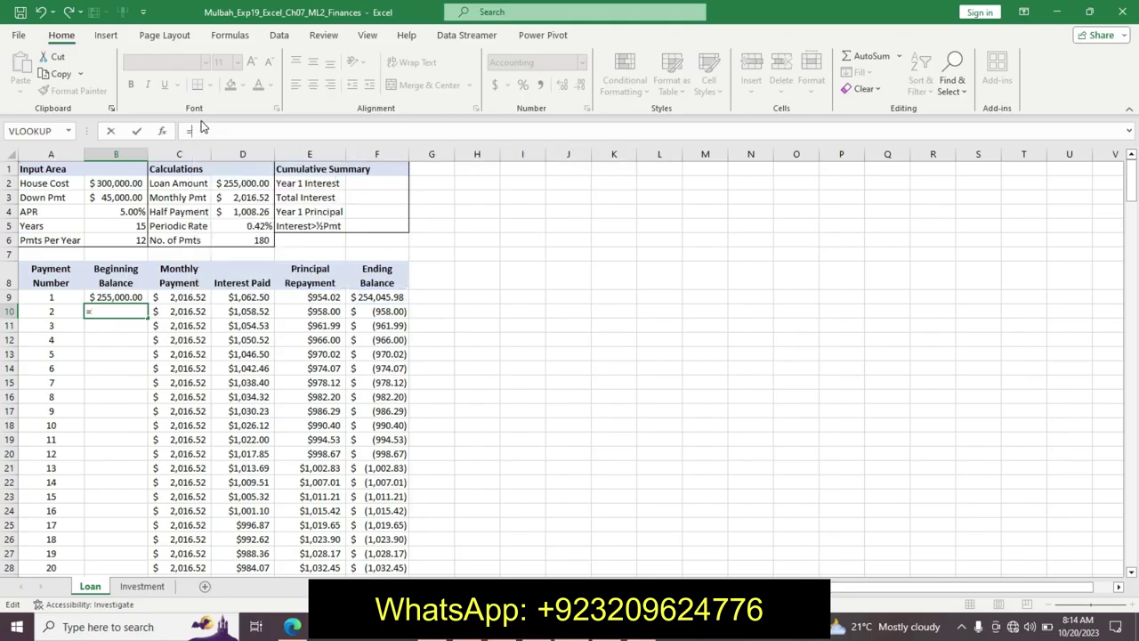
{"action": "type", "text": "F9"}
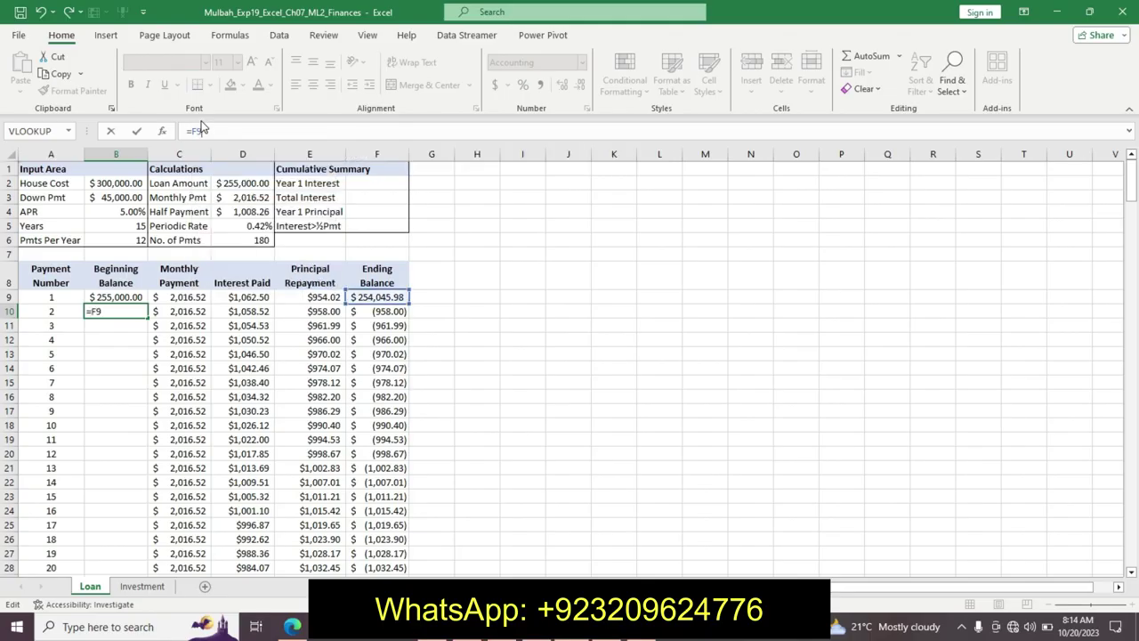
{"action": "key", "text": "Return"}
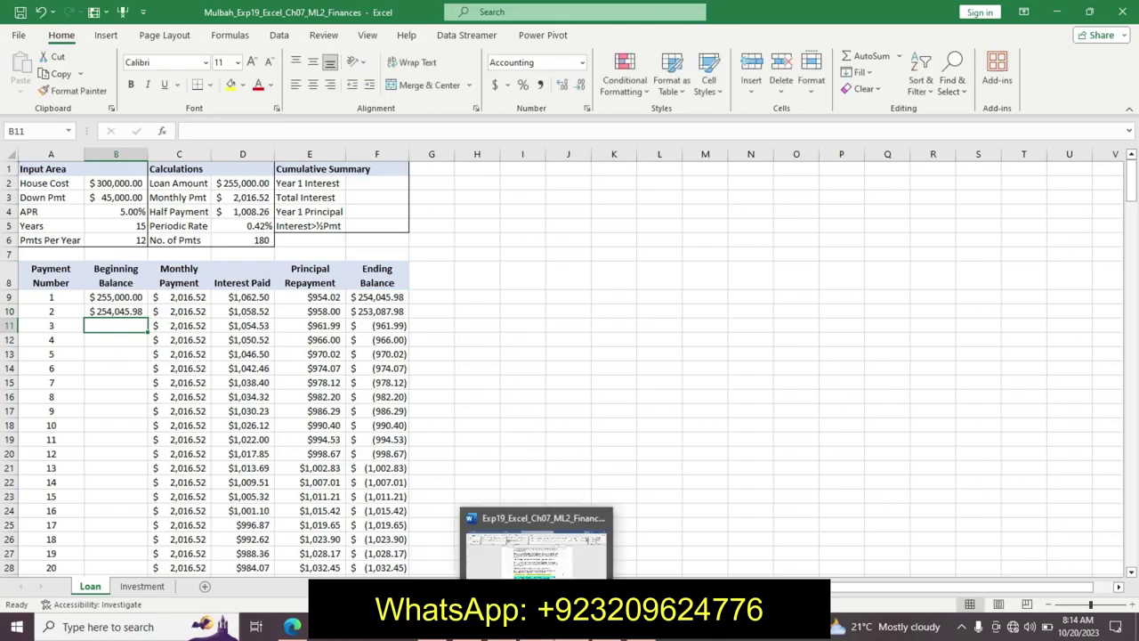
Check the step 7 copy range in Word, and copy the B10 formula to the range B11:B68 in Excel.
{"action": "left_click", "coordinate": [558, 476]}
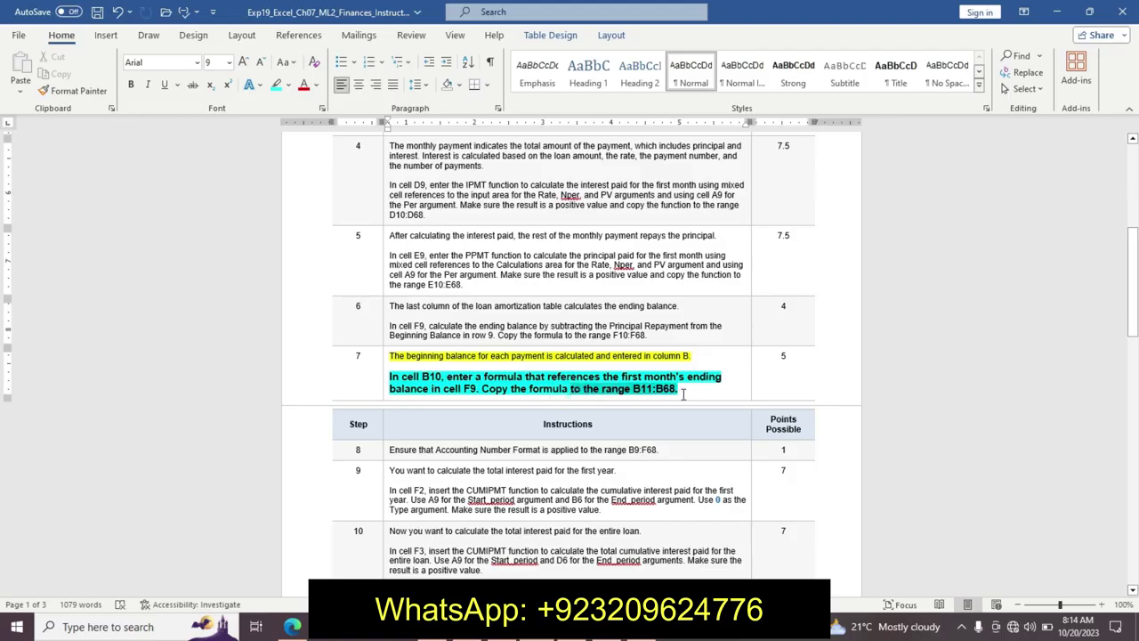
{"action": "key", "text": "alt+Tab"}
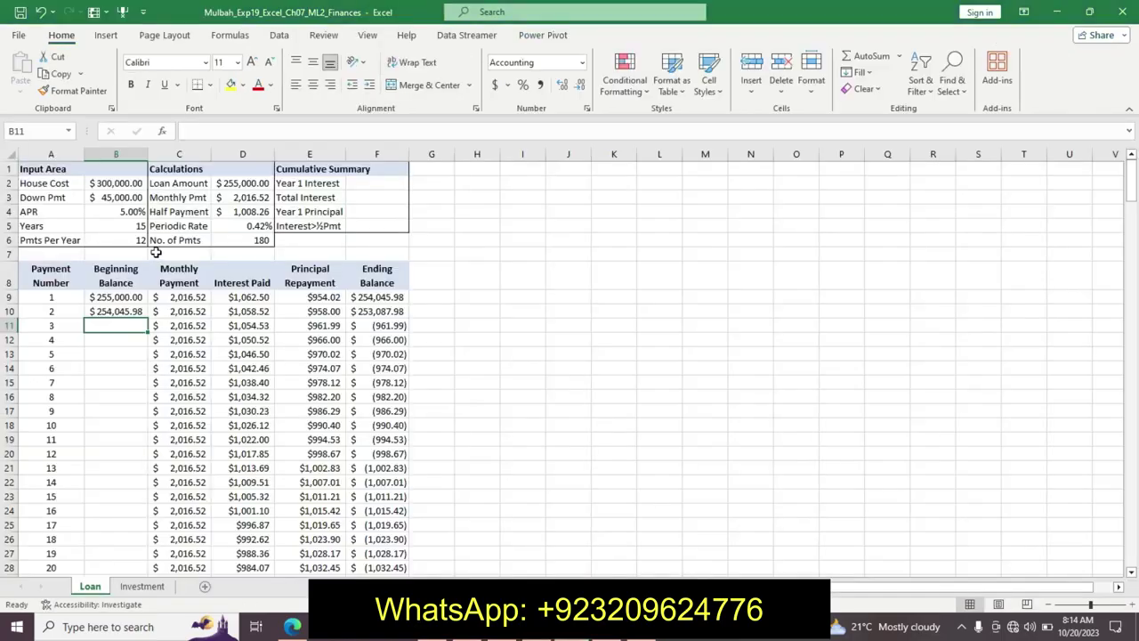
{"action": "left_click", "coordinate": [129, 310]}
{"action": "mouse_move", "coordinate": [150, 320]}
{"action": "left_mouse_down"}
{"action": "mouse_move", "coordinate": [214, 410]}
{"action": "mouse_move", "coordinate": [149, 278]}
{"action": "mouse_move", "coordinate": [135, 319]}
{"action": "left_mouse_up"}
{"action": "left_click_drag", "start_coordinate": [147, 317], "coordinate": [62, 533]}
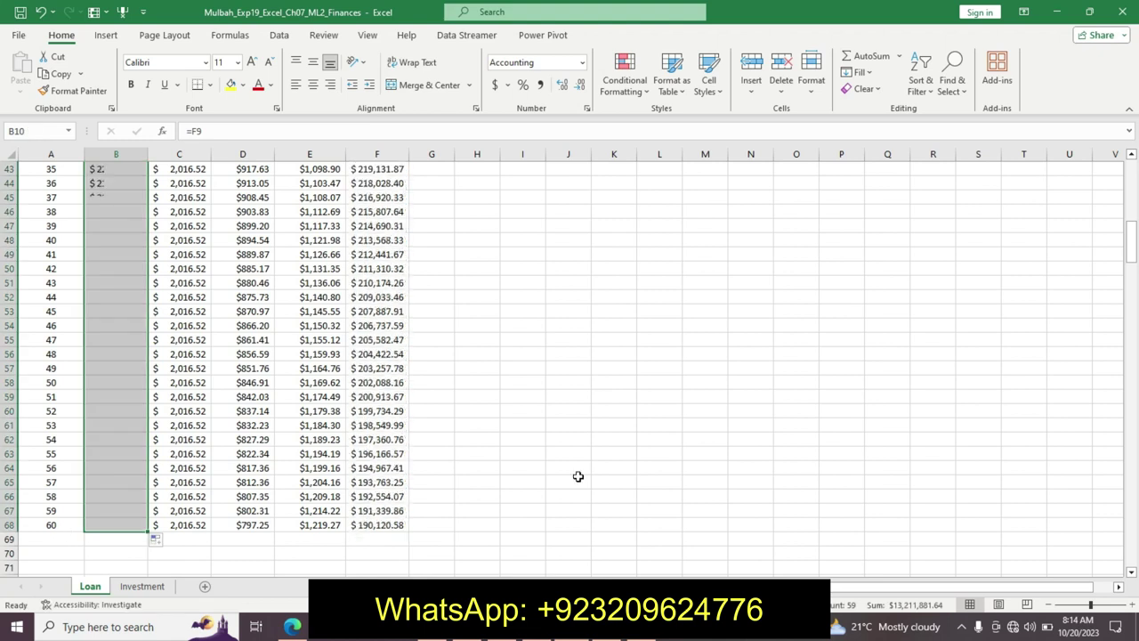
{"action": "left_click_drag", "start_coordinate": [1131, 253], "coordinate": [1125, 174]}
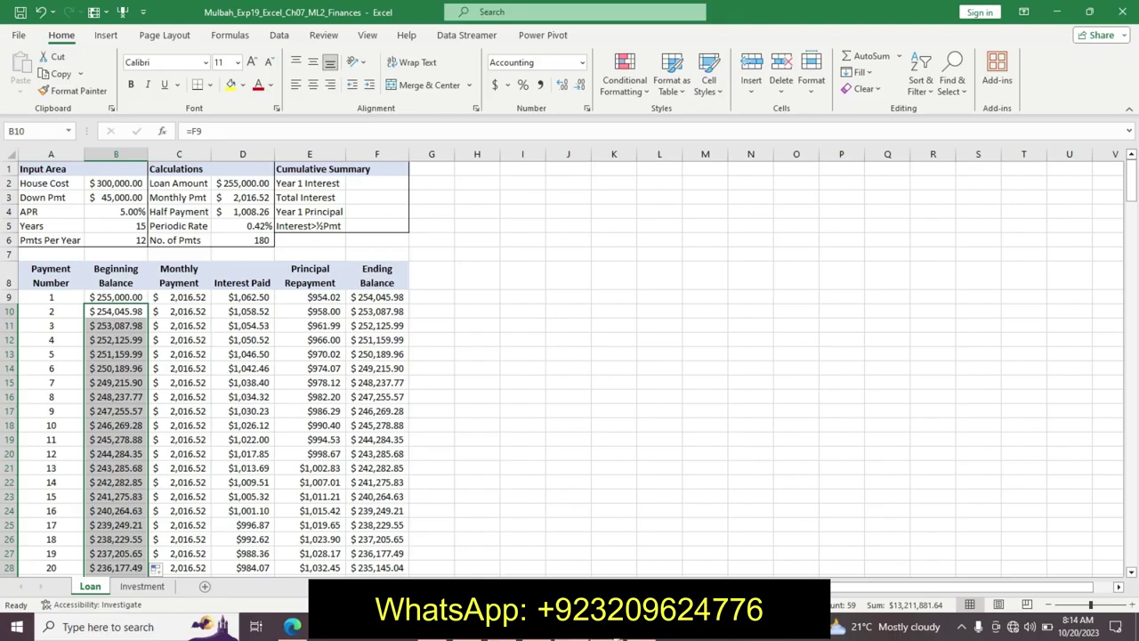
Switch to Word and undo the highlighting and bold formatting applied to step 7.
{"action": "left_click", "coordinate": [574, 627]}
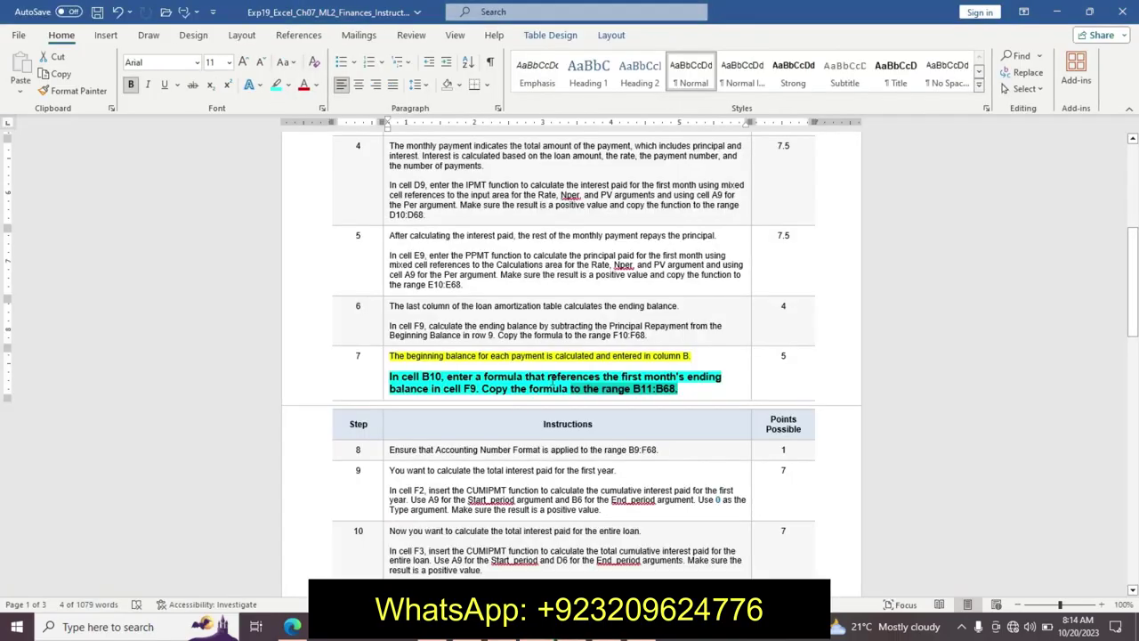
{"action": "key", "text": "ctrl+z"}
{"action": "key", "text": "ctrl+z"}
{"action": "key", "text": "ctrl+z"}
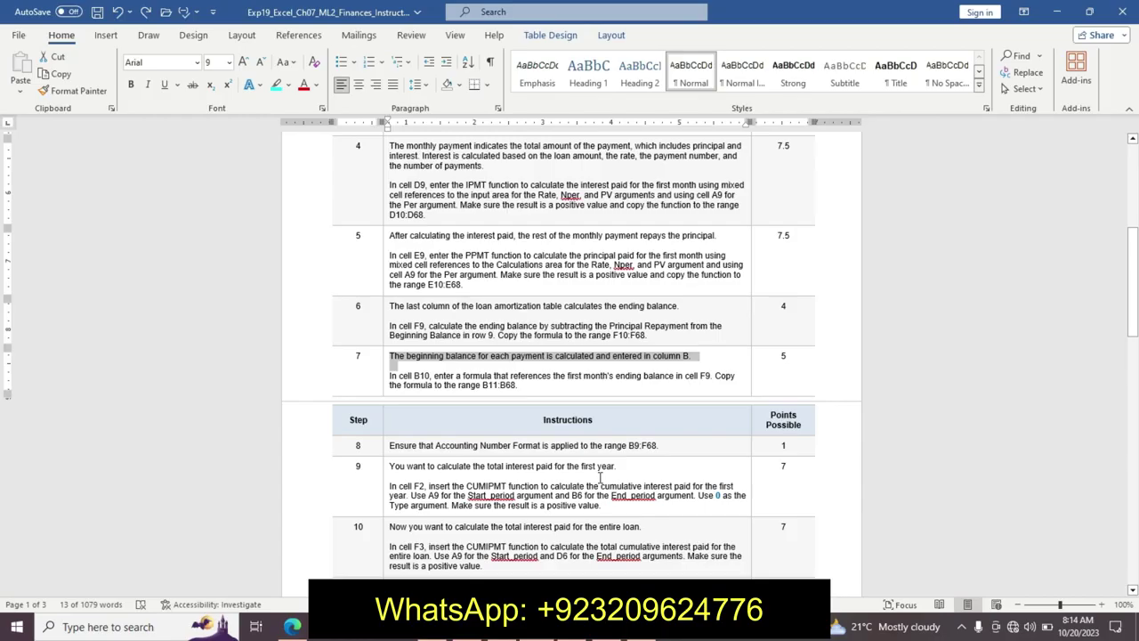
Format the step 8 instruction about Accounting Number Format as 14 pt bold with turquoise highlighting.
{"action": "left_click_drag", "start_coordinate": [1133, 258], "coordinate": [1135, 321]}
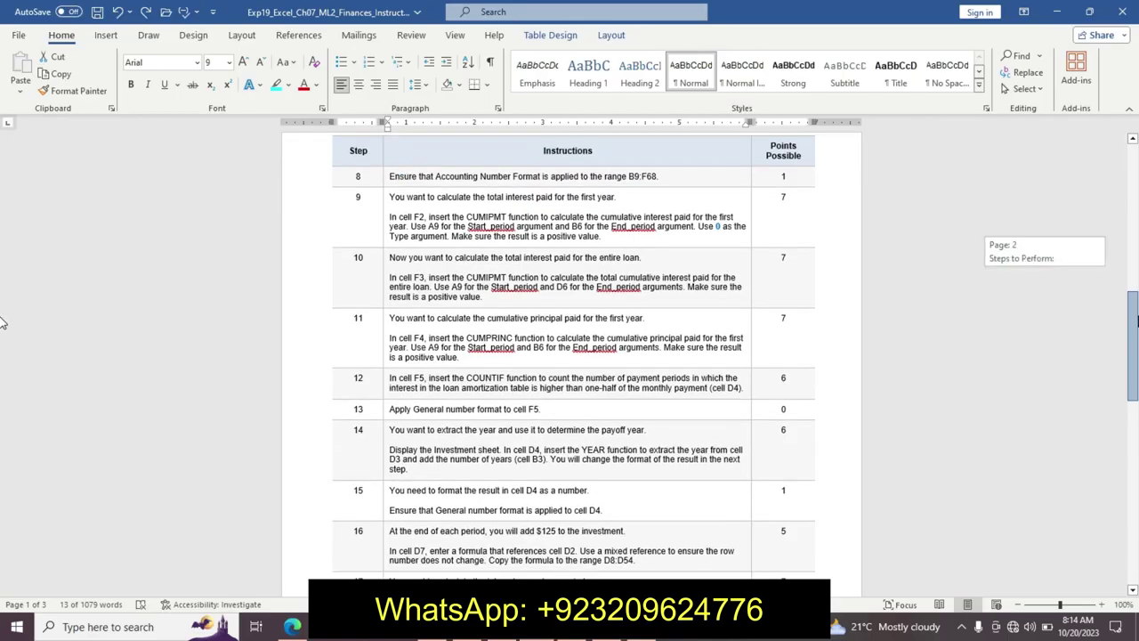
{"action": "left_click", "coordinate": [384, 177]}
{"action": "left_click", "coordinate": [468, 133]}
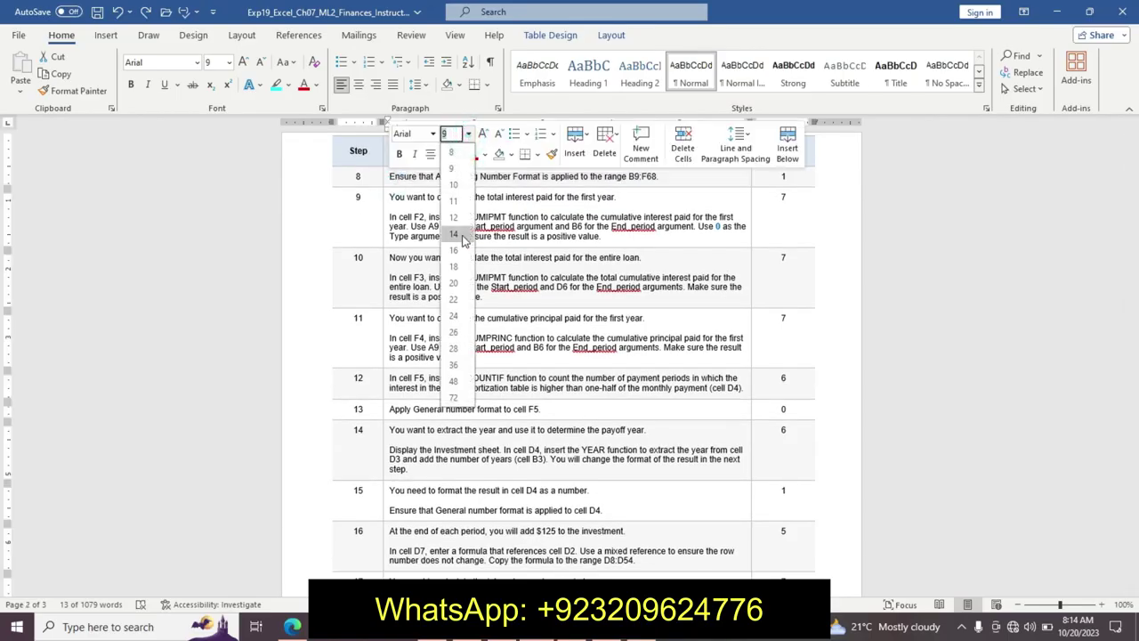
{"action": "left_click", "coordinate": [456, 237]}
{"action": "left_click", "coordinate": [398, 153]}
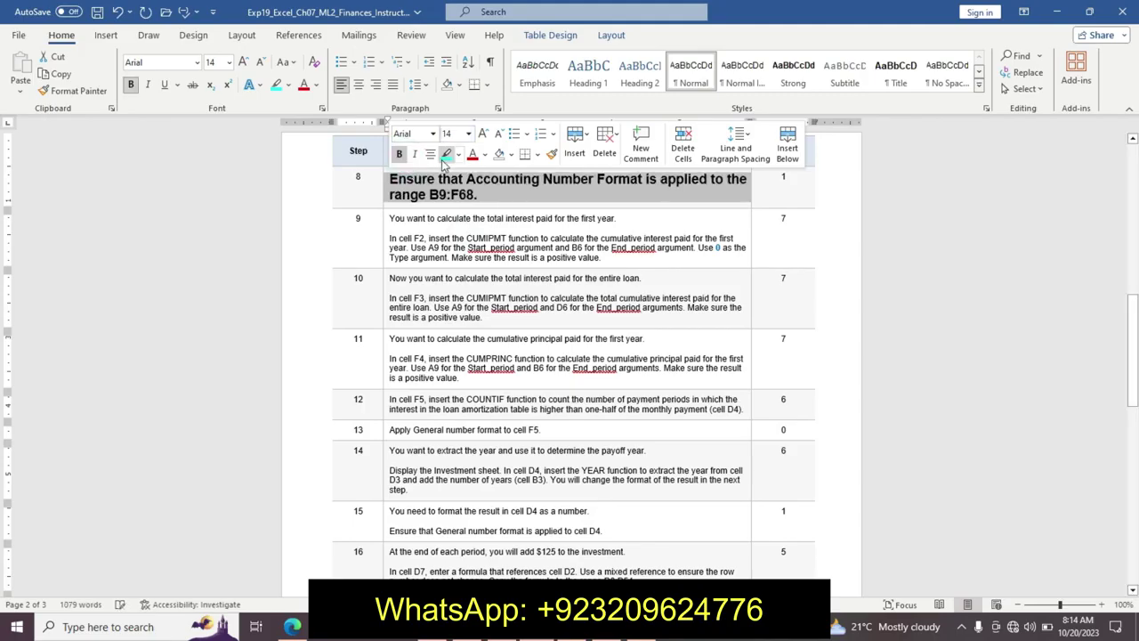
{"action": "left_click", "coordinate": [446, 154]}
Copy the step 8 range reference in Word, switch to Excel, and apply Accounting Number Format to B9:F68 on the Loan sheet.
{"action": "left_click_drag", "start_coordinate": [429, 194], "coordinate": [472, 198]}
{"action": "key", "text": "ctrl+c"}
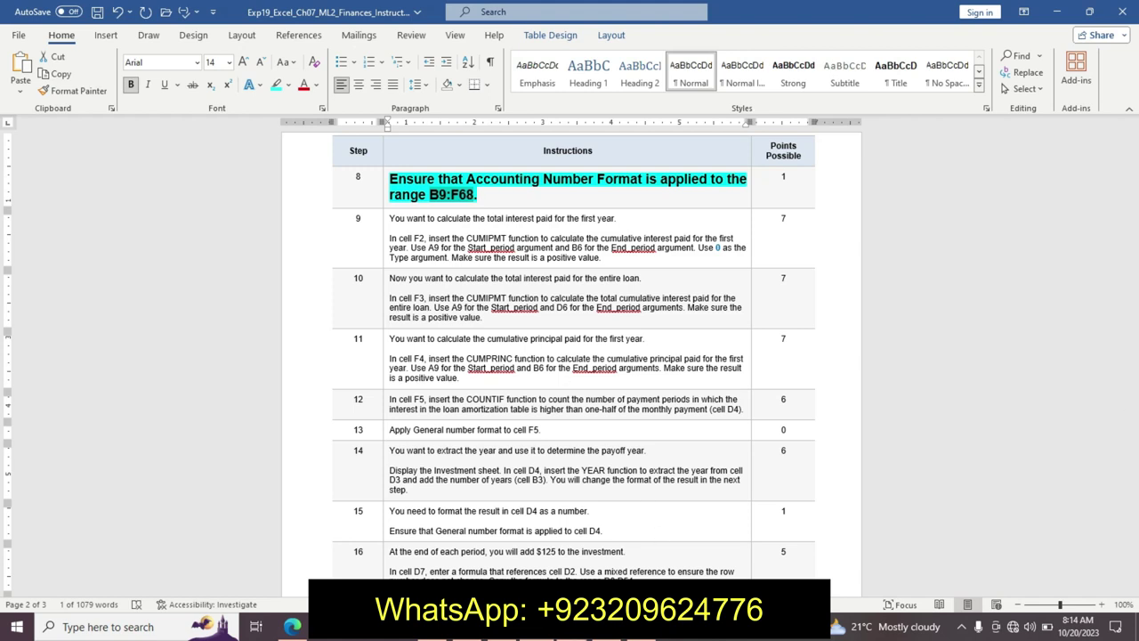
{"action": "key", "text": "alt+Tab"}
{"action": "left_click", "coordinate": [46, 129]}
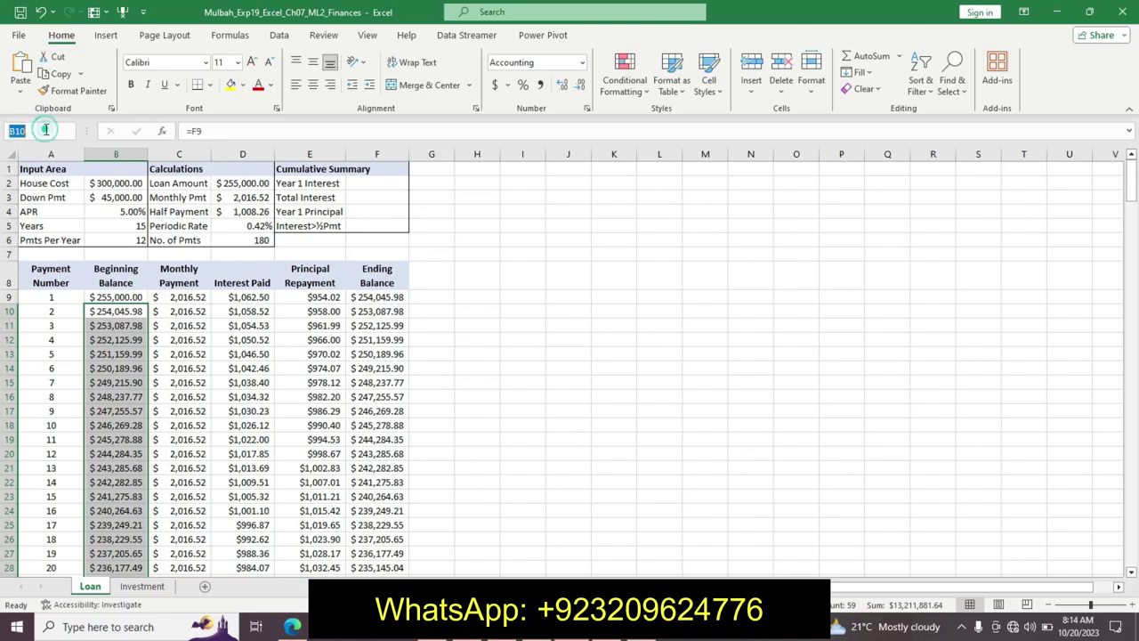
{"action": "key", "text": "BackSpace"}
{"action": "type", "text": "B9:F68"}
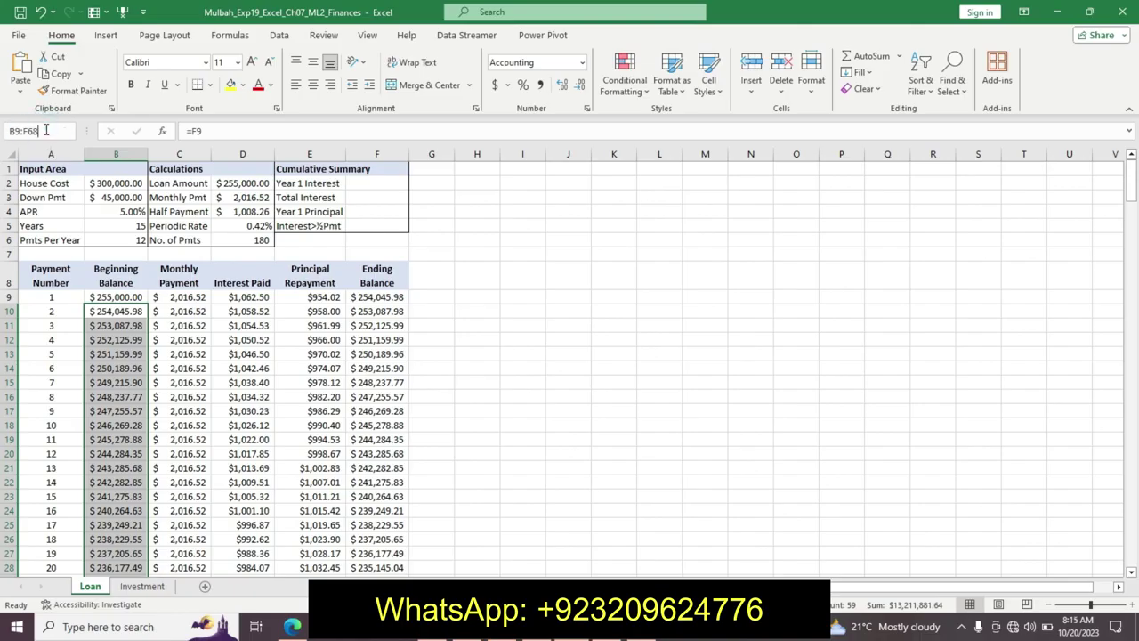
{"action": "key", "text": "Return"}
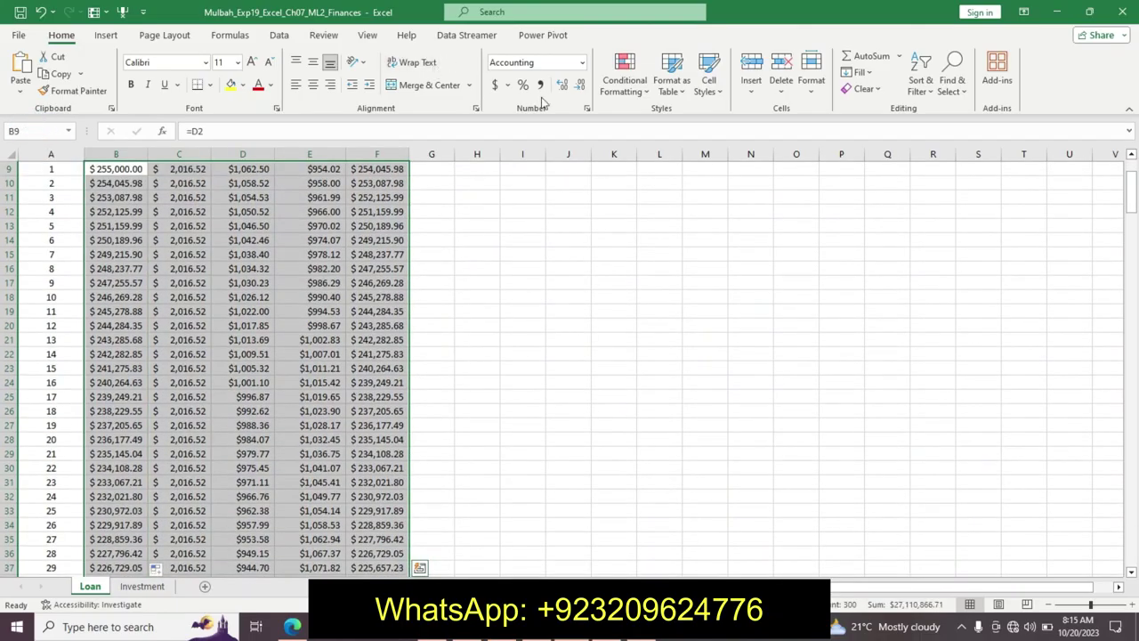
{"action": "left_click", "coordinate": [495, 87]}
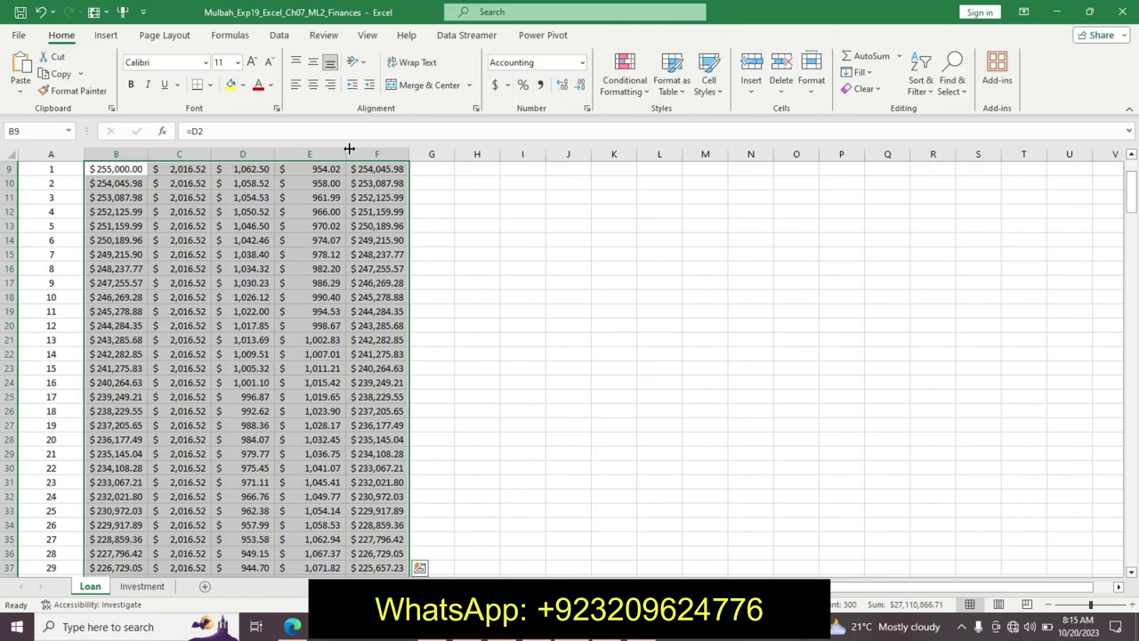
Switch to Word and undo the highlighting, bold and font size applied to the step 8 instruction.
{"action": "left_click", "coordinate": [532, 626]}
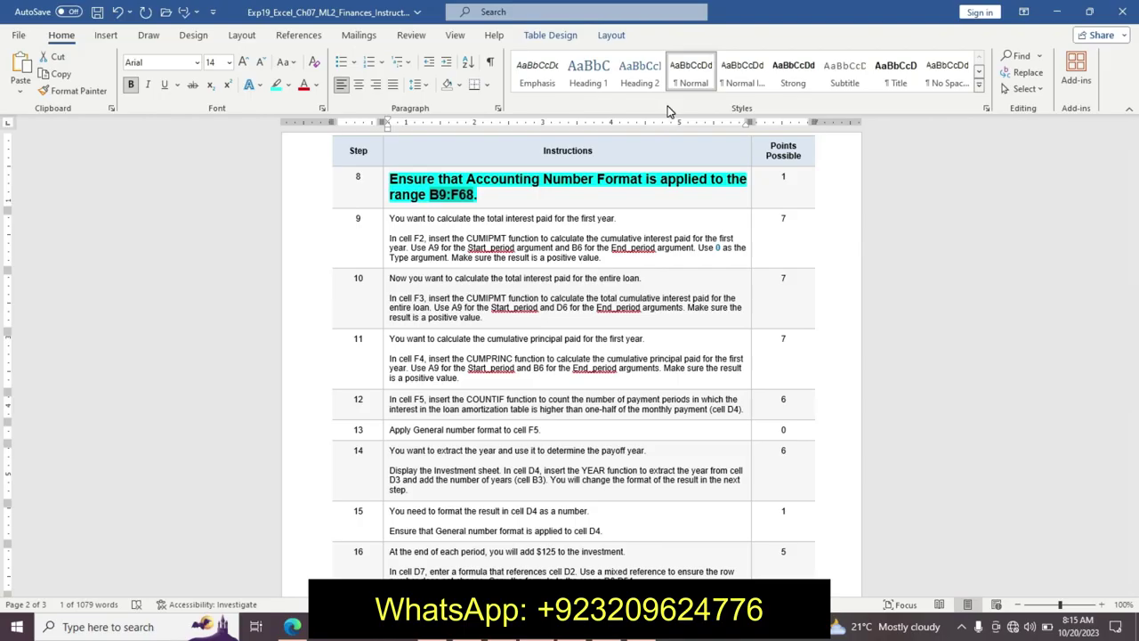
{"action": "key", "text": "ctrl+z"}
{"action": "key", "text": "ctrl+z"}
{"action": "key", "text": "ctrl+z"}
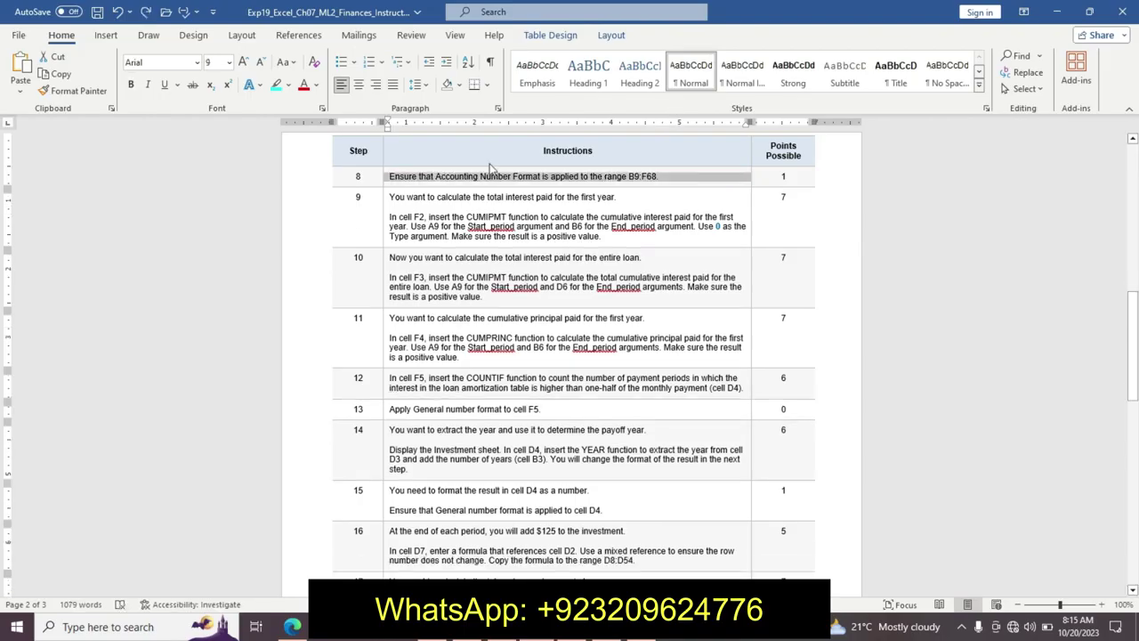
Highlight step 9's opening sentence about the total interest paid for the first year in yellow.
{"action": "left_click_drag", "start_coordinate": [391, 197], "coordinate": [603, 237]}
{"action": "left_click", "coordinate": [415, 200]}
{"action": "left_click", "coordinate": [479, 179]}
{"action": "left_click", "coordinate": [451, 187]}
Format step 9's CUMIPMT instruction paragraph as 12 pt bold with turquoise highlighting.
{"action": "left_click", "coordinate": [392, 222]}
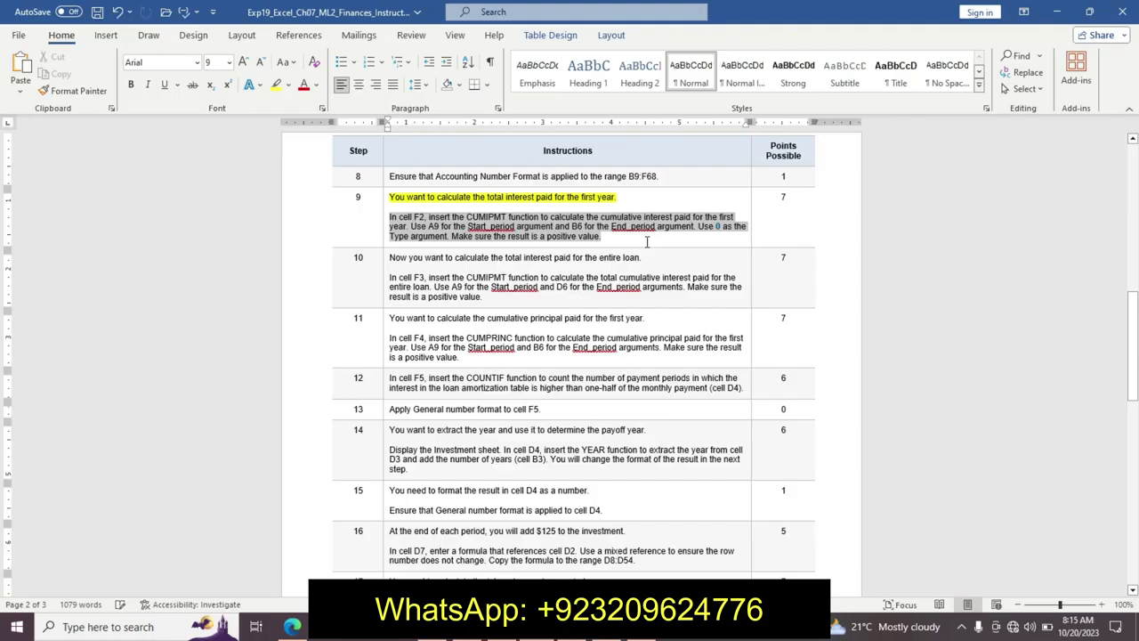
{"action": "left_click", "coordinate": [724, 196]}
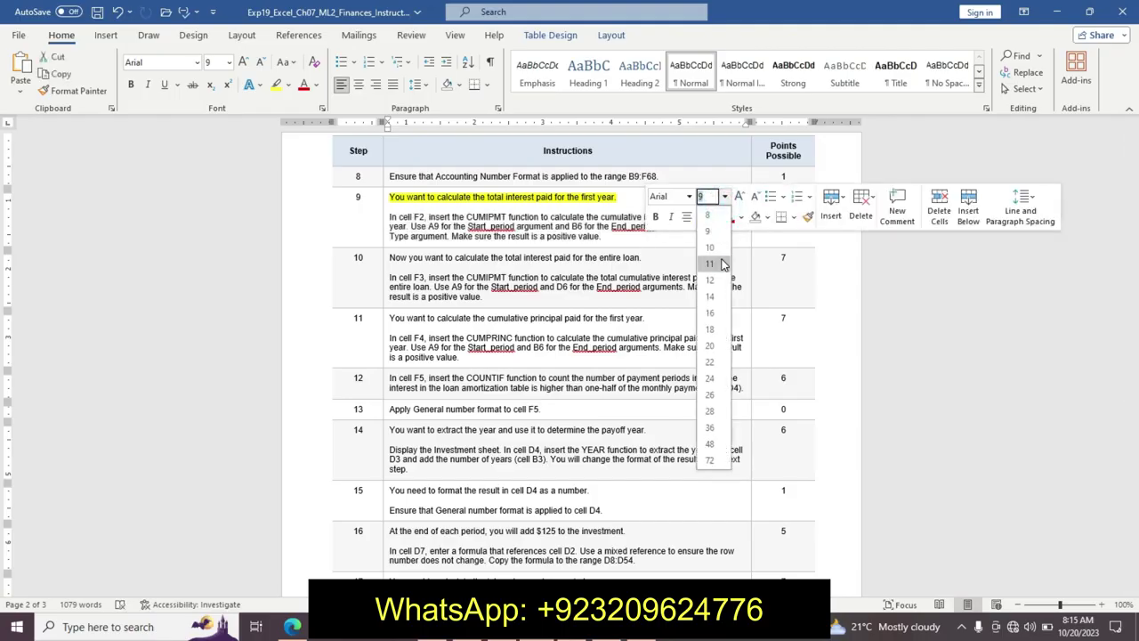
{"action": "left_click", "coordinate": [719, 277]}
{"action": "left_click", "coordinate": [655, 217]}
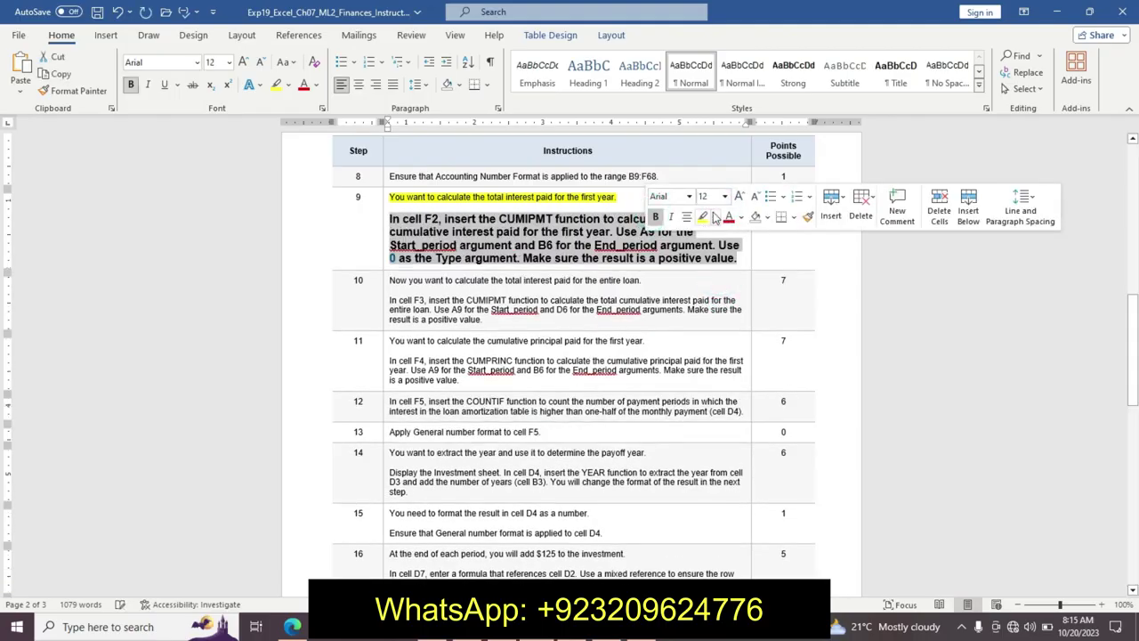
{"action": "left_click", "coordinate": [715, 218]}
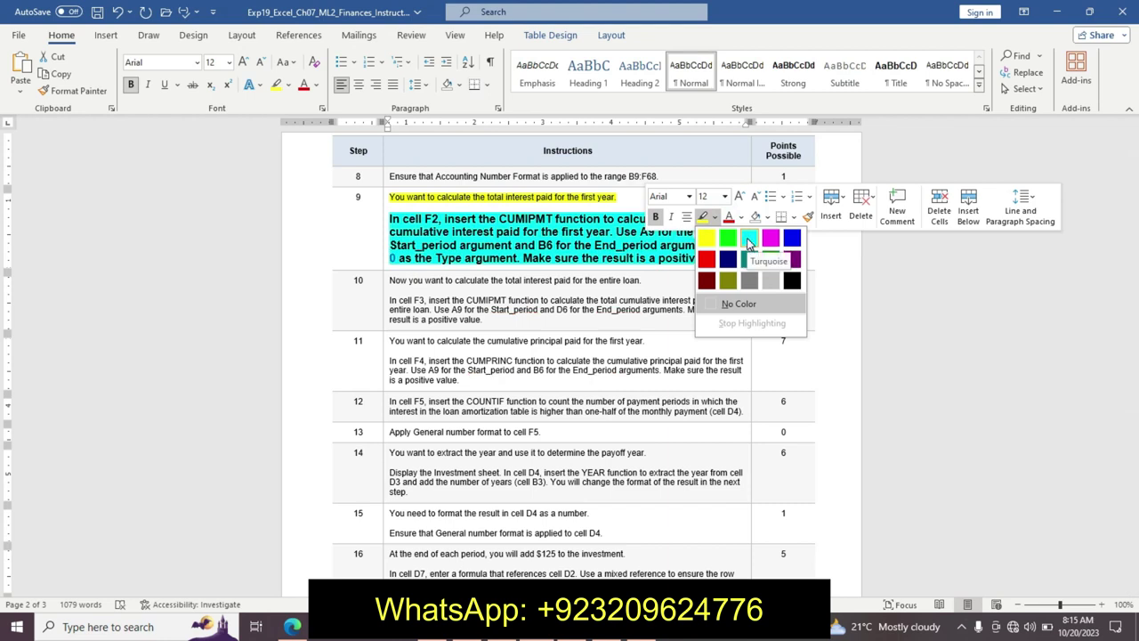
{"action": "left_click", "coordinate": [748, 240]}
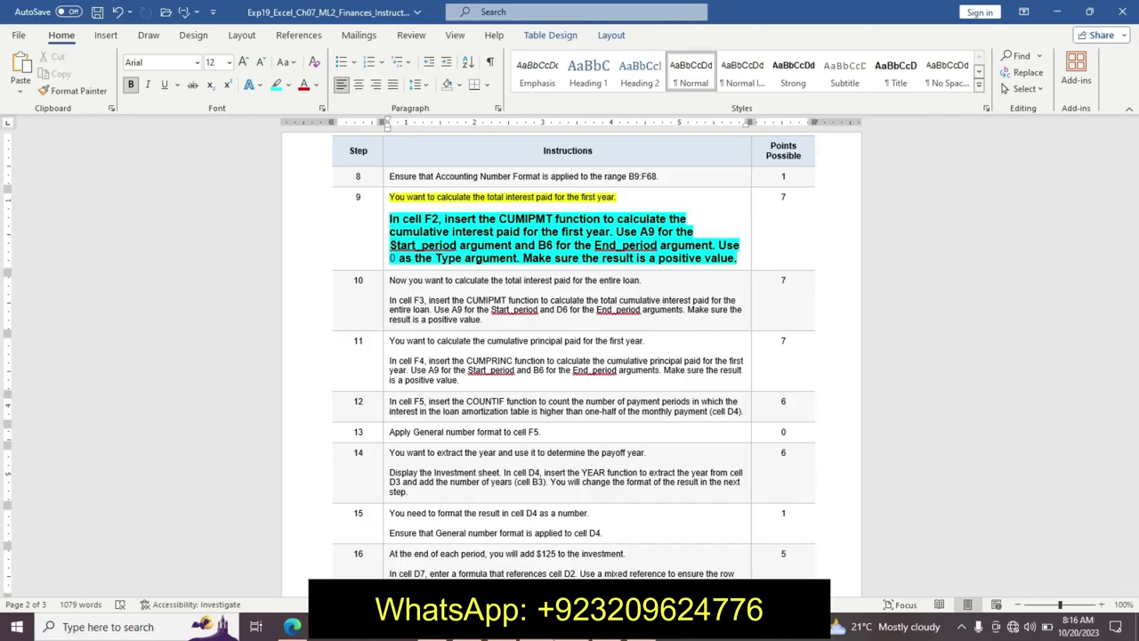
Switch to Excel and start a negated CUMIPMT formula in cell F2 of the Loan sheet for the Year 1 interest.
{"action": "key", "text": "alt+Tab"}
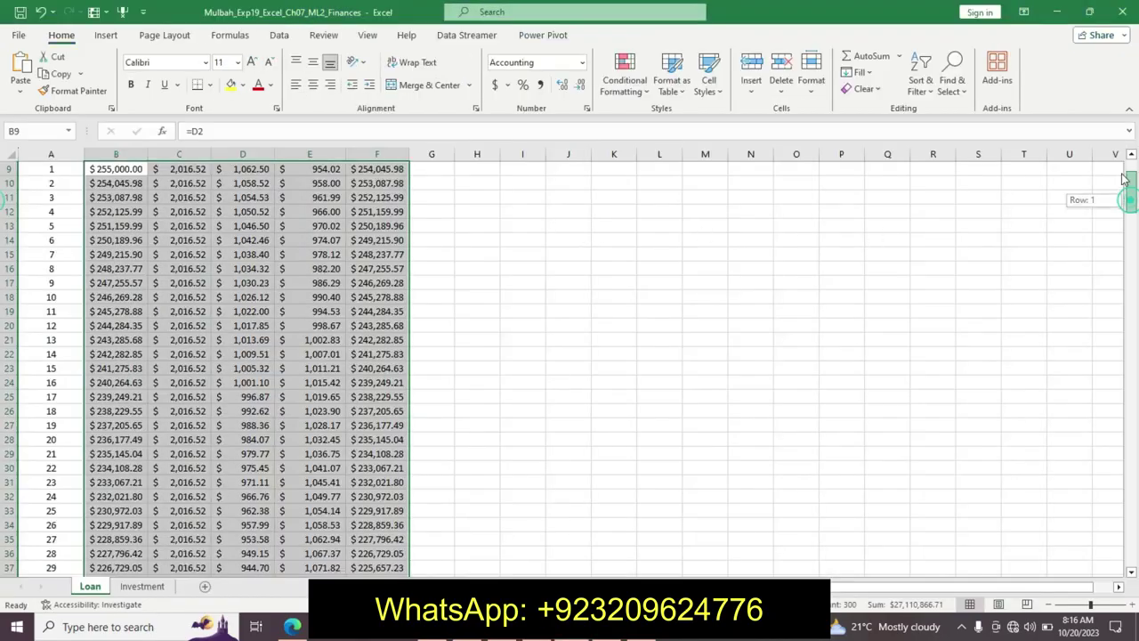
{"action": "scroll", "coordinate": [1103, 191], "scroll_direction": "up", "scroll_amount": 3}
{"action": "left_click", "coordinate": [389, 184]}
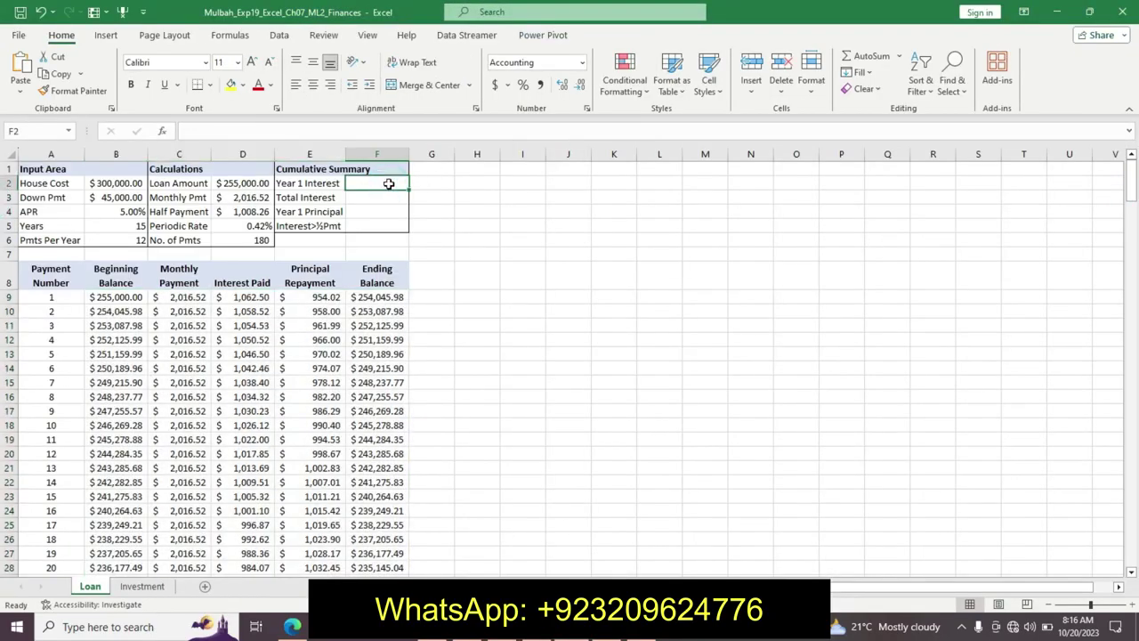
{"action": "type", "text": "="}
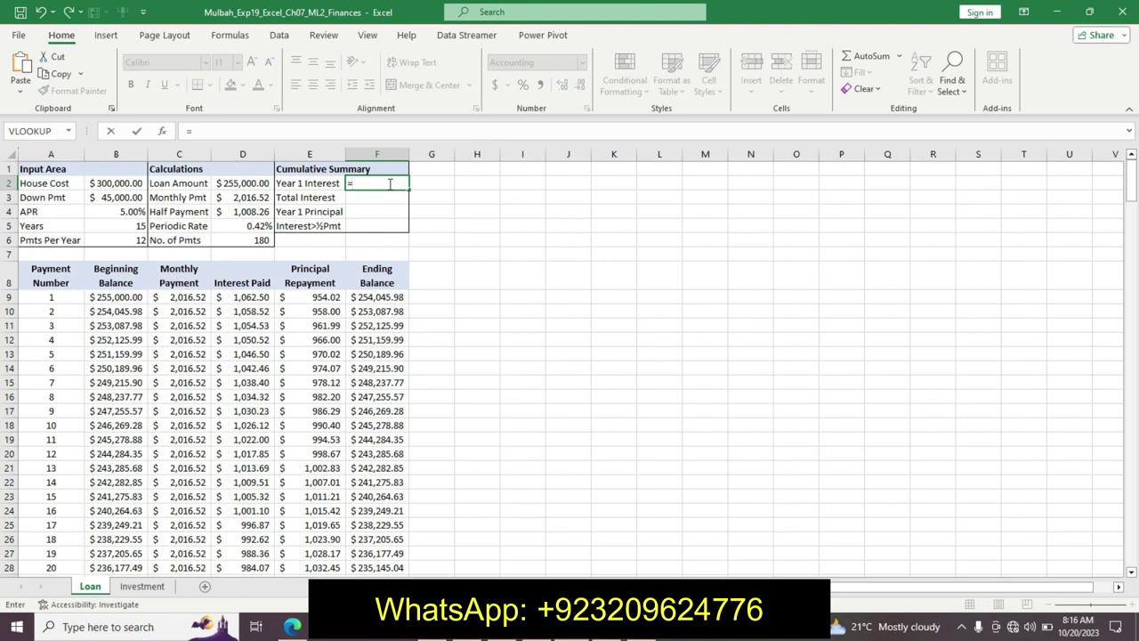
{"action": "type", "text": "C"}
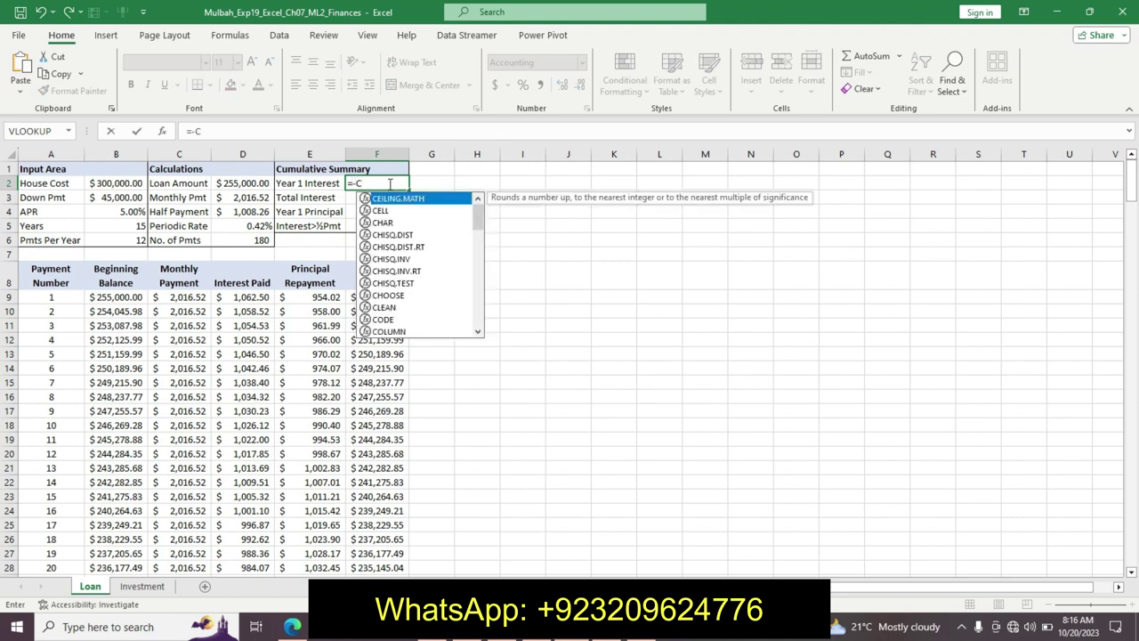
{"action": "type", "text": "UM"}
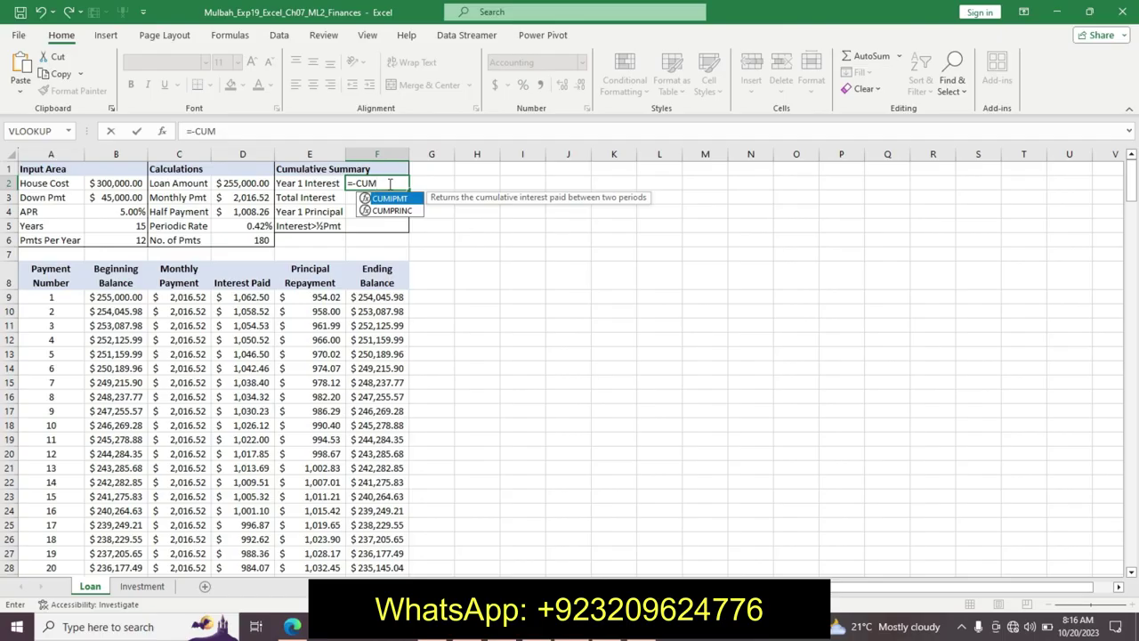
{"action": "type", "text": "I"}
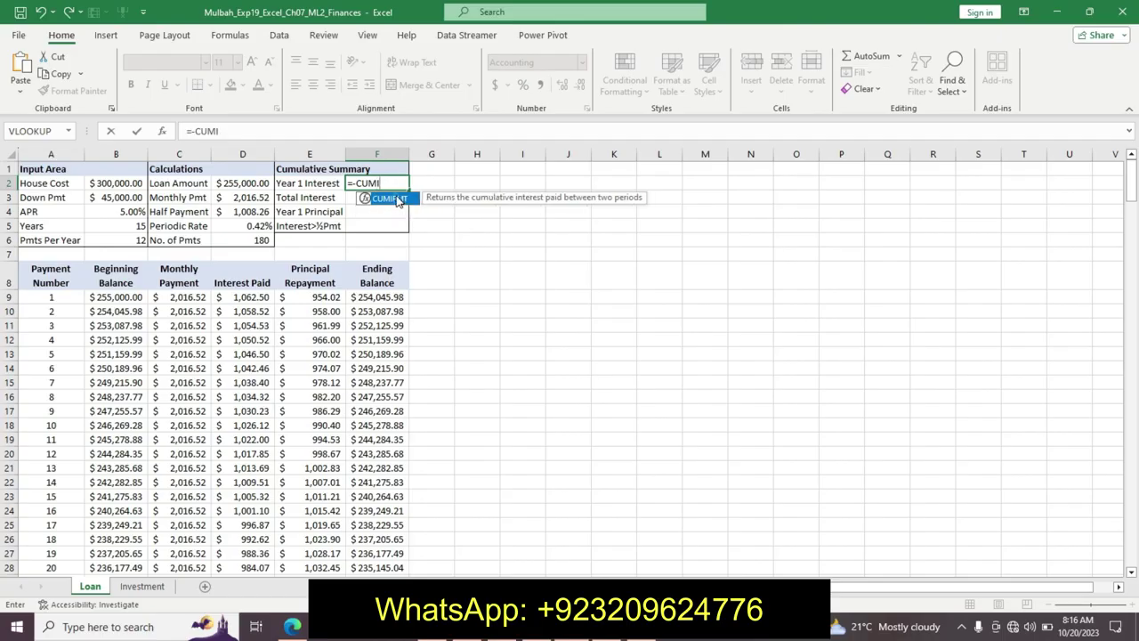
{"action": "double_click", "coordinate": [398, 200]}
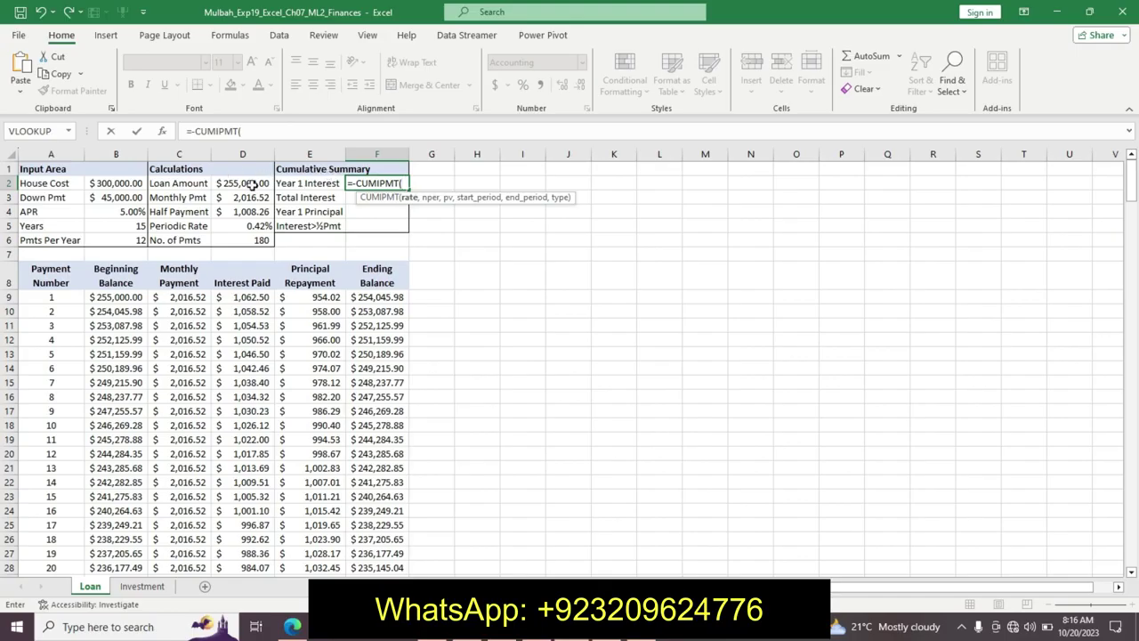
Complete the F2 formula as =-CUMIPMT(D5,D6,D2,A9,B6,0) and enter it.
{"action": "left_click", "coordinate": [243, 223]}
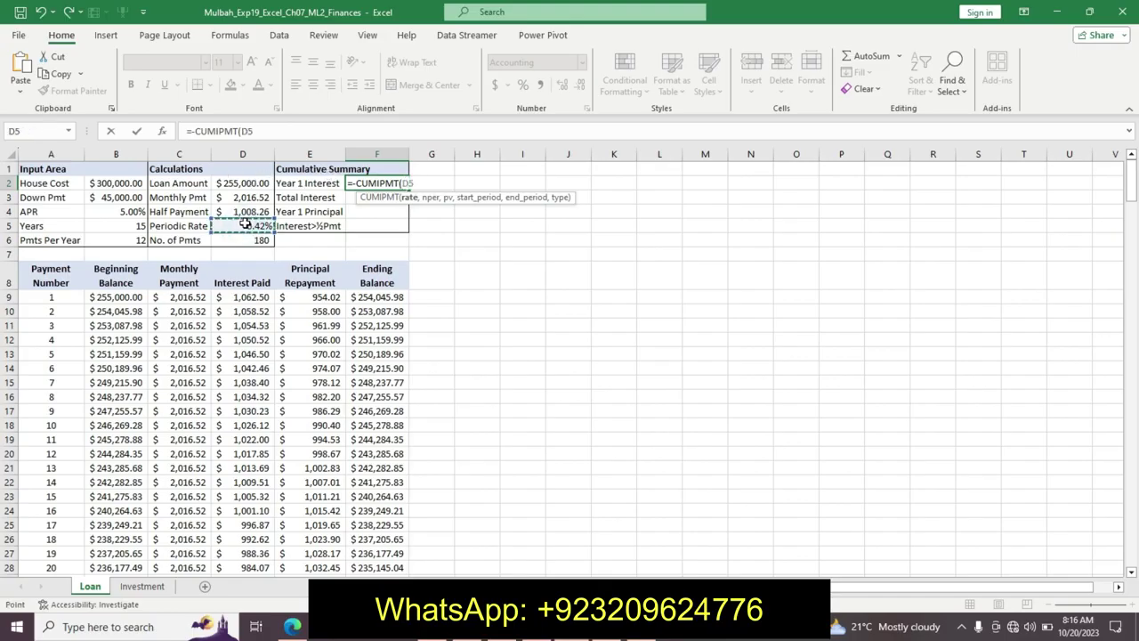
{"action": "type", "text": ","}
{"action": "left_click", "coordinate": [251, 236]}
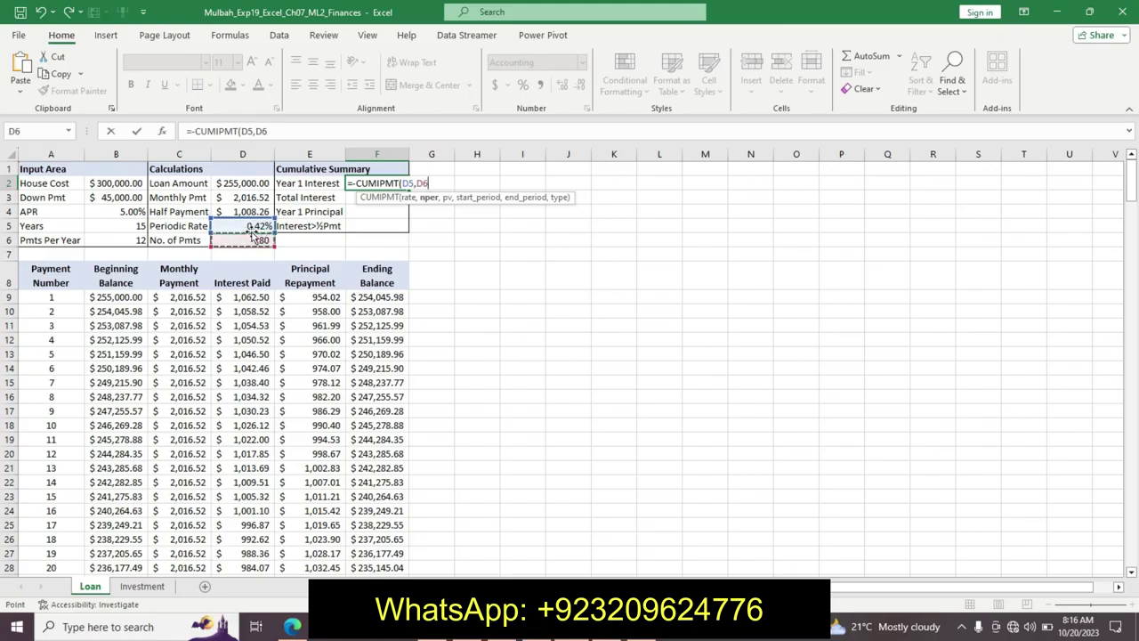
{"action": "type", "text": ","}
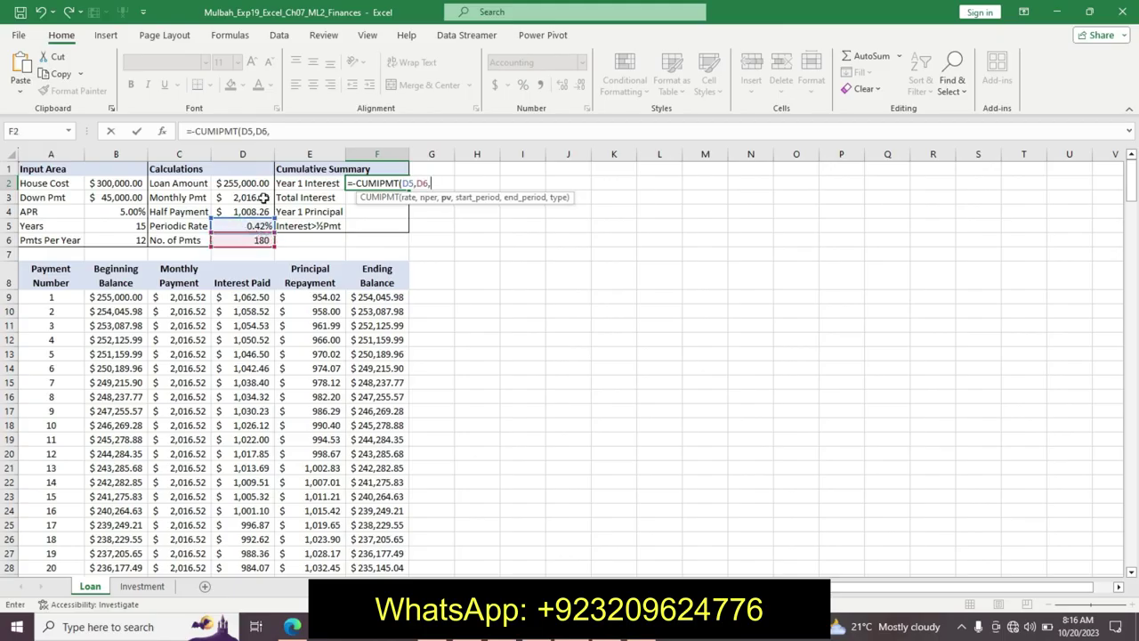
{"action": "left_click", "coordinate": [258, 183]}
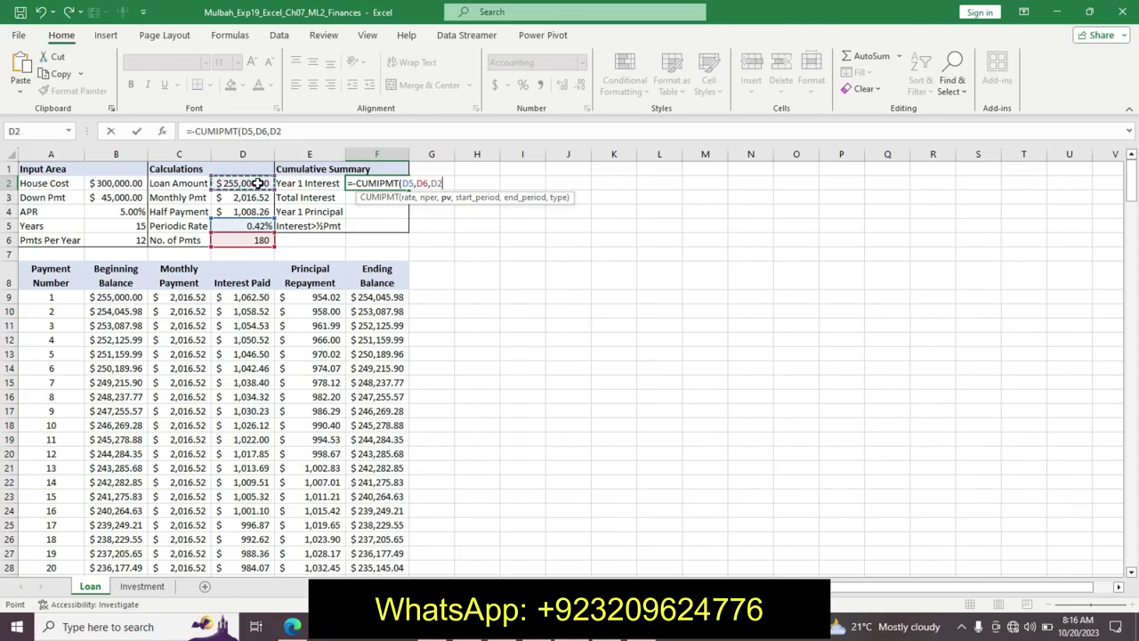
{"action": "type", "text": ","}
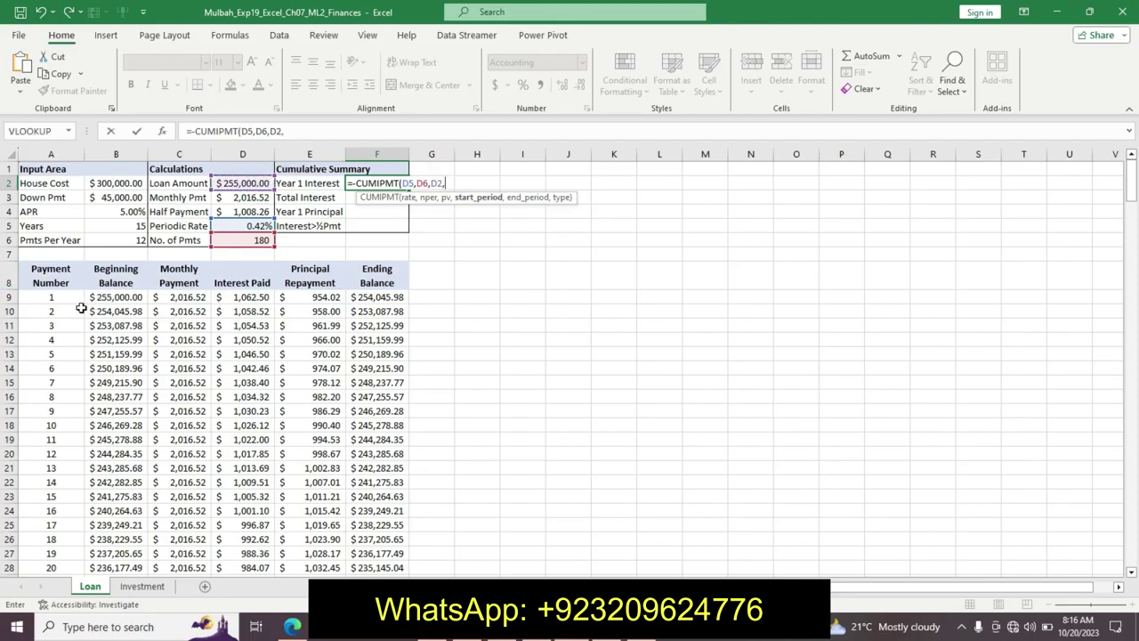
{"action": "left_click", "coordinate": [76, 299]}
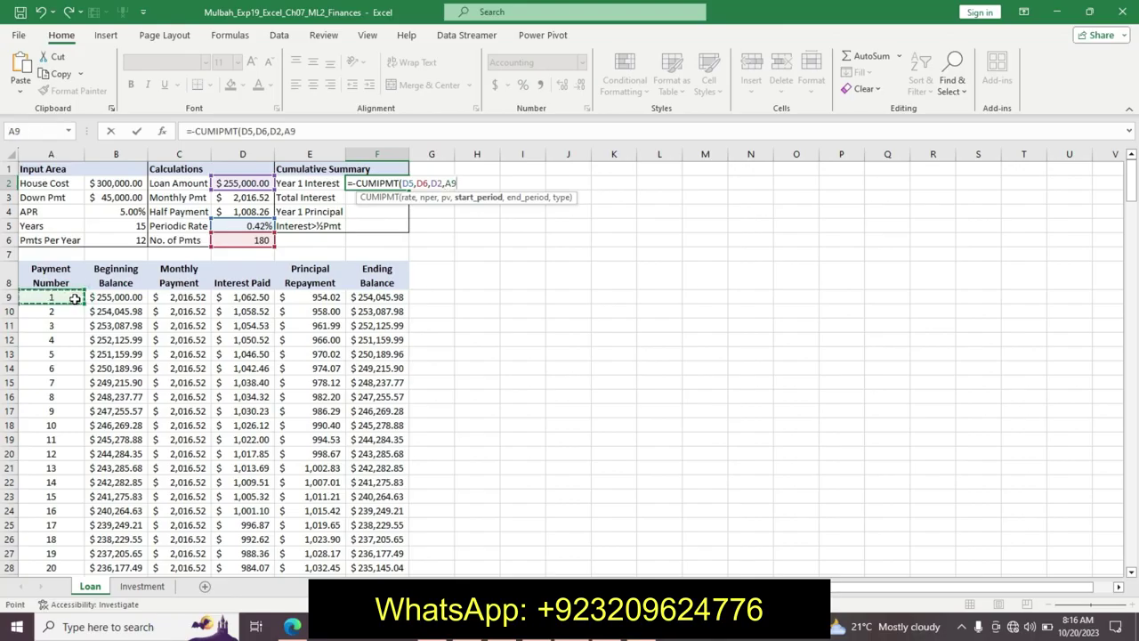
{"action": "type", "text": ","}
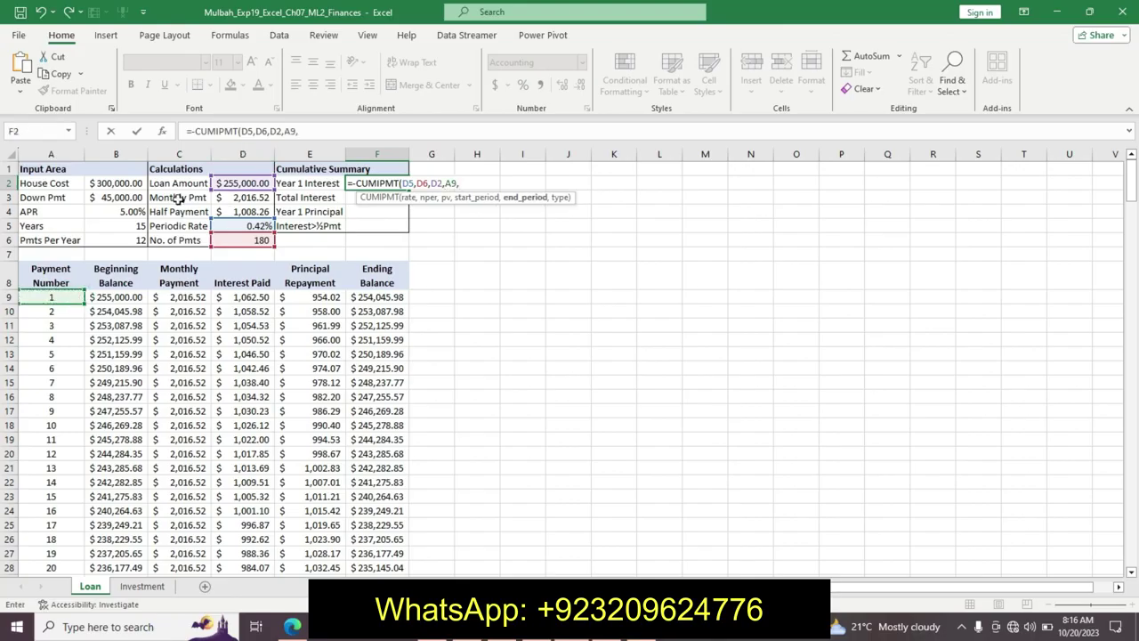
{"action": "left_click", "coordinate": [125, 239]}
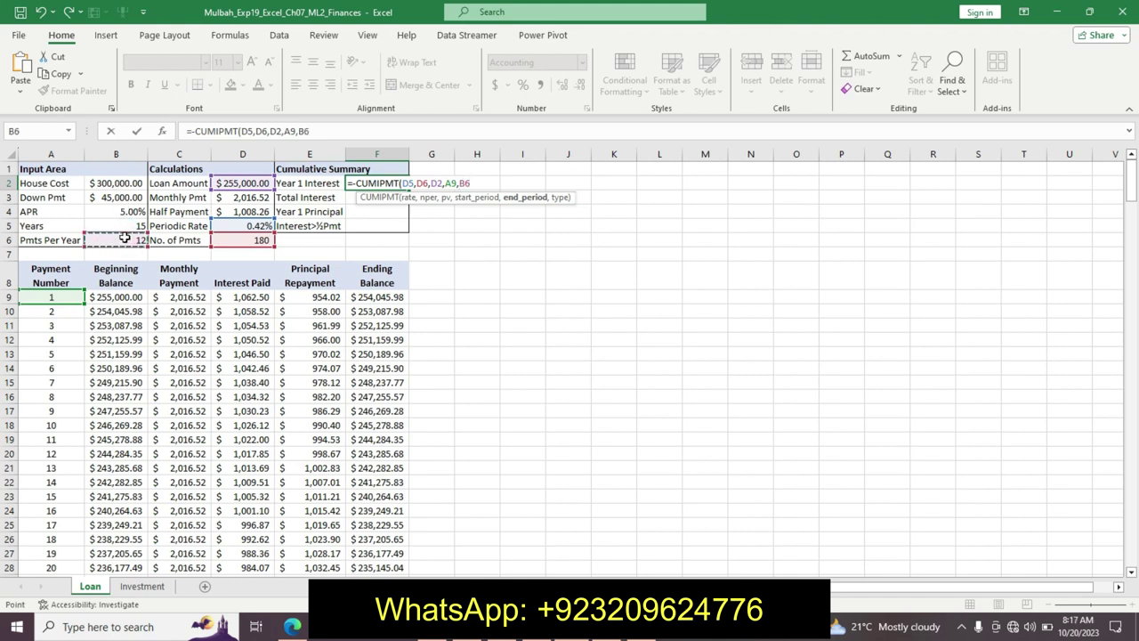
{"action": "type", "text": ",0"}
{"action": "key", "text": "Return"}
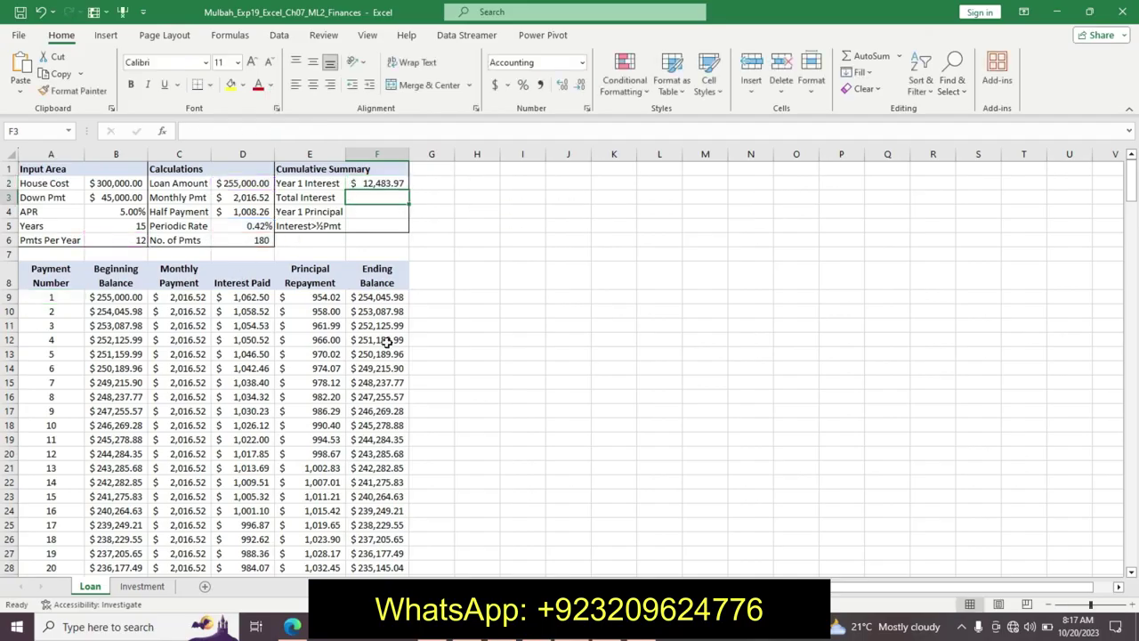
Switch to Word and undo the highlighting, bold and font size applied to the step 9 instructions.
{"action": "key", "text": "alt+Tab"}
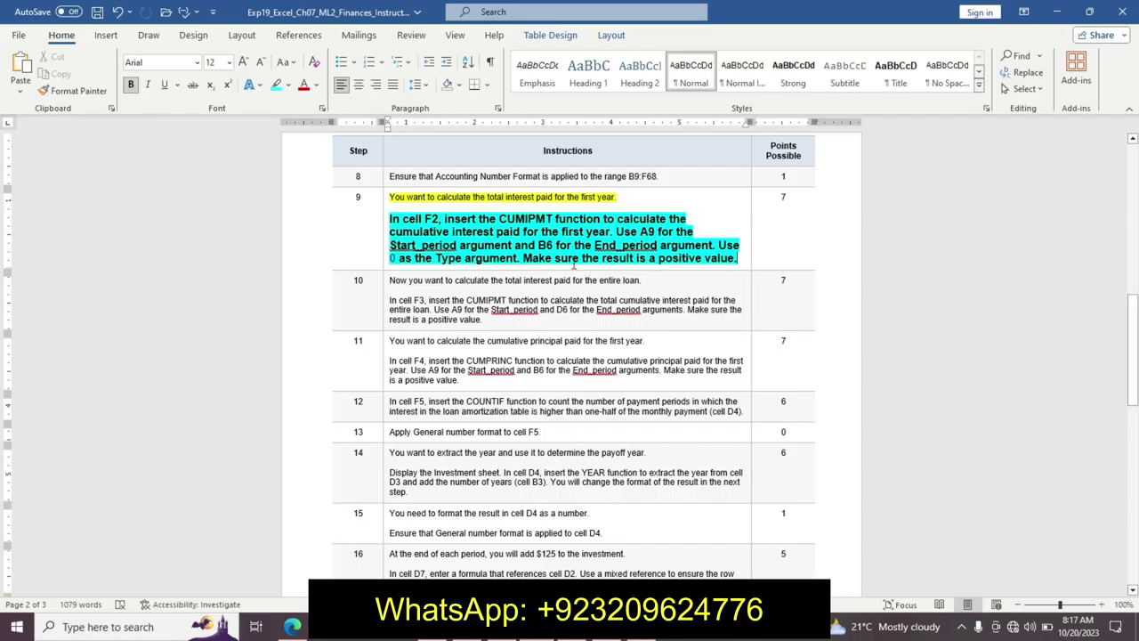
{"action": "key", "text": "ctrl+z"}
{"action": "key", "text": "ctrl+z"}
{"action": "key", "text": "ctrl+z"}
{"action": "key", "text": "ctrl+z"}
{"action": "key", "text": "ctrl+z"}
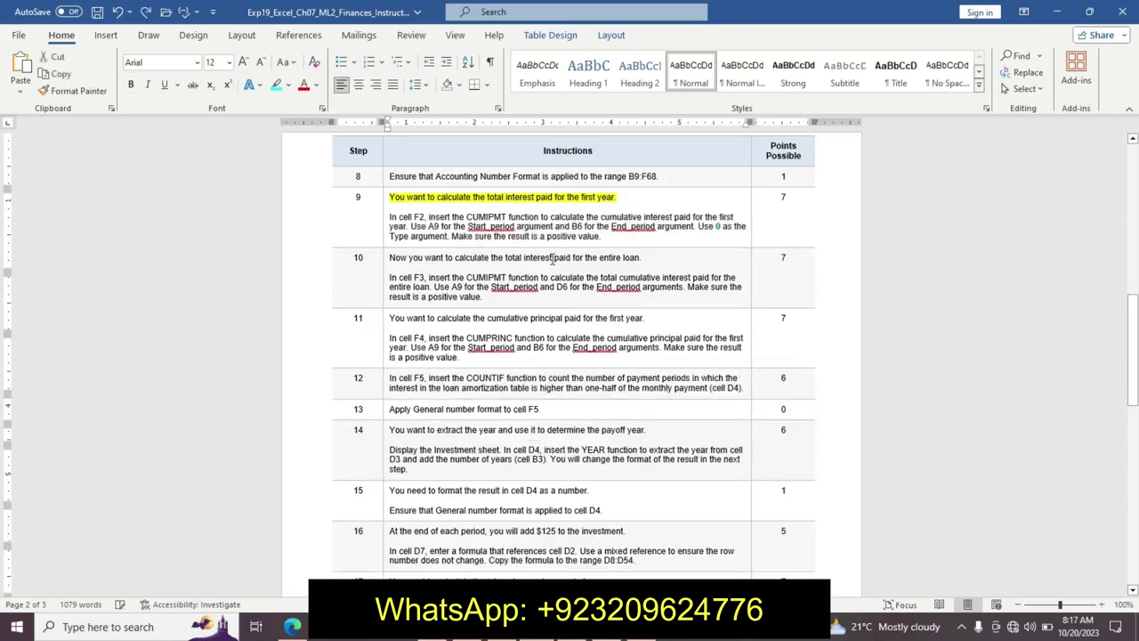
Highlight step 10's opening sentence about the total interest paid for the entire loan in yellow.
{"action": "triple_click", "coordinate": [395, 260]}
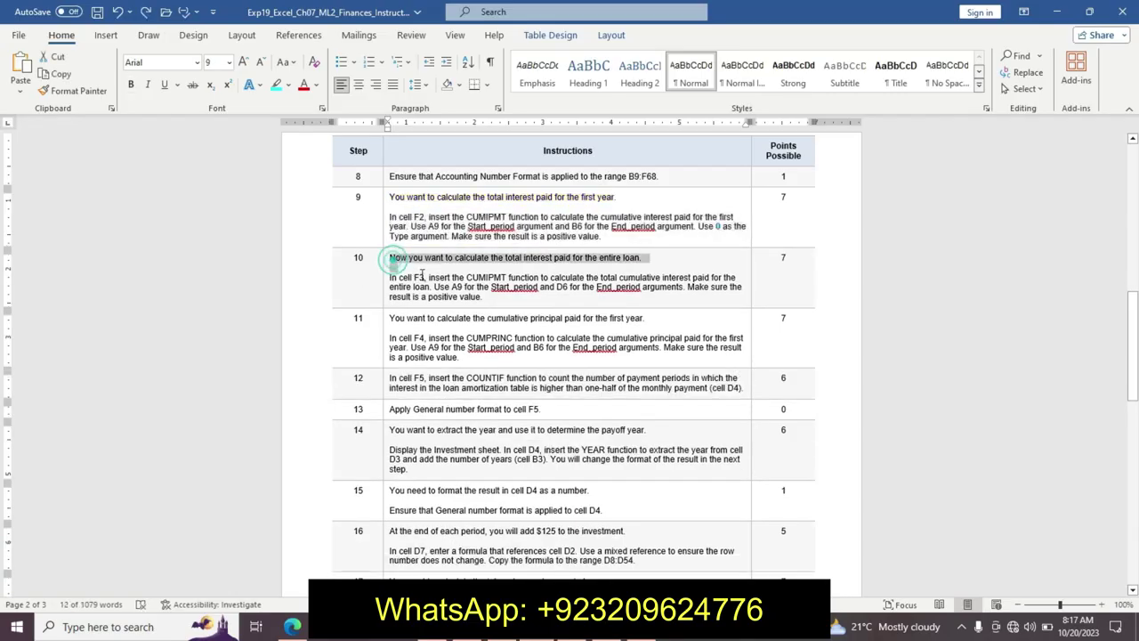
{"action": "left_click", "coordinate": [397, 262]}
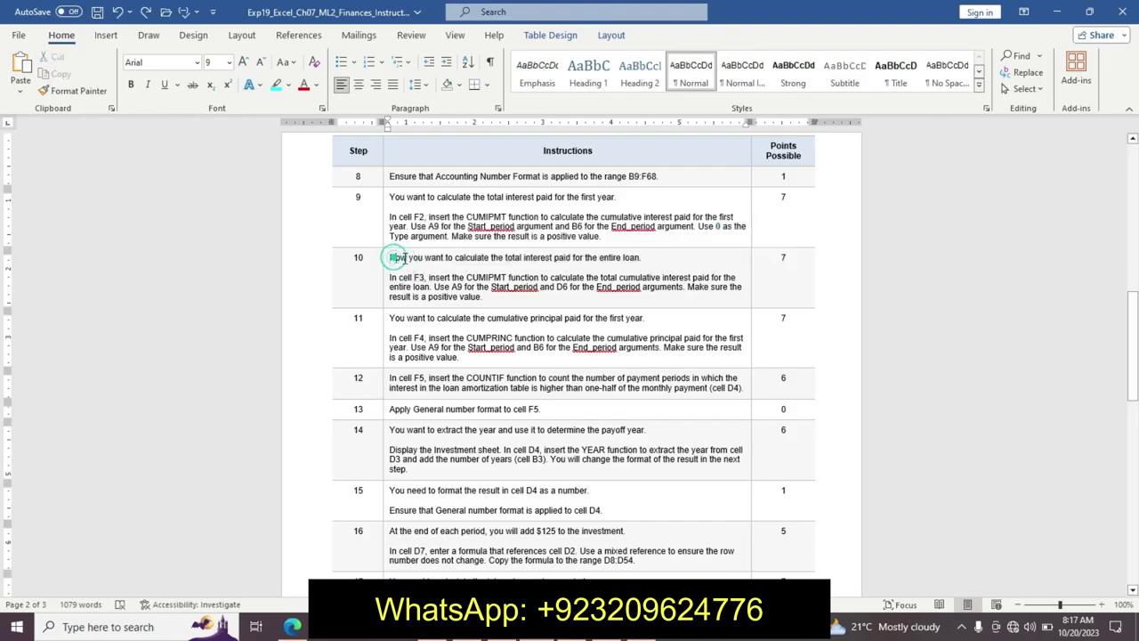
{"action": "triple_click", "coordinate": [394, 258]}
{"action": "left_click", "coordinate": [482, 238]}
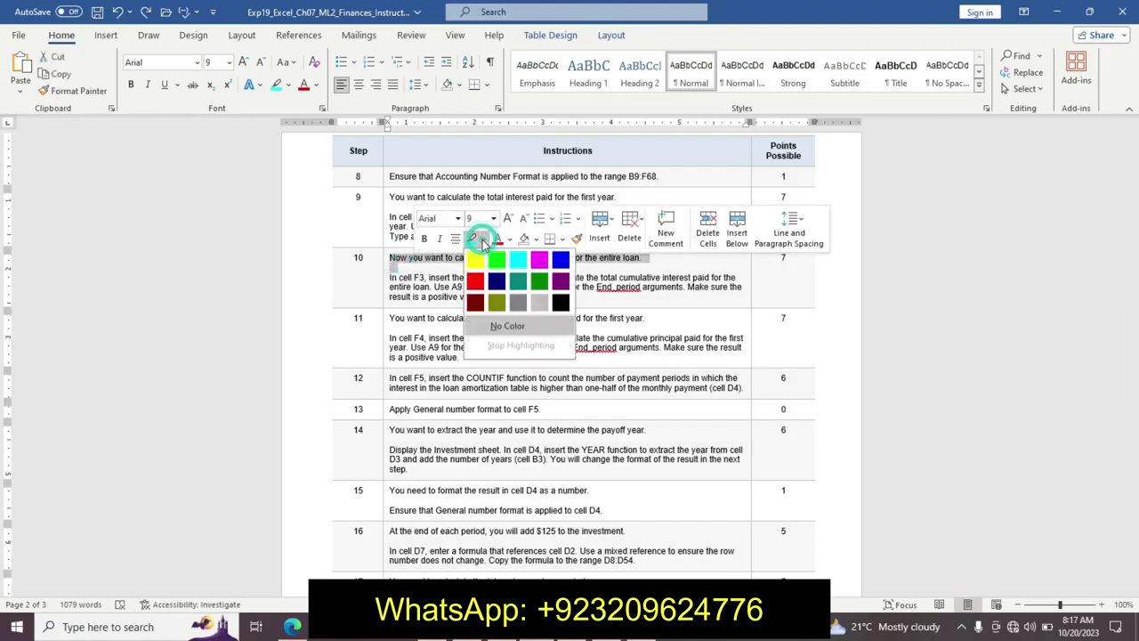
{"action": "left_click", "coordinate": [468, 254]}
Format step 10's CUMIPMT instruction paragraph in 12-point bold with turquoise highlighting.
{"action": "left_click_drag", "start_coordinate": [390, 277], "coordinate": [486, 296]}
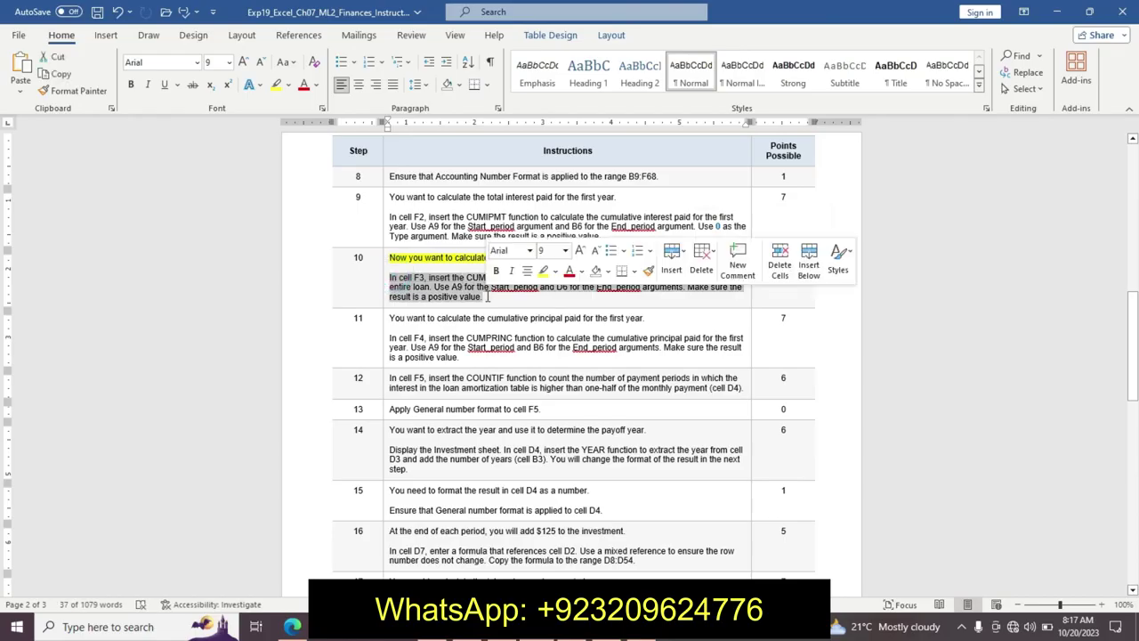
{"action": "left_click", "coordinate": [565, 251]}
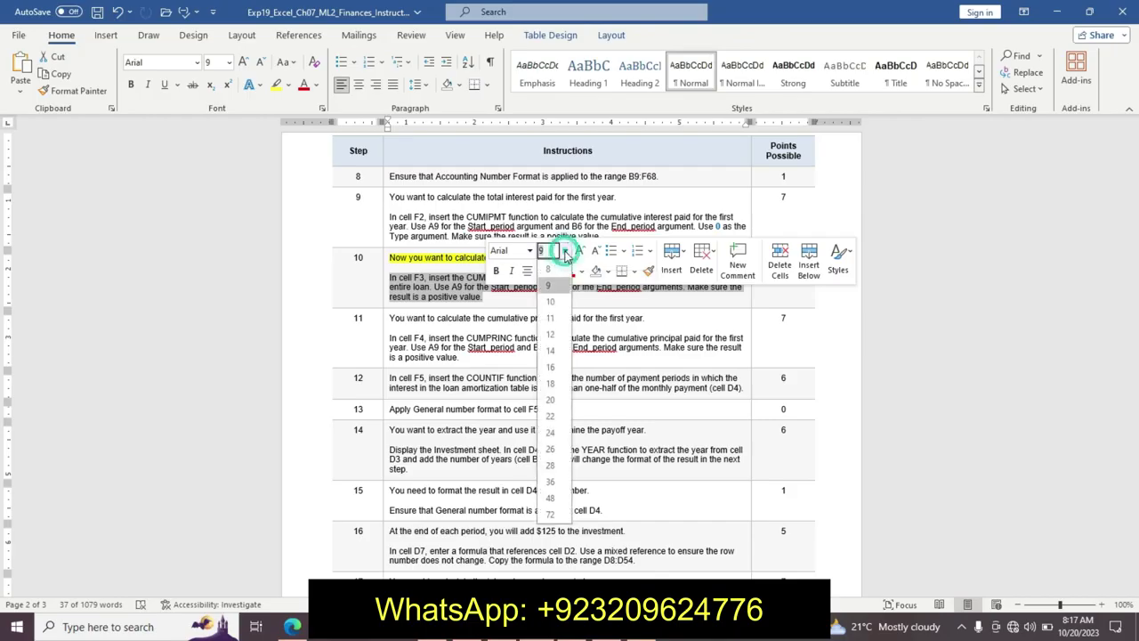
{"action": "left_click", "coordinate": [556, 341]}
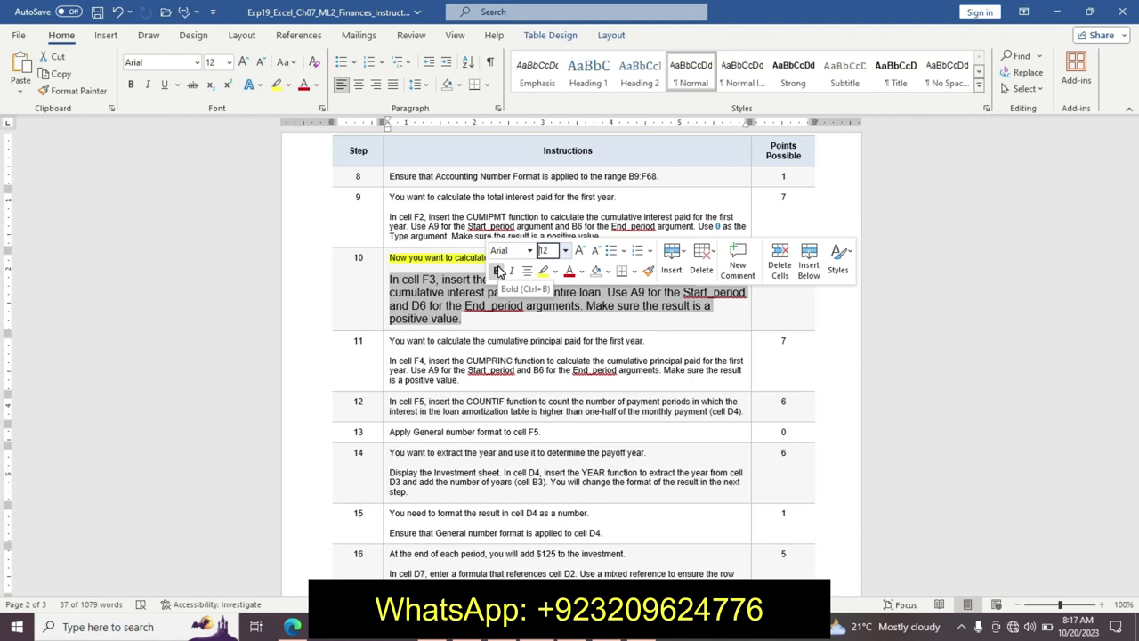
{"action": "left_click", "coordinate": [498, 271]}
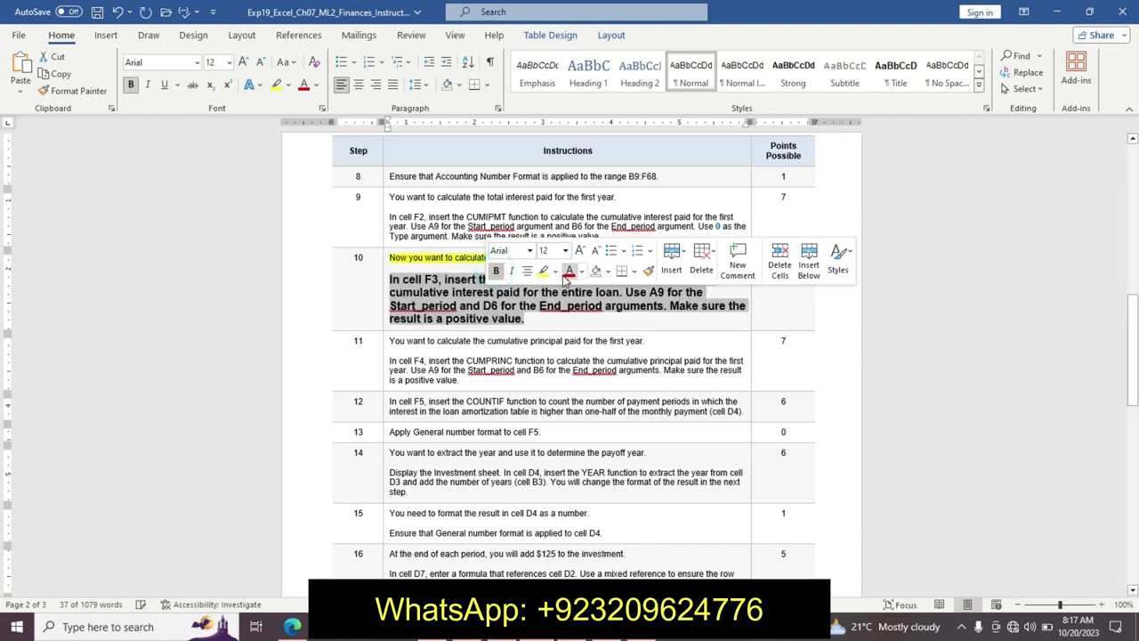
{"action": "left_click", "coordinate": [554, 271]}
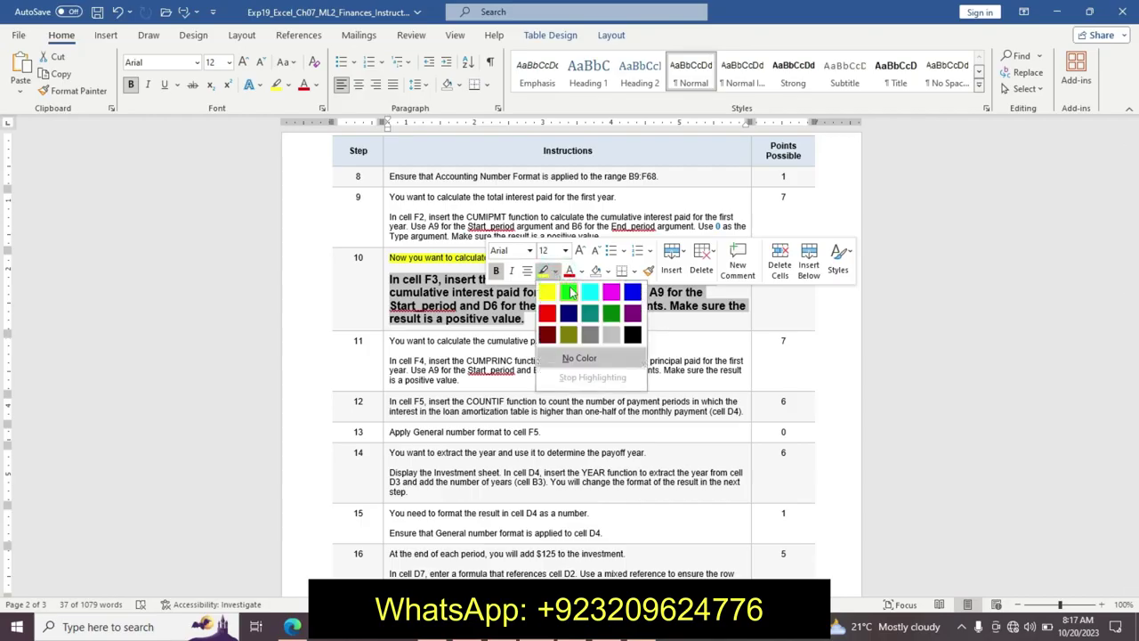
{"action": "left_click", "coordinate": [589, 292]}
{"action": "left_click", "coordinate": [440, 262]}
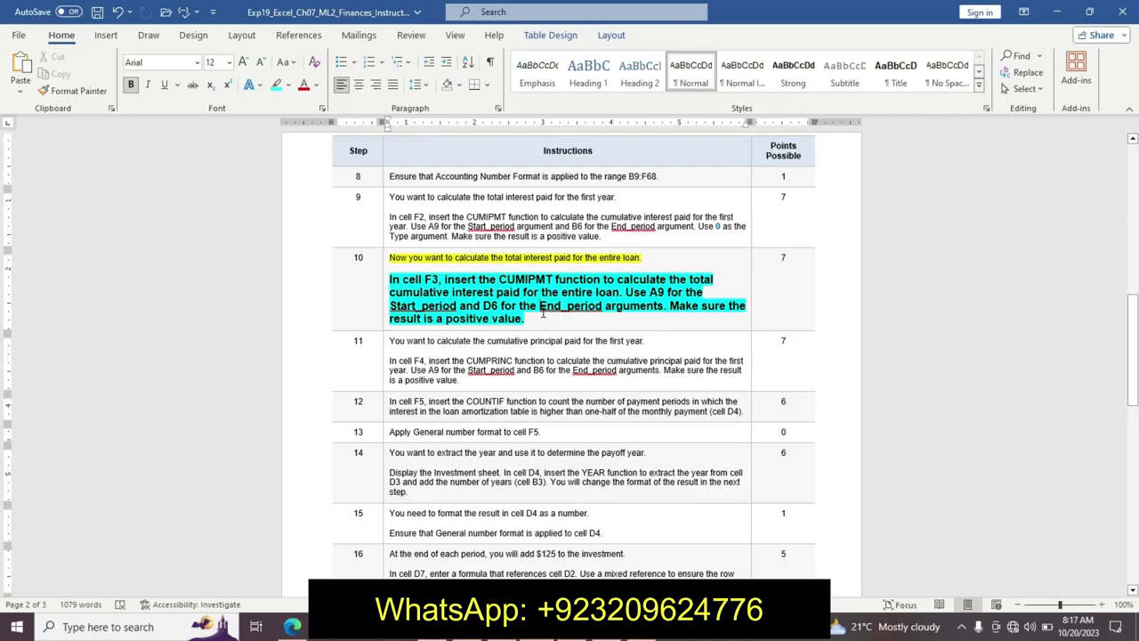
Switch to Excel and start a negated CUMIPMT formula in cell F3 of the Loan sheet for the total interest.
{"action": "key", "text": "alt+Tab"}
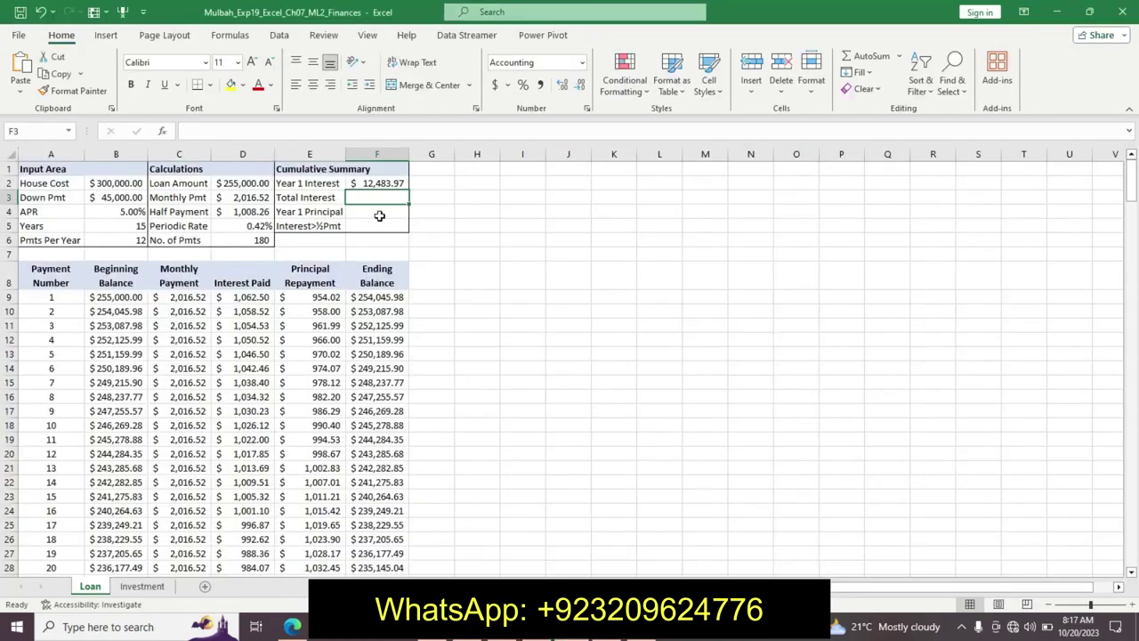
{"action": "type", "text": "=-"}
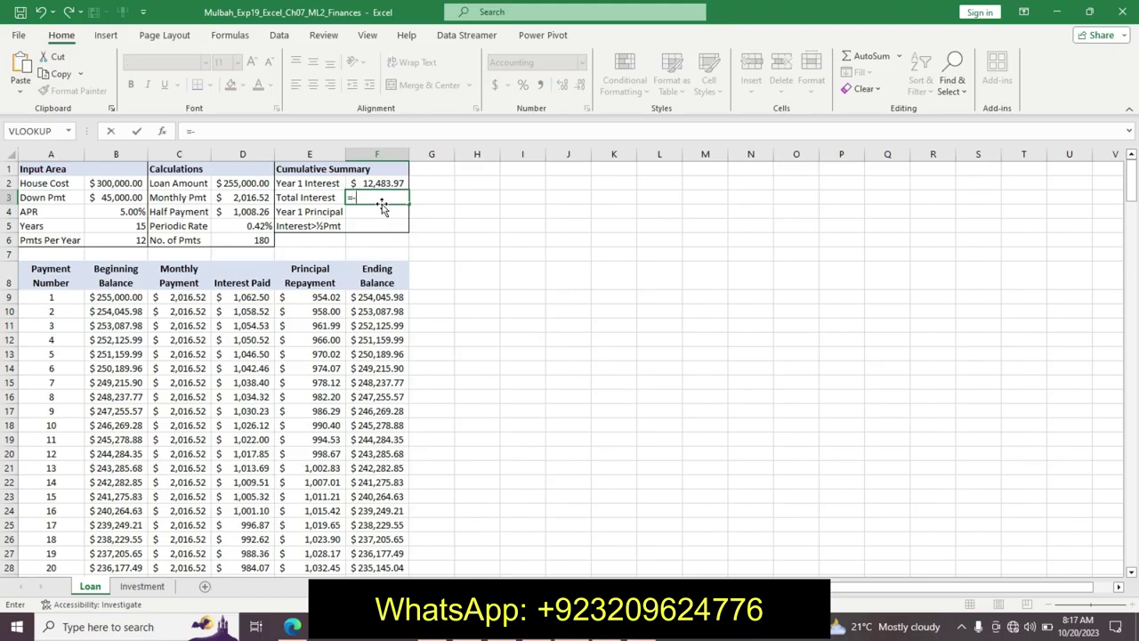
{"action": "type", "text": "C"}
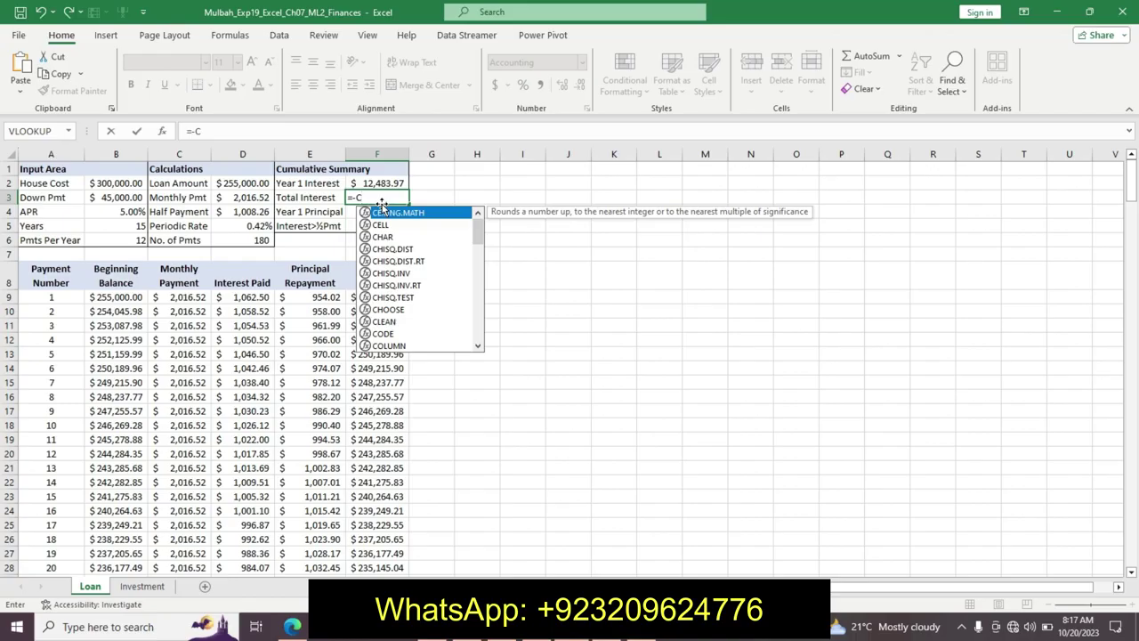
{"action": "type", "text": "UM"}
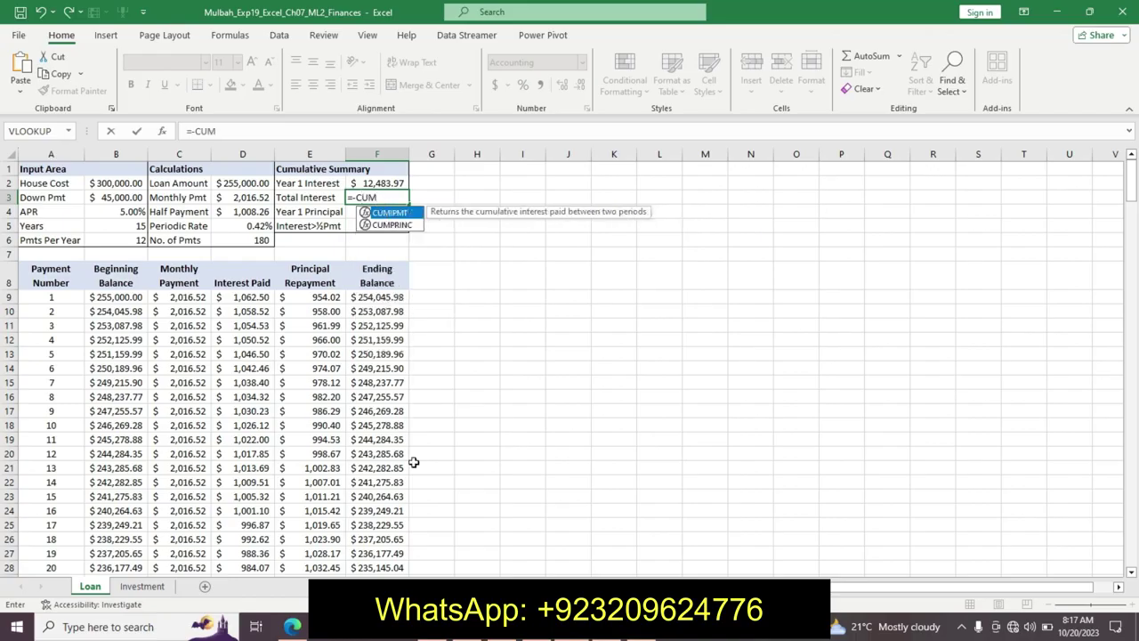
{"action": "key", "text": "alt+Tab"}
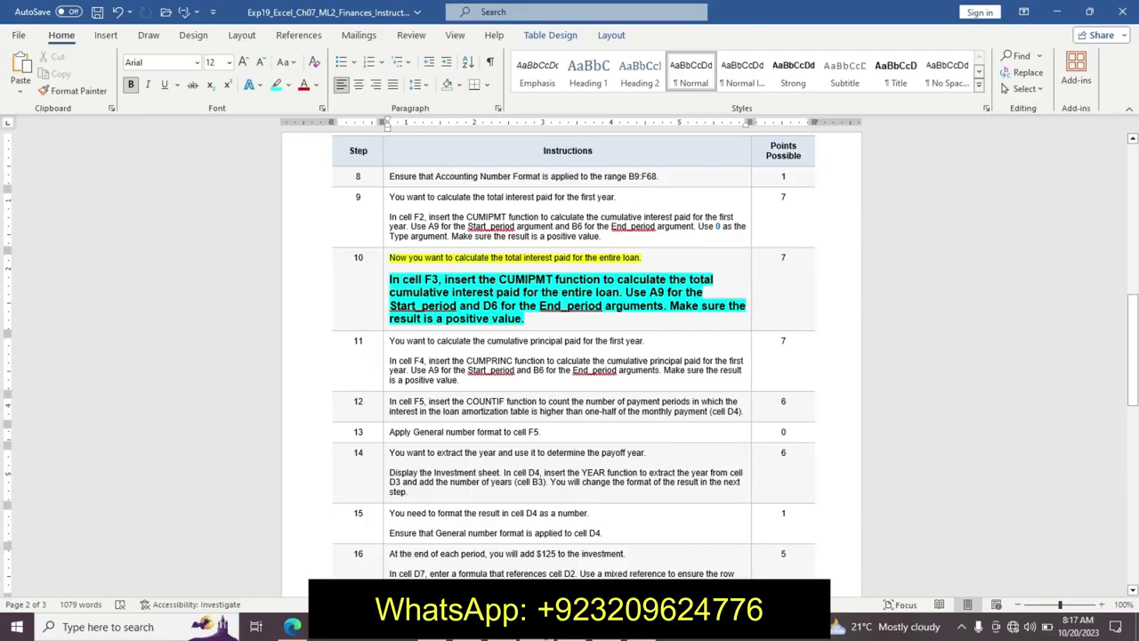
{"action": "key", "text": "alt+Tab"}
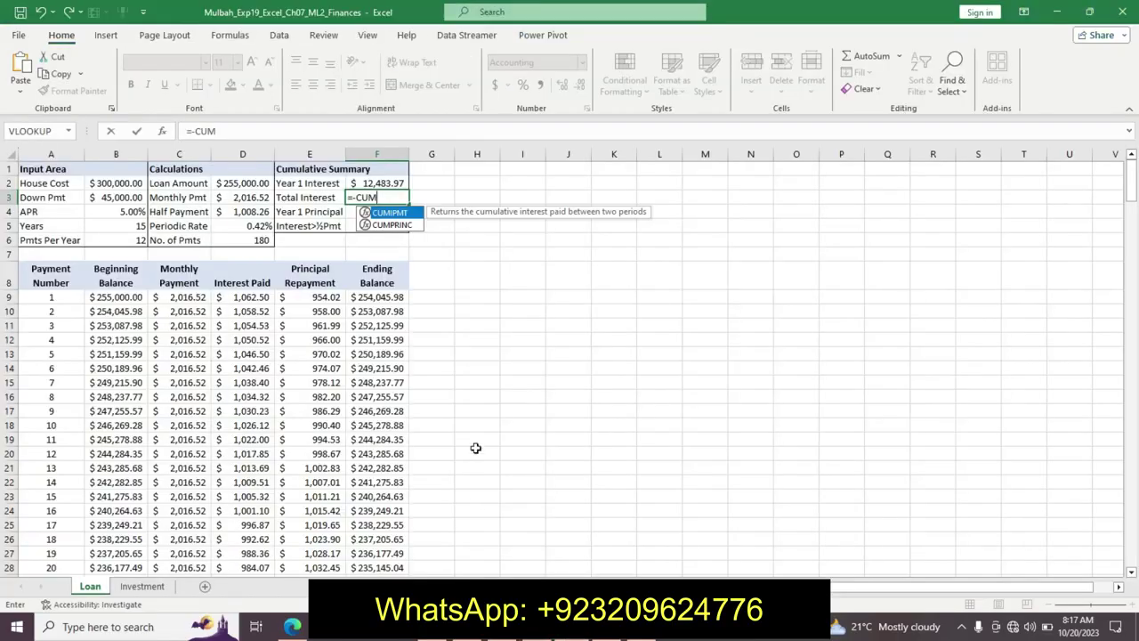
{"action": "double_click", "coordinate": [389, 213]}
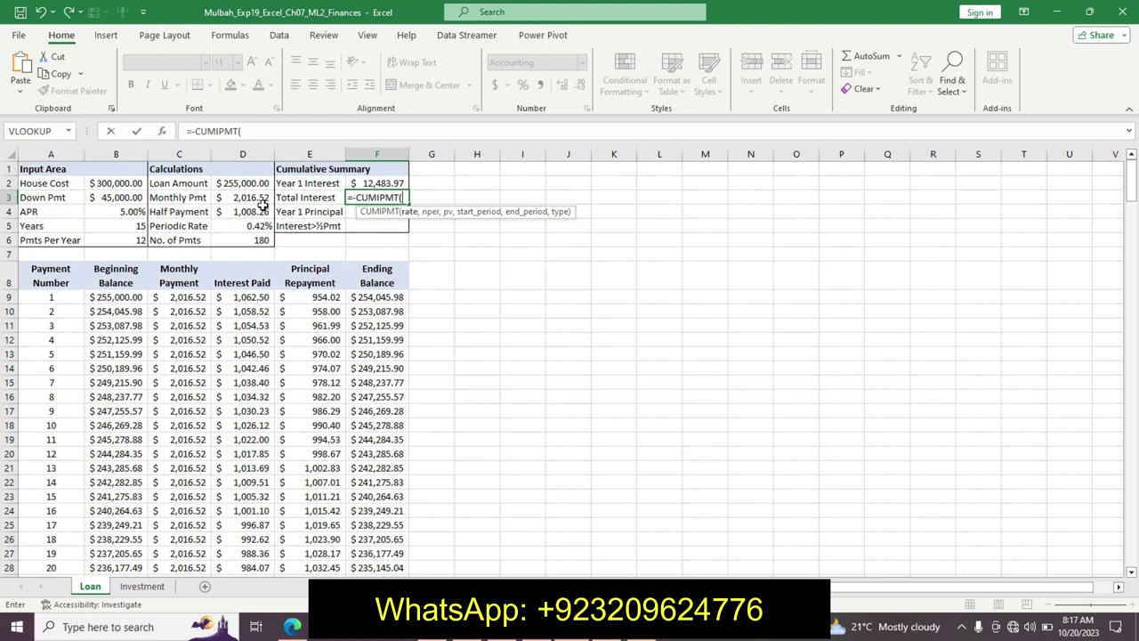
Complete the F3 formula as =-CUMIPMT(D5,D6,D2,A9,D6,0) and enter it.
{"action": "left_click", "coordinate": [234, 225]}
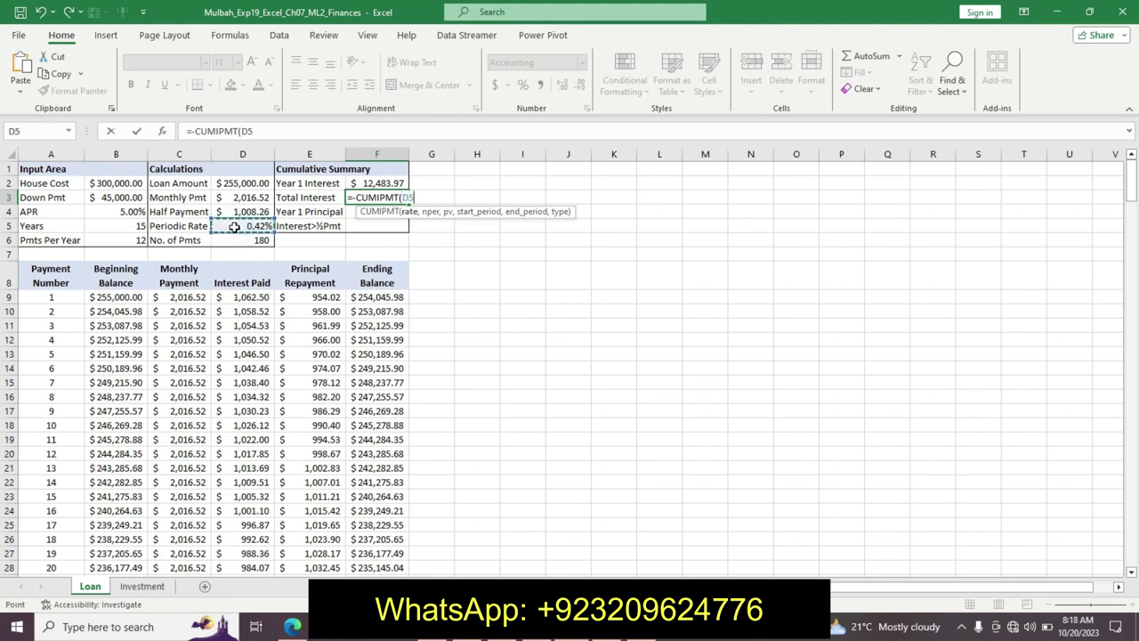
{"action": "type", "text": ","}
{"action": "left_click", "coordinate": [250, 243]}
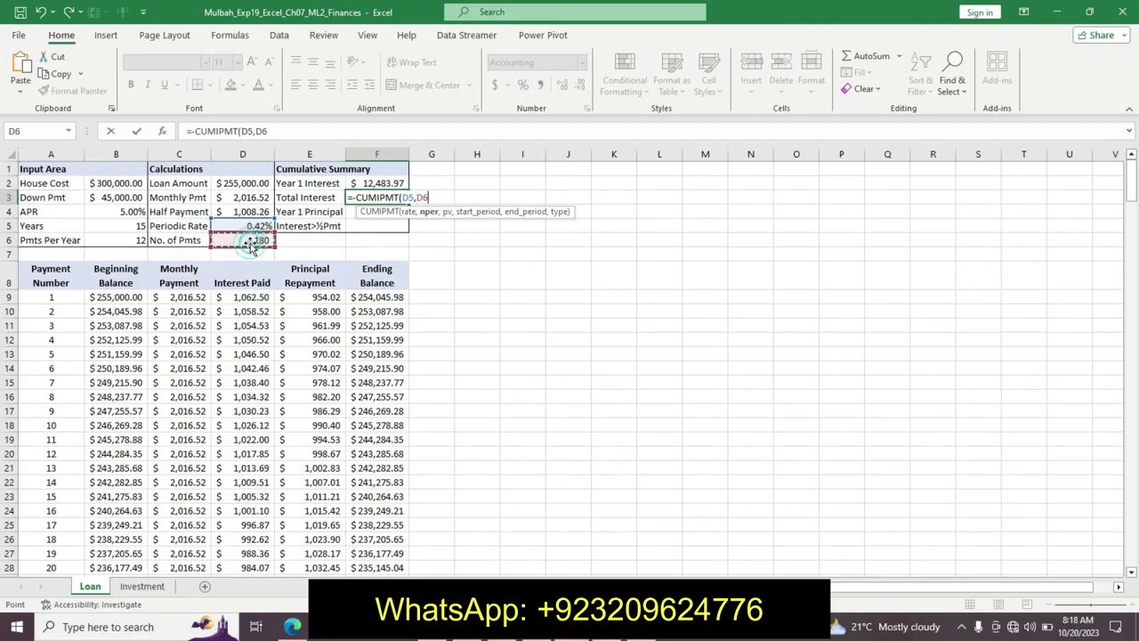
{"action": "type", "text": ","}
{"action": "left_click", "coordinate": [250, 182]}
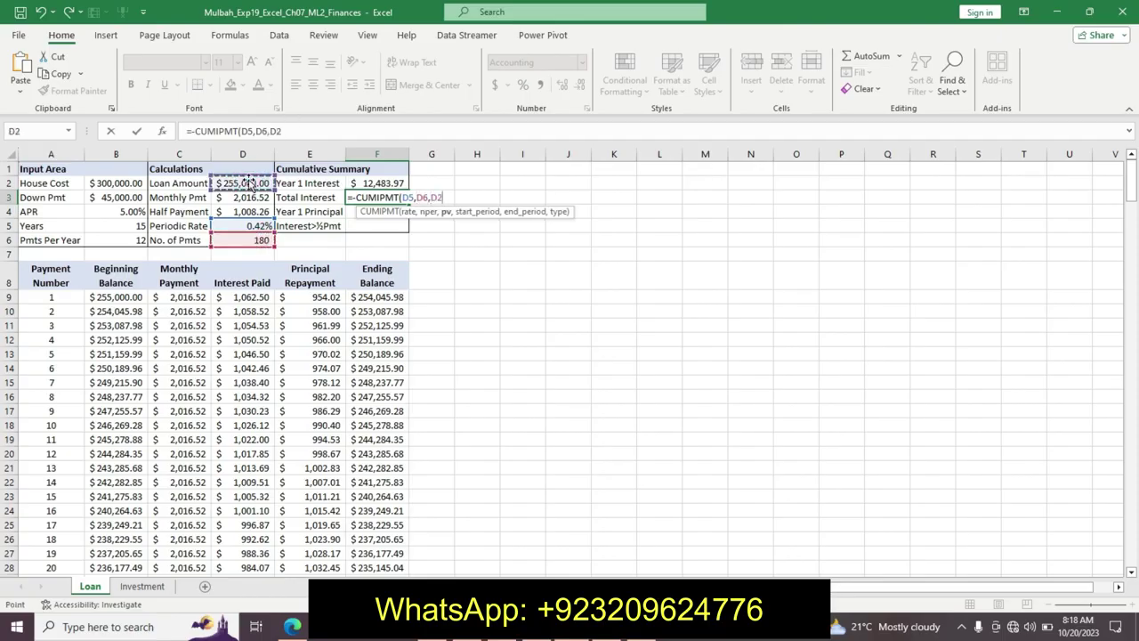
{"action": "type", "text": ","}
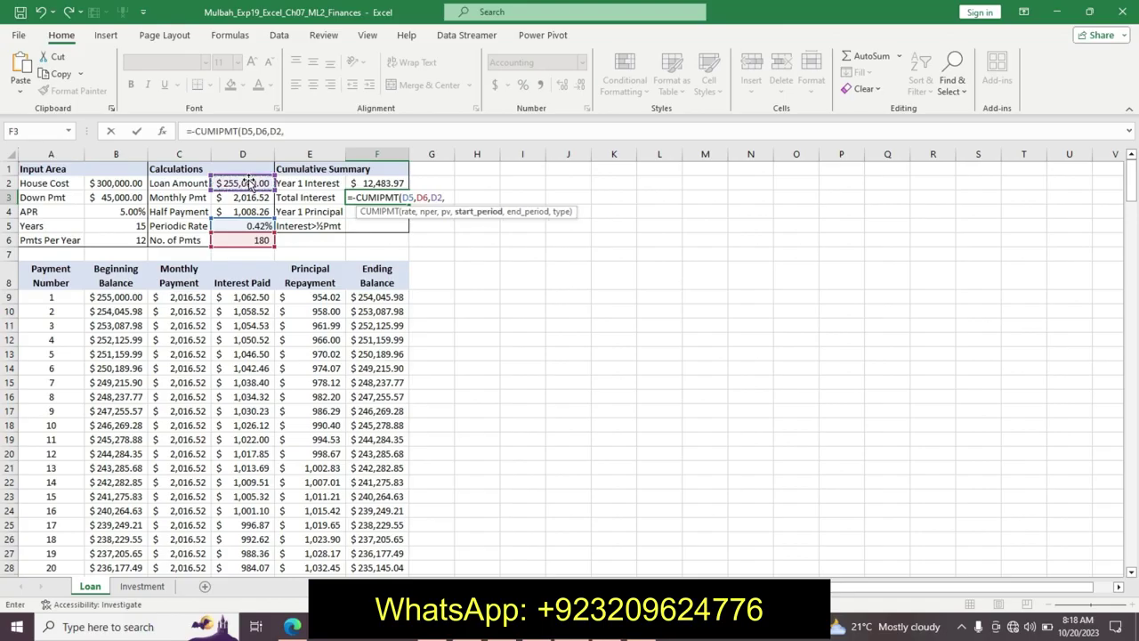
{"action": "left_click", "coordinate": [41, 299]}
{"action": "type", "text": ","}
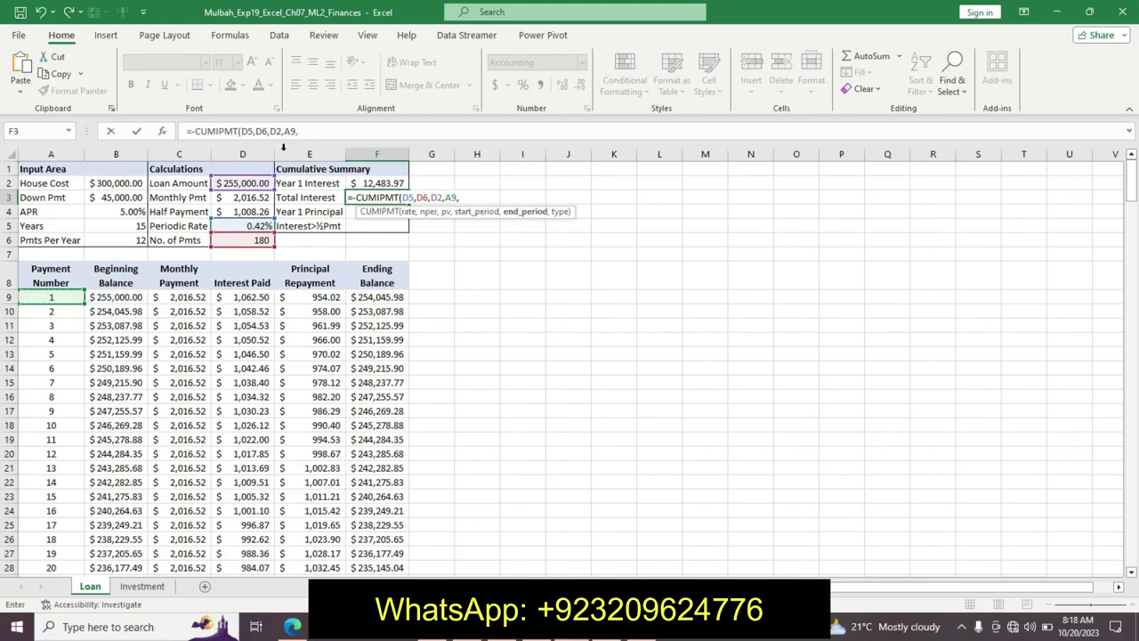
{"action": "left_click", "coordinate": [239, 241]}
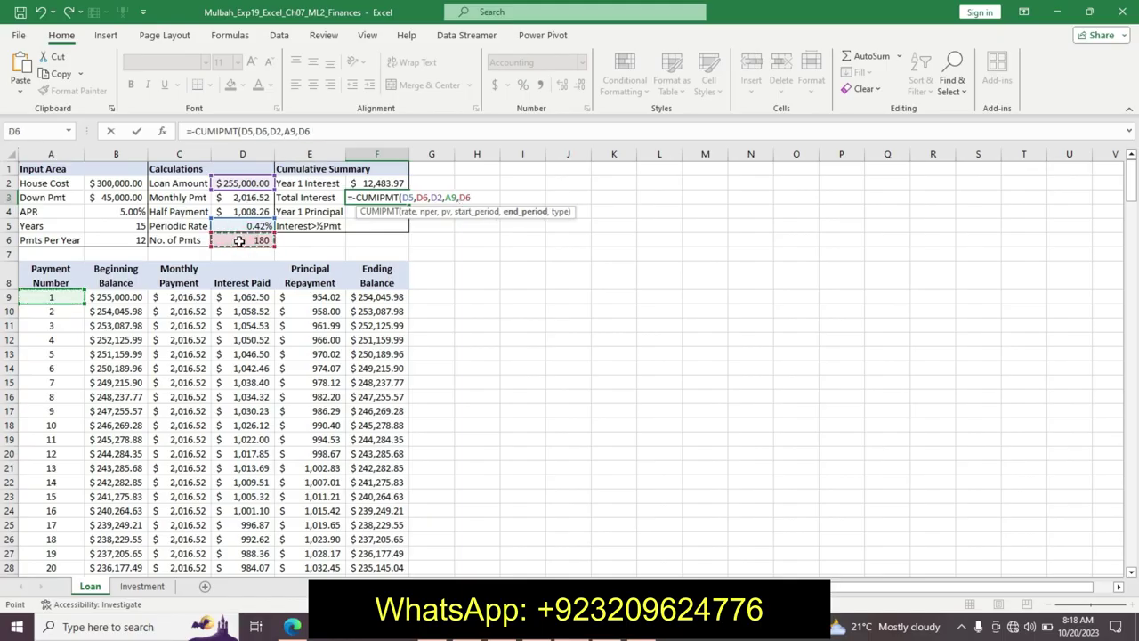
{"action": "type", "text": ","}
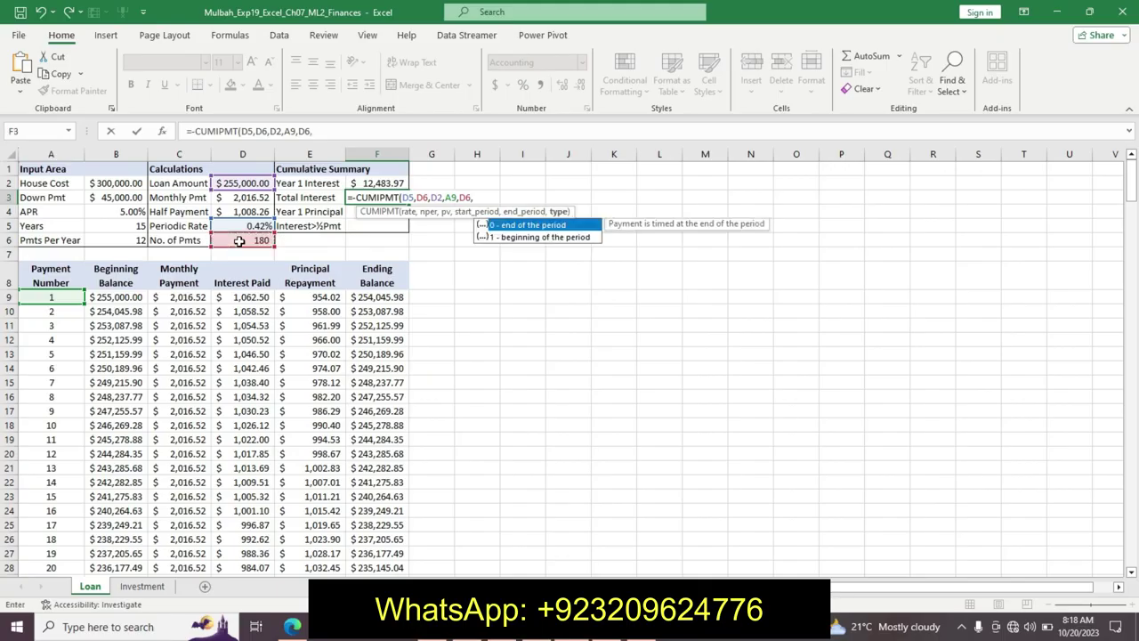
{"action": "type", "text": "0"}
{"action": "key", "text": "Return"}
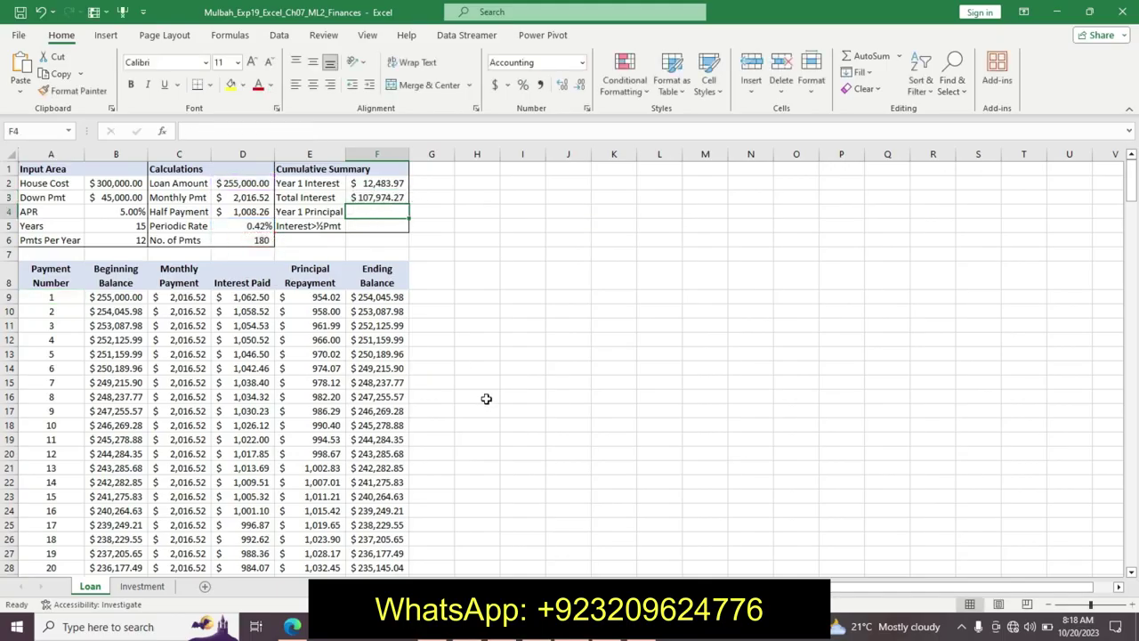
Switch to Word, undo the formatting of step 10's instructions, and highlight step 11's opening sentence about the cumulative principal in yellow.
{"action": "key", "text": "alt+Tab"}
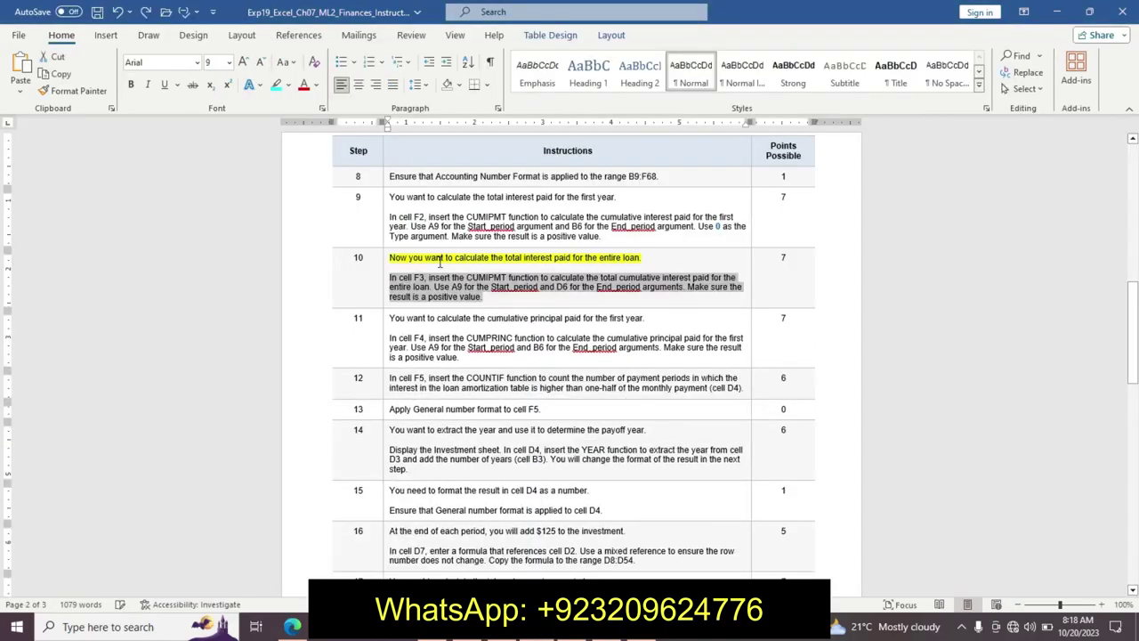
{"action": "triple_click", "coordinate": [392, 318]}
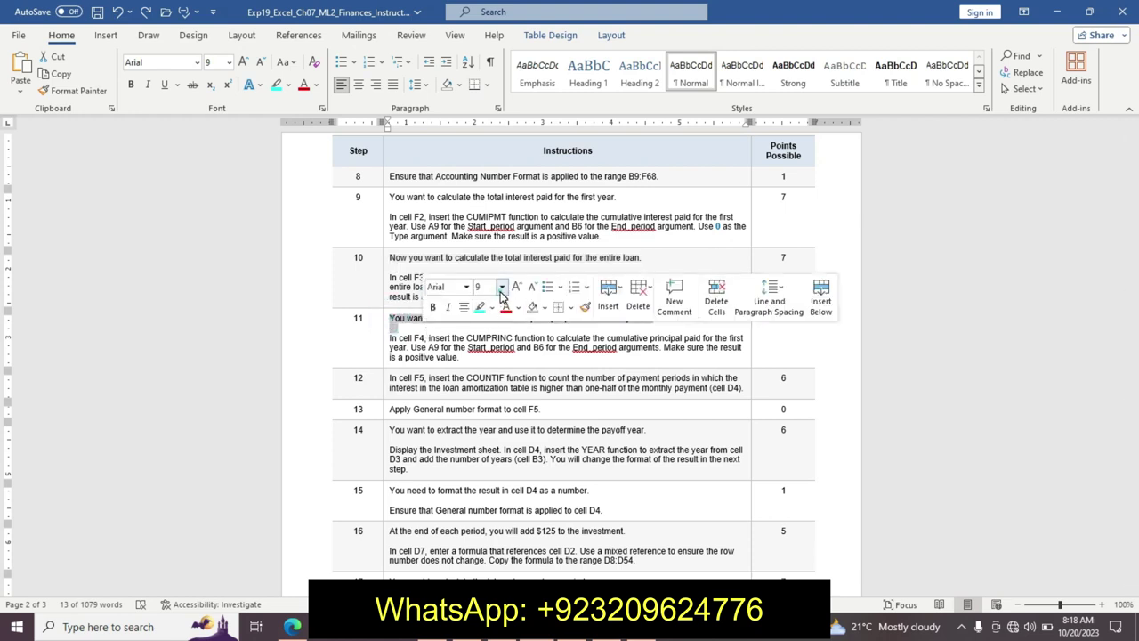
{"action": "left_click", "coordinate": [501, 287]}
{"action": "left_click", "coordinate": [456, 319]}
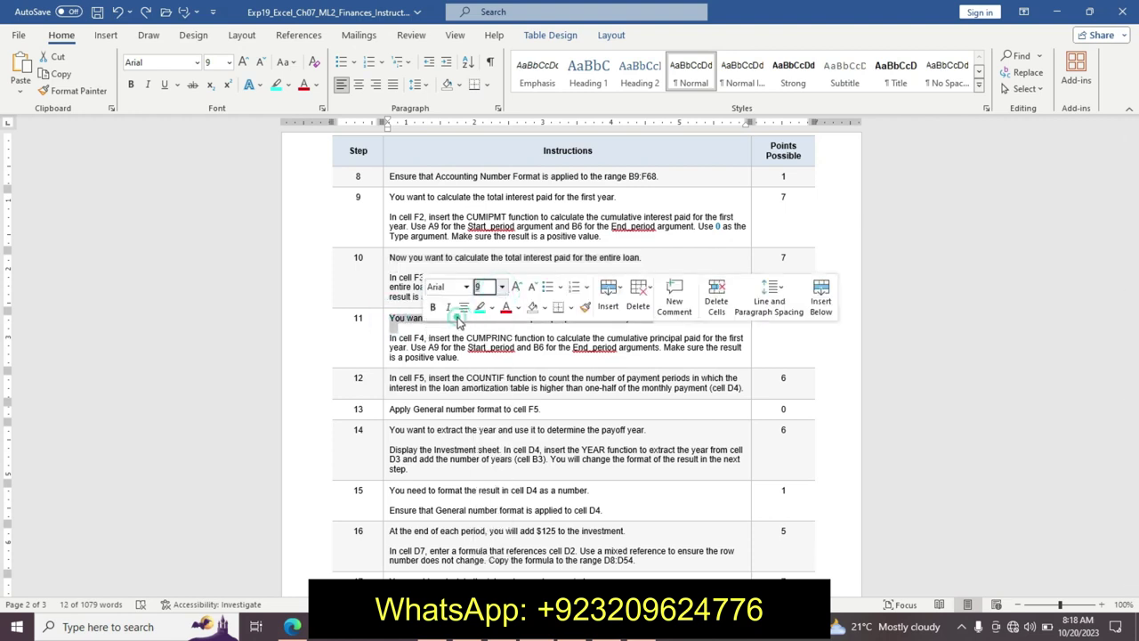
{"action": "left_click", "coordinate": [491, 307]}
{"action": "left_click", "coordinate": [490, 327]}
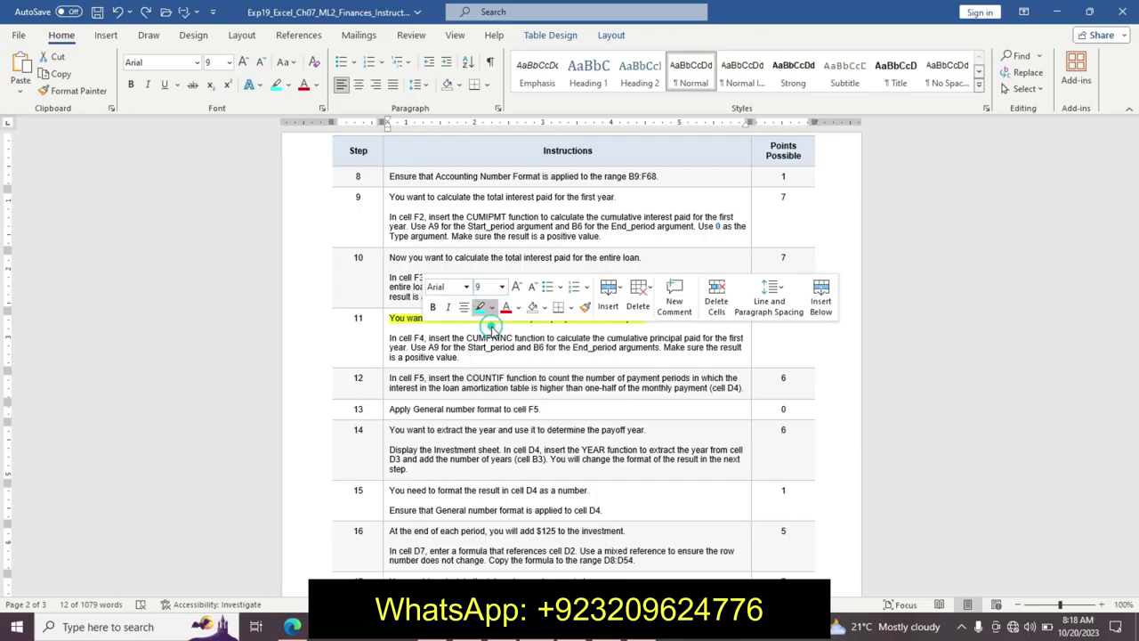
Format step 11's CUMPRINC instruction paragraph in 14-point bold with turquoise highlighting.
{"action": "left_click_drag", "start_coordinate": [391, 338], "coordinate": [471, 357]}
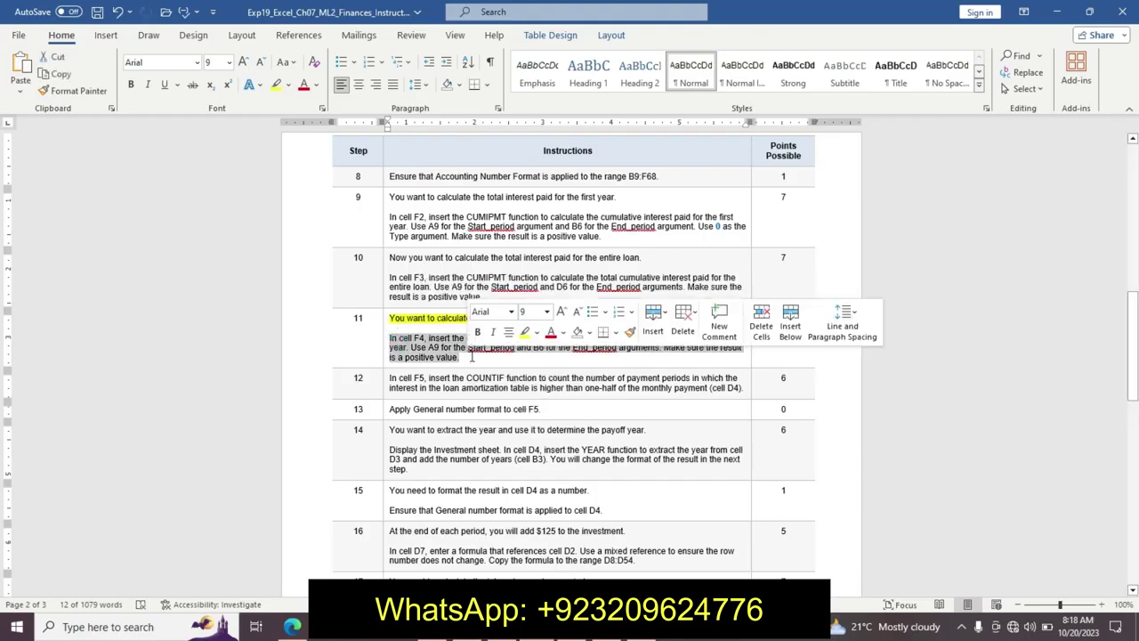
{"action": "left_click", "coordinate": [546, 311]}
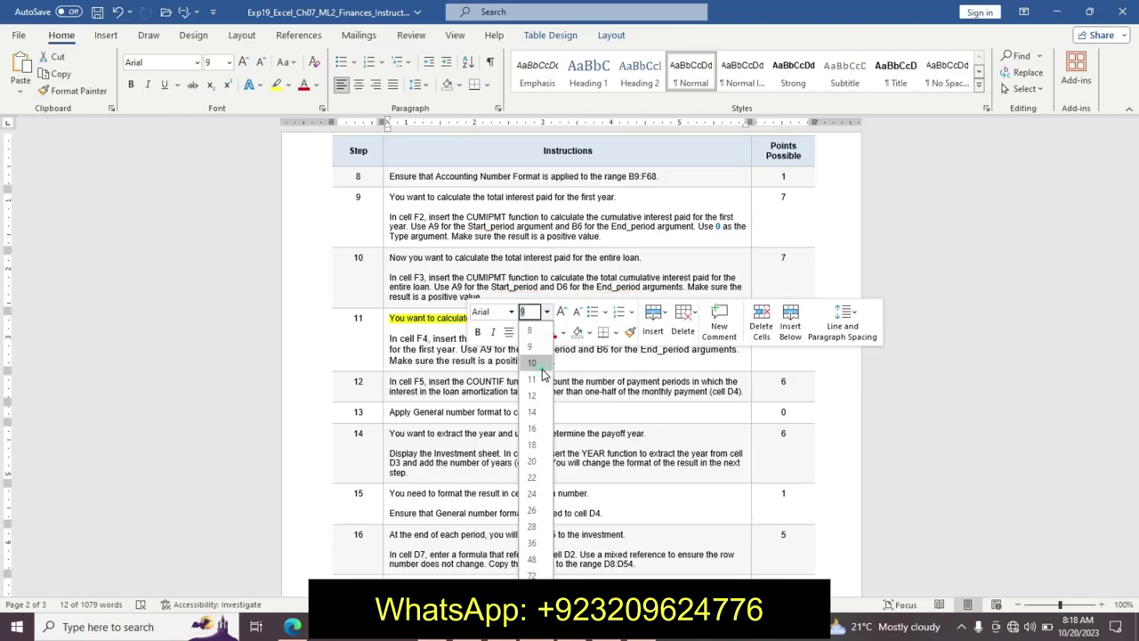
{"action": "left_click", "coordinate": [541, 365]}
{"action": "left_click", "coordinate": [476, 331]}
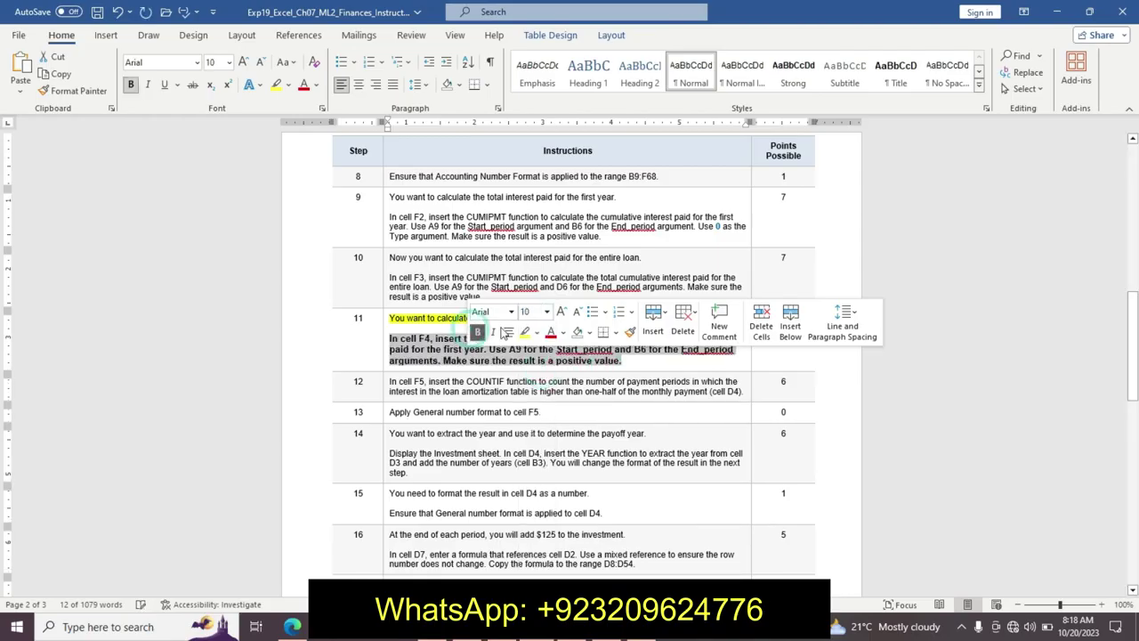
{"action": "left_click", "coordinate": [546, 312]}
{"action": "left_click", "coordinate": [537, 413]}
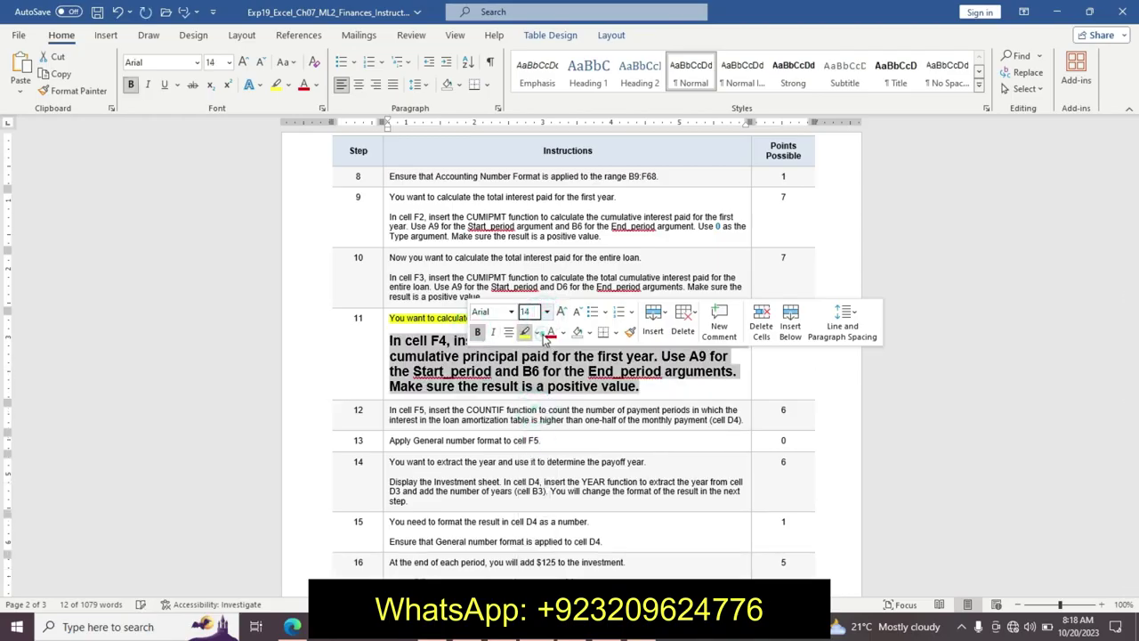
{"action": "left_click", "coordinate": [539, 332]}
{"action": "left_click", "coordinate": [569, 354]}
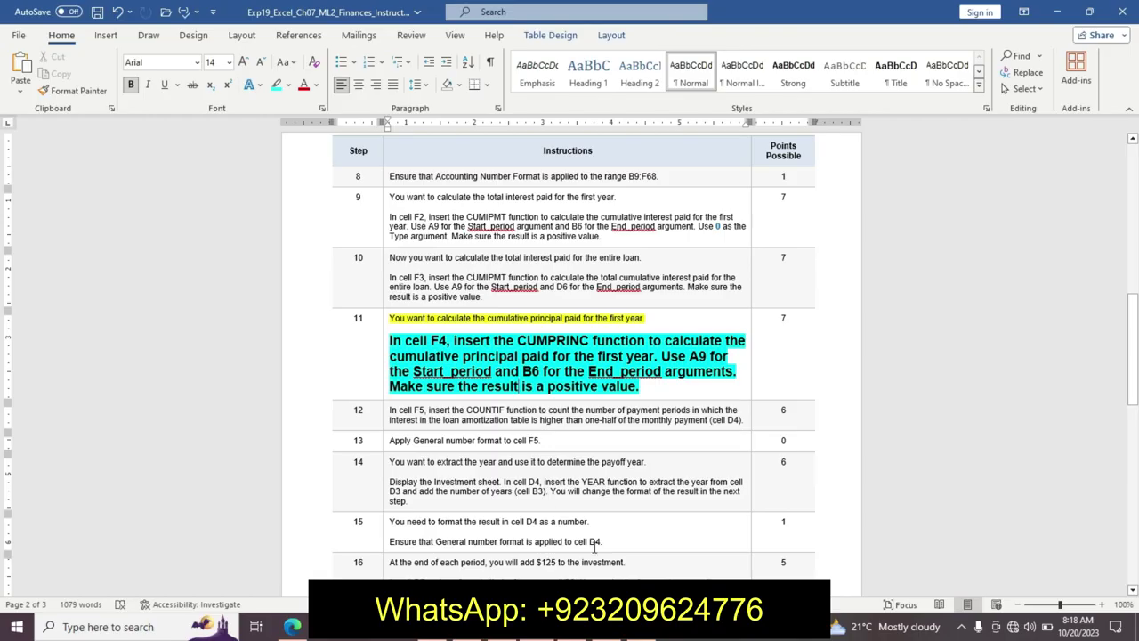
Switch to Excel and start a CUMPRINC formula in cell F4 of the Loan sheet with D5 as rate and D6 as number of periods.
{"action": "key", "text": "alt+Tab"}
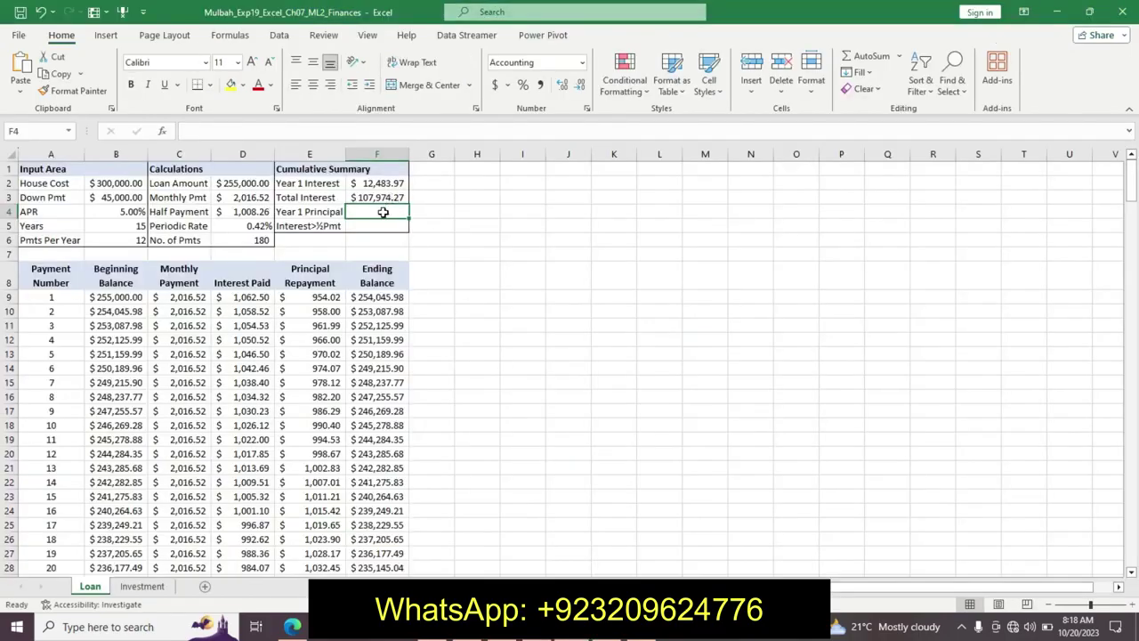
{"action": "type", "text": "="}
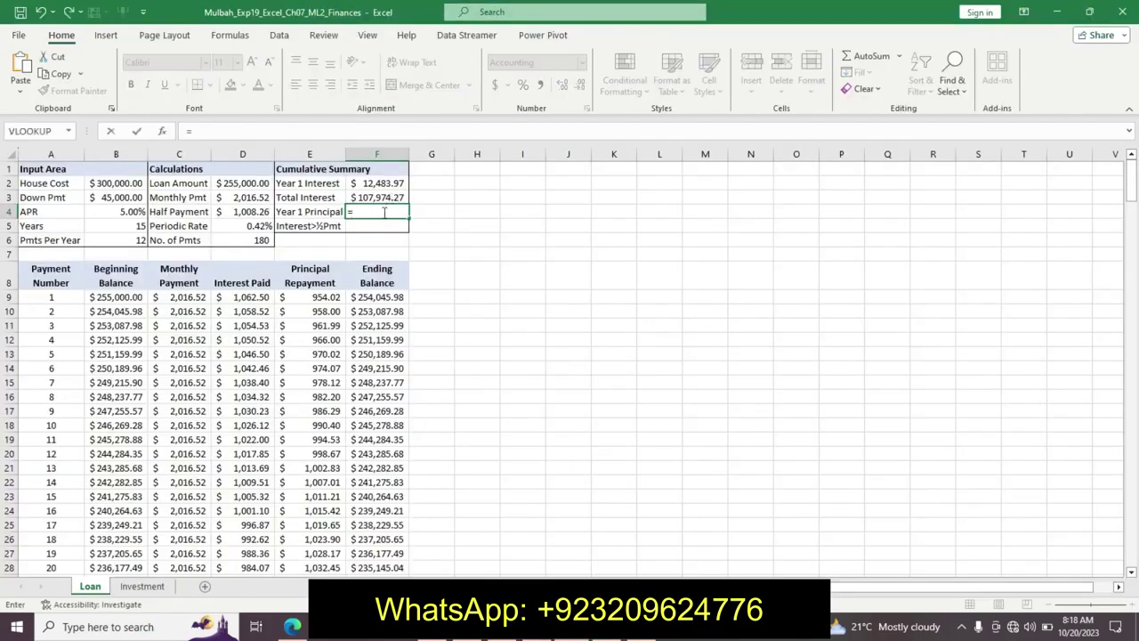
{"action": "type", "text": "CUM"}
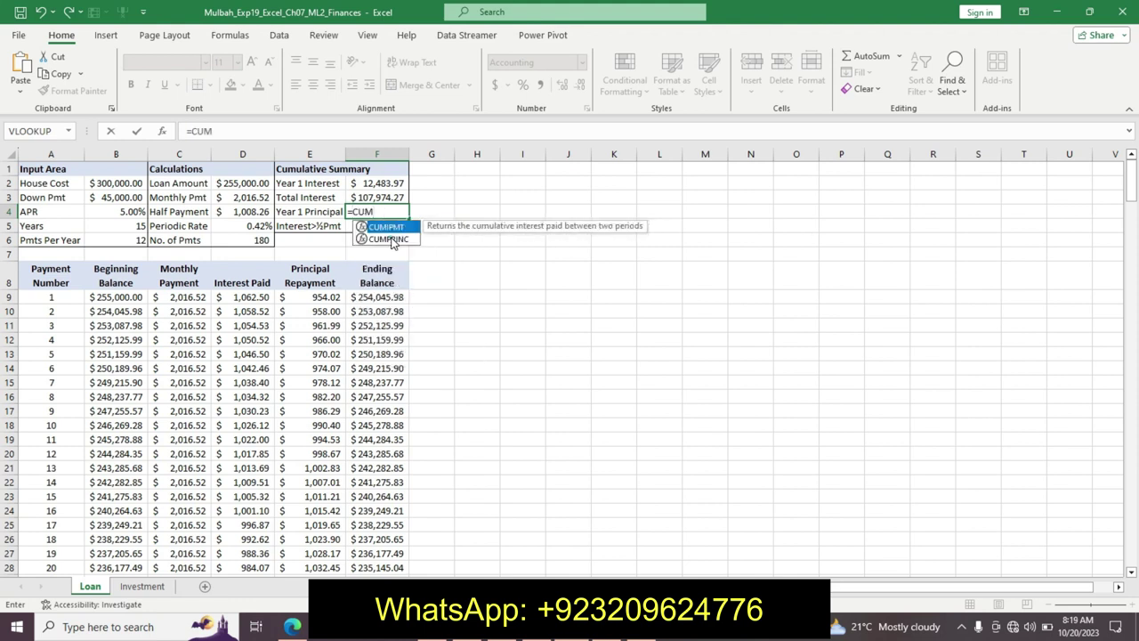
{"action": "double_click", "coordinate": [389, 239]}
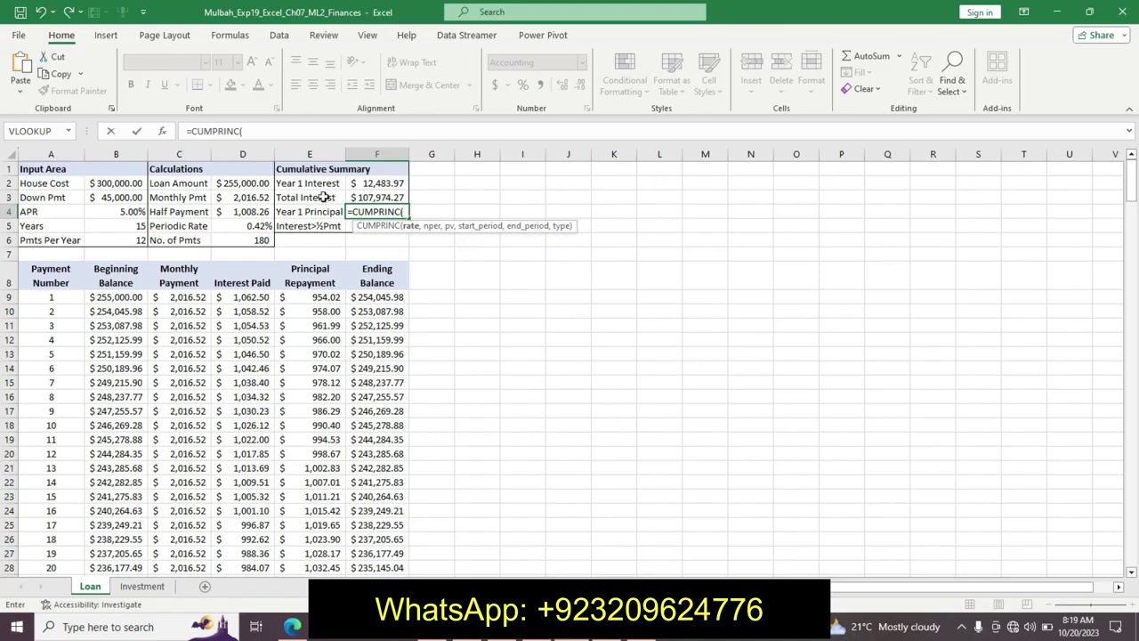
{"action": "left_click", "coordinate": [231, 226]}
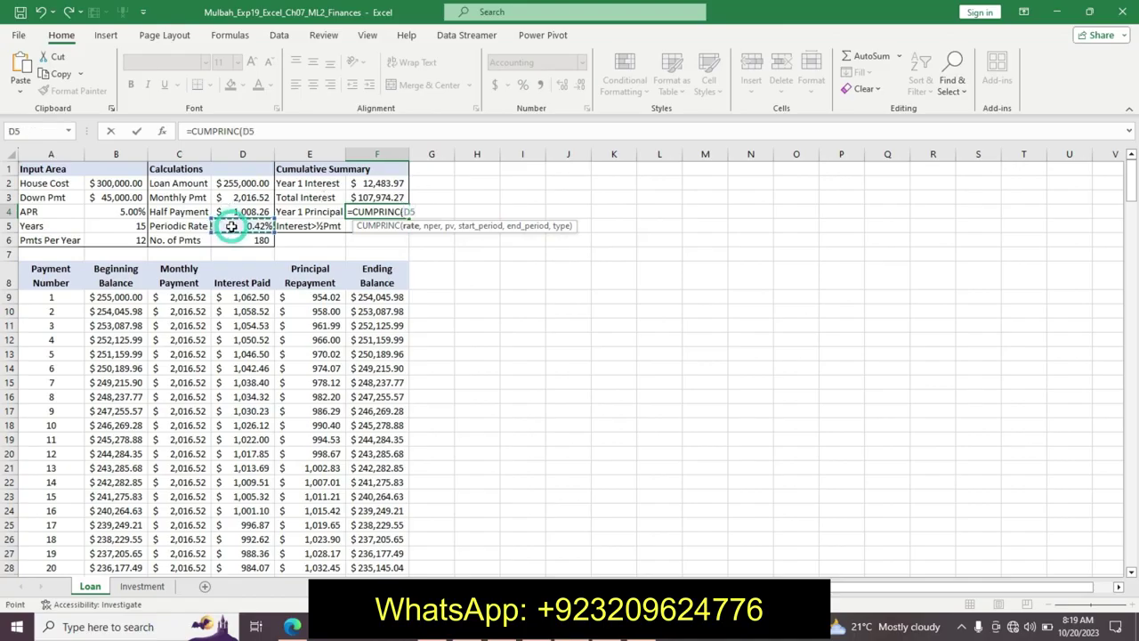
{"action": "type", "text": ","}
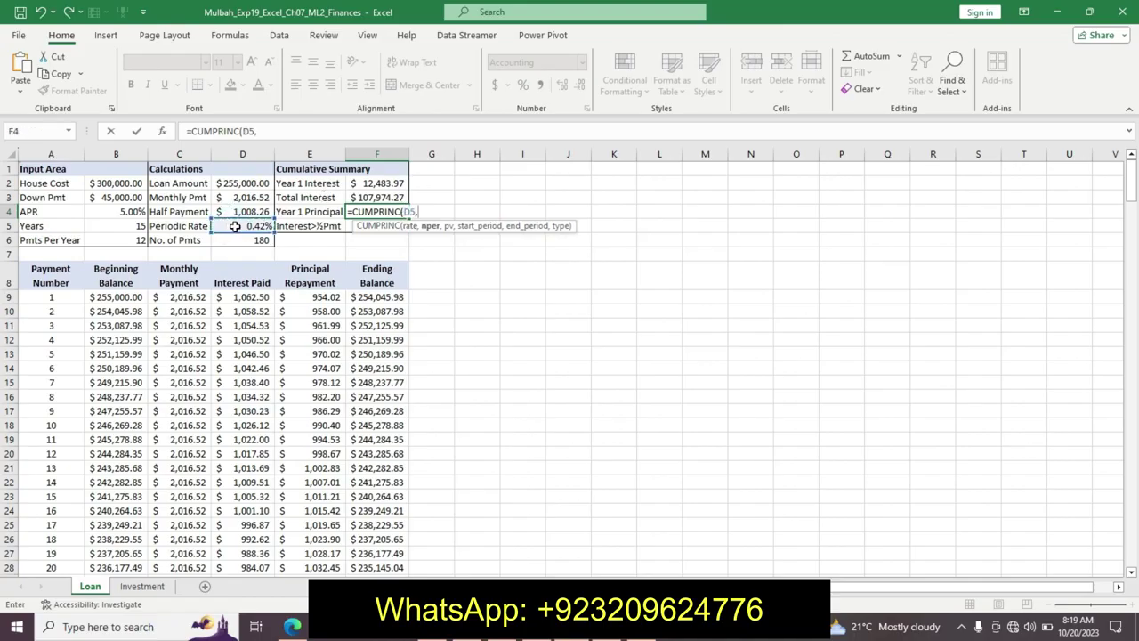
{"action": "left_click", "coordinate": [237, 239]}
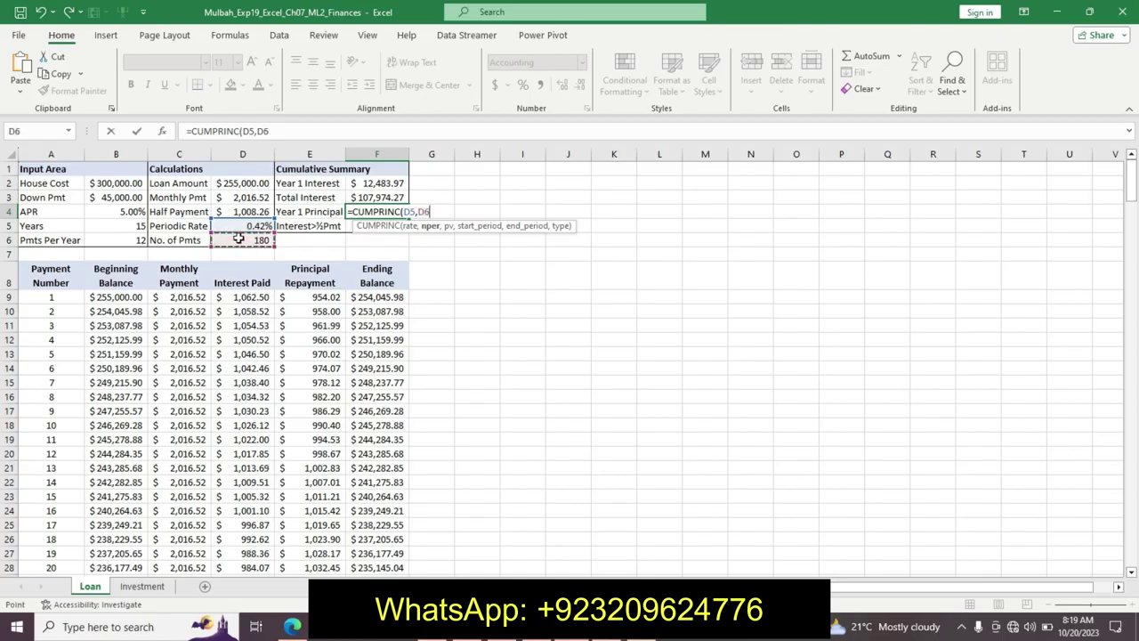
Complete the F4 formula with D2 as present value, A9 as start period, B6 as end period and type 0, and enter it.
{"action": "type", "text": ","}
{"action": "left_click", "coordinate": [244, 184]}
{"action": "type", "text": ","}
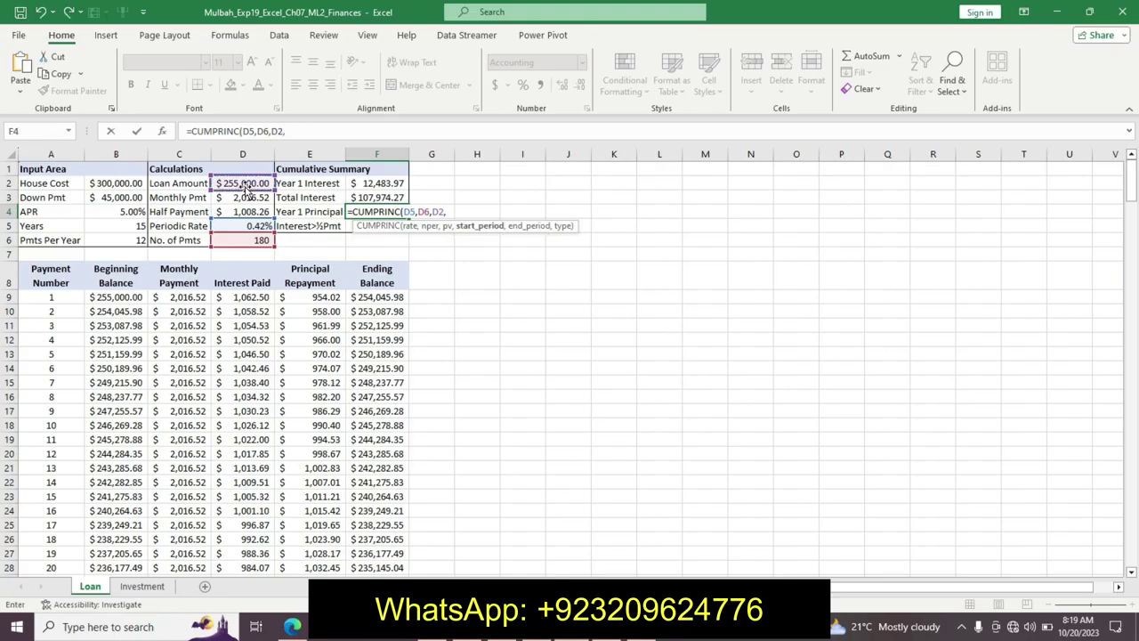
{"action": "left_click", "coordinate": [48, 296]}
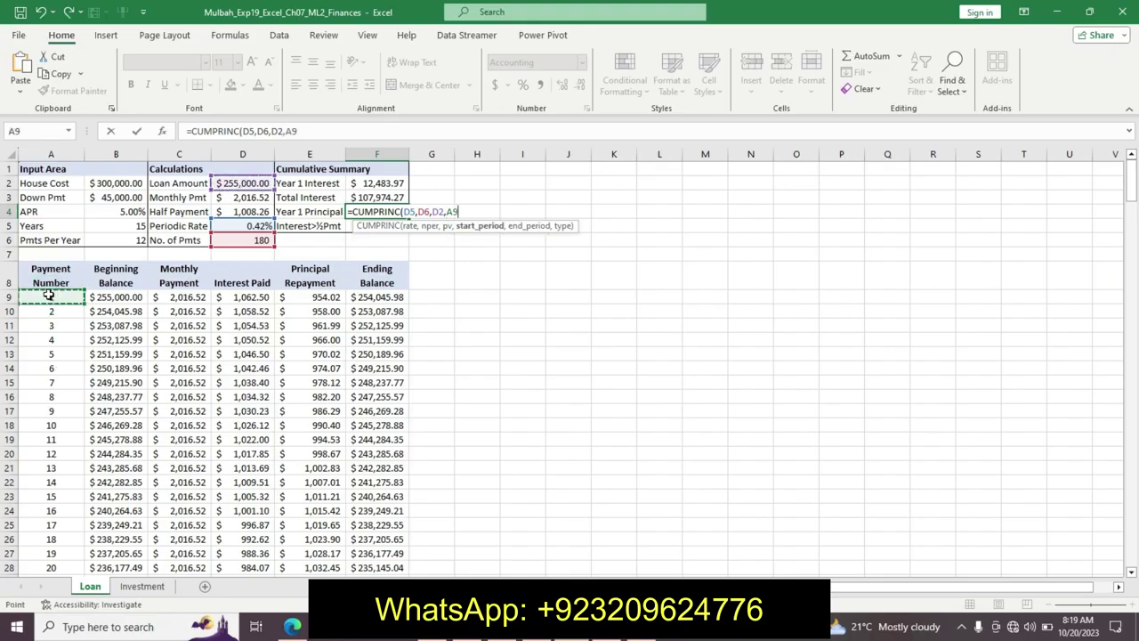
{"action": "type", "text": ","}
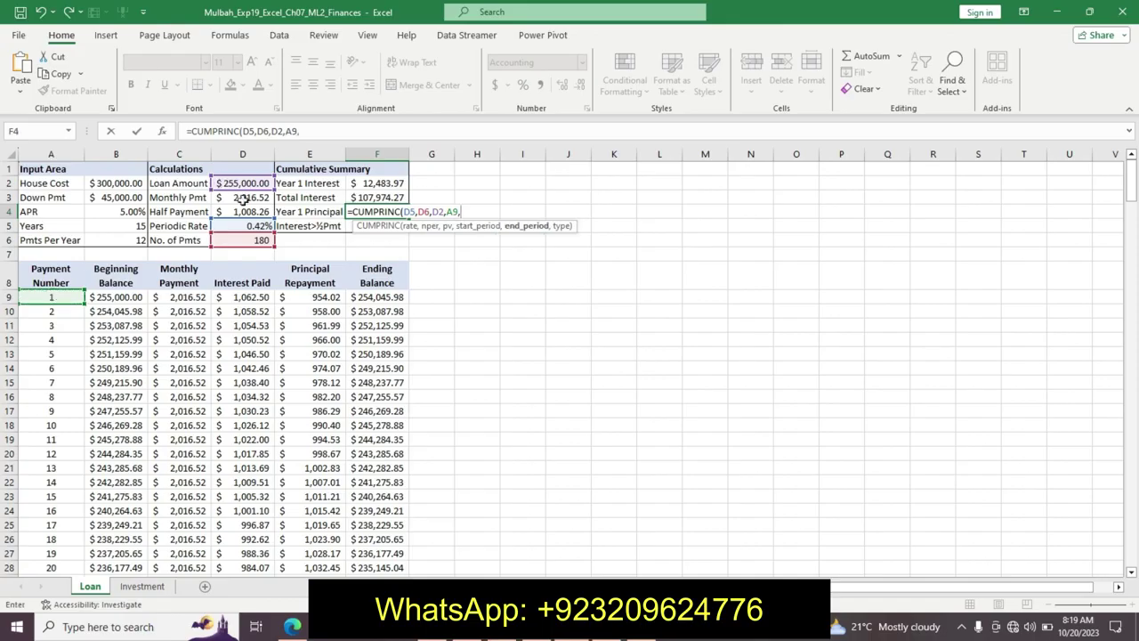
{"action": "left_click", "coordinate": [129, 241]}
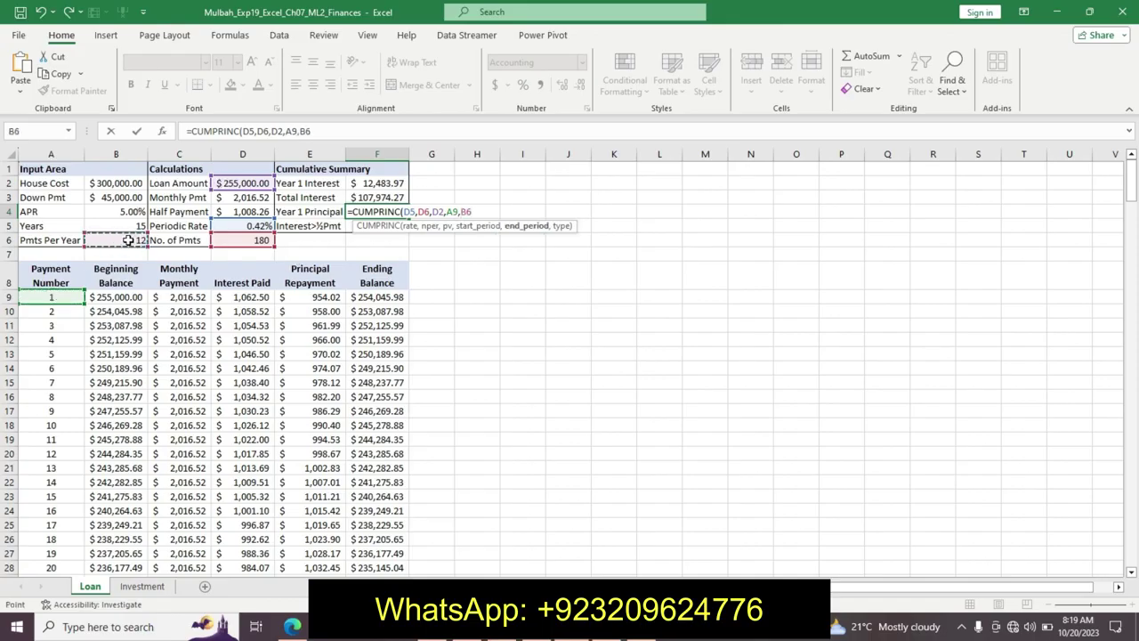
{"action": "type", "text": ",0"}
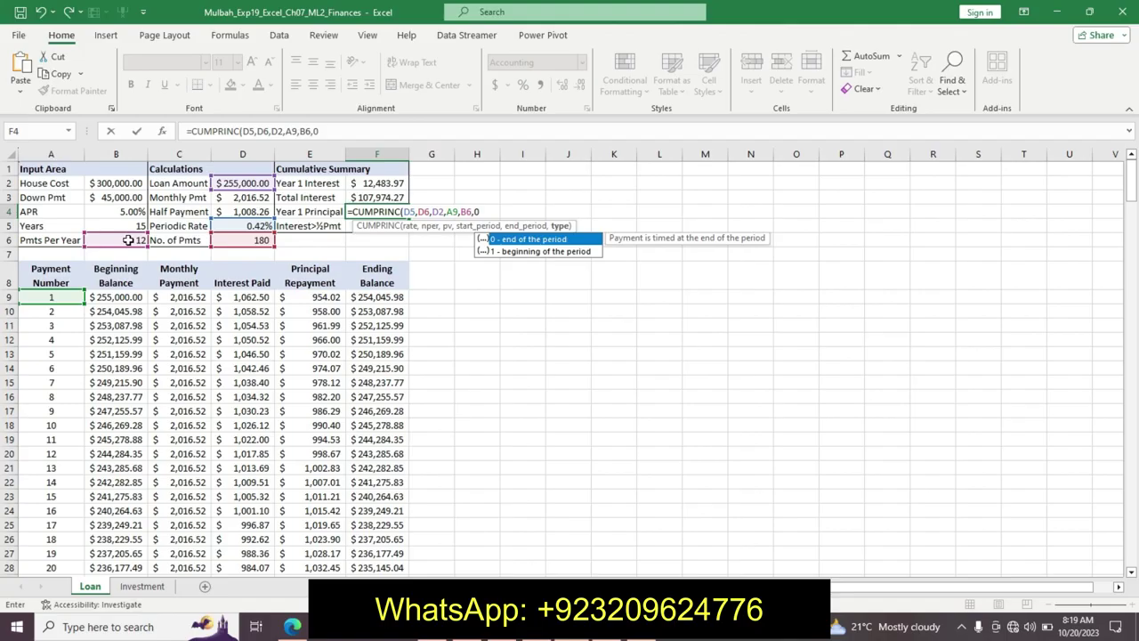
{"action": "key", "text": "Return"}
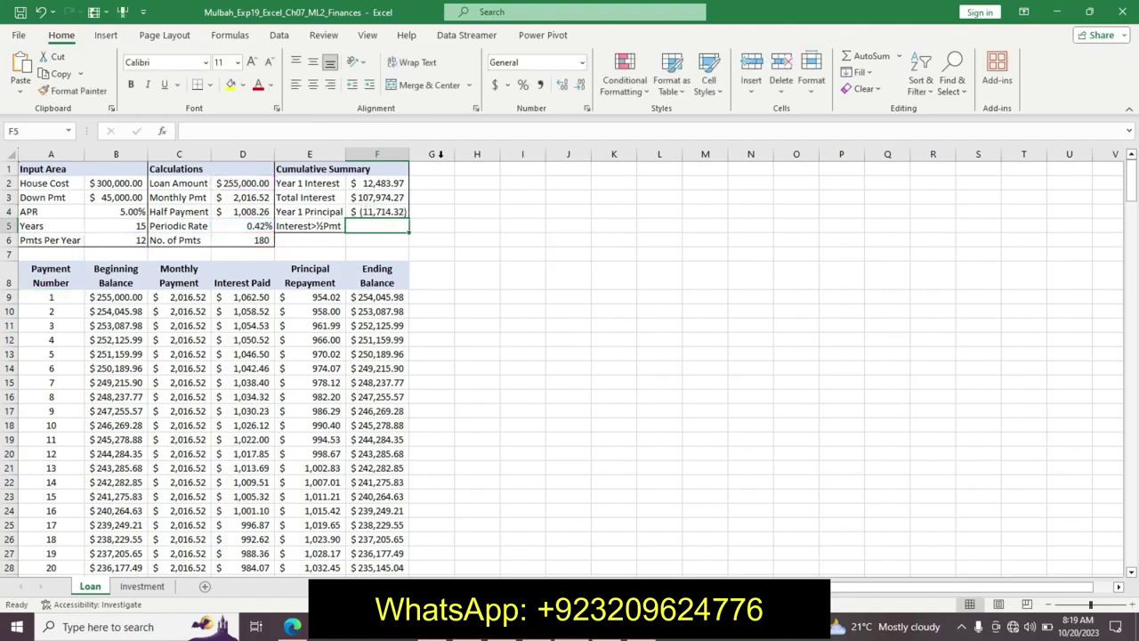
Negate the CUMPRINC formula in cell F4 so it reads =-CUMPRINC(D5,D6,D2,A9,B6,0).
{"action": "left_click", "coordinate": [376, 212]}
{"action": "key", "text": "Up"}
{"action": "key", "text": "Up"}
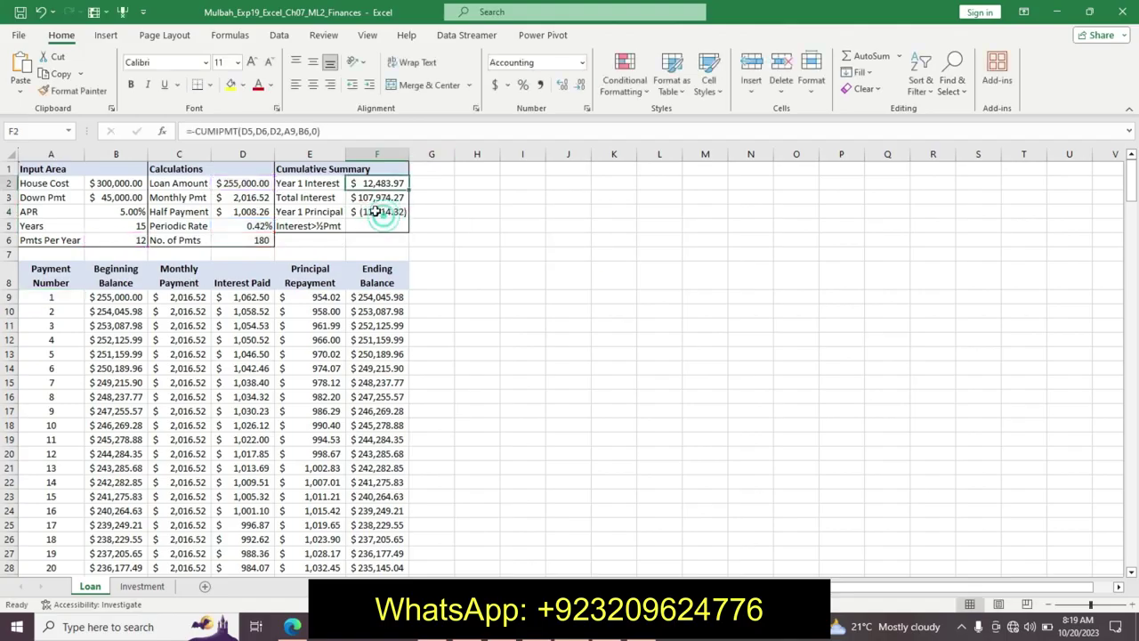
{"action": "left_click", "coordinate": [358, 215]}
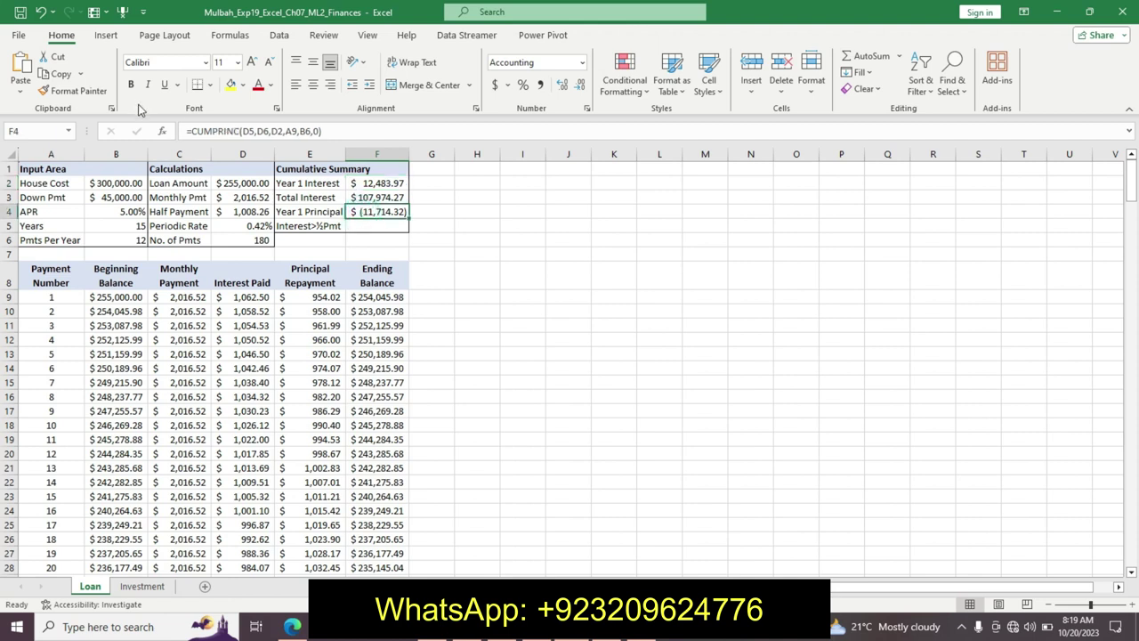
{"action": "left_click", "coordinate": [191, 131]}
{"action": "type", "text": "-"}
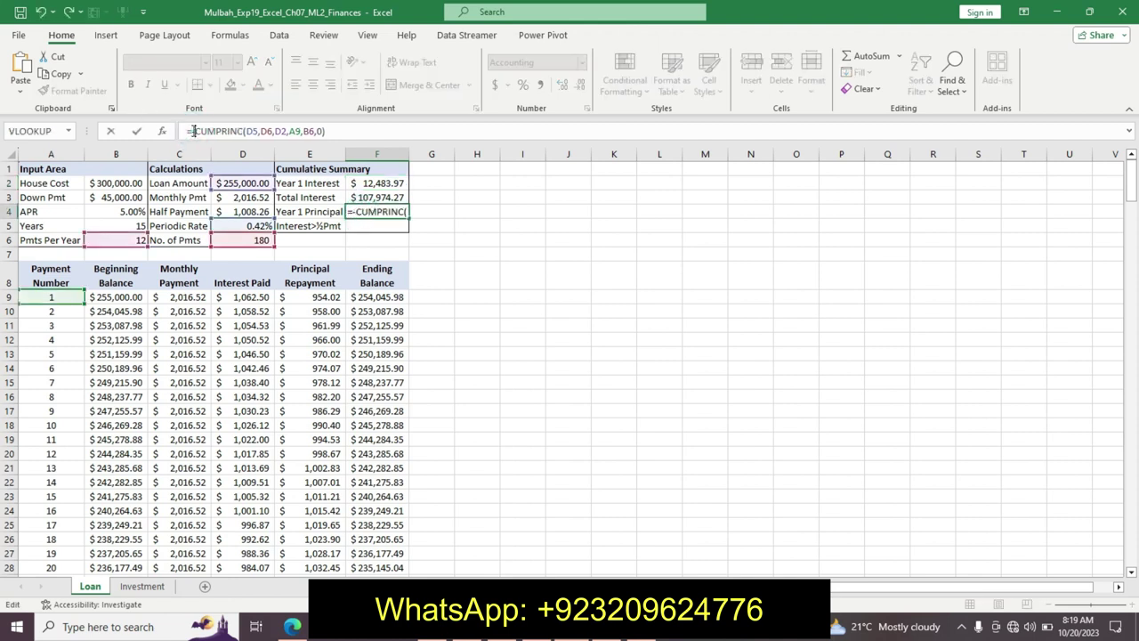
{"action": "key", "text": "Return"}
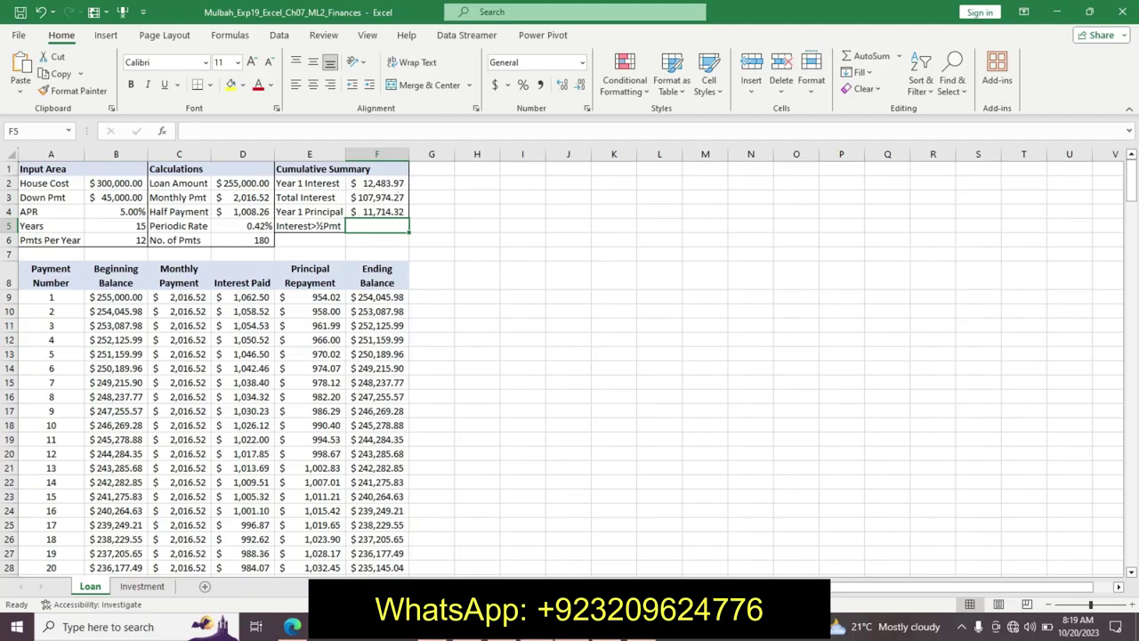
Switch to Word and undo the highlighting, bold and size formatting of step 11's instructions.
{"action": "key", "text": "alt+Tab"}
{"action": "key", "text": "ctrl+z"}
{"action": "key", "text": "ctrl+z"}
{"action": "key", "text": "ctrl+z"}
{"action": "key", "text": "ctrl+z"}
{"action": "key", "text": "ctrl+z"}
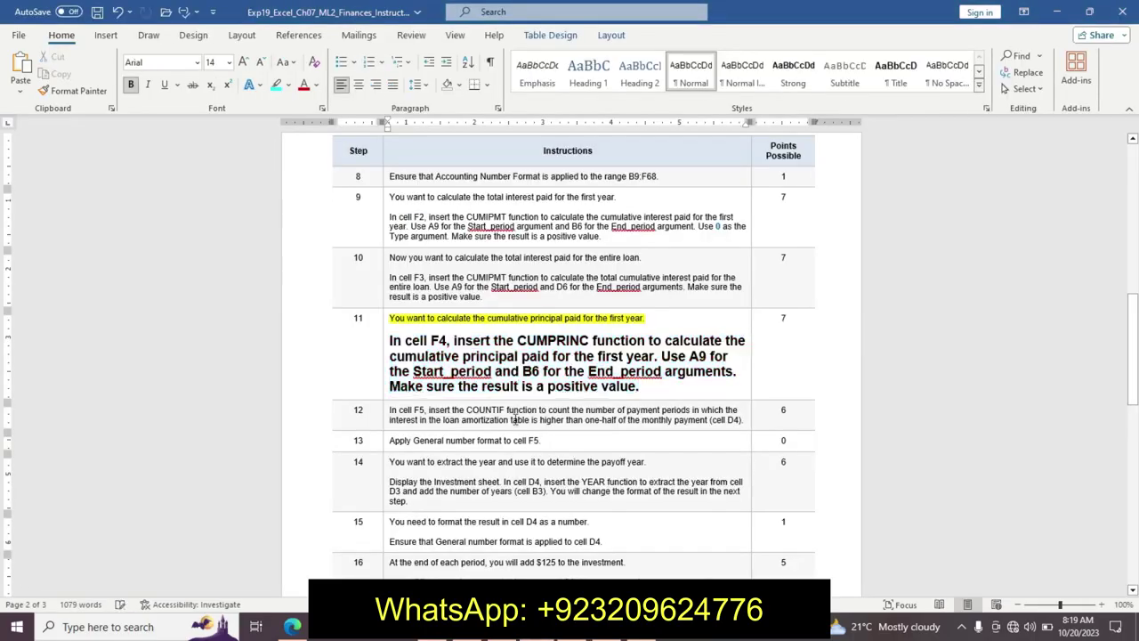
{"action": "key", "text": "ctrl+z"}
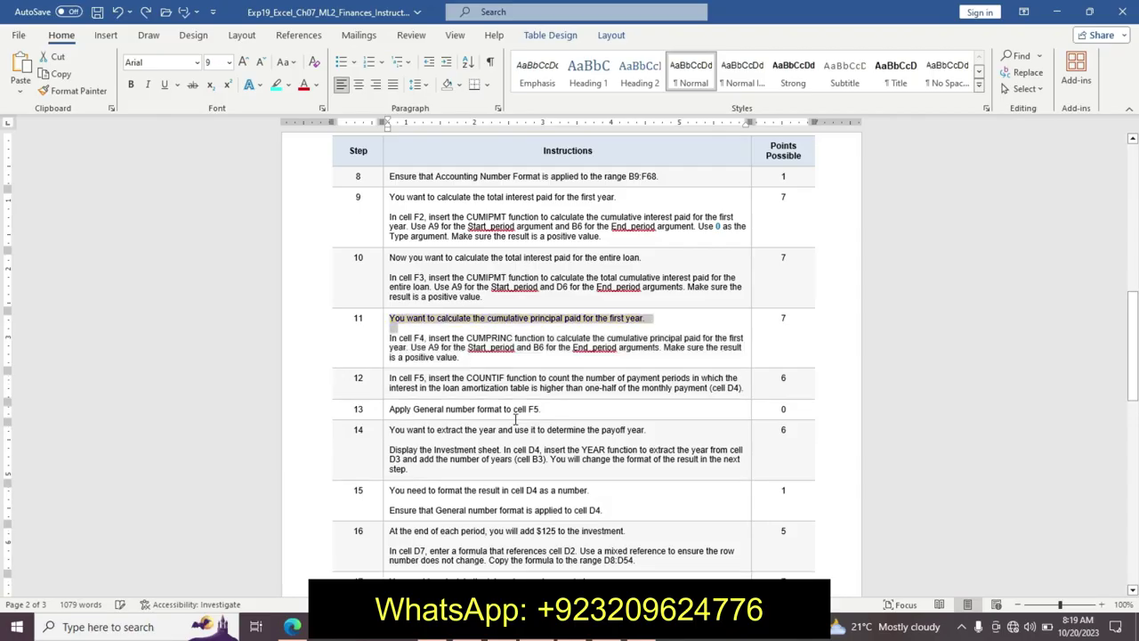
Format step 12's COUNTIF instruction paragraph in 14-point bold with turquoise highlighting.
{"action": "left_click", "coordinate": [386, 377]}
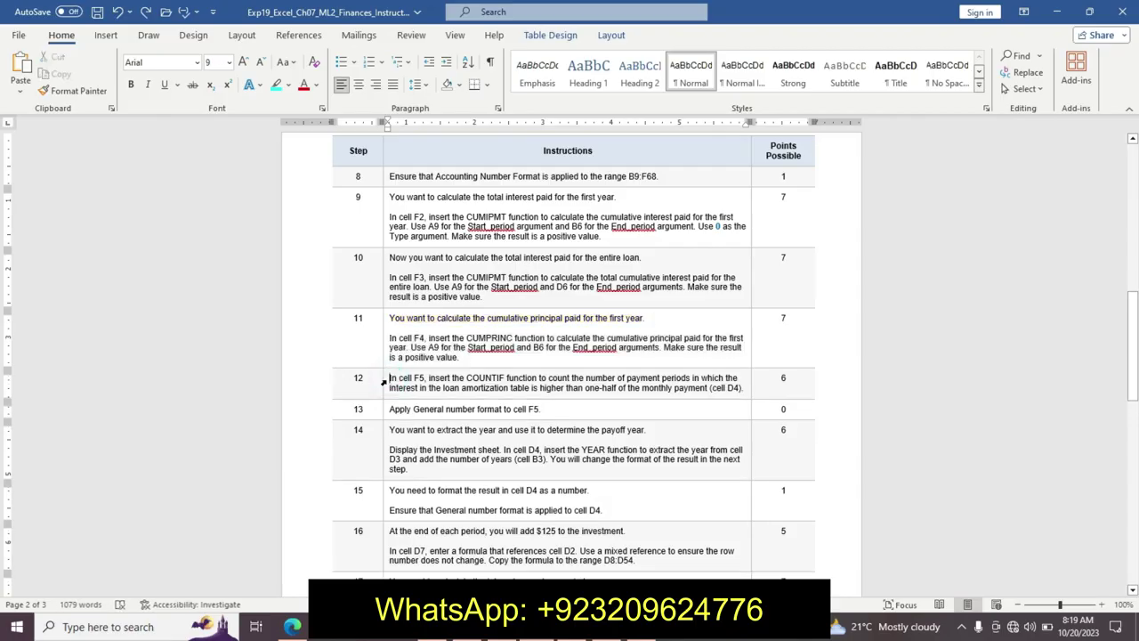
{"action": "left_click", "coordinate": [462, 337]}
{"action": "left_click", "coordinate": [453, 434]}
{"action": "left_click", "coordinate": [397, 355]}
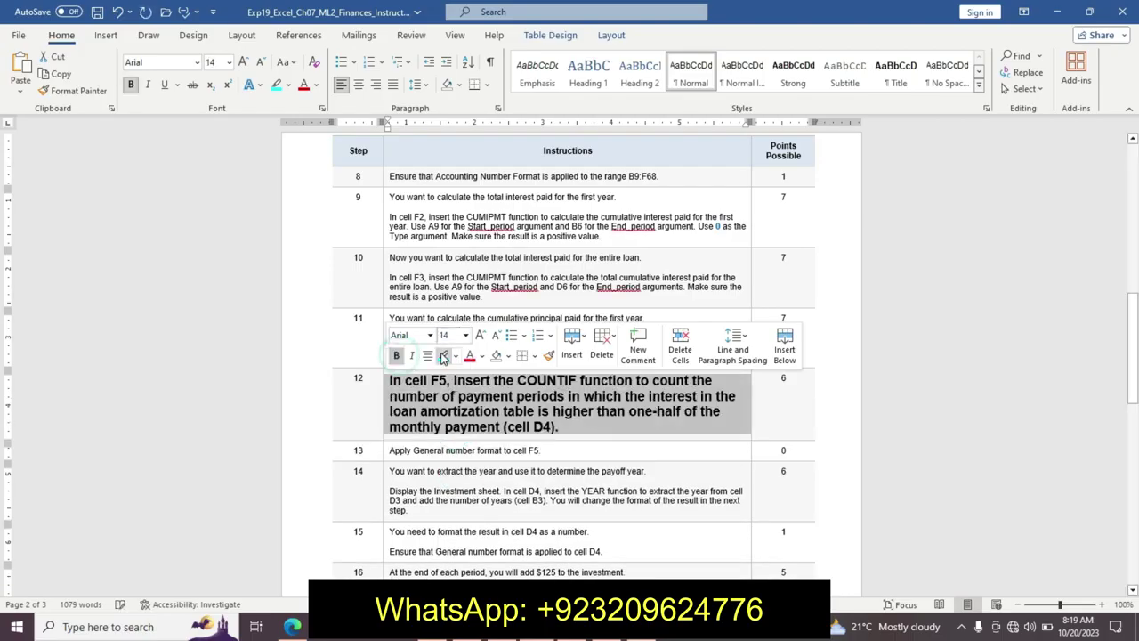
{"action": "left_click", "coordinate": [443, 355]}
{"action": "triple_click", "coordinate": [415, 385]}
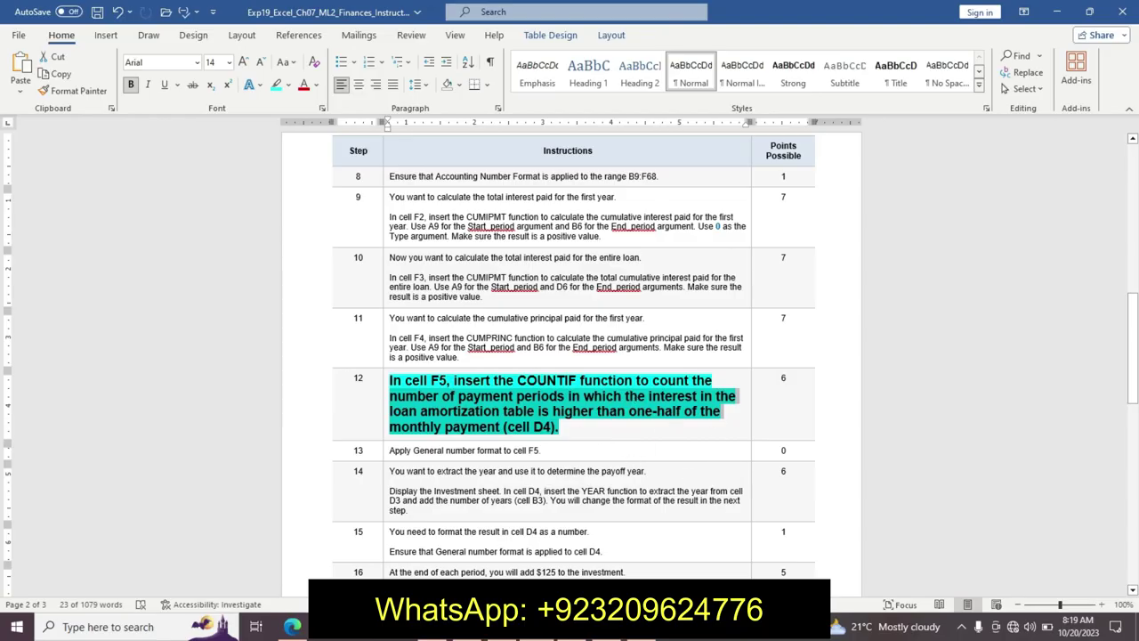
Switch to Excel and enter =COUNTIF(D9:D68,">"&D4) in cell F5 of the Loan sheet.
{"action": "key", "text": "alt+Tab"}
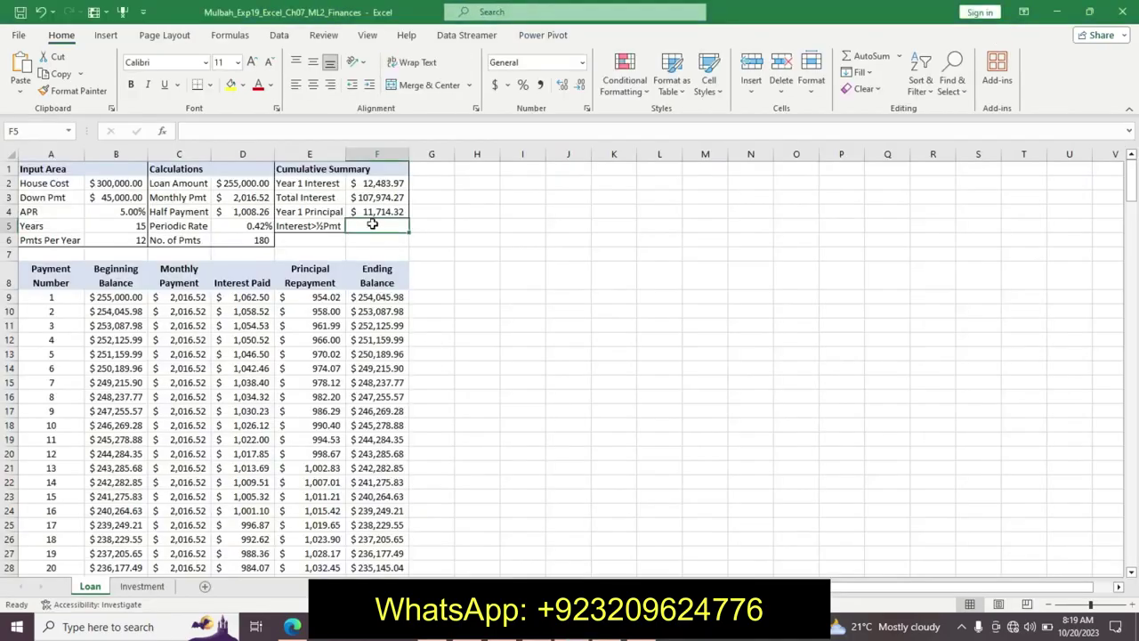
{"action": "type", "text": "="}
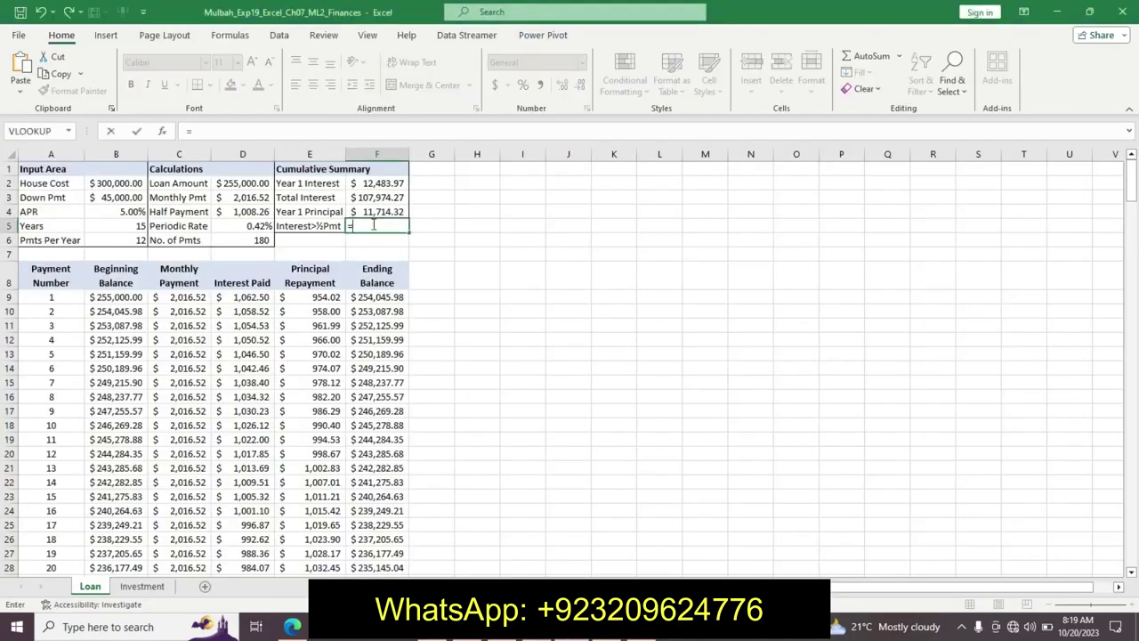
{"action": "type", "text": "COUNT"}
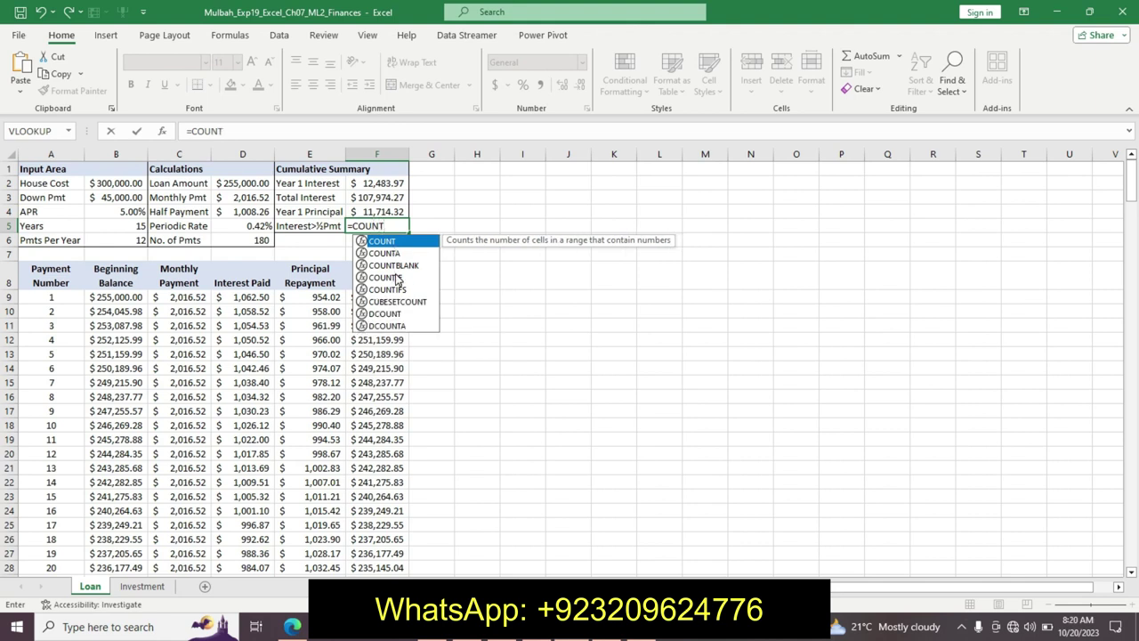
{"action": "double_click", "coordinate": [397, 278]}
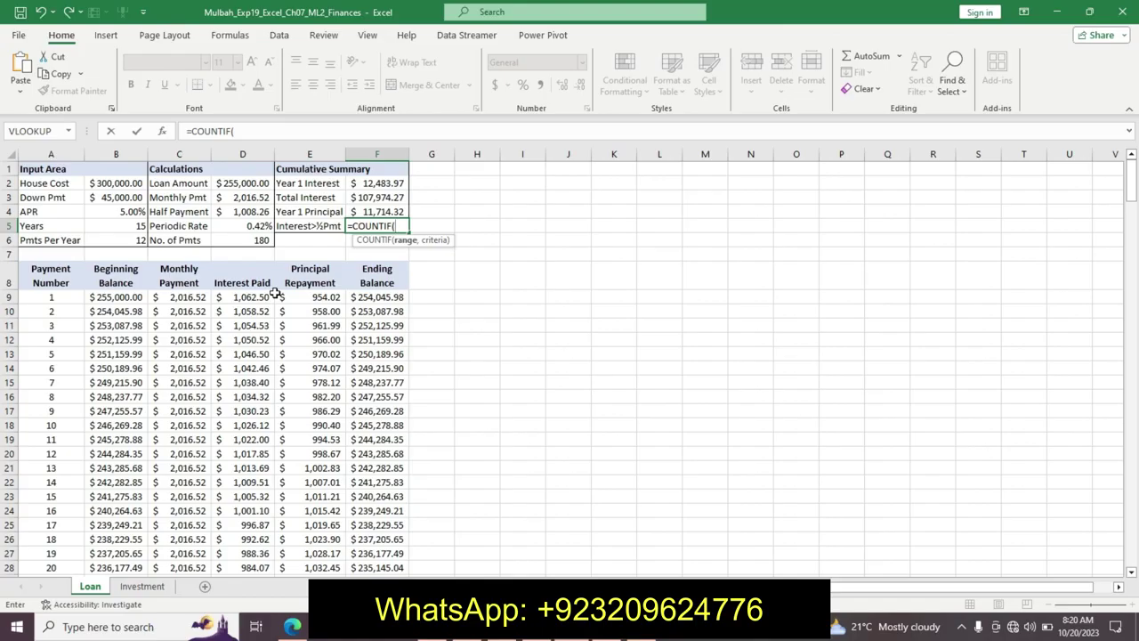
{"action": "left_click_drag", "start_coordinate": [236, 294], "coordinate": [256, 555]}
{"action": "left_click_drag", "start_coordinate": [1131, 246], "coordinate": [1130, 174]}
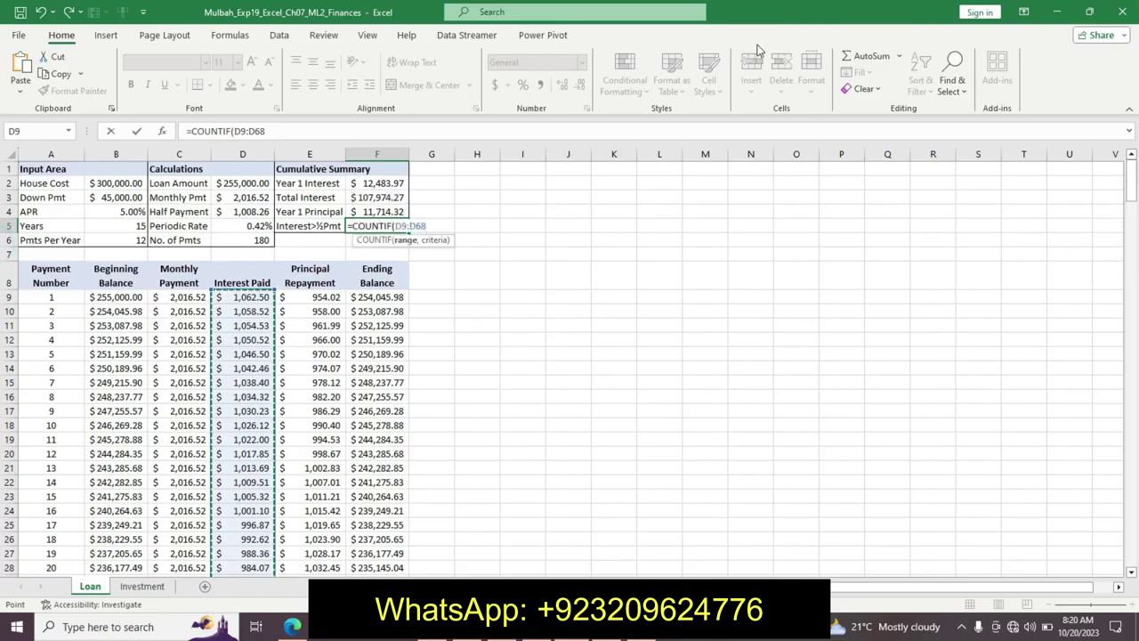
{"action": "type", "text": ",\">\"&"}
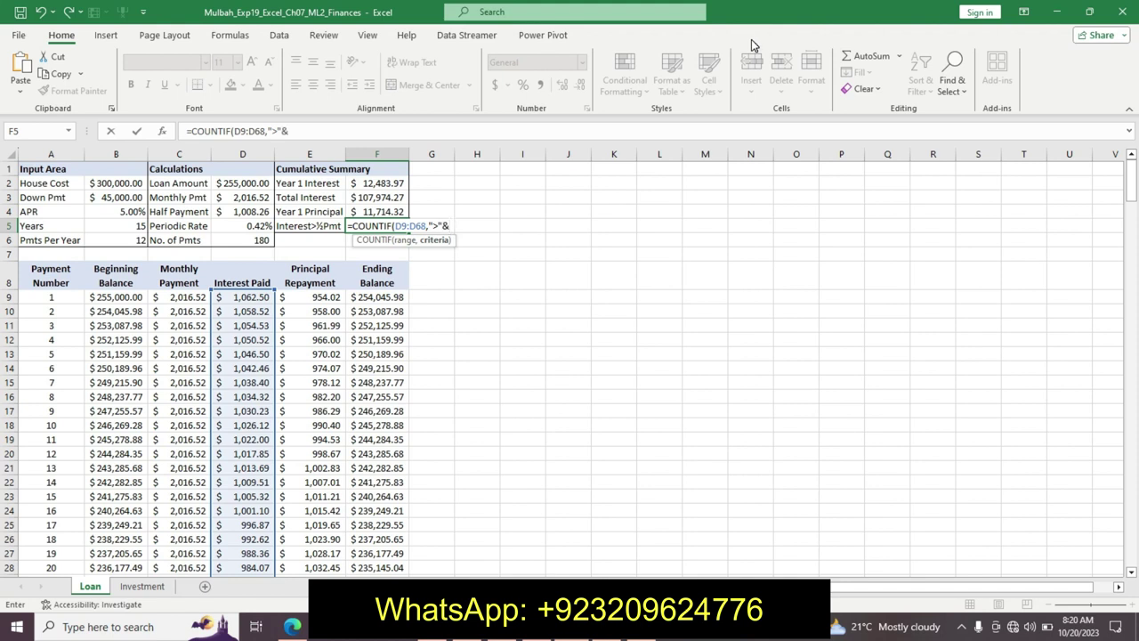
{"action": "type", "text": "D4"}
{"action": "key", "text": "Return"}
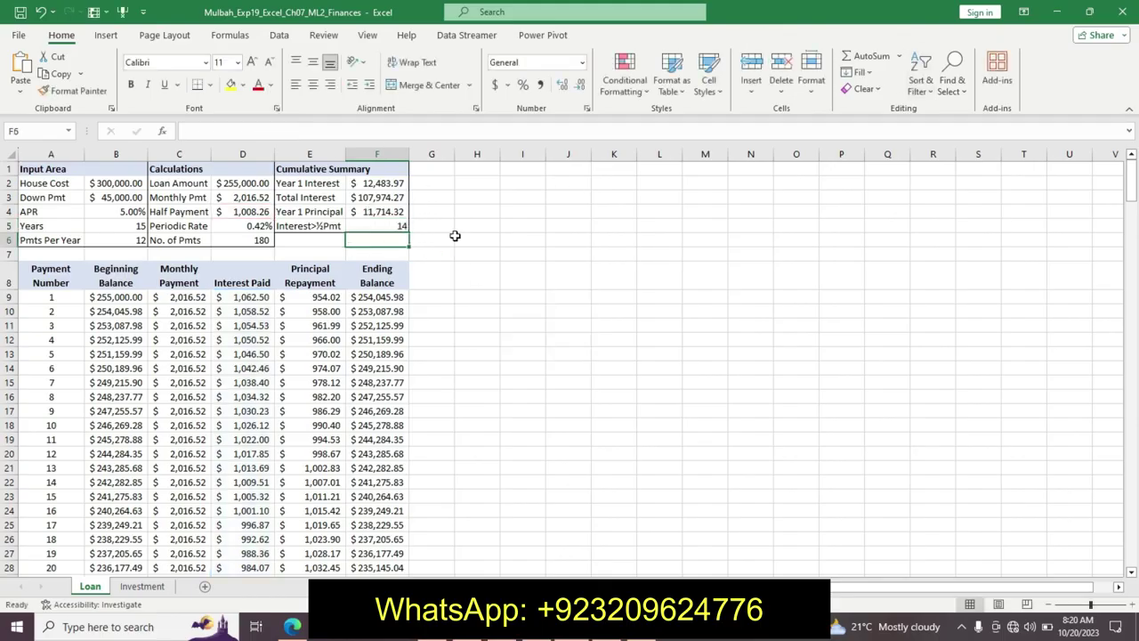
Switch to Word and undo the bold, size and highlight formatting of step 12's COUNTIF instruction.
{"action": "left_click", "coordinate": [541, 628]}
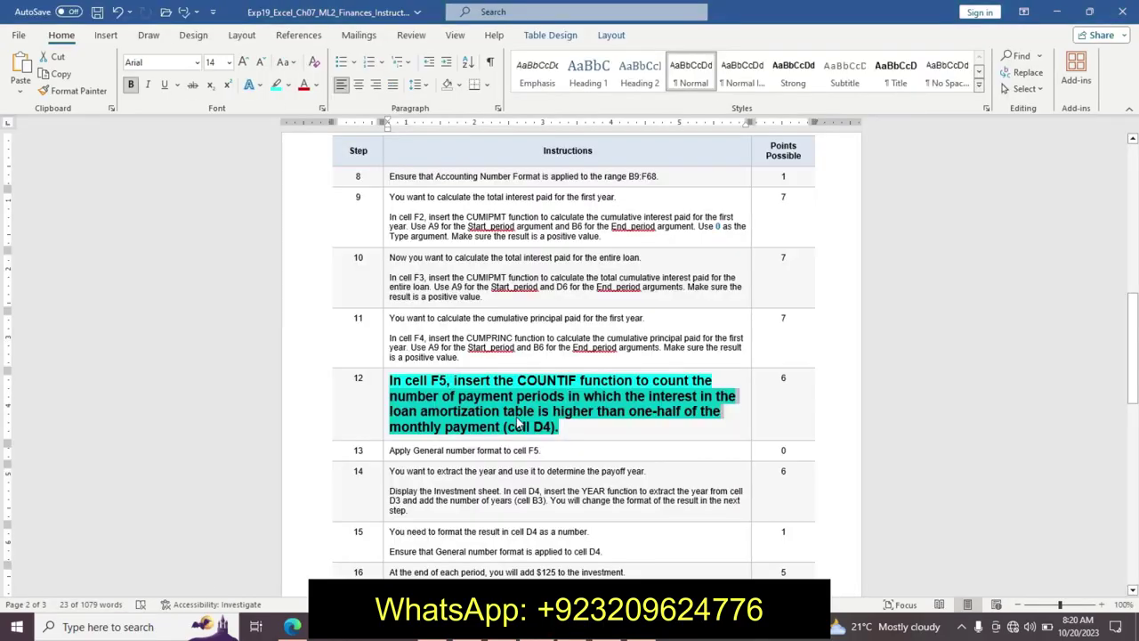
{"action": "key", "text": "ctrl+z"}
{"action": "key", "text": "ctrl+z"}
{"action": "key", "text": "ctrl+z"}
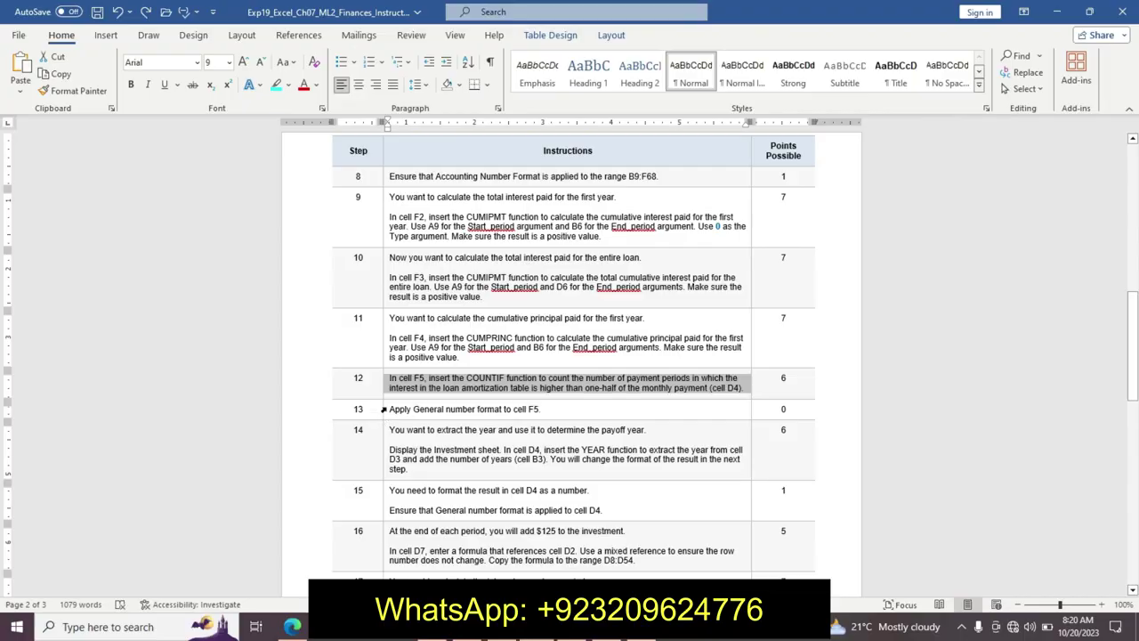
Format step 13's General number format instruction in 12-point bold with turquoise highlighting.
{"action": "left_click", "coordinate": [384, 408]}
{"action": "left_click", "coordinate": [461, 364]}
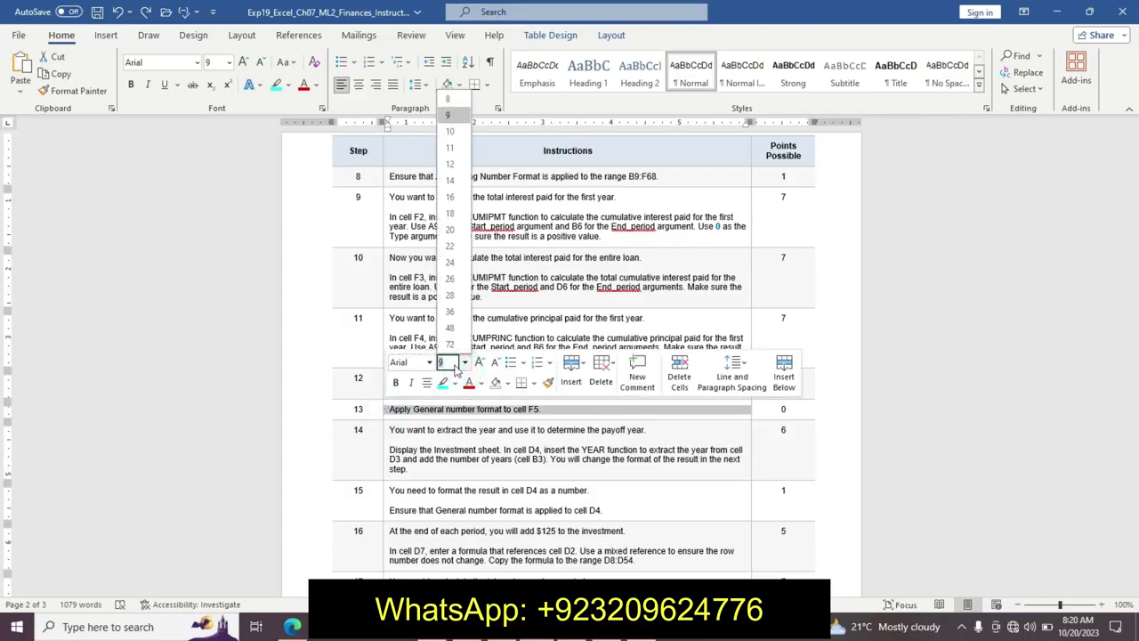
{"action": "left_click", "coordinate": [449, 164]}
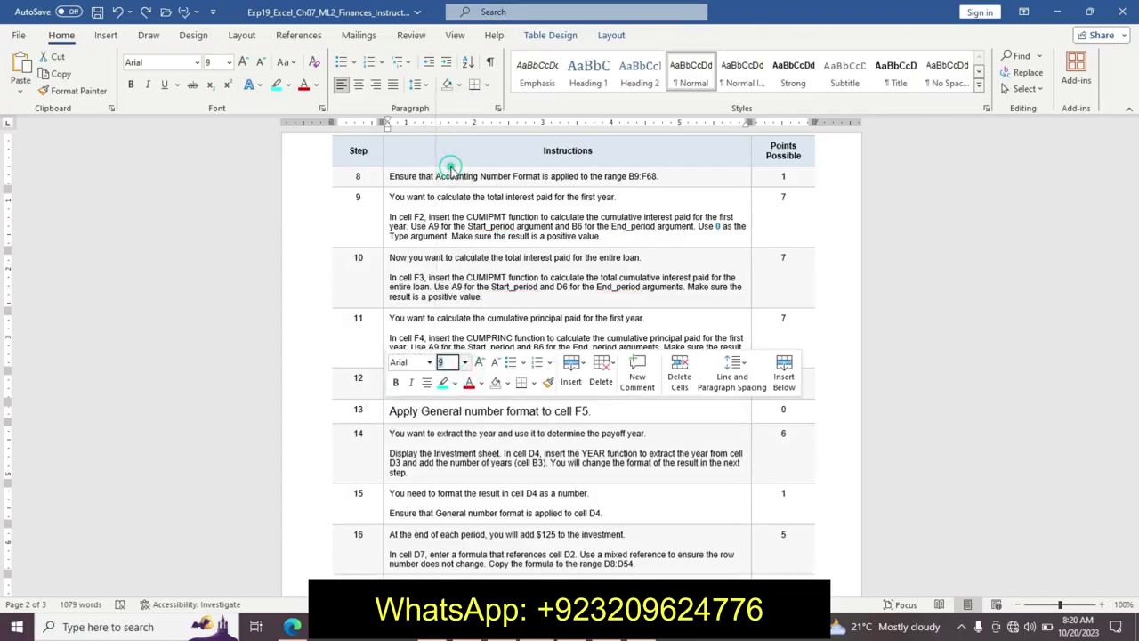
{"action": "left_click", "coordinate": [396, 383]}
{"action": "left_click", "coordinate": [442, 383]}
Switch to Excel and check that cell F5 of the Loan sheet uses the General number format.
{"action": "key", "text": "alt+Tab"}
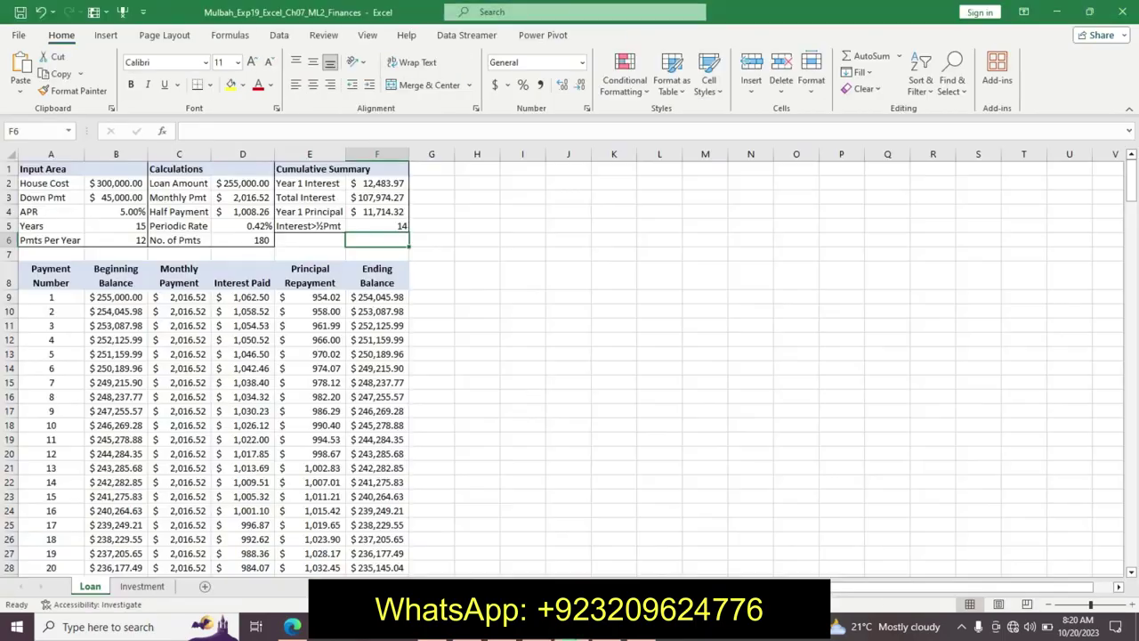
{"action": "left_click", "coordinate": [401, 228]}
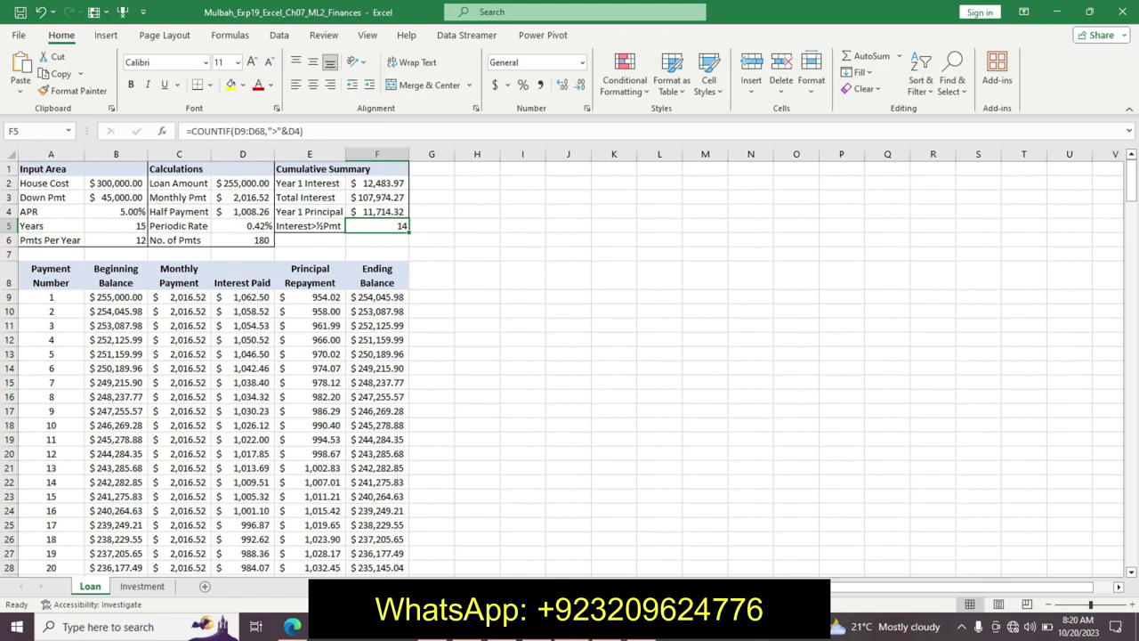
Switch to Word and undo the bold, size and highlight formatting of step 13's General number format instruction.
{"action": "key", "text": "alt+Tab"}
{"action": "key", "text": "ctrl+z"}
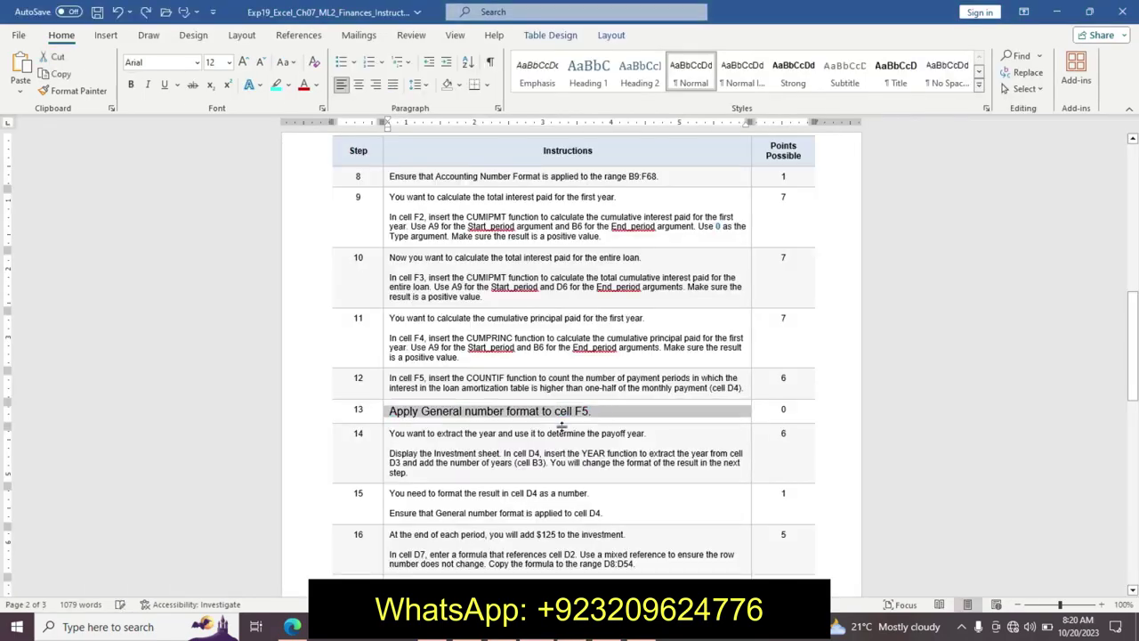
{"action": "key", "text": "ctrl+z"}
{"action": "left_click_drag", "start_coordinate": [1132, 347], "coordinate": [1005, 394]}
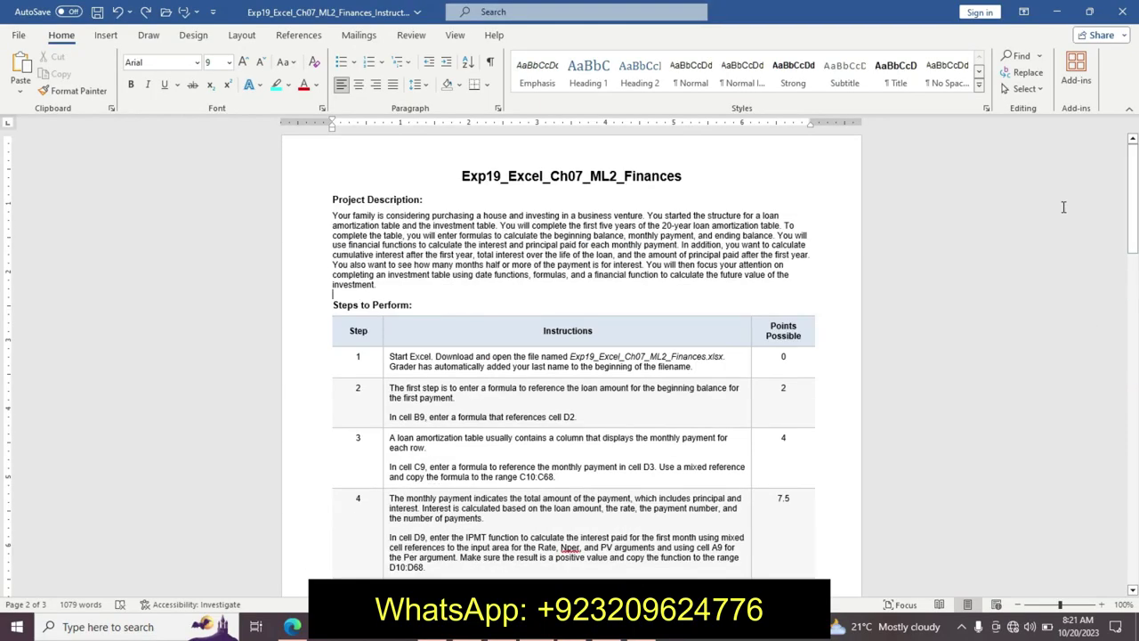
{"action": "left_click", "coordinate": [993, 394]}
Switch to Excel and examine the Loan sheet's amortization formulas in cells B9, B10 and C9 through F9.
{"action": "key", "text": "alt+Tab"}
{"action": "left_click", "coordinate": [512, 409]}
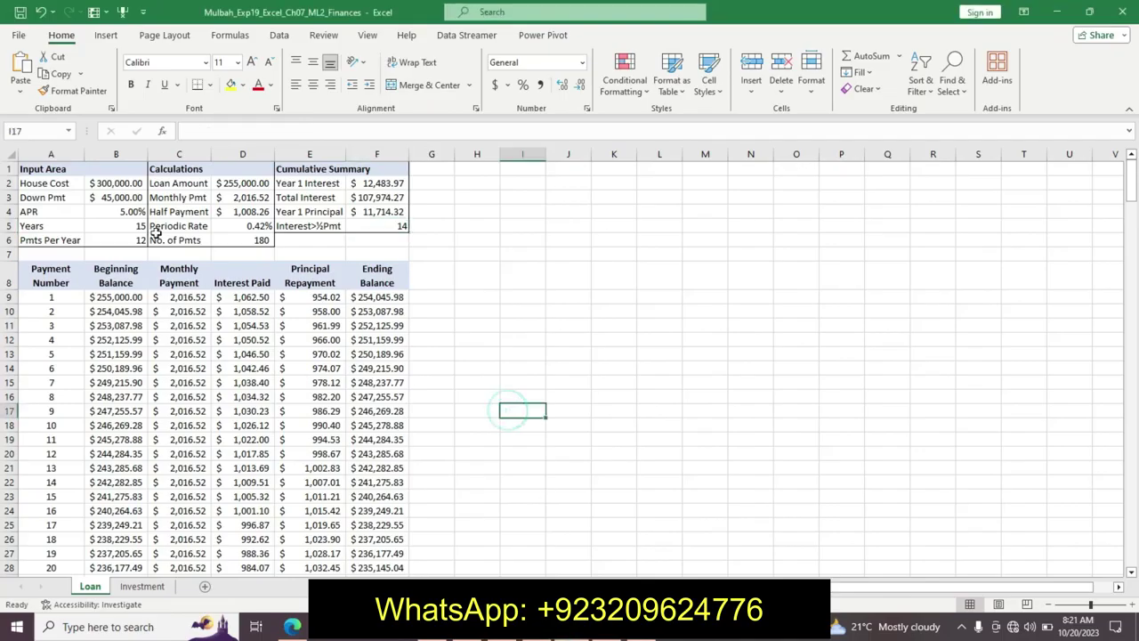
{"action": "left_click", "coordinate": [116, 297]}
{"action": "left_click", "coordinate": [127, 312]}
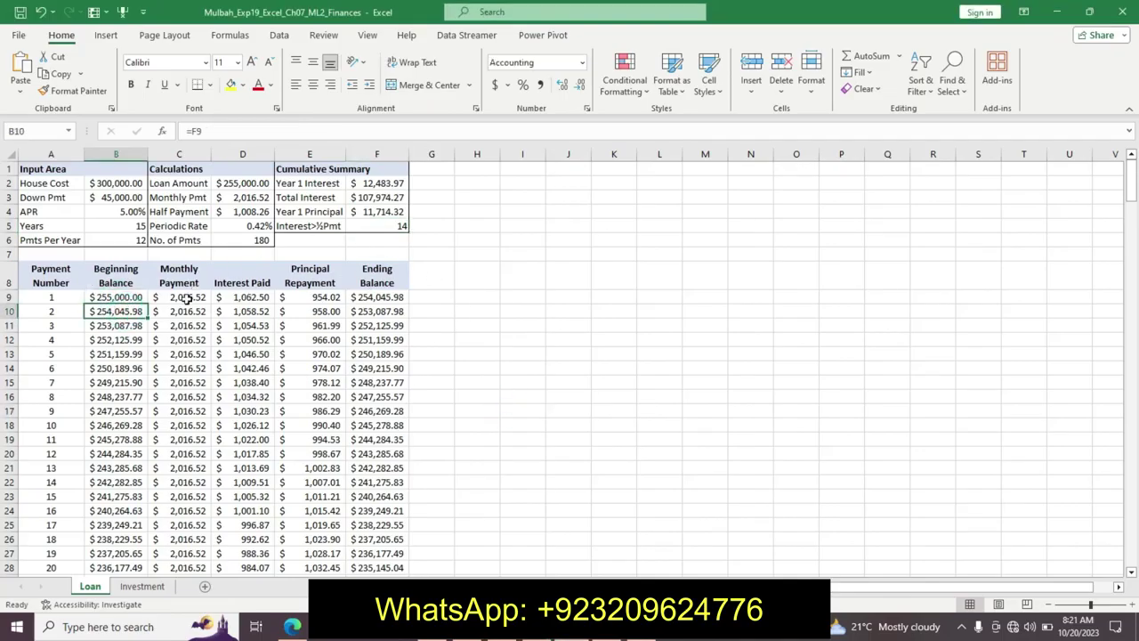
{"action": "left_click", "coordinate": [189, 296]}
{"action": "left_click", "coordinate": [238, 297]}
{"action": "left_click", "coordinate": [317, 296]}
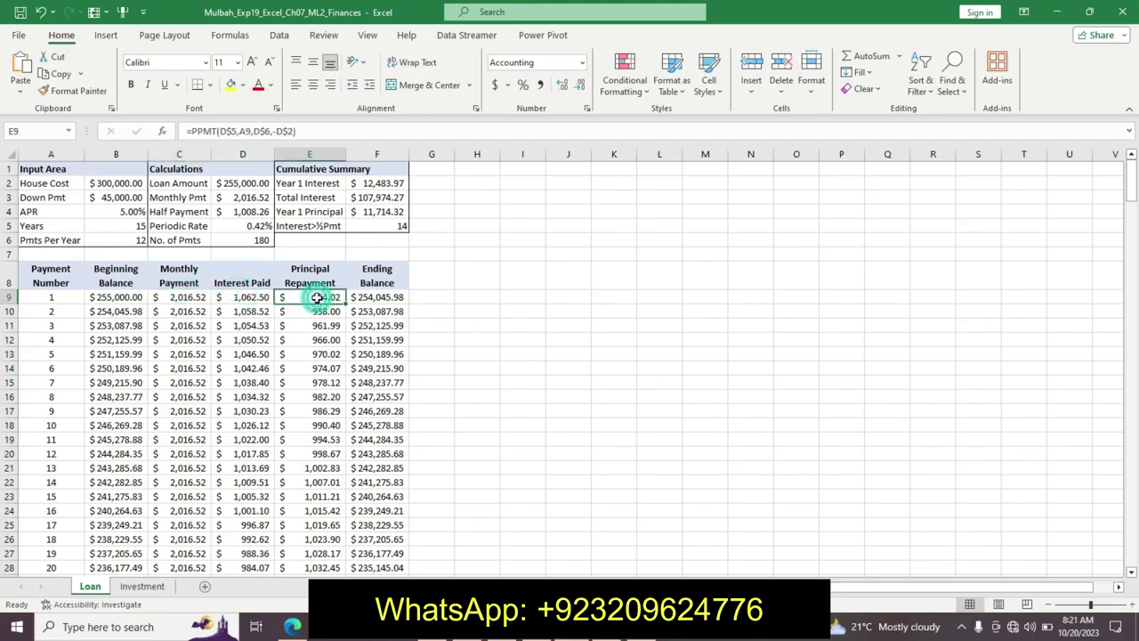
{"action": "left_click", "coordinate": [353, 297]}
Examine the Cumulative Summary formulas in cells F2 through F5 of the Loan sheet.
{"action": "left_click", "coordinate": [388, 182]}
{"action": "left_click", "coordinate": [389, 196]}
{"action": "left_click", "coordinate": [389, 212]}
{"action": "left_click", "coordinate": [389, 226]}
{"action": "left_click", "coordinate": [691, 267]}
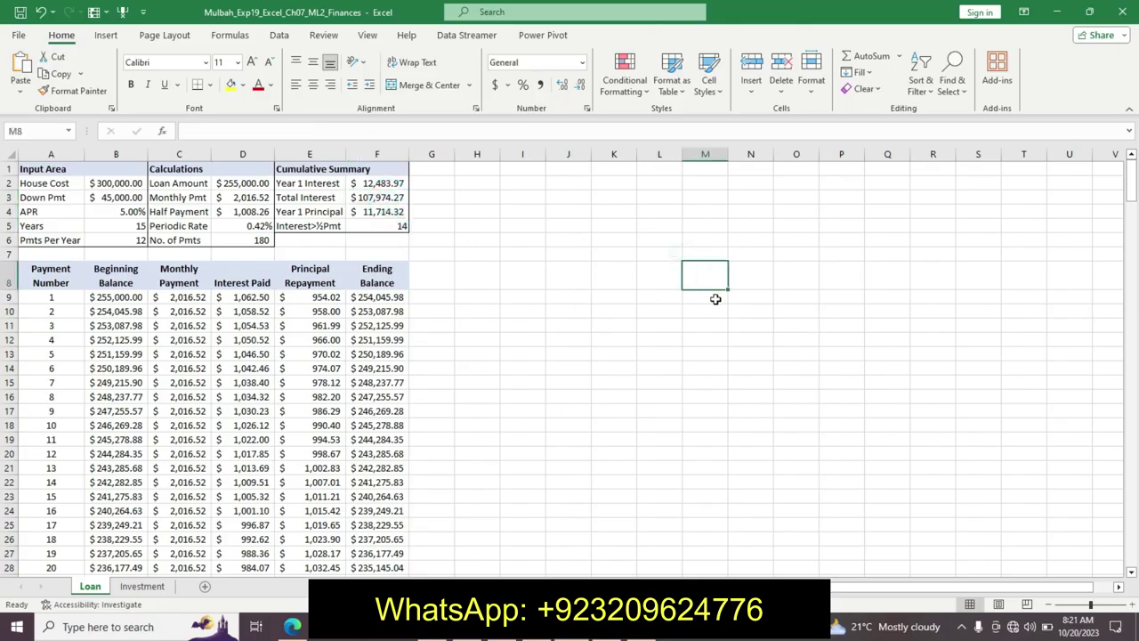